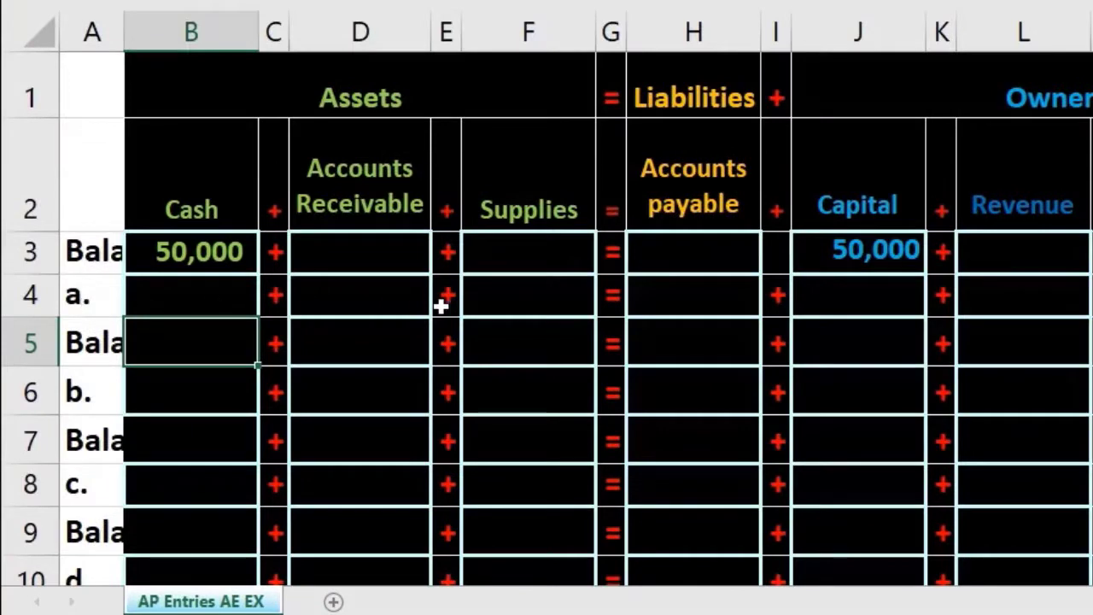
- Record the purchase of supplies on account by entering 585 under Supplies in the row for transaction a
click(493, 303)
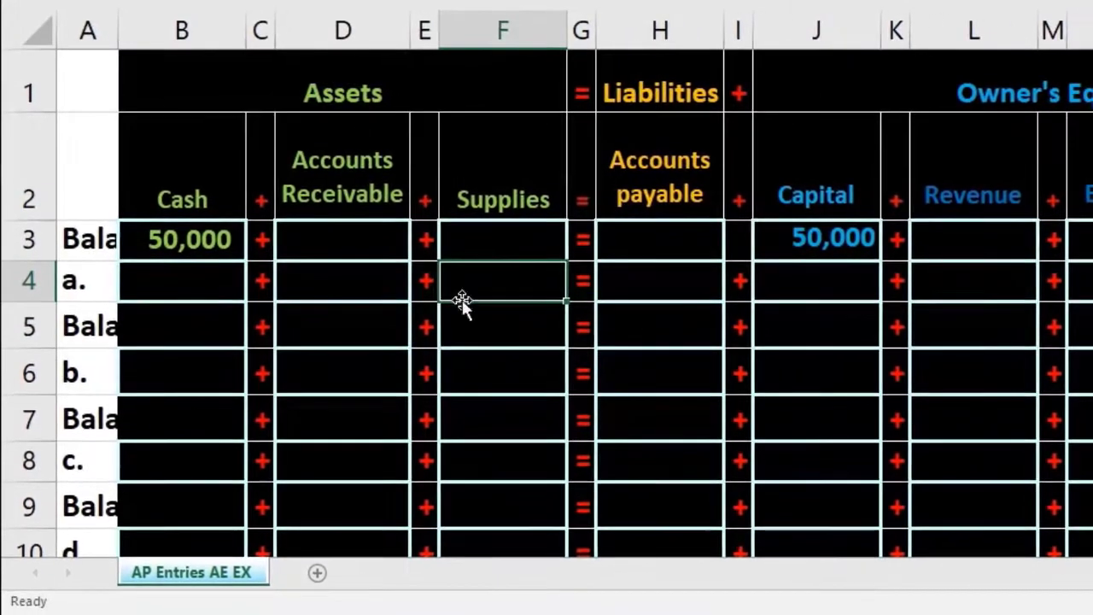
scroll(491, 329, down, 2)
scroll(449, 310, down, 2)
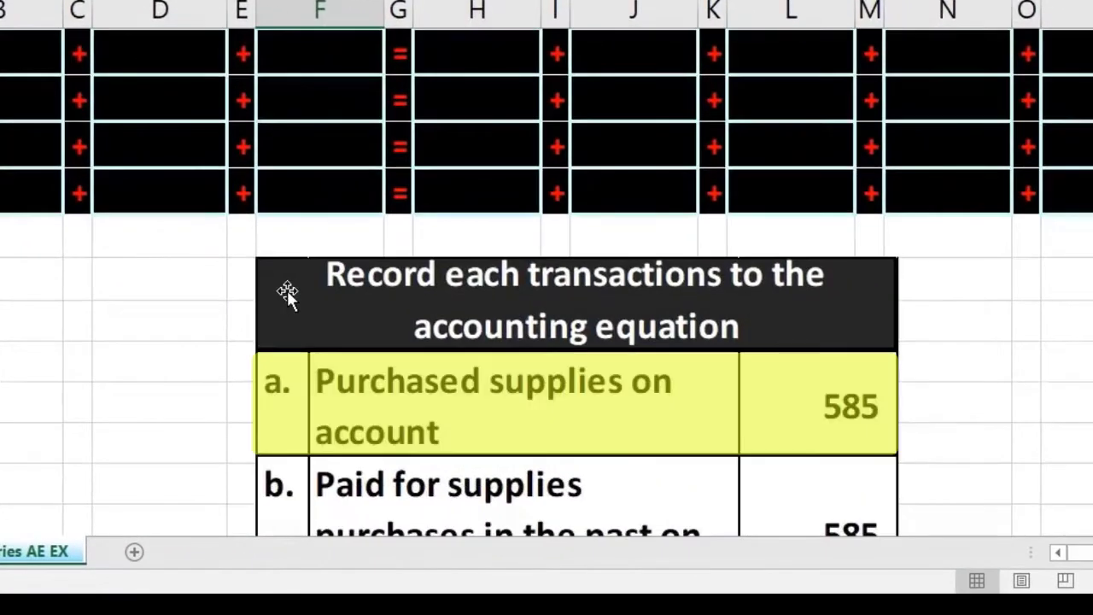
scroll(287, 290, up, 5)
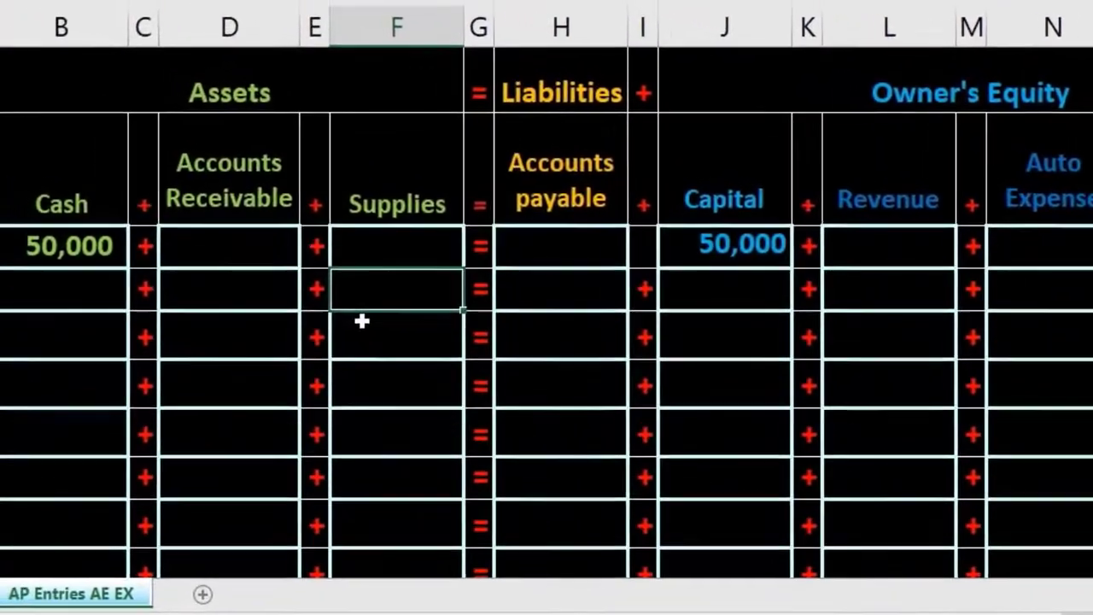
text(585)
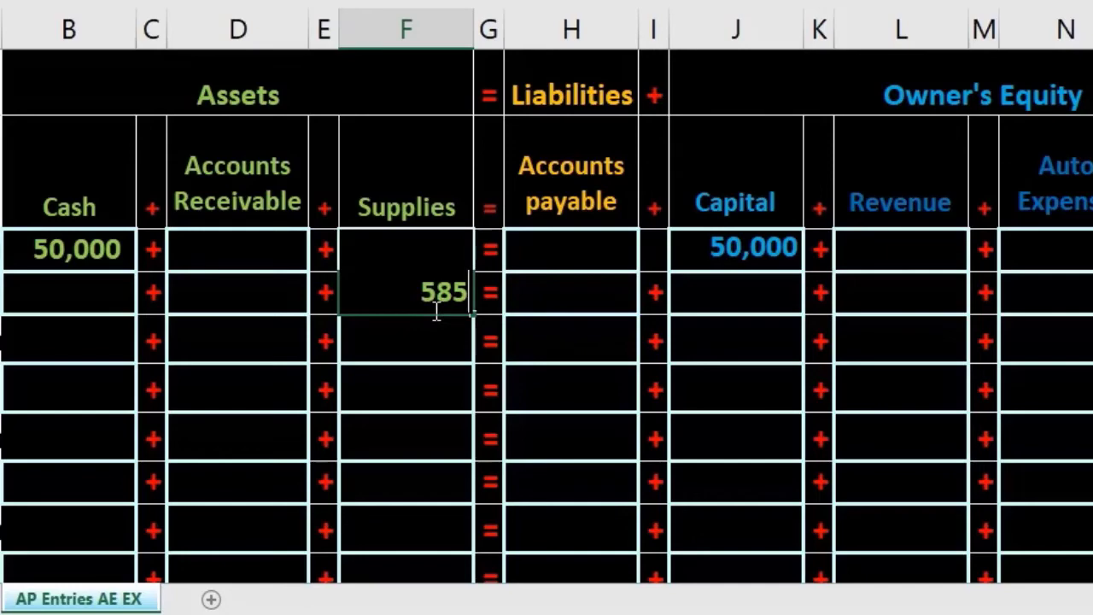
key(Return)
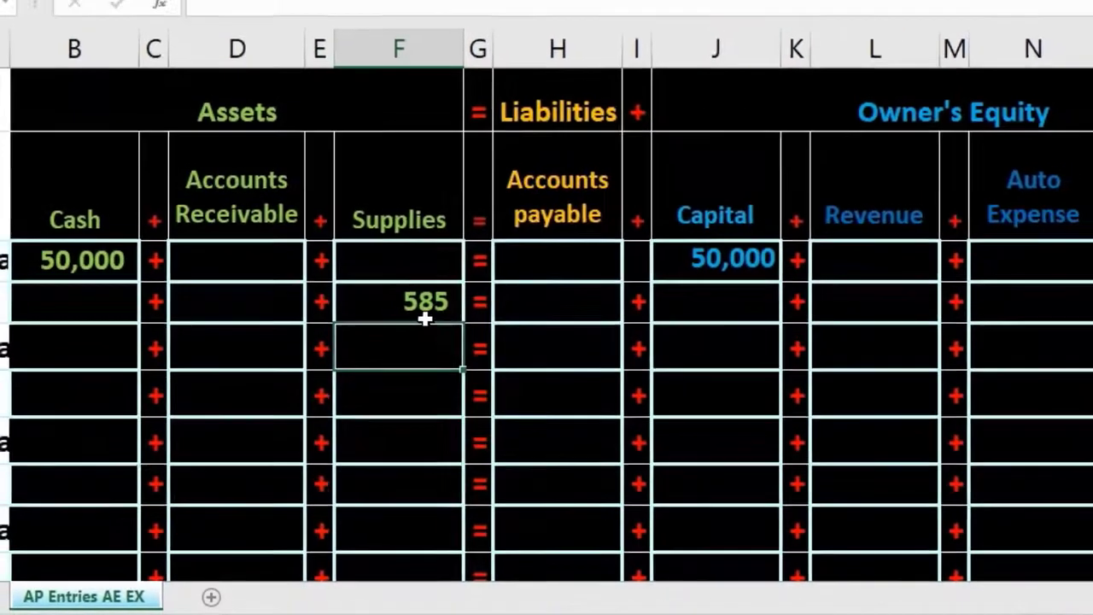
- Enter 585 under Accounts payable in the row for transaction a
click(431, 303)
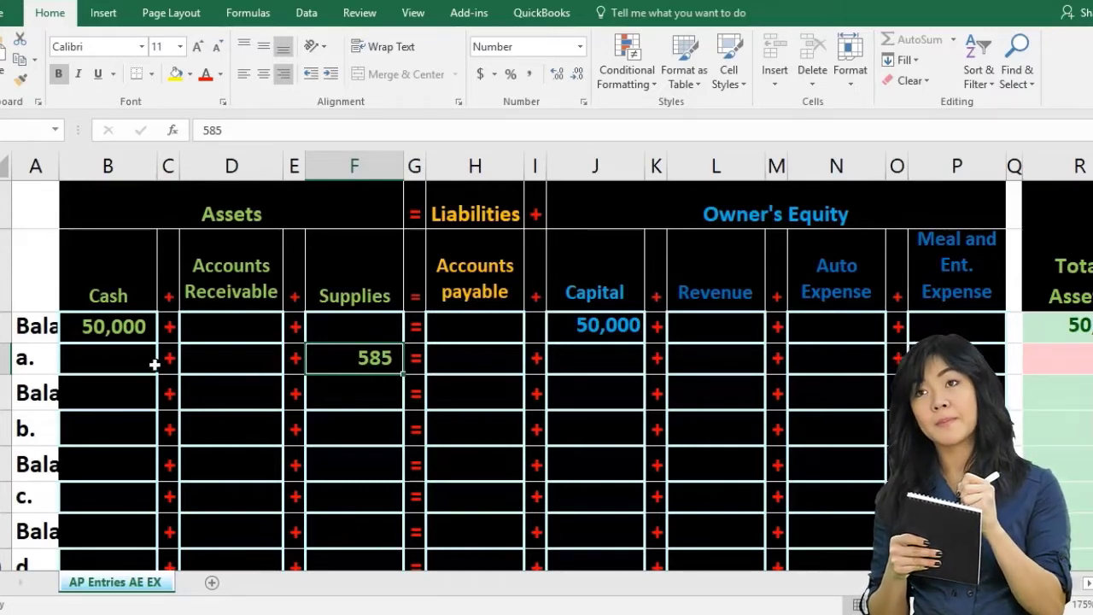
click(473, 360)
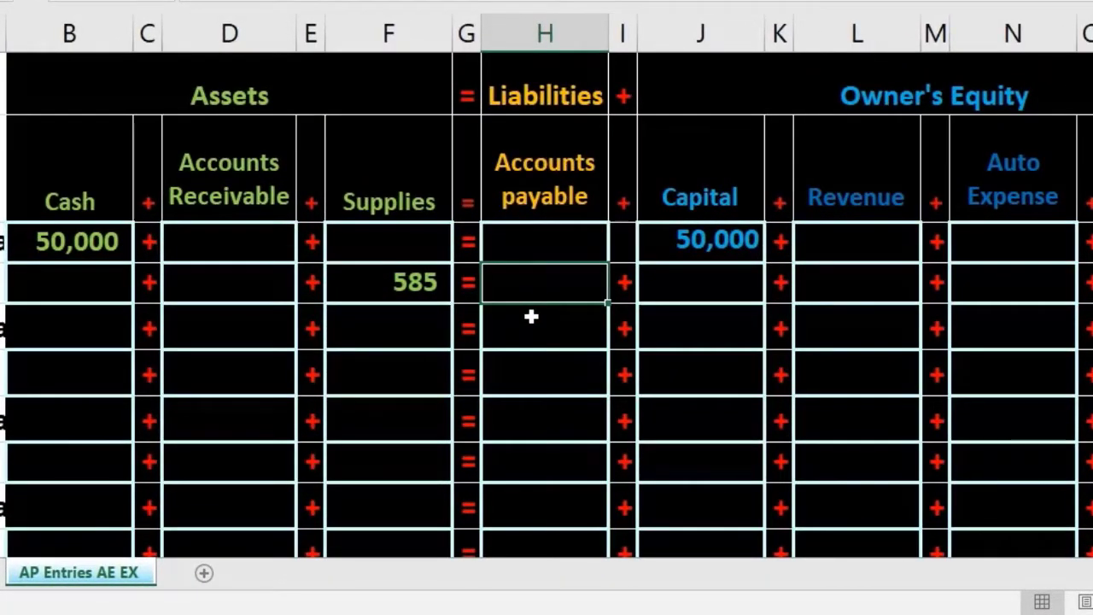
text(585)
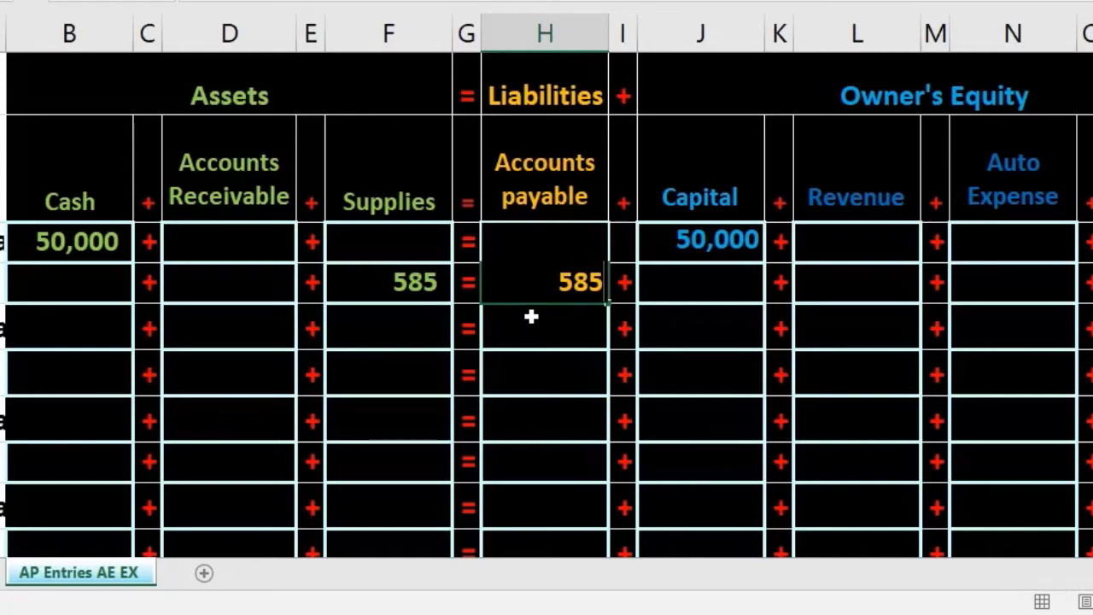
key(Return)
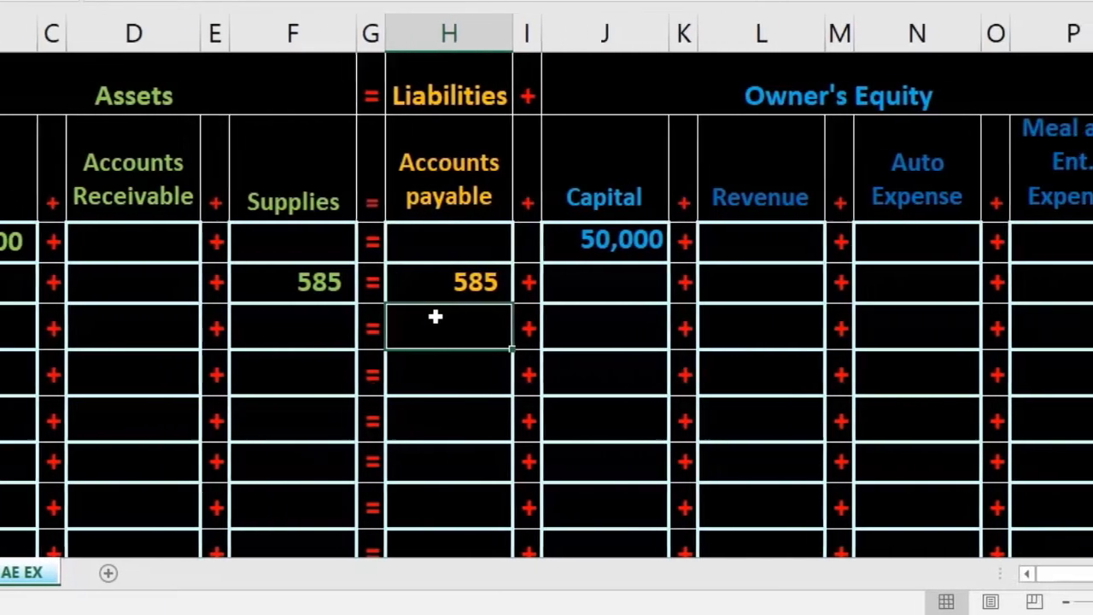
- Enter 0 under Cash and Accounts Receivable in the row for transaction a
key(Left)
key(Left)
key(Left)
key(Left)
key(Left)
key(Left)
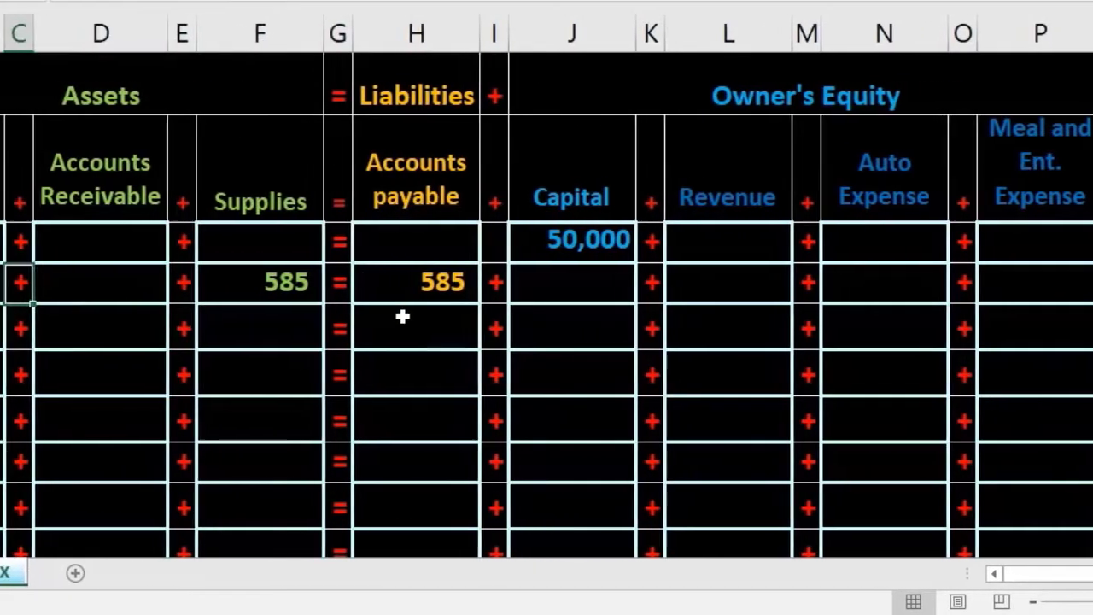
key(Up)
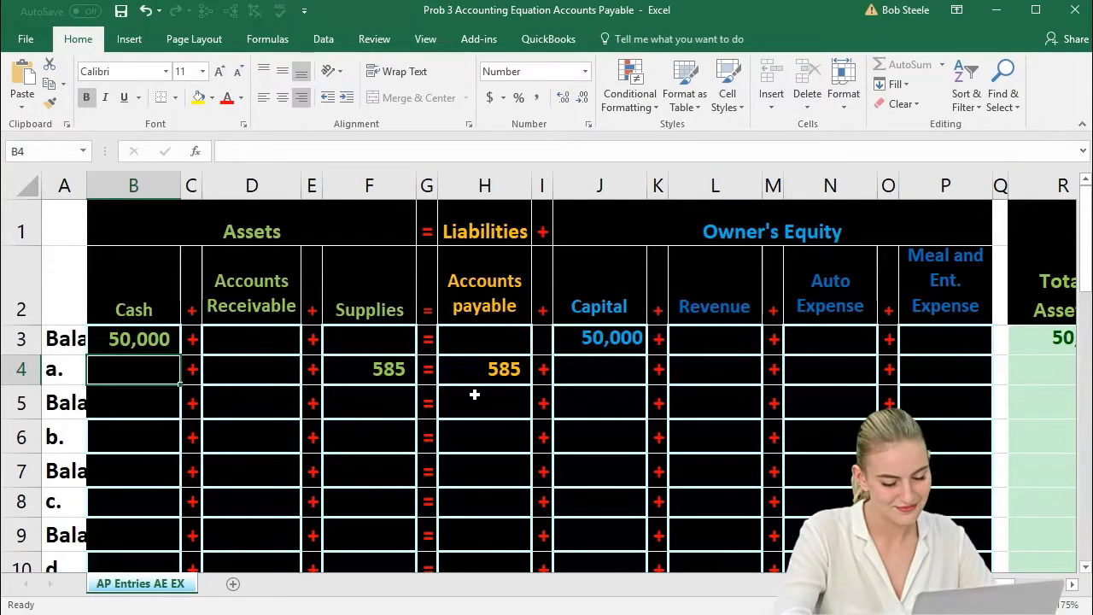
text(0)
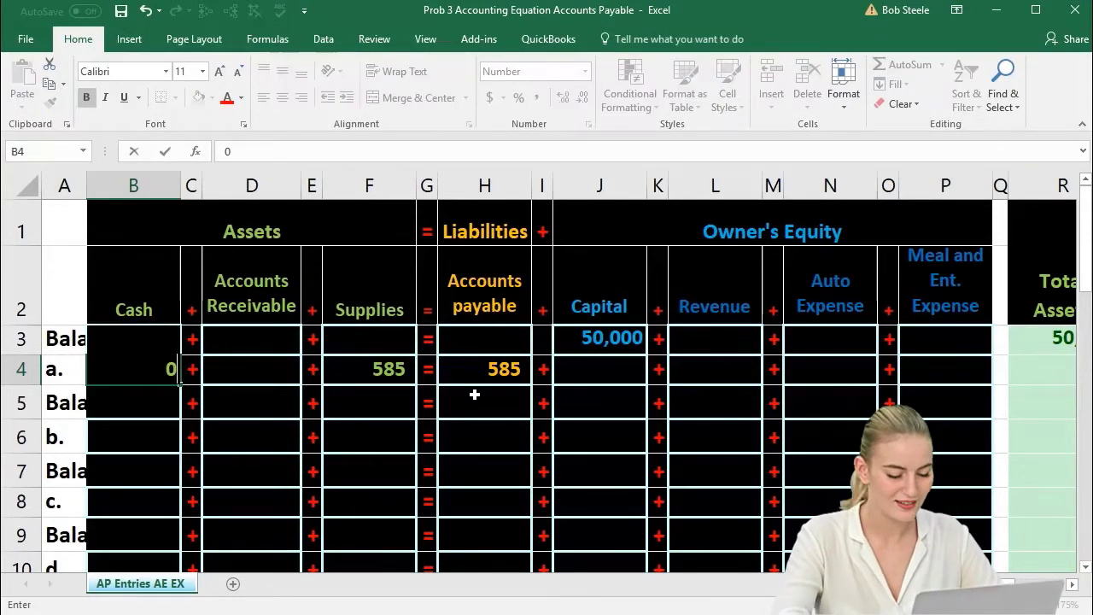
key(Tab)
key(Tab)
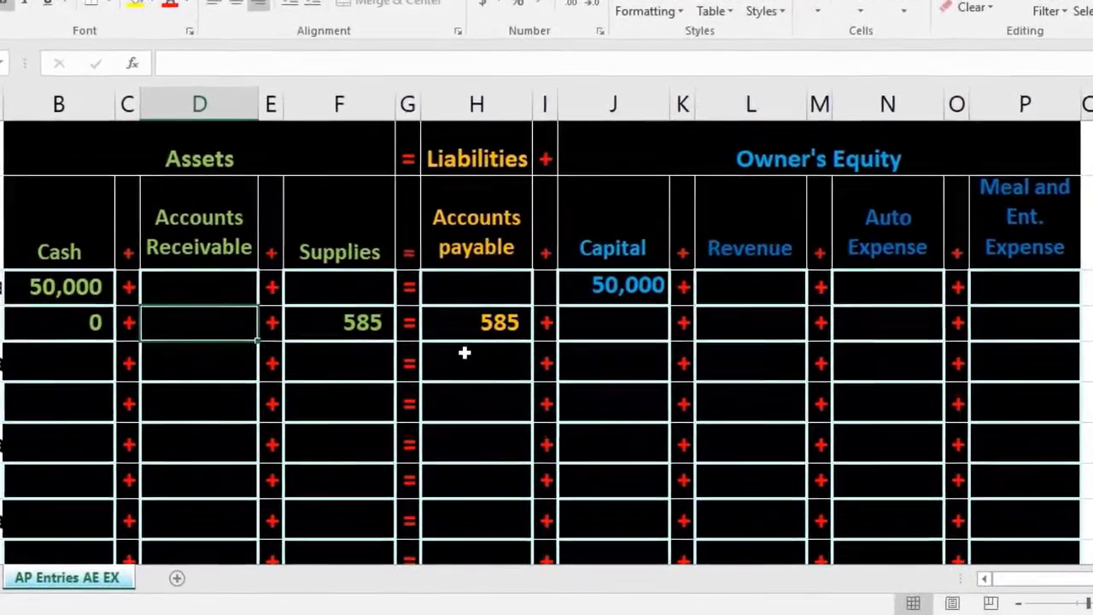
text(0)
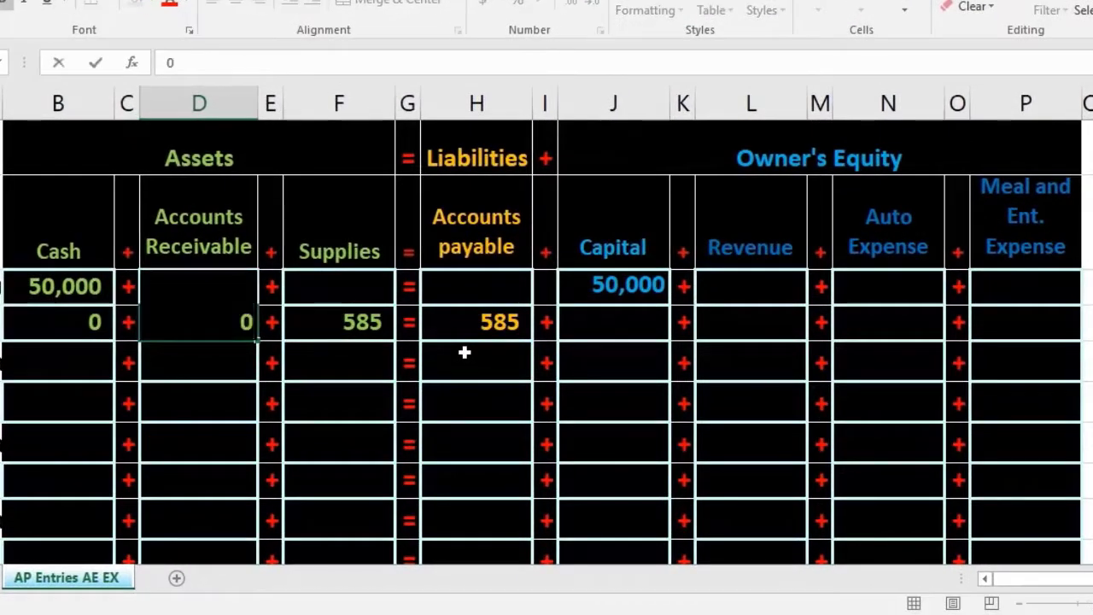
key(Tab)
- Enter 0 under Capital, Revenue, Auto Expense and Meal and Ent. Expense in the row for transaction a
key(Tab)
key(Tab)
key(Tab)
key(Tab)
key(Tab)
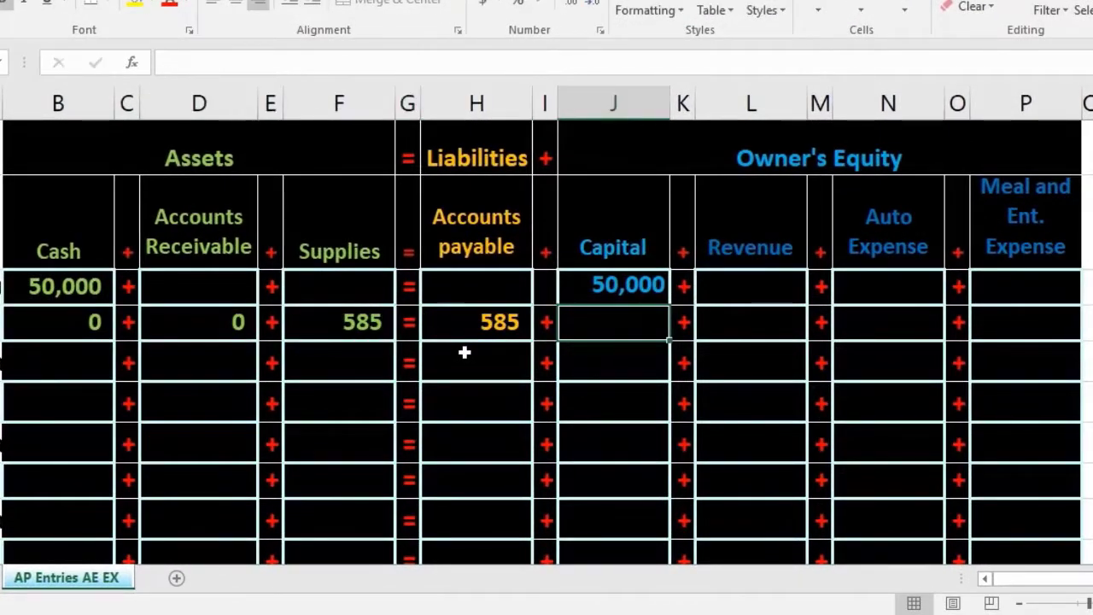
text(0)
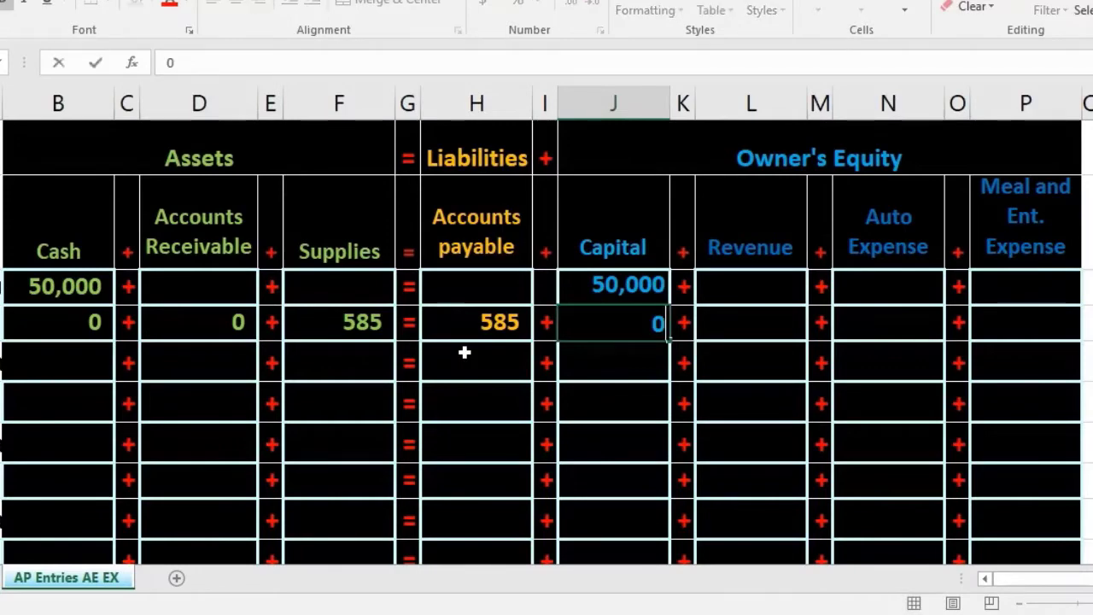
key(Tab)
key(Tab)
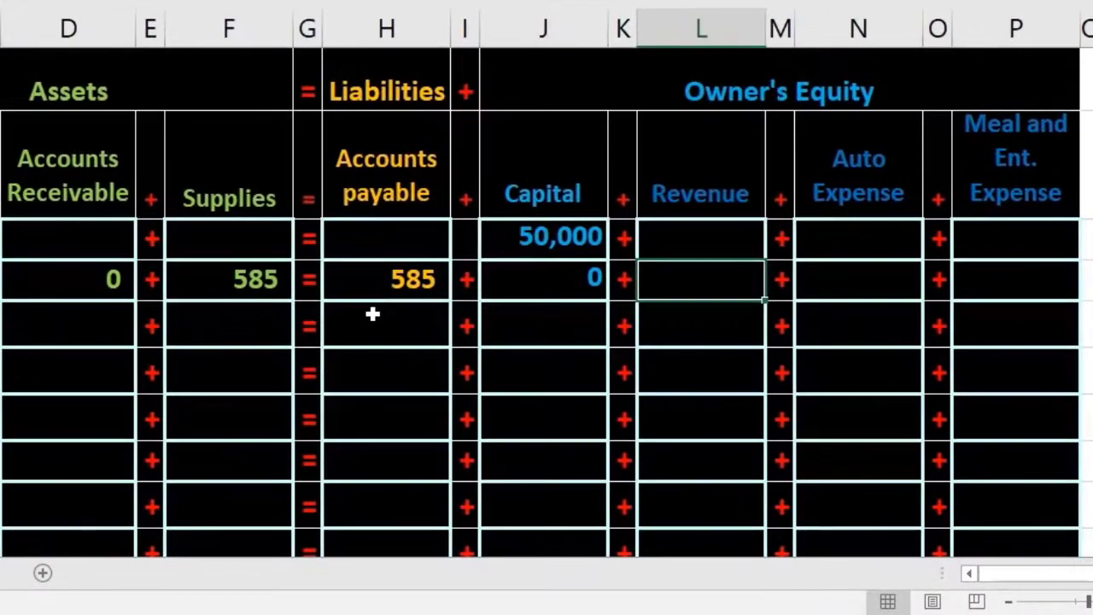
text(0)
key(Tab)
key(Tab)
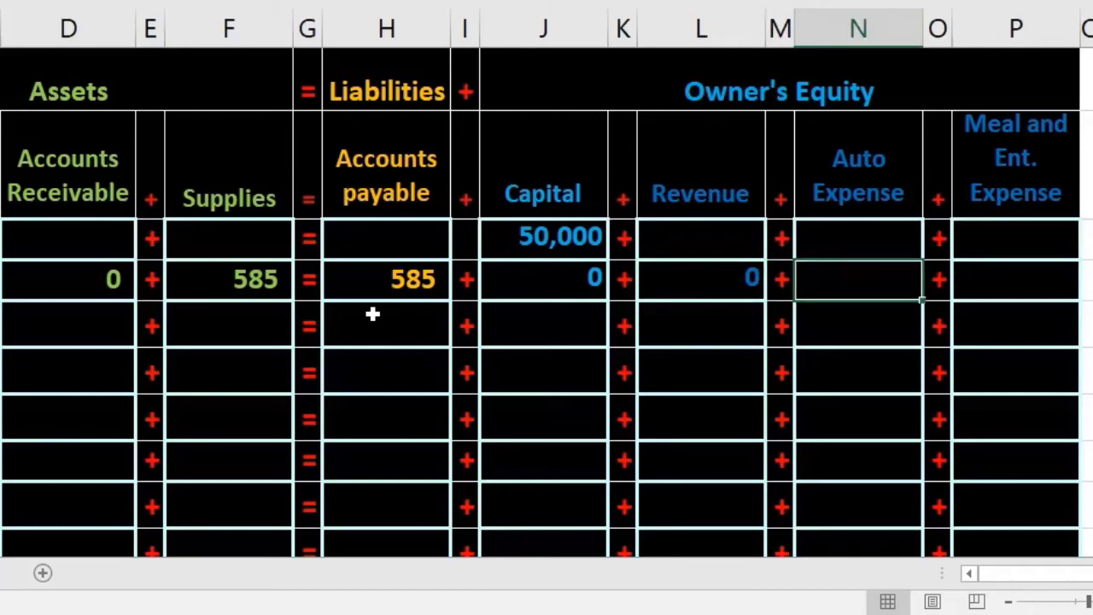
text(0)
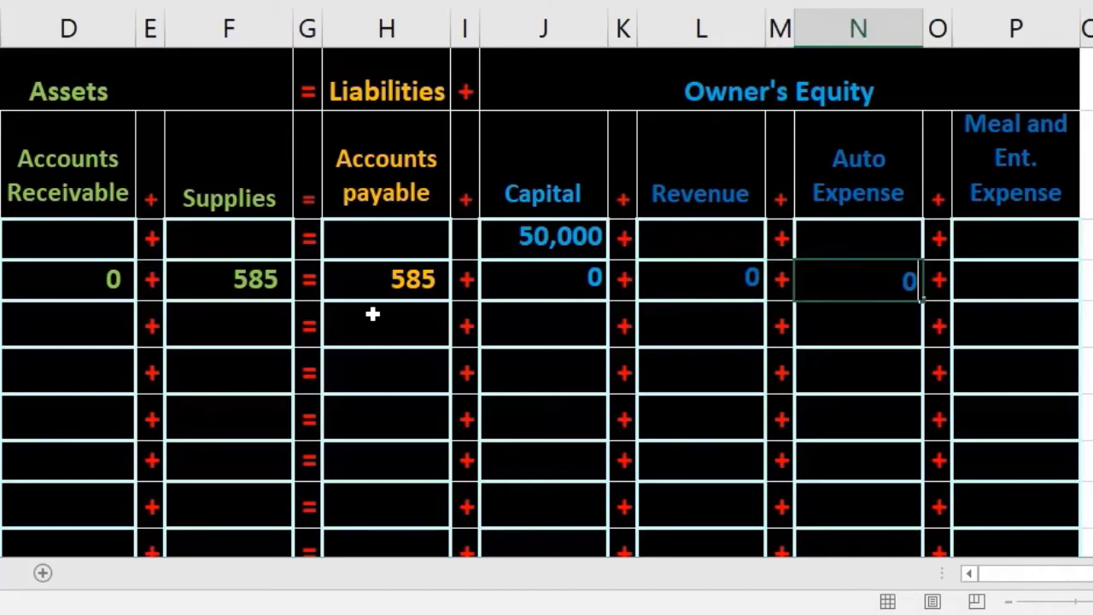
key(Tab)
key(Tab)
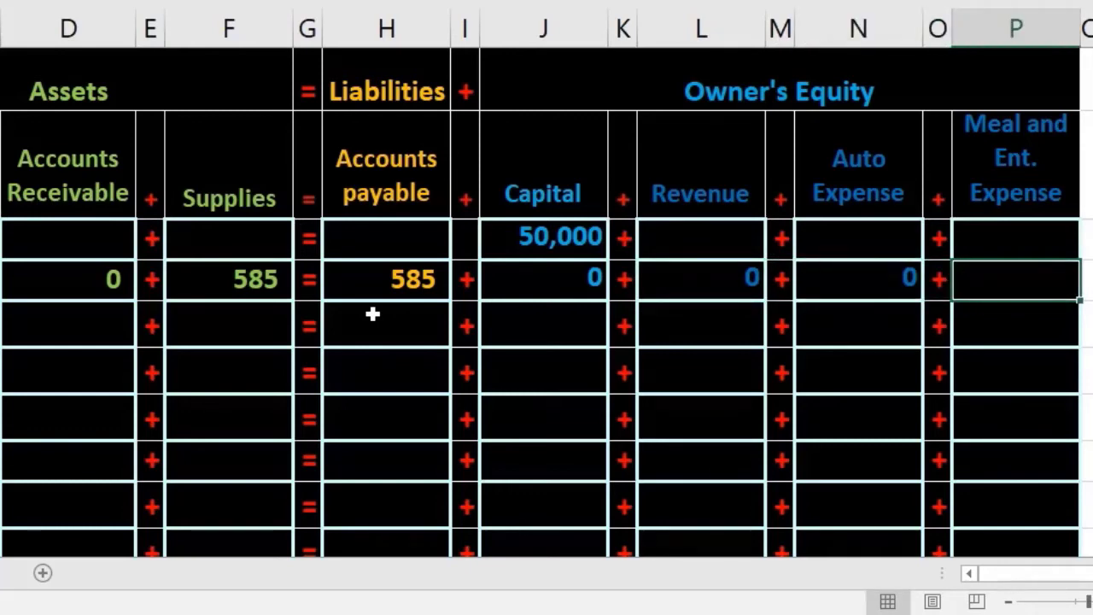
text(0)
key(Return)
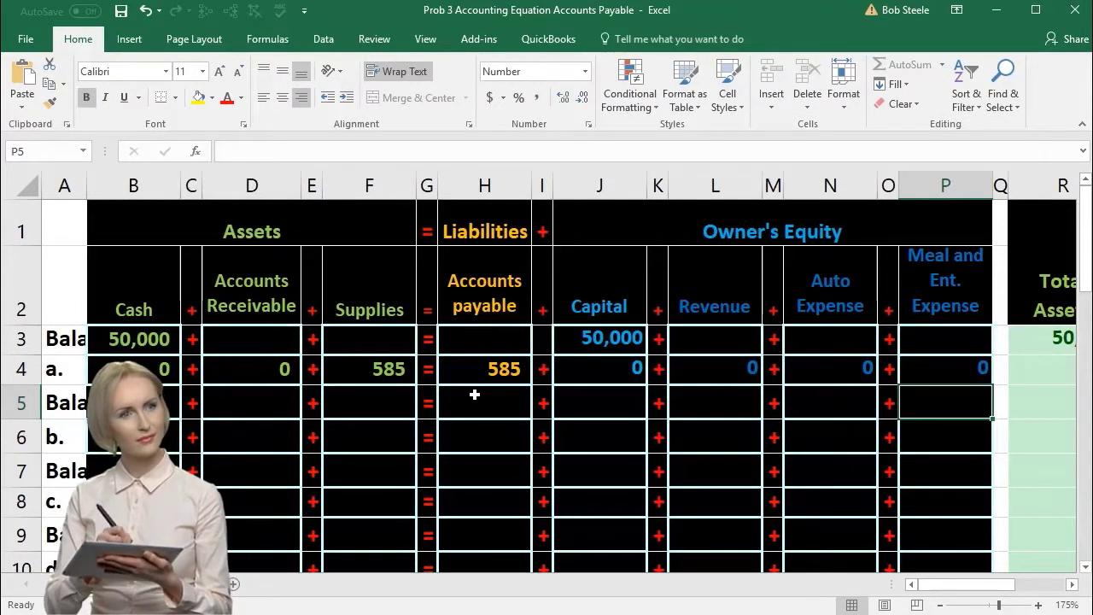
- Enter 0 under Accounts Receivable, Supplies and Accounts payable in the opening balance row 3
click(266, 339)
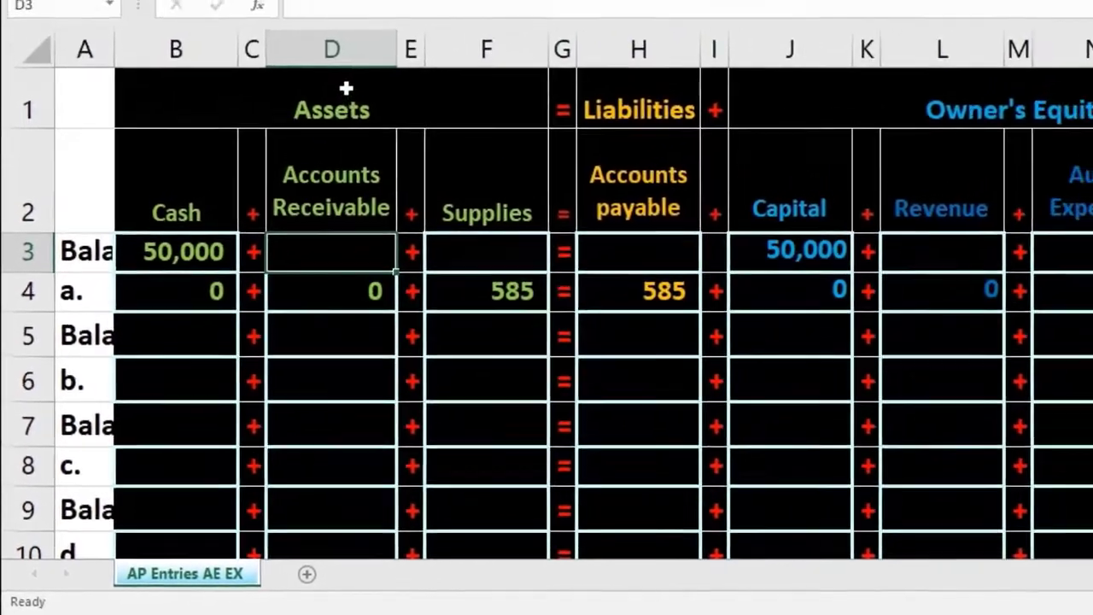
text(0)
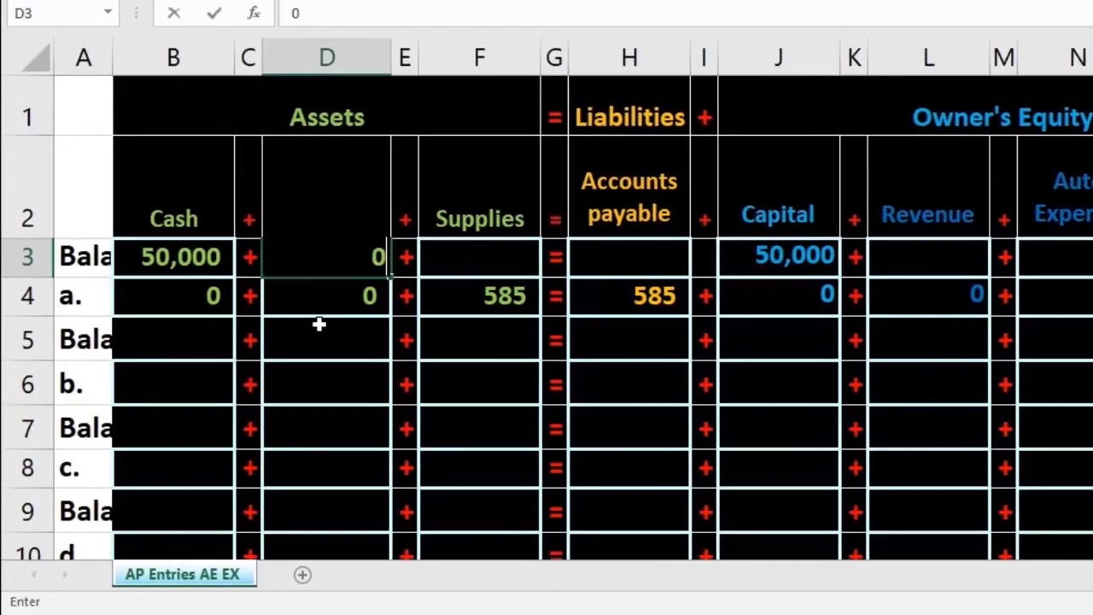
key(Tab)
key(Tab)
text(0)
key(Tab)
key(Tab)
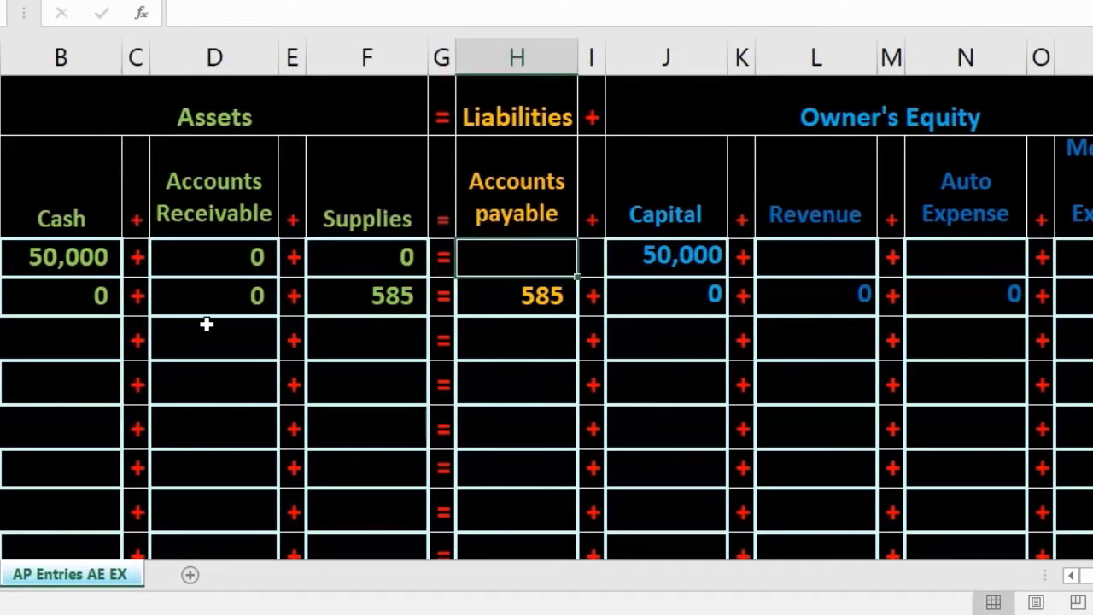
text(0)
key(Tab)
- Enter 0 under Revenue, Auto Expense and Meal and Ent. Expense in the opening balance row 3
key(Tab)
key(Tab)
key(Tab)
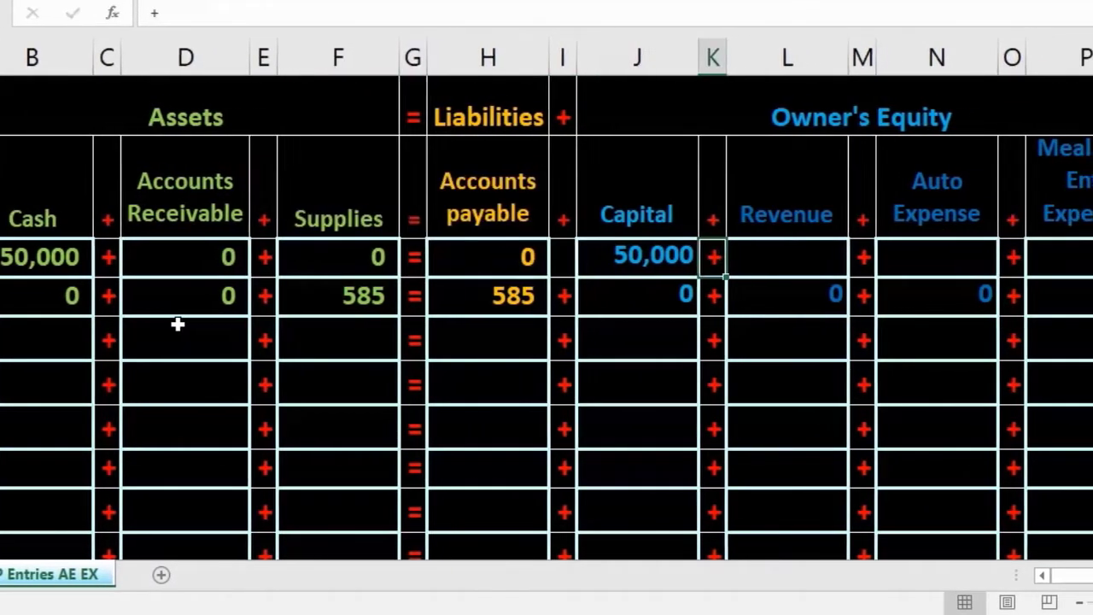
text(0)
key(Tab)
key(Tab)
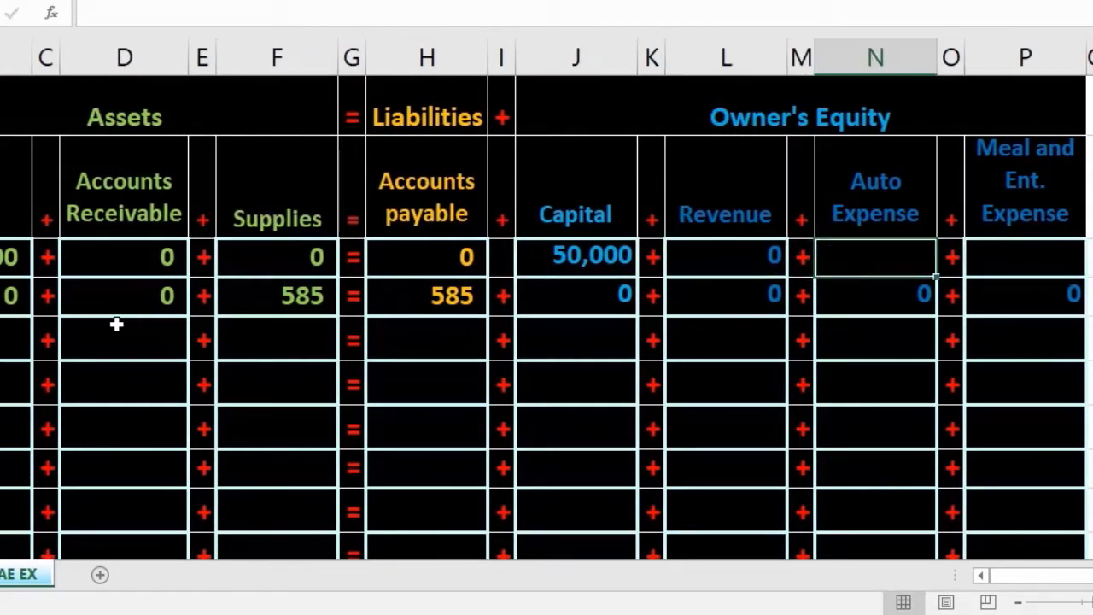
text(0)
key(Tab)
key(Tab)
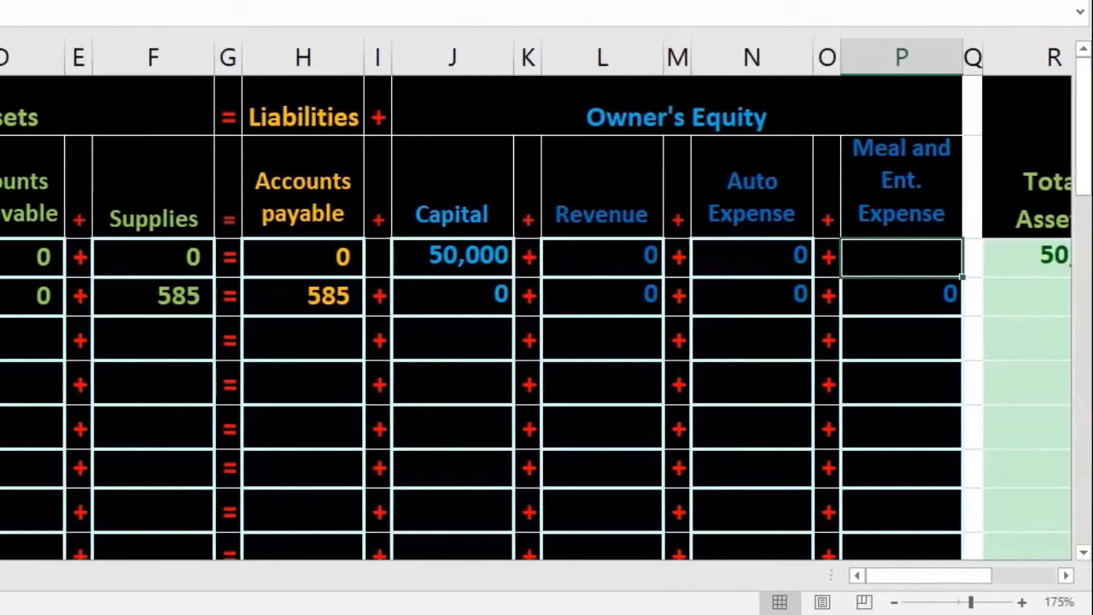
text(0)
key(Return)
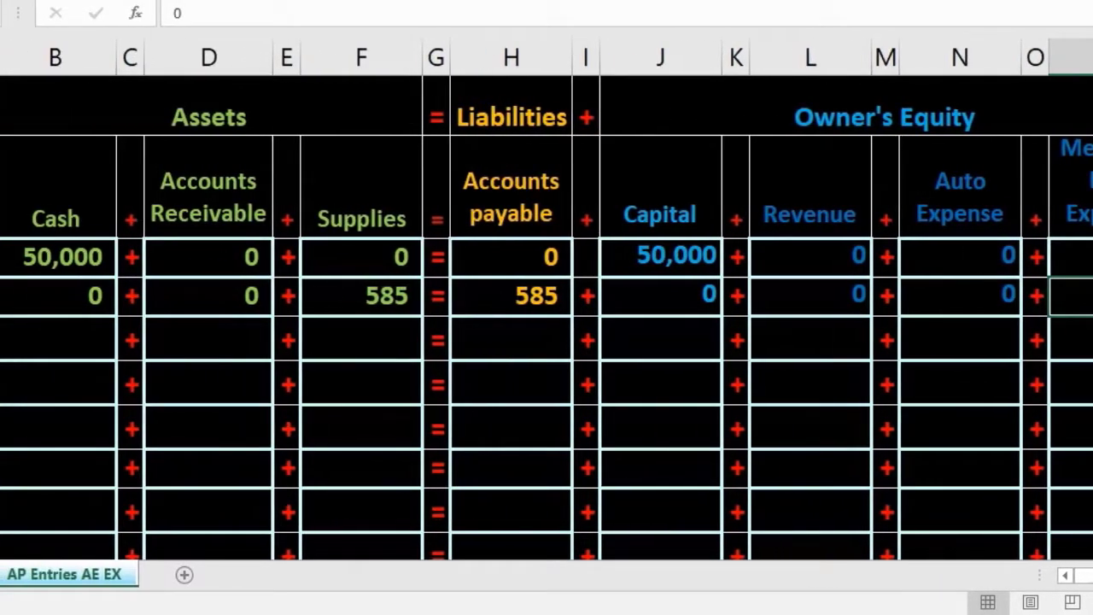
- Compare the opening Cash and Capital balances, and check transaction a's asset cells against its liability and equity cells
click(26, 260)
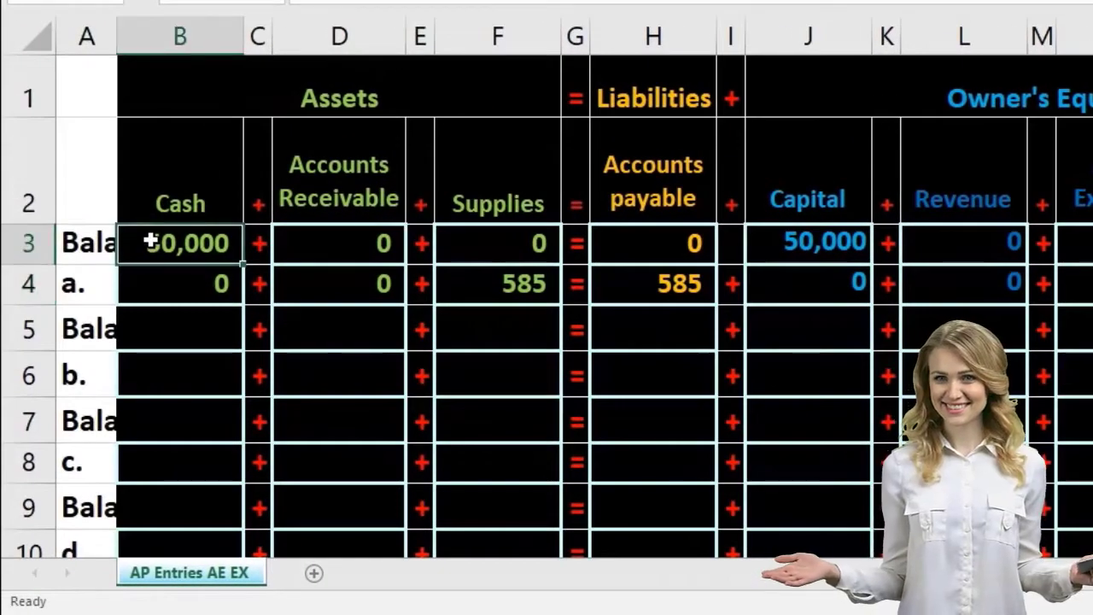
click(826, 237)
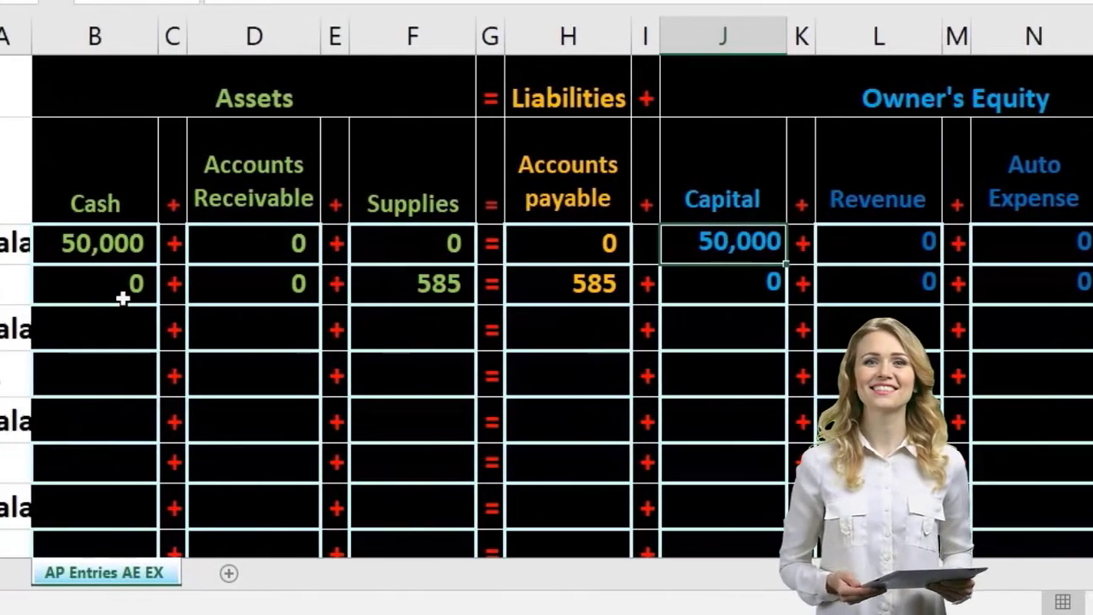
click(376, 277)
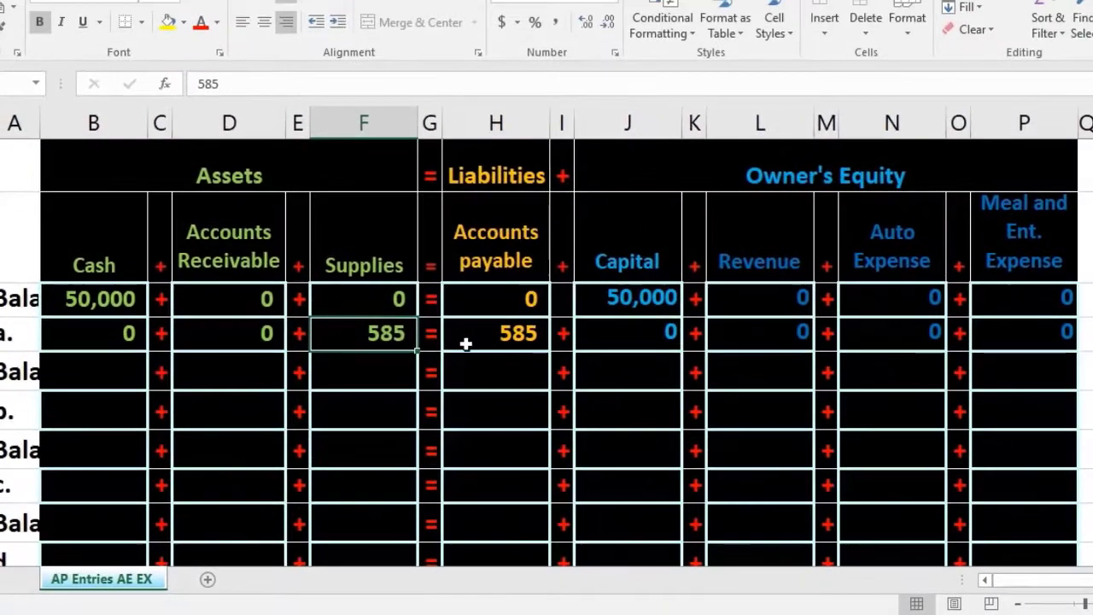
click(467, 342)
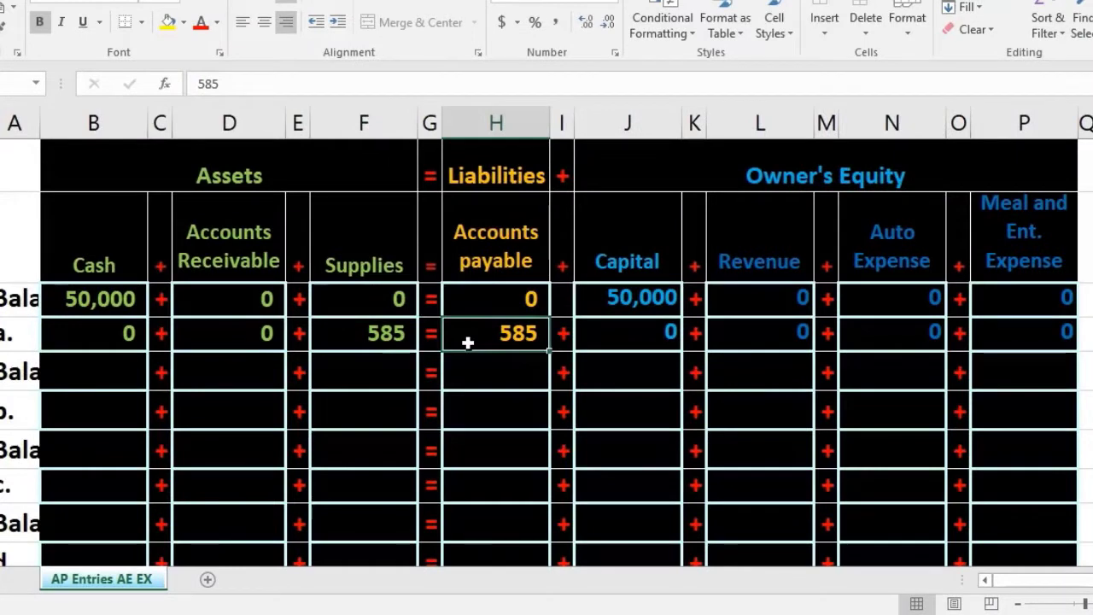
drag(111, 338, 352, 336)
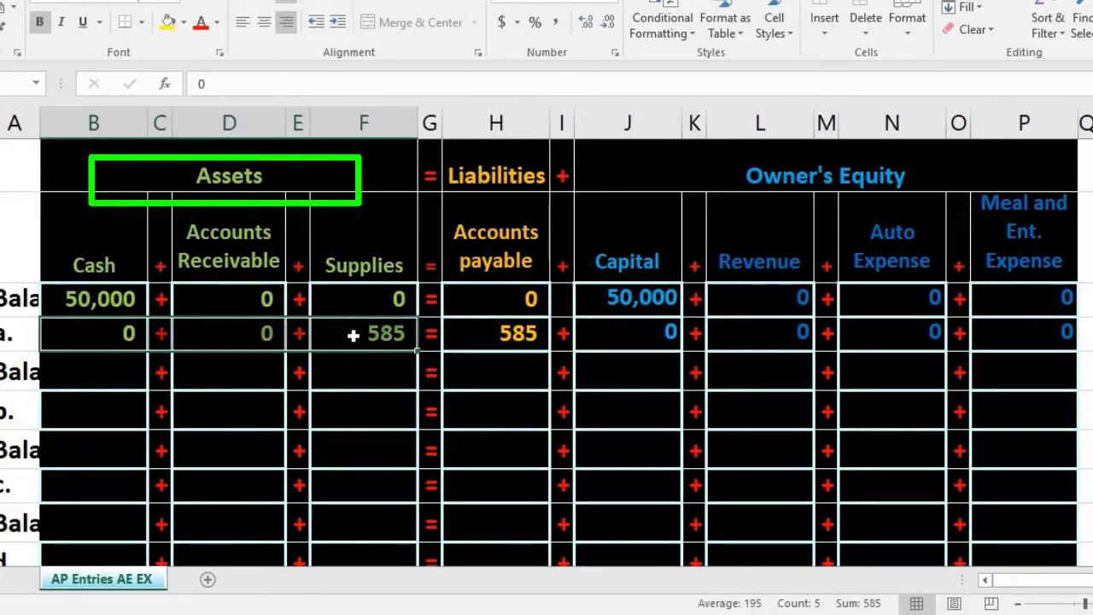
drag(502, 333, 766, 319)
drag(944, 333, 975, 329)
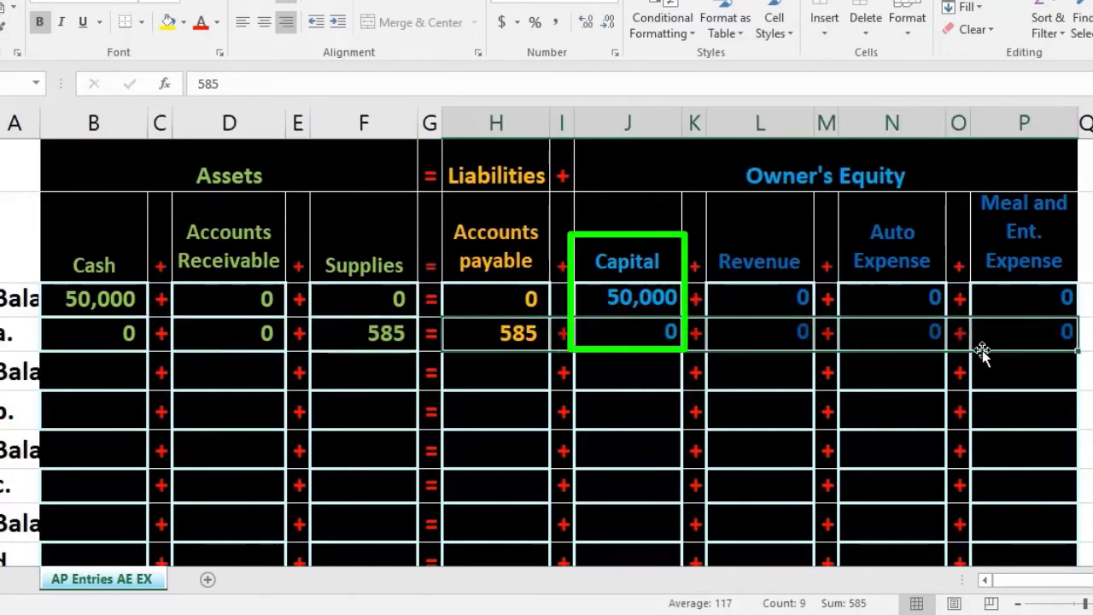
- Compare Total Assets with Total Liabilities and Equity for the opening balance and transaction a
key(Tab)
key(Tab)
key(Tab)
key(Tab)
key(Tab)
key(Tab)
key(Tab)
key(Tab)
key(Return)
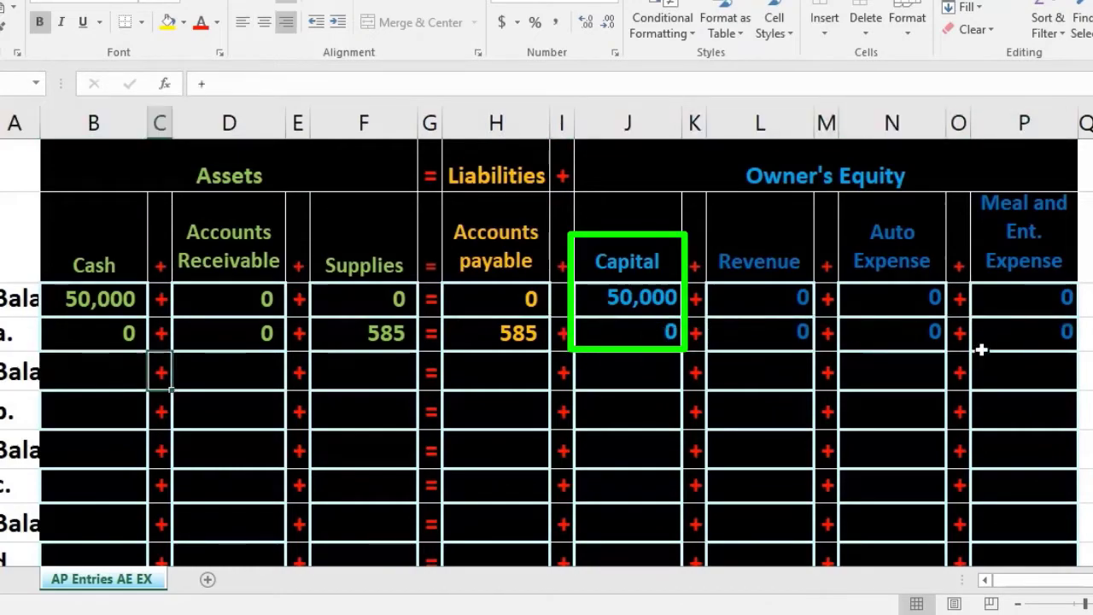
key(Tab)
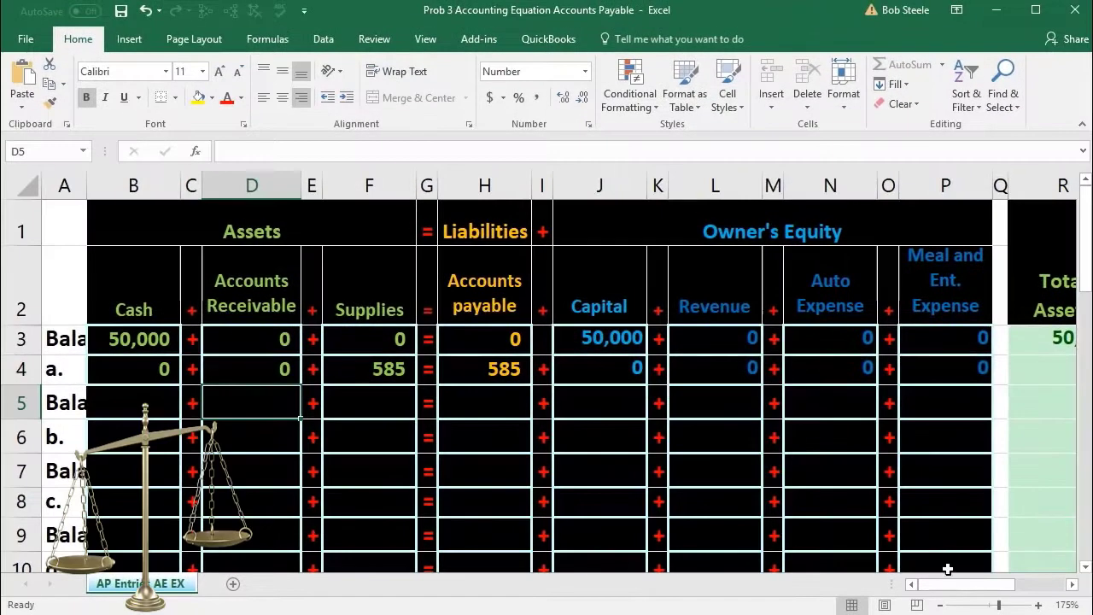
click(1051, 586)
drag(963, 589, 1007, 585)
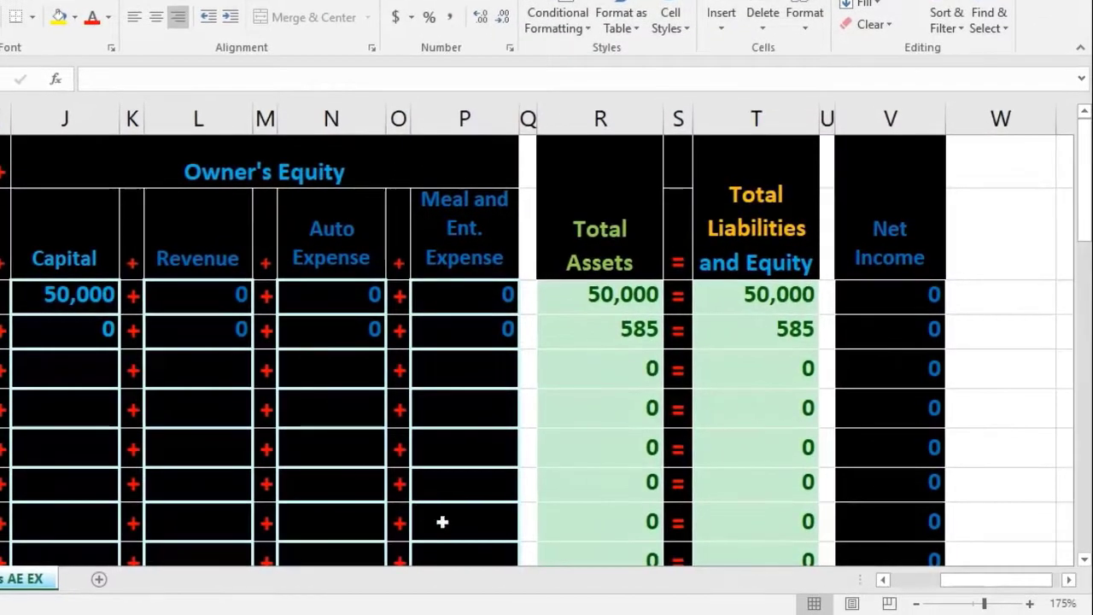
drag(962, 579, 926, 591)
drag(1001, 589, 1001, 589)
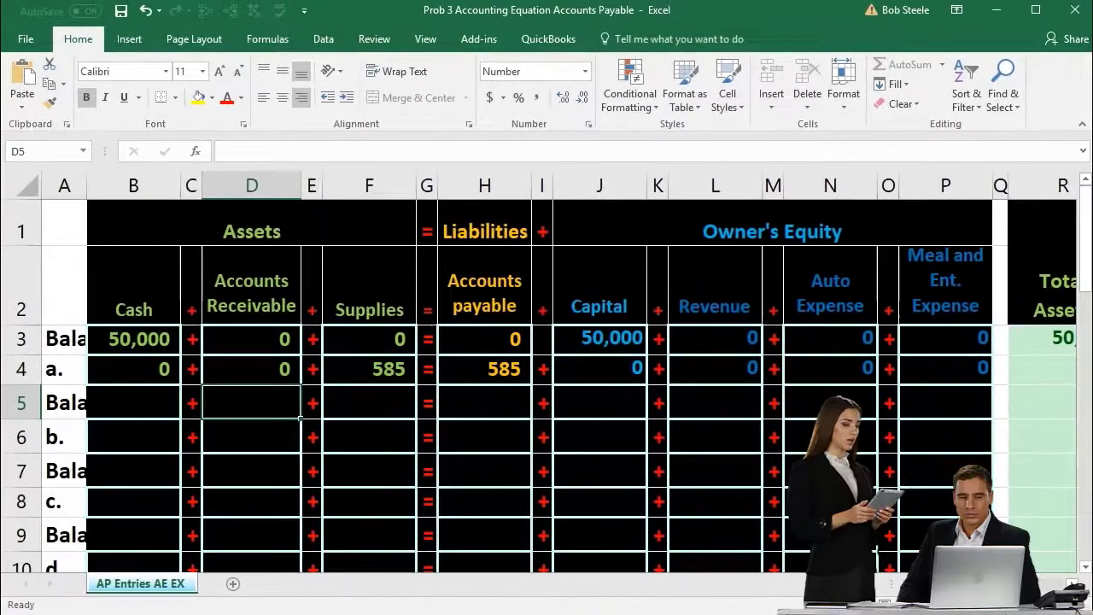
- Calculate the Cash balance after transaction a in B5 with a SUM of B3:B4
click(372, 370)
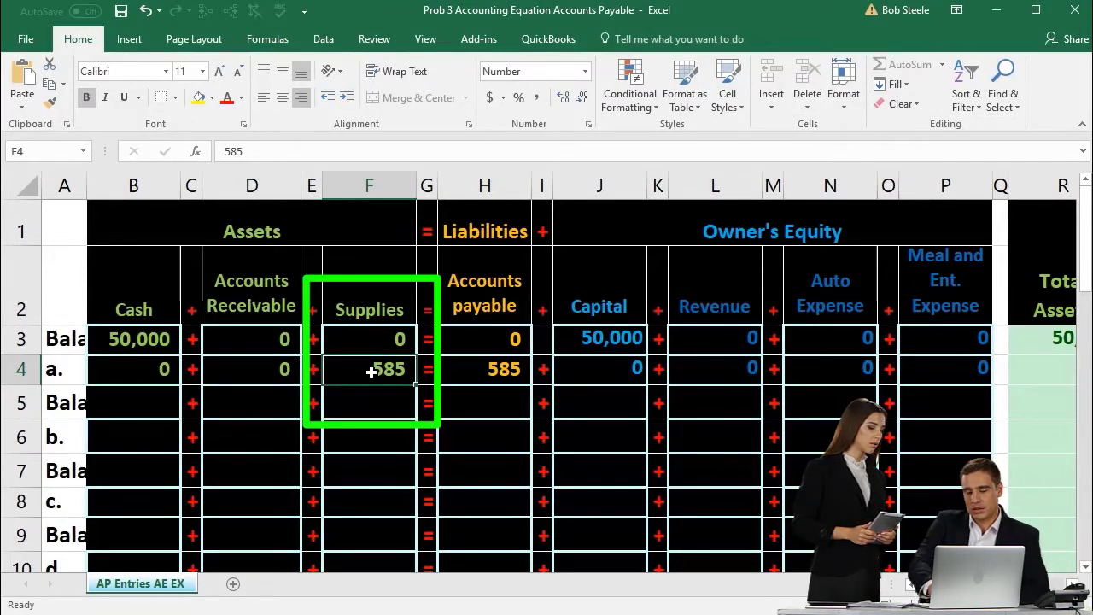
click(151, 400)
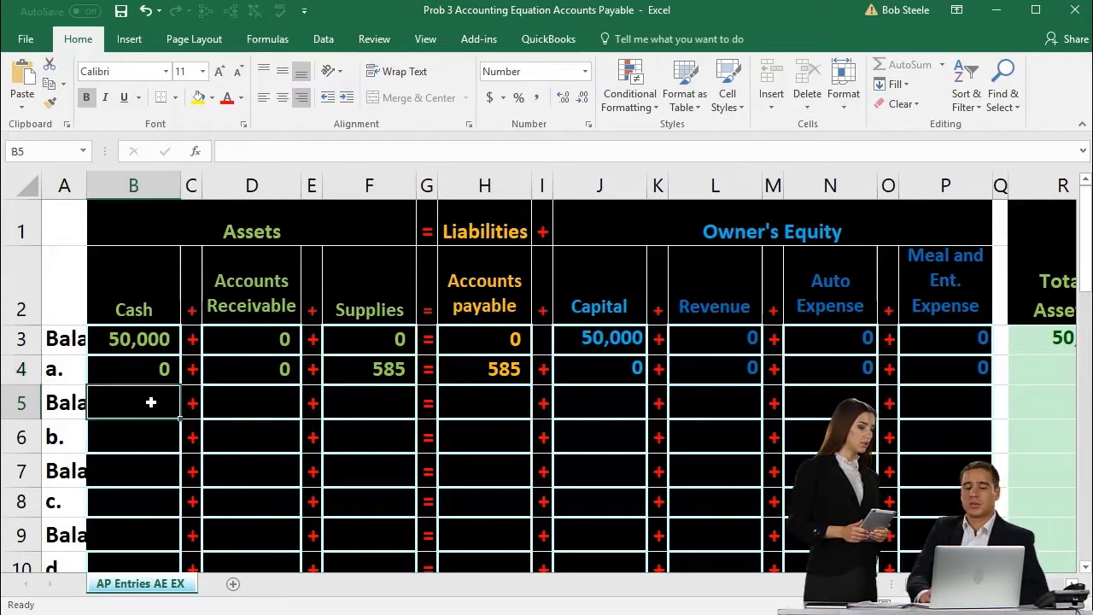
drag(137, 339, 907, 353)
click(140, 398)
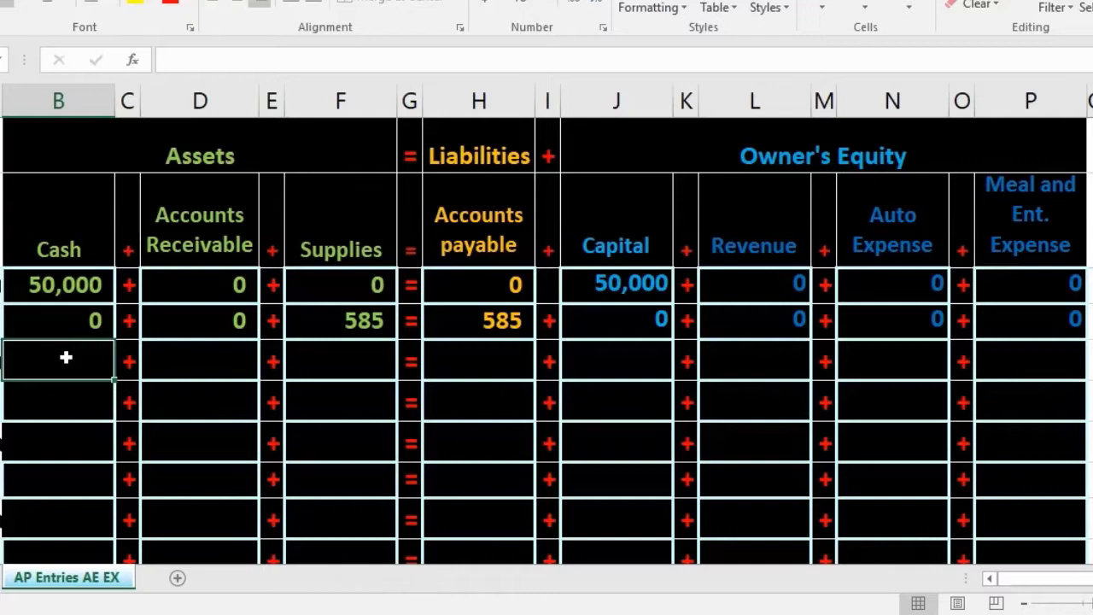
text(=)
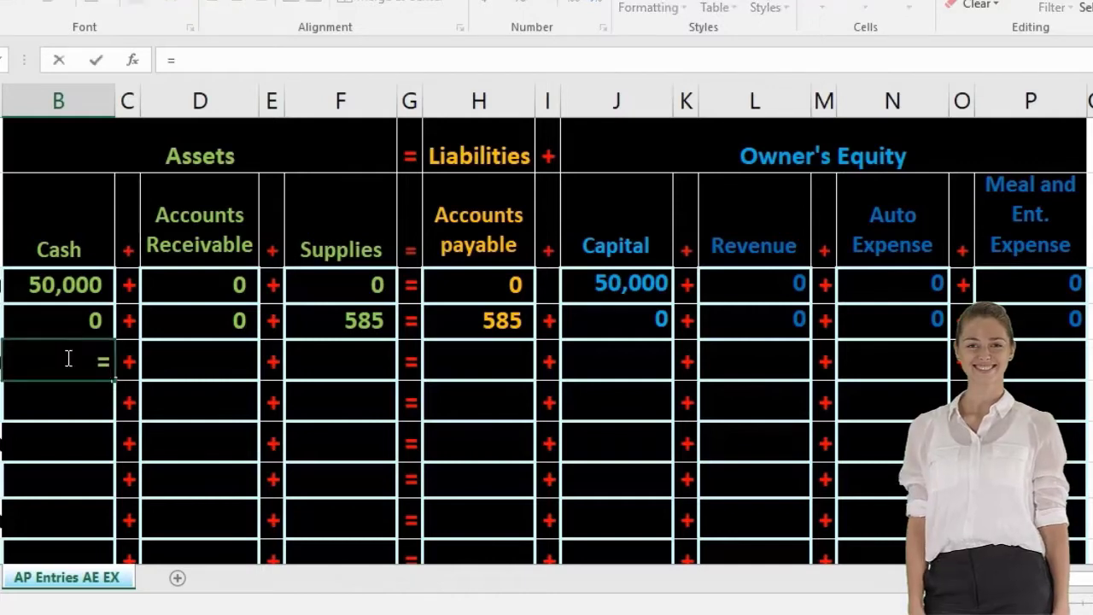
text(sum)
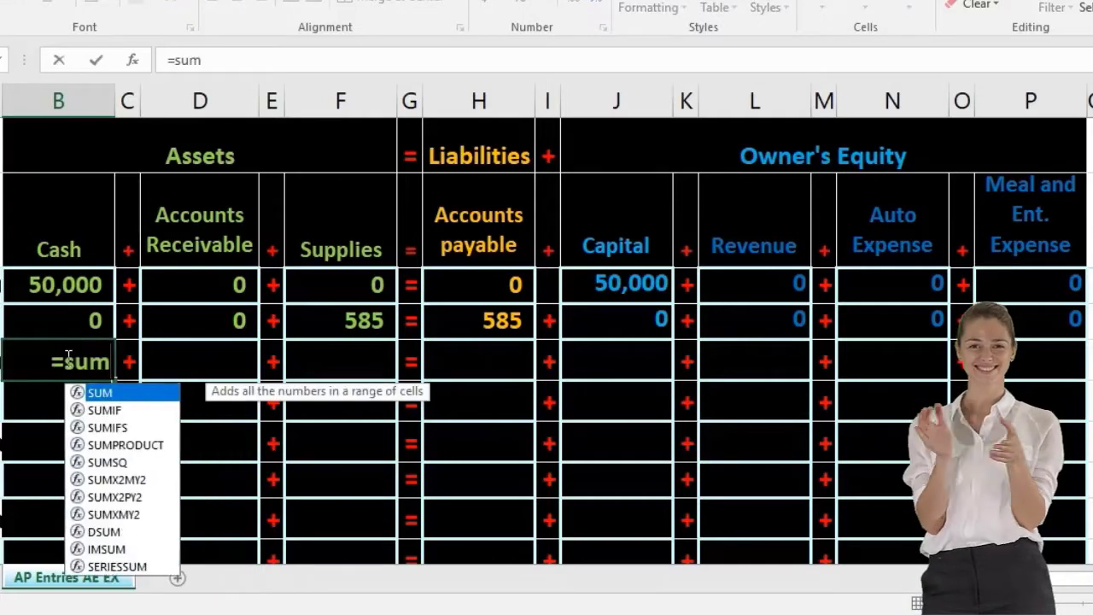
double_click(87, 390)
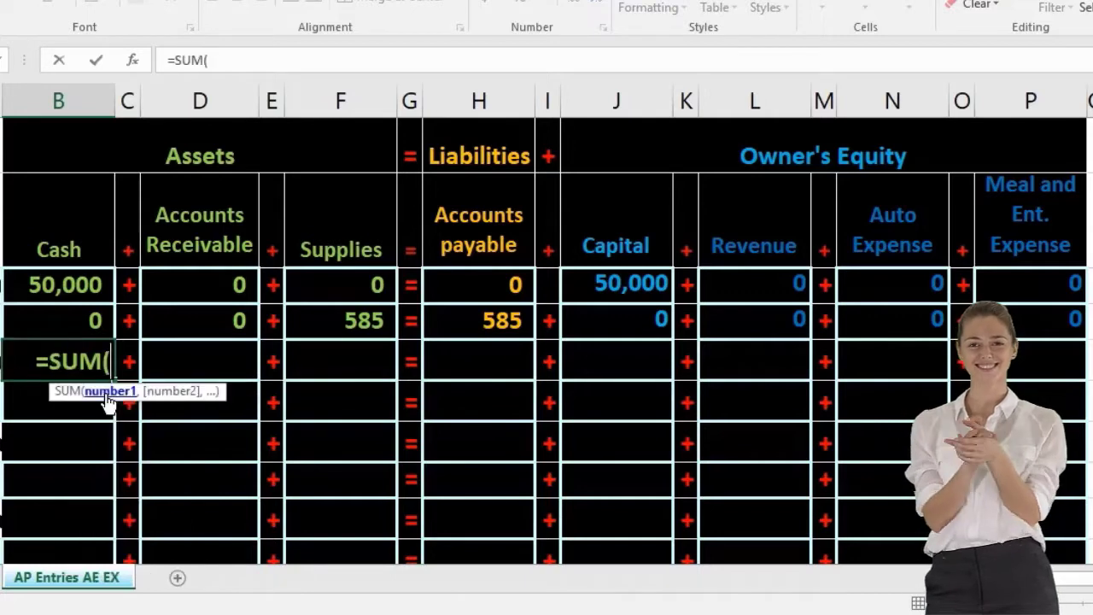
click(75, 288)
drag(75, 288, 73, 311)
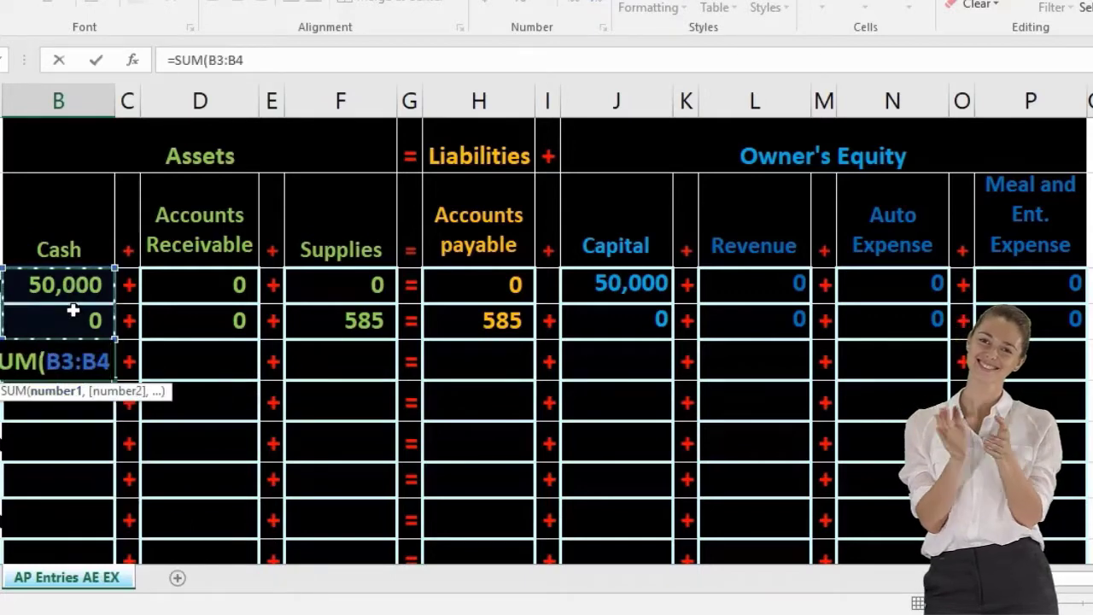
key(Tab)
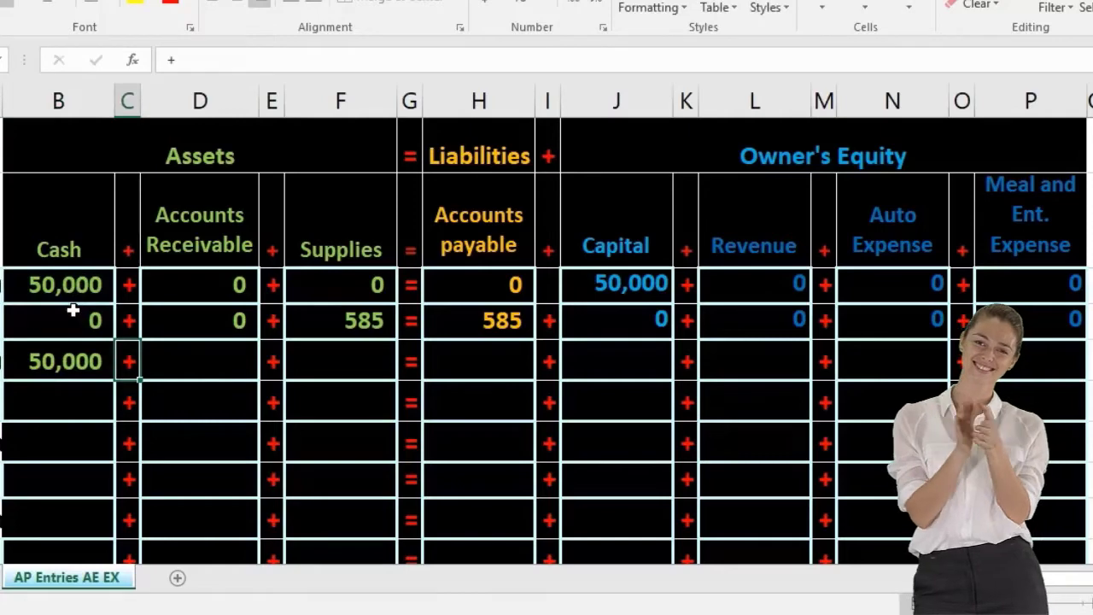
- Calculate the Supplies balance after transaction a in F5 with a SUM of F3:F4
click(333, 365)
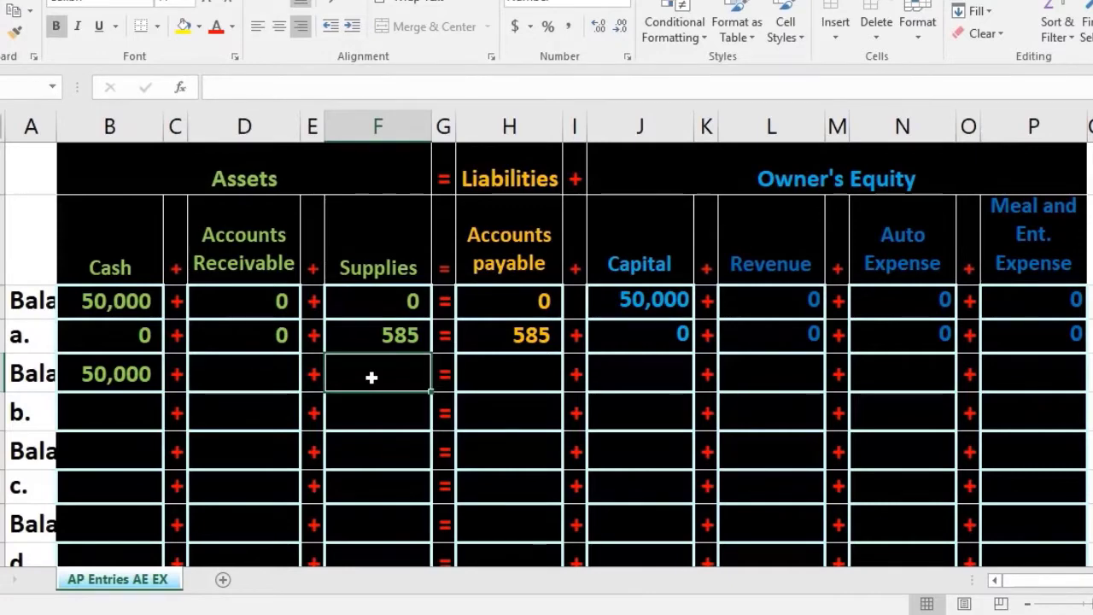
text(=sum)
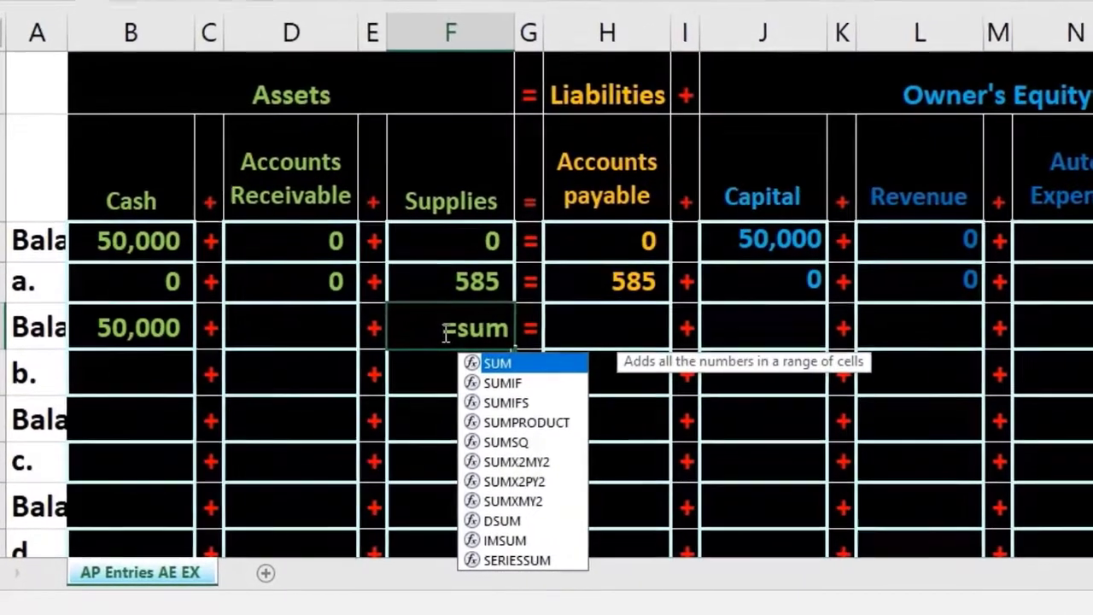
double_click(495, 363)
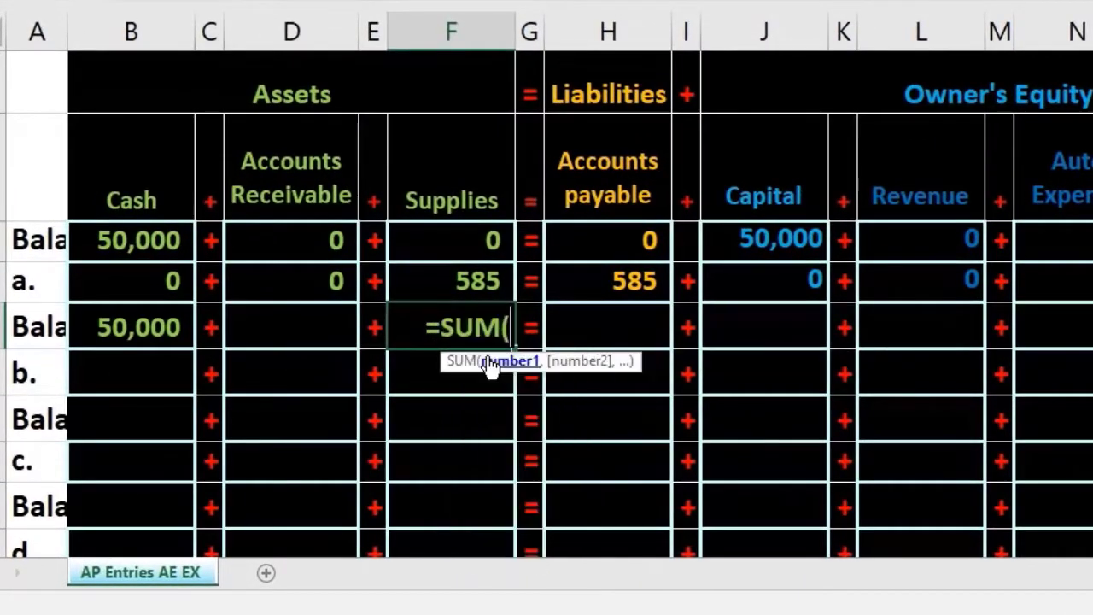
click(471, 242)
drag(471, 241, 470, 267)
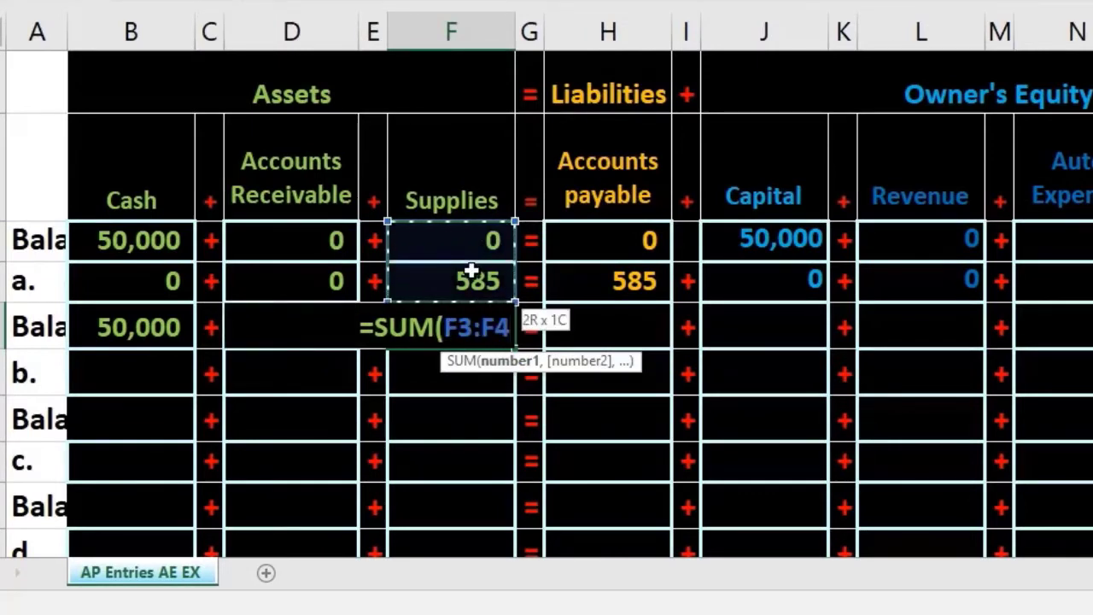
key(Return)
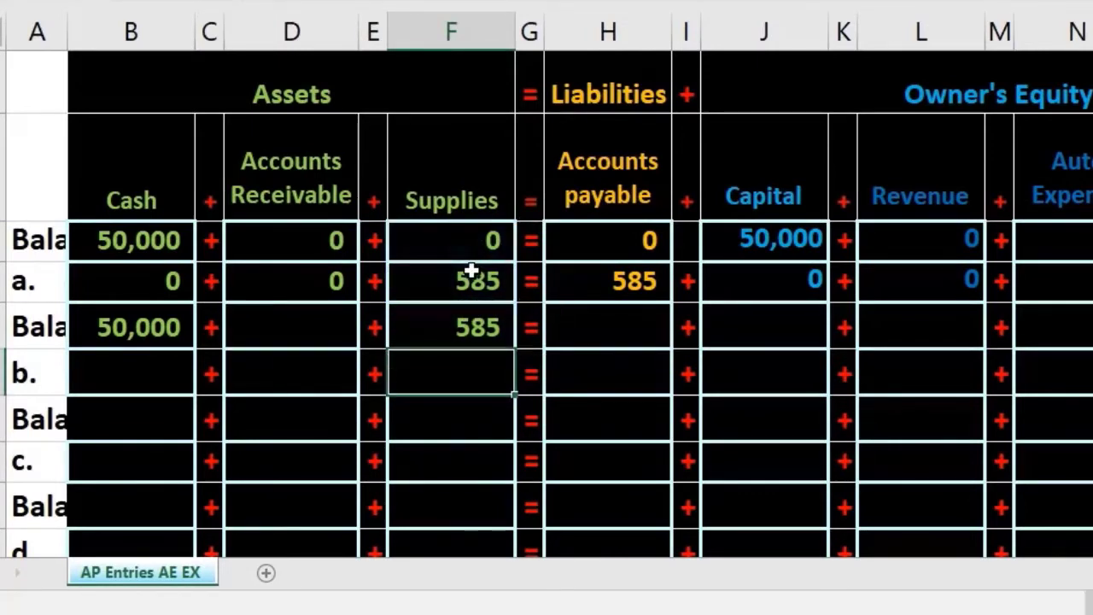
- Calculate the Accounts payable balance after transaction a in H5 with a SUM of H3:H4
click(604, 326)
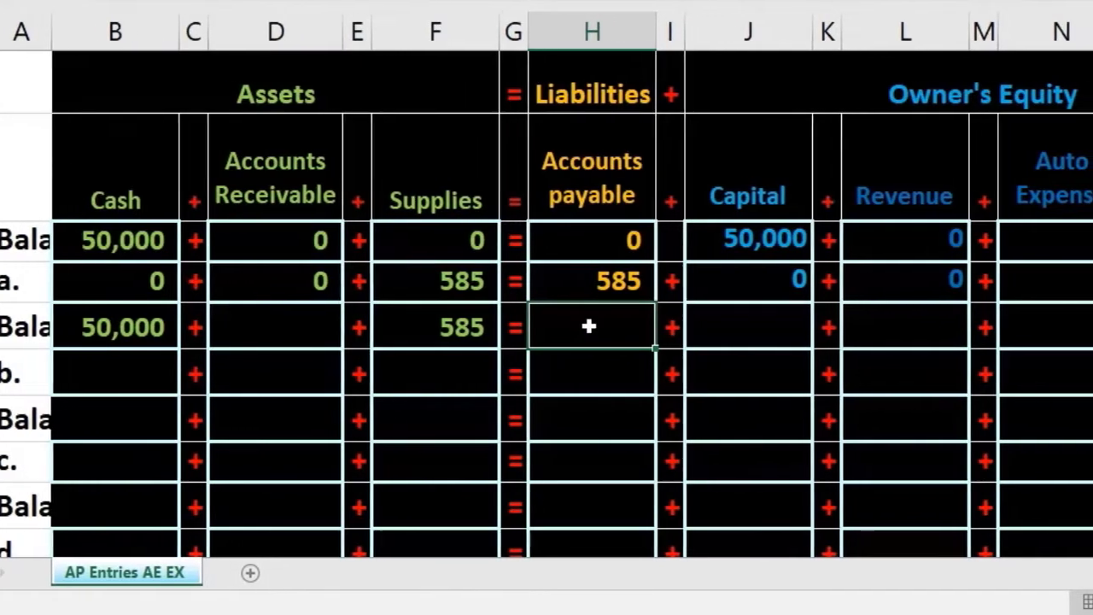
text(=sum)
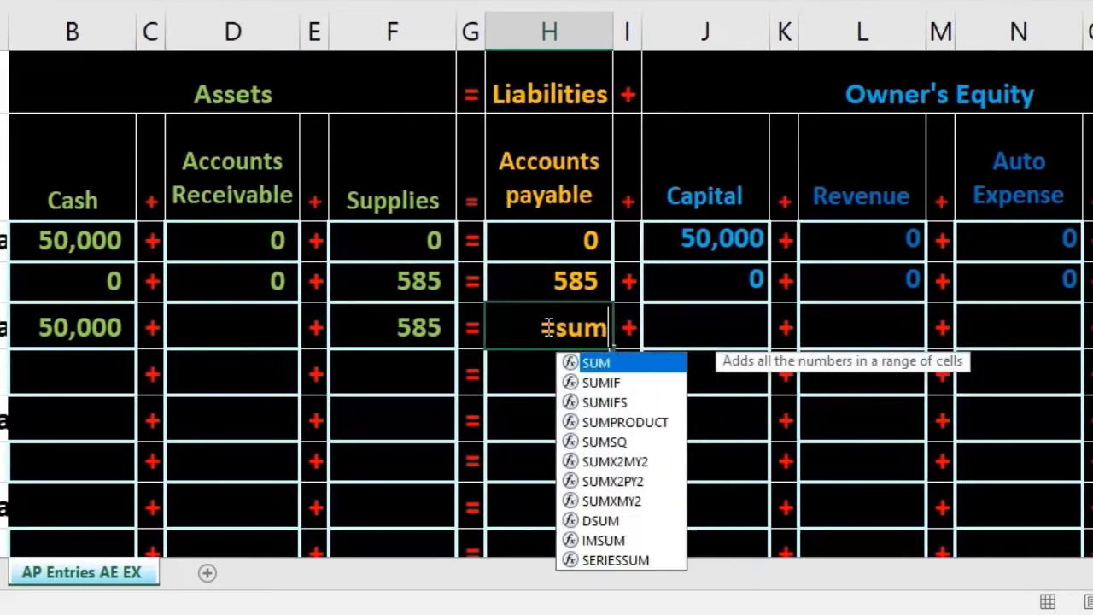
double_click(604, 363)
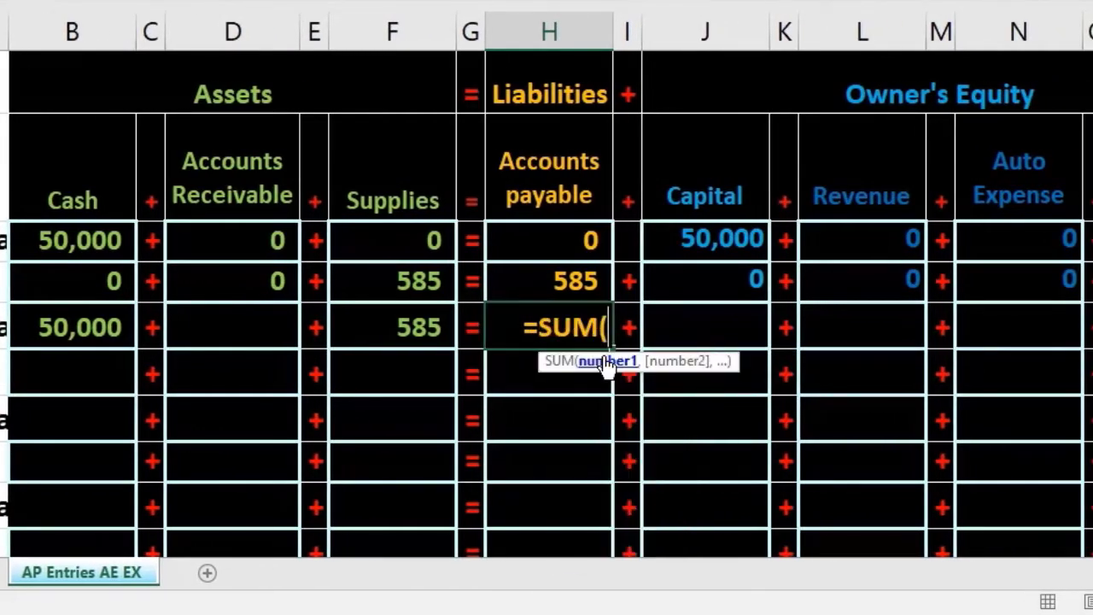
click(554, 245)
drag(554, 244, 548, 277)
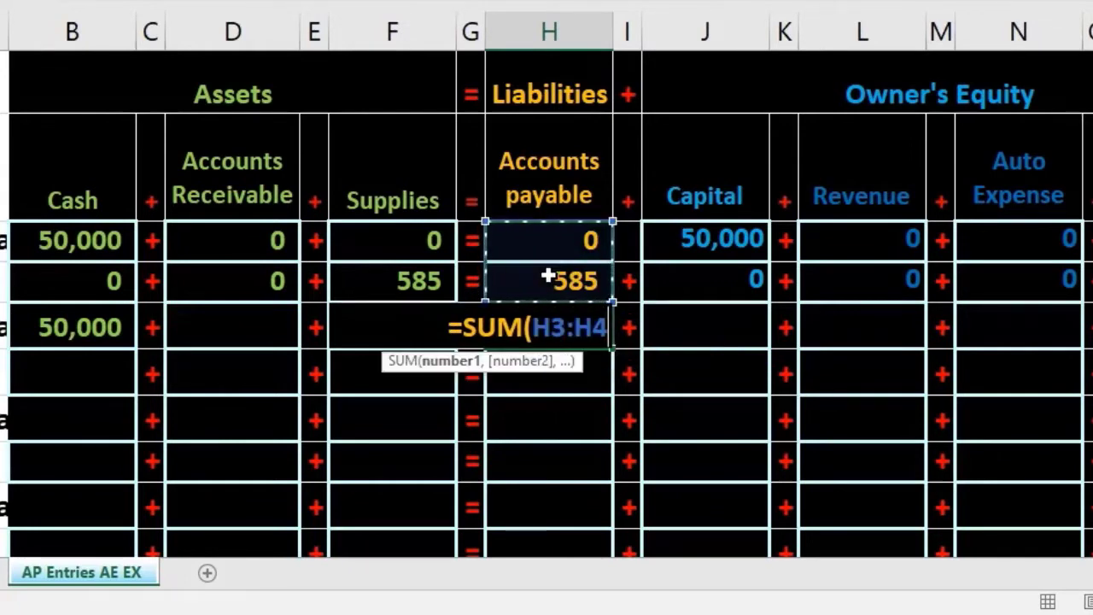
key(Tab)
- Calculate the Capital balance after transaction a in J5 with a SUM of J3:J4
key(Tab)
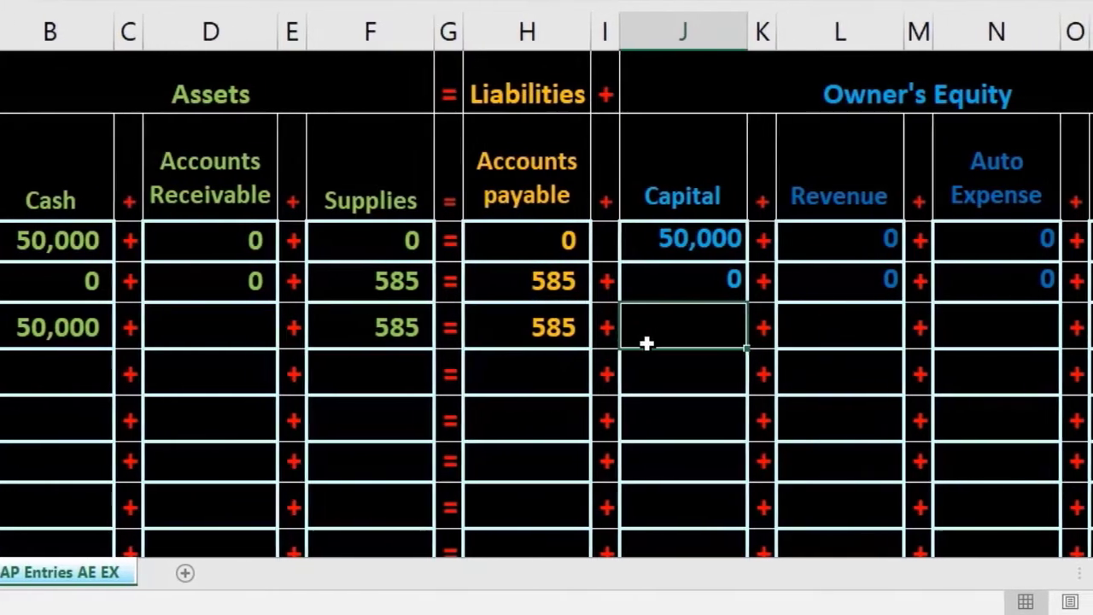
text(=sum)
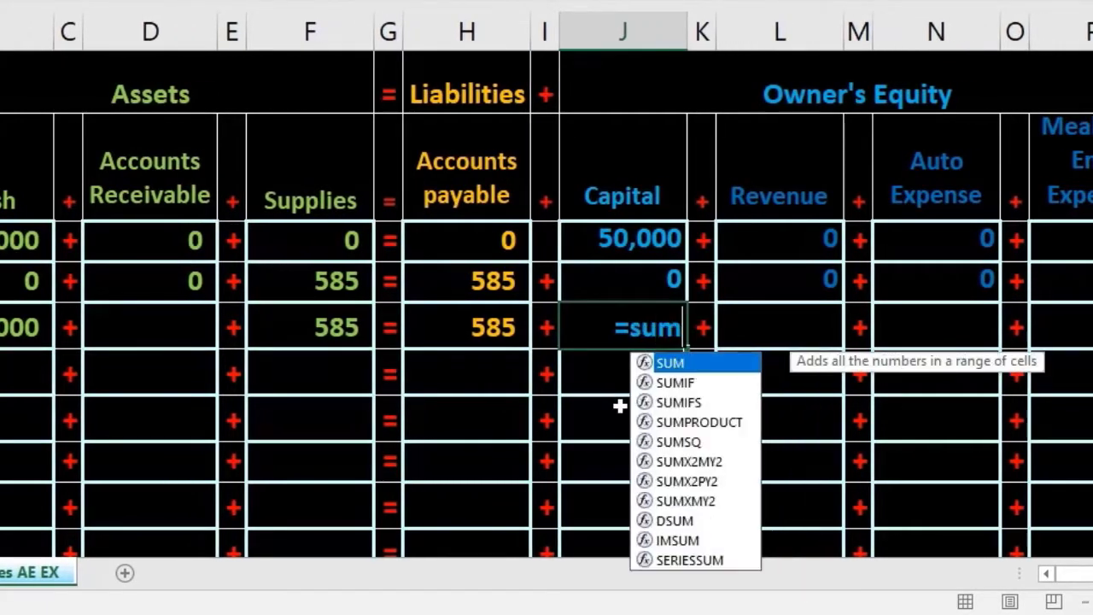
double_click(670, 364)
drag(646, 256, 646, 266)
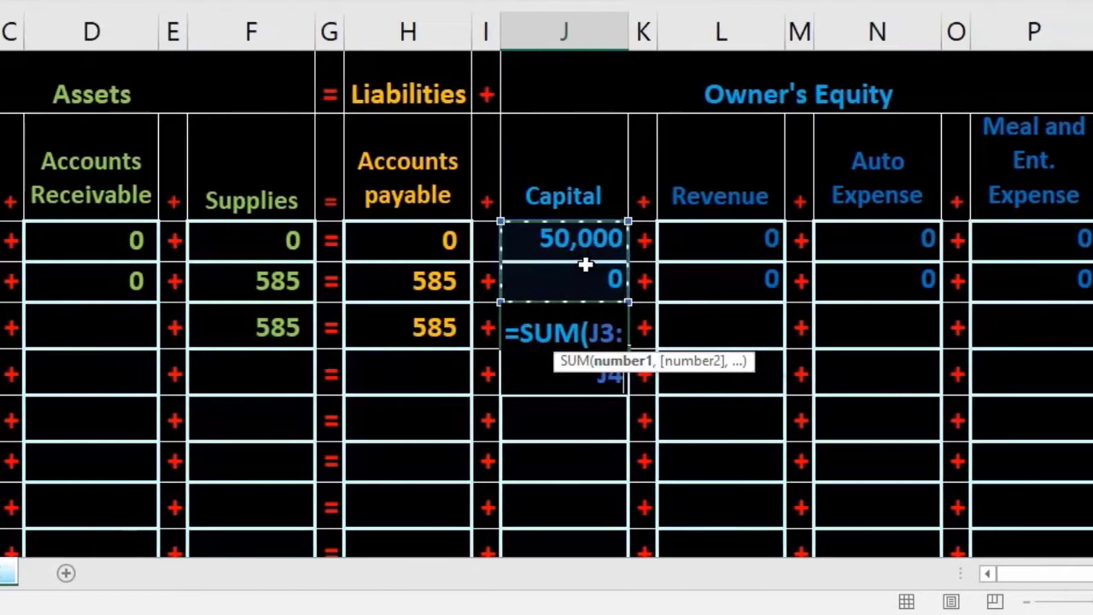
key(Return)
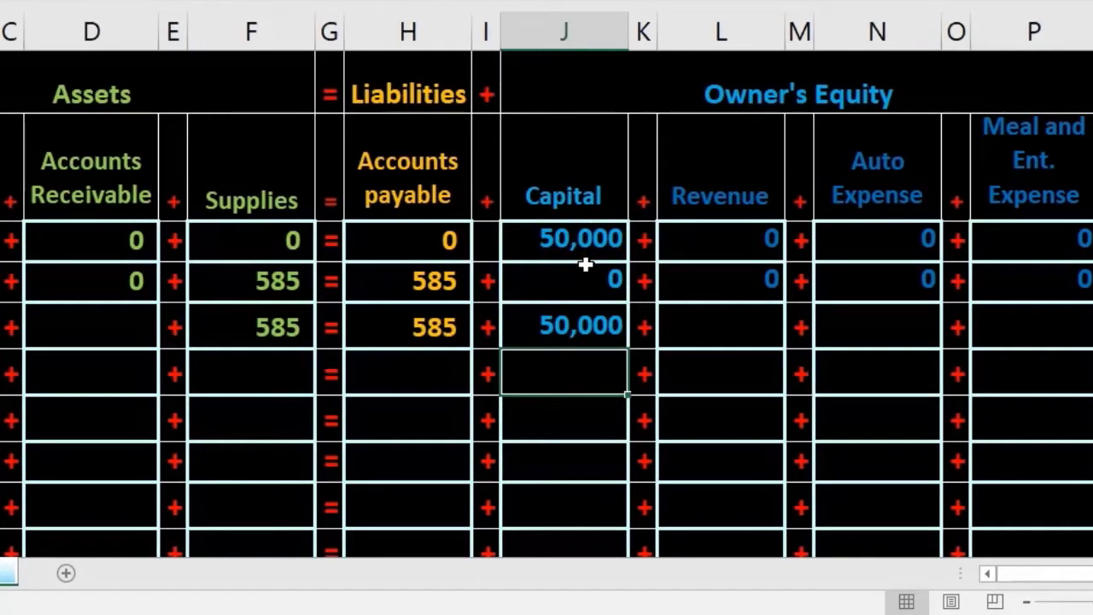
- Compare the totals columns for balance row 5, and check its asset cells' sum against its liability and equity cells' sum
key(Right)
key(Right)
key(Right)
key(Right)
key(Right)
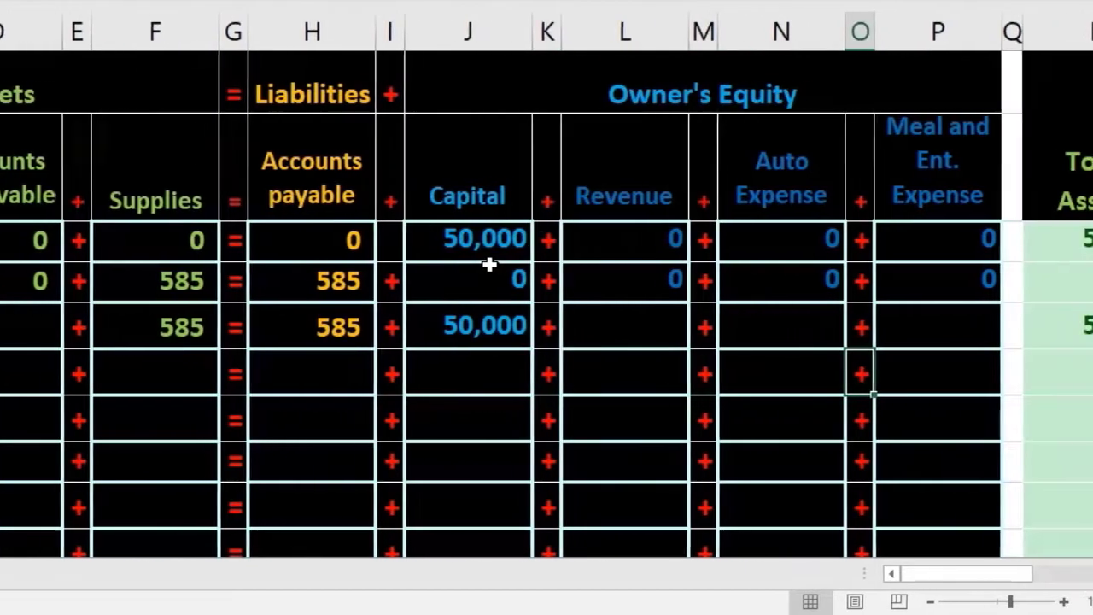
drag(888, 578, 927, 578)
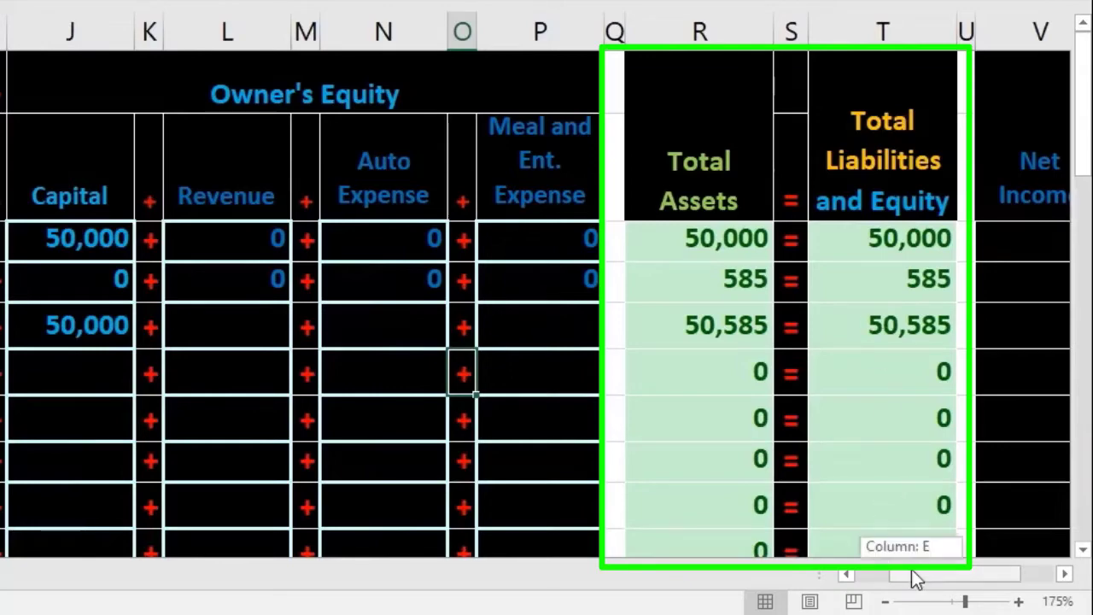
drag(912, 575, 764, 553)
drag(124, 328, 358, 334)
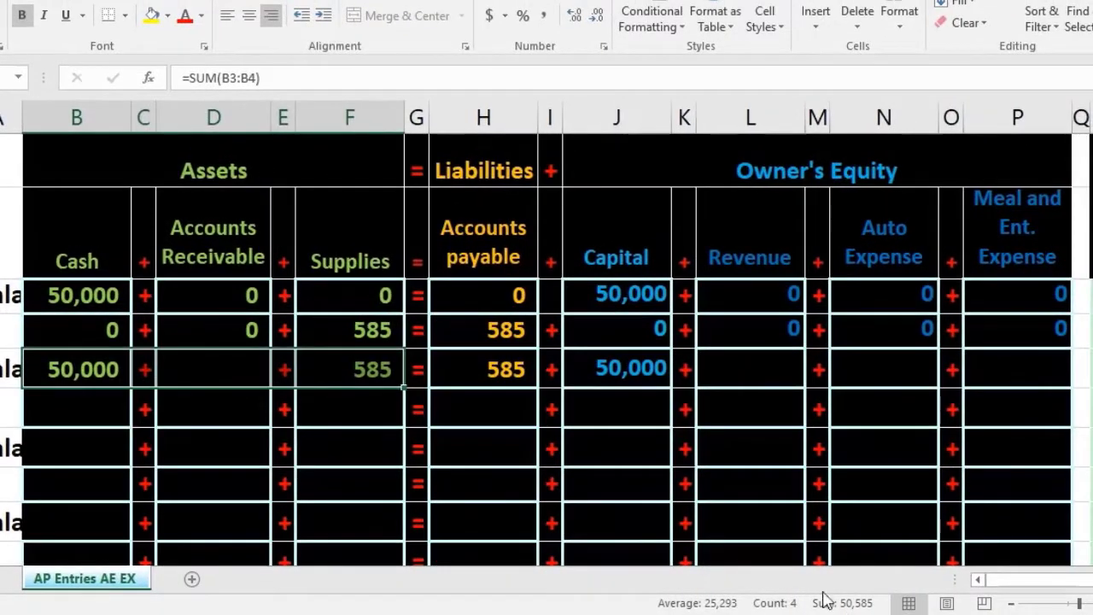
drag(493, 369, 984, 372)
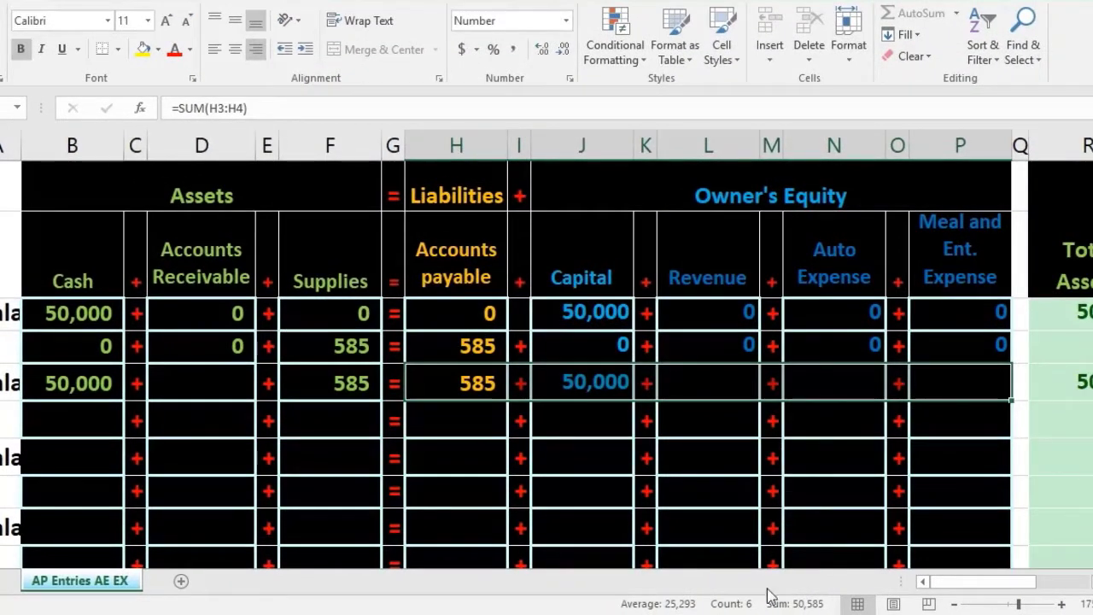
- Review the row 3 and 4 amounts under Accounts Receivable, Revenue, Auto Expense and Meal and Ent. Expense, whose row 5 balances are blank
click(207, 381)
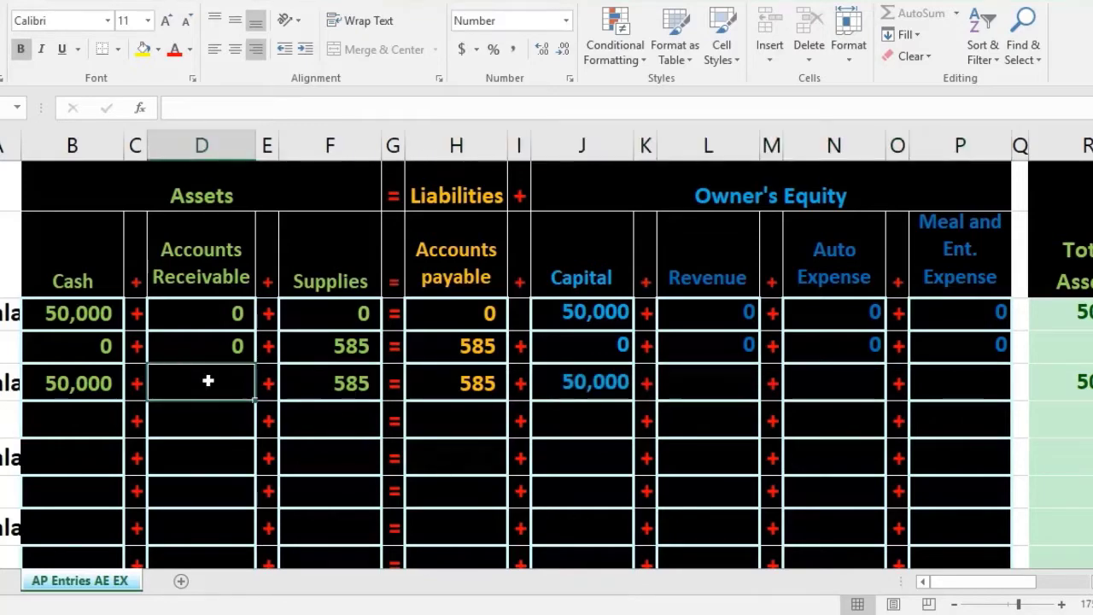
drag(212, 318, 214, 345)
drag(589, 316, 589, 346)
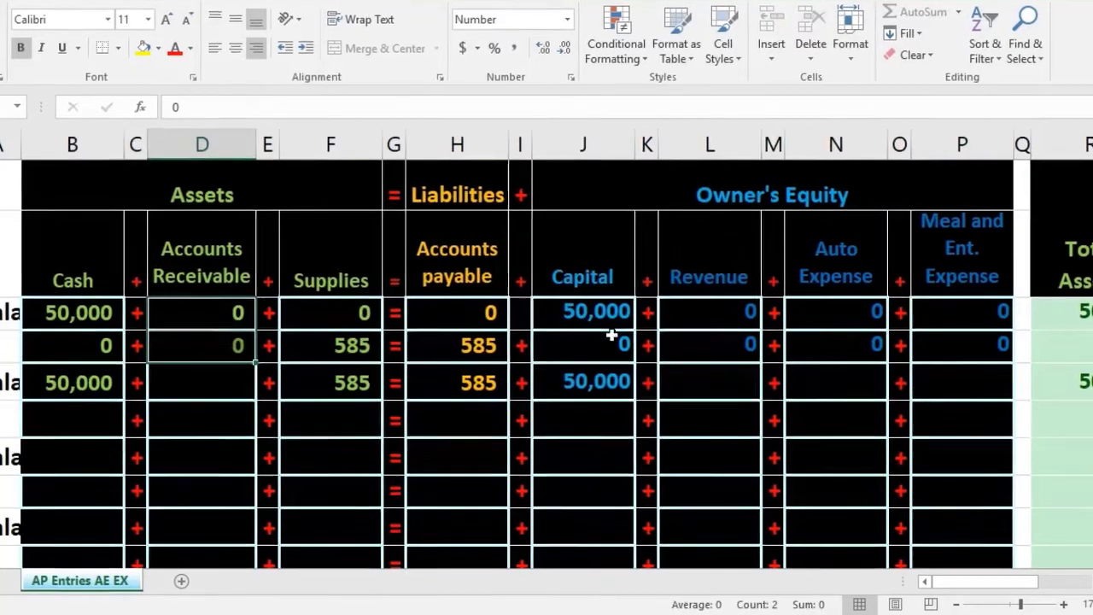
drag(700, 316, 696, 338)
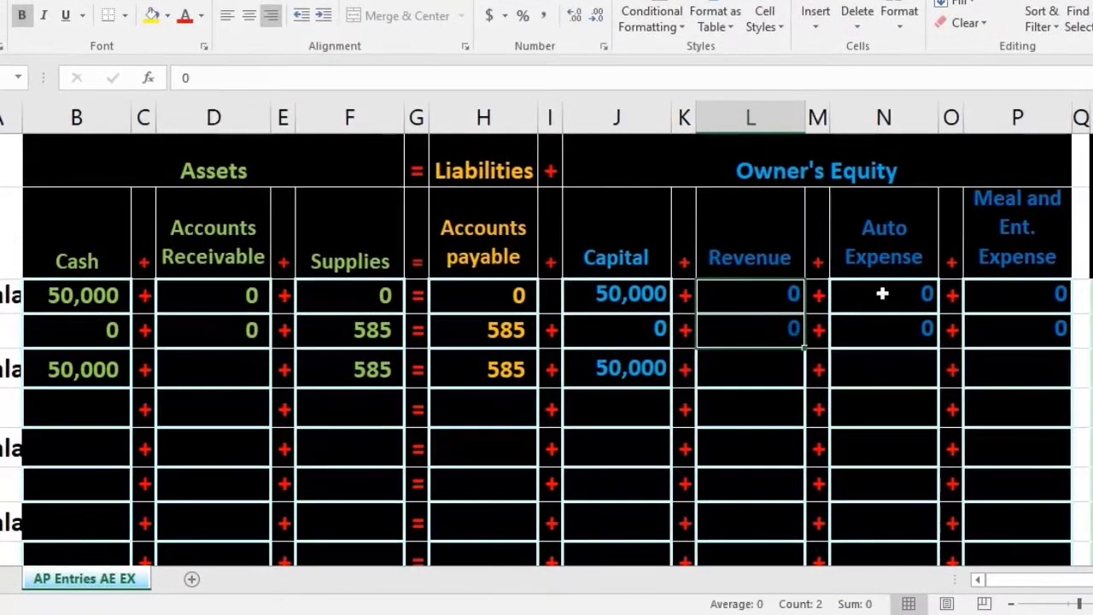
drag(882, 294, 876, 315)
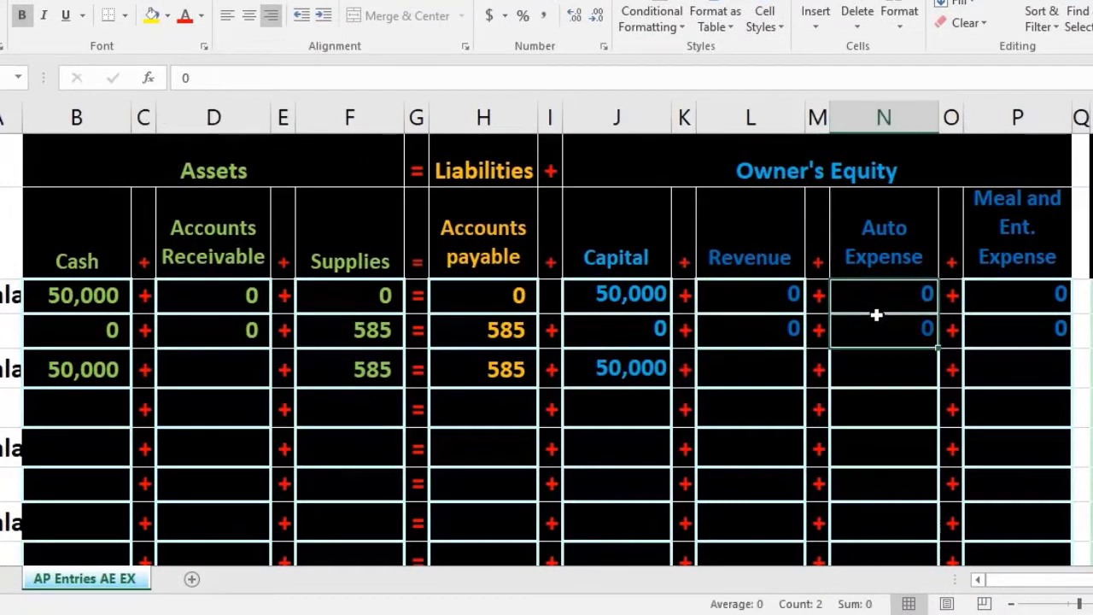
drag(988, 297, 989, 316)
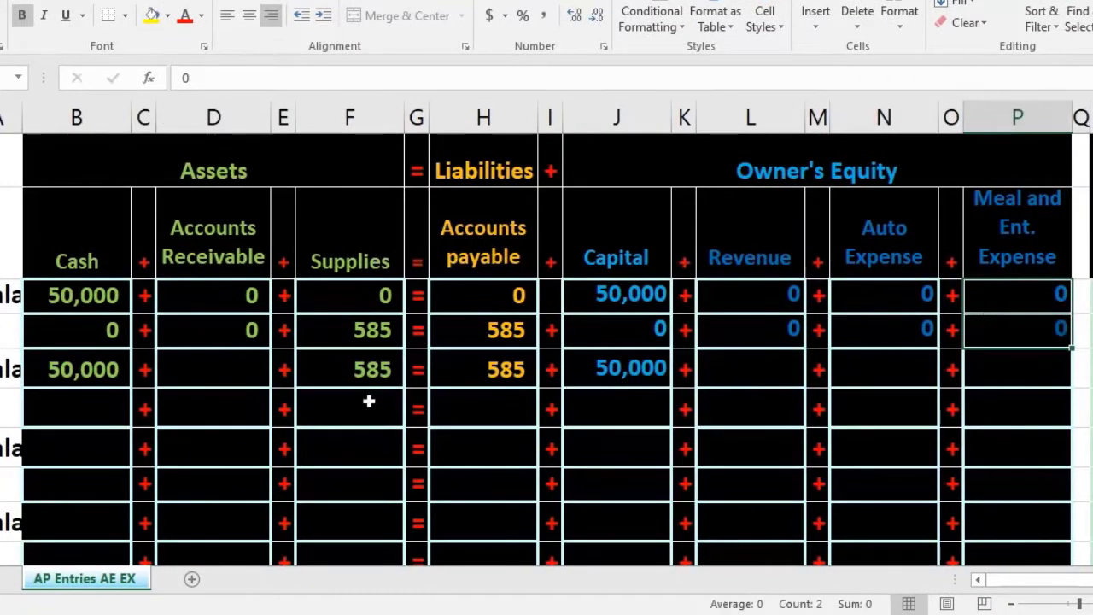
click(243, 374)
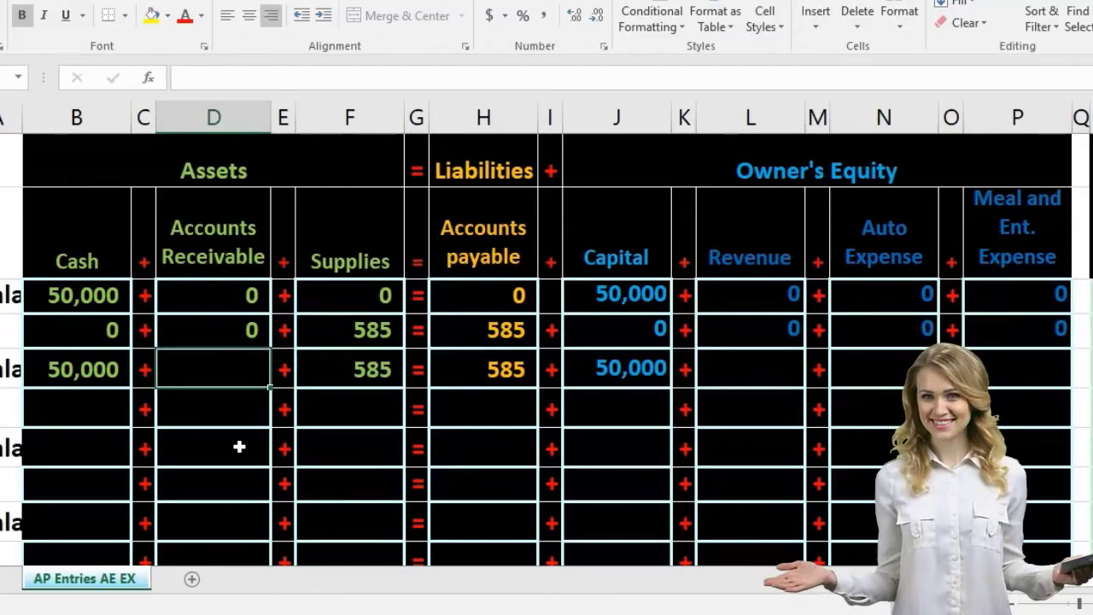
- Calculate the Accounts Receivable balance after transaction a in D5 with a SUM of D3:D4
text(=)
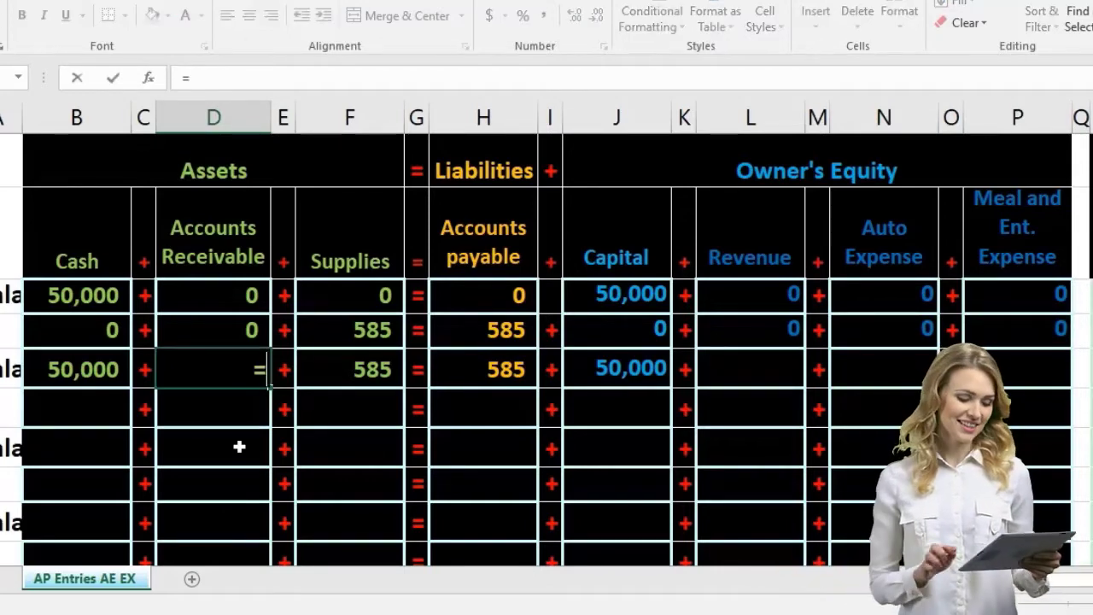
text(sum)
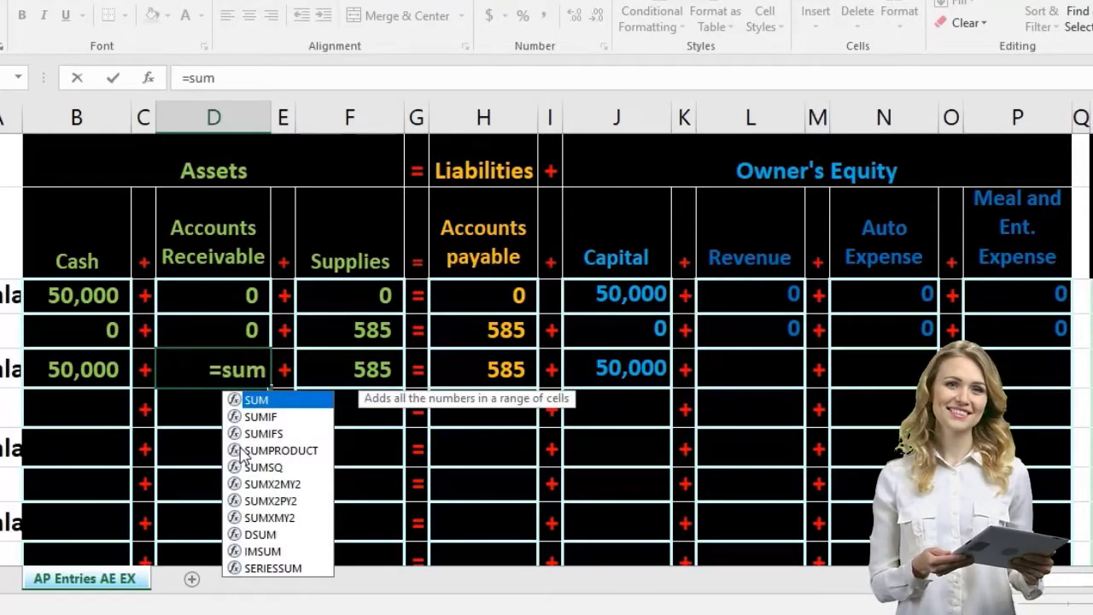
text(()
key(Up)
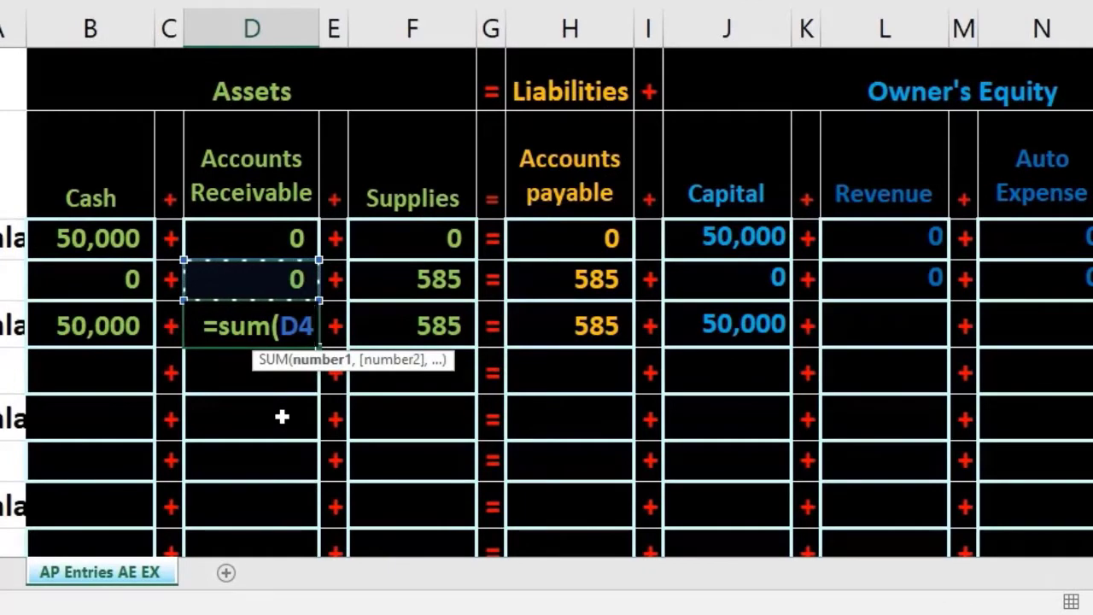
key(shift+Up)
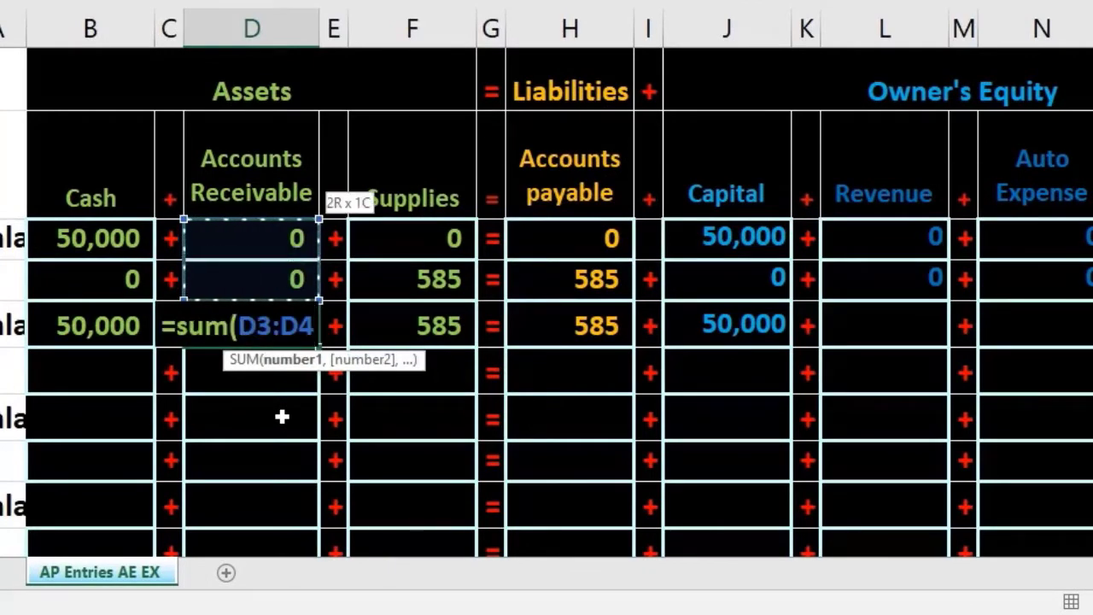
key(Tab)
- Calculate the Revenue balance after transaction a in L5 with a SUM of L3:L4
key(Tab)
key(Tab)
key(Tab)
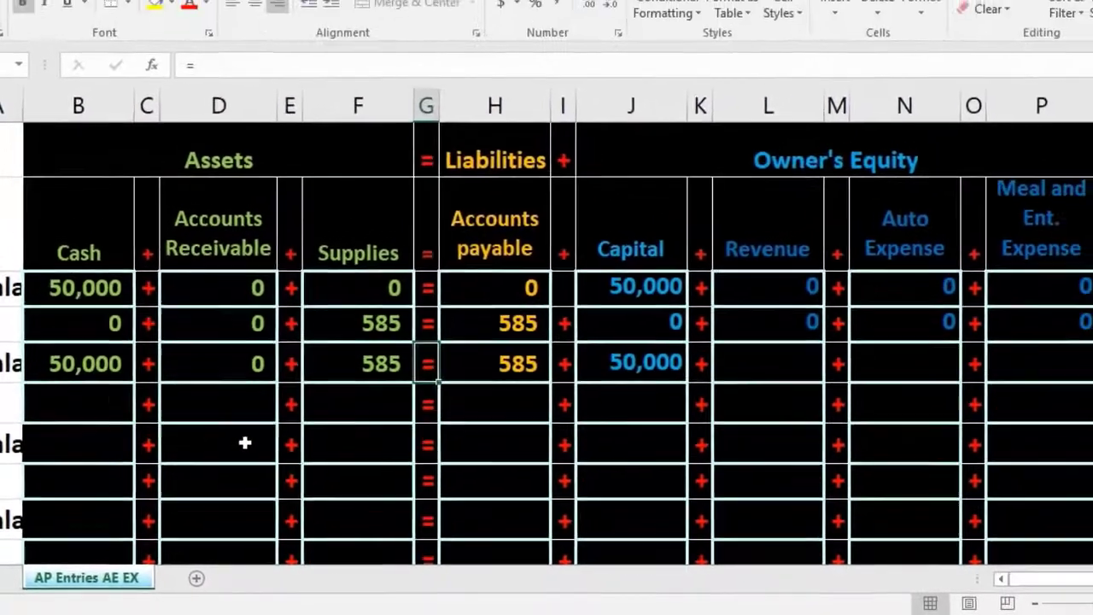
key(Tab)
key(Tab)
key(Tab)
key(Tab)
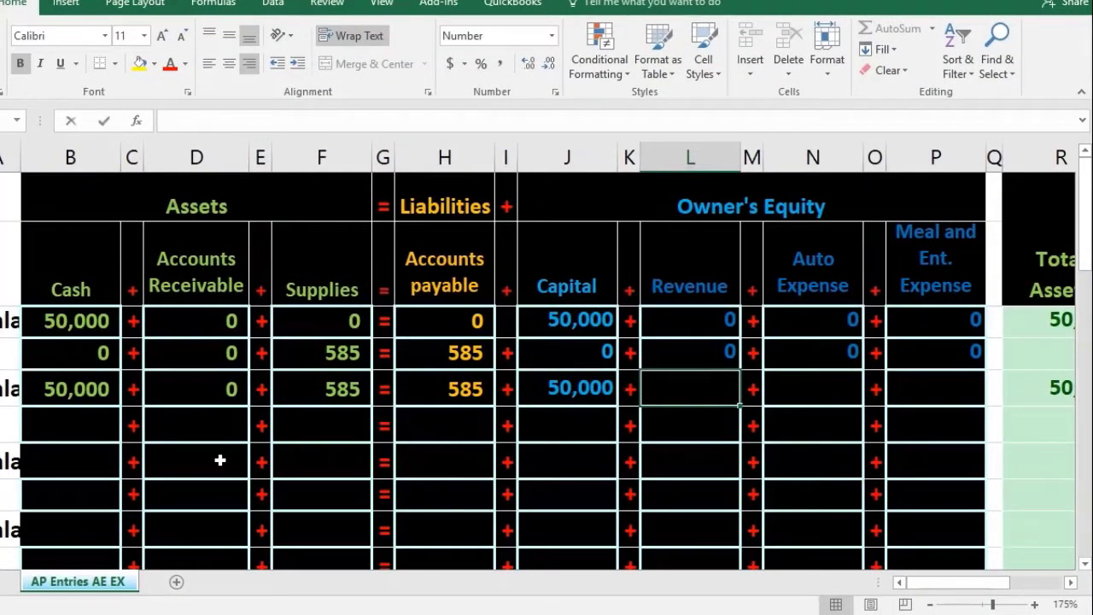
text(=sum)
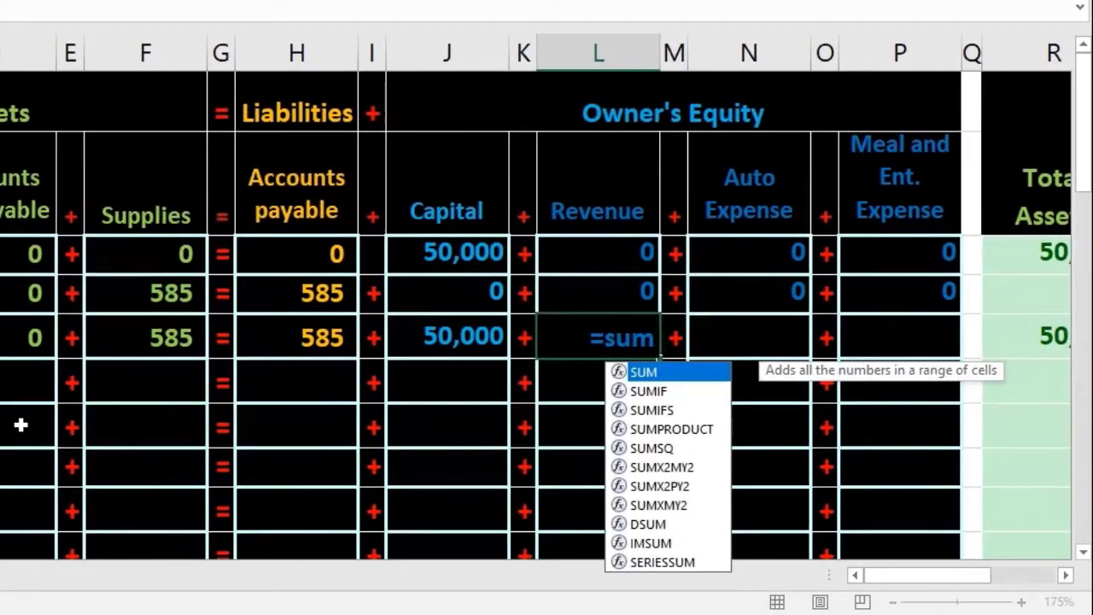
text(()
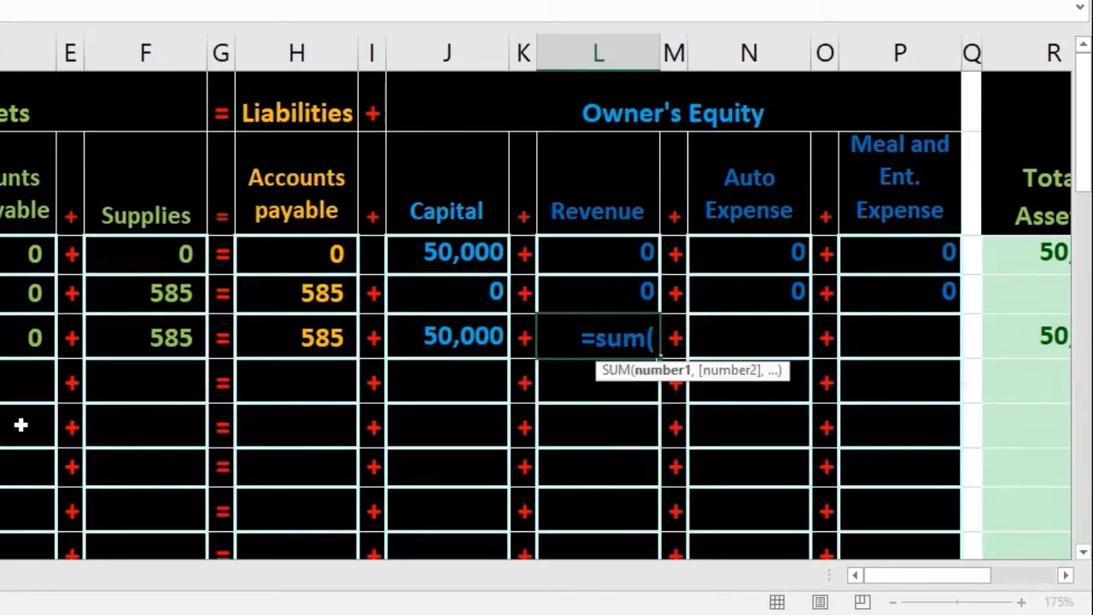
key(Up)
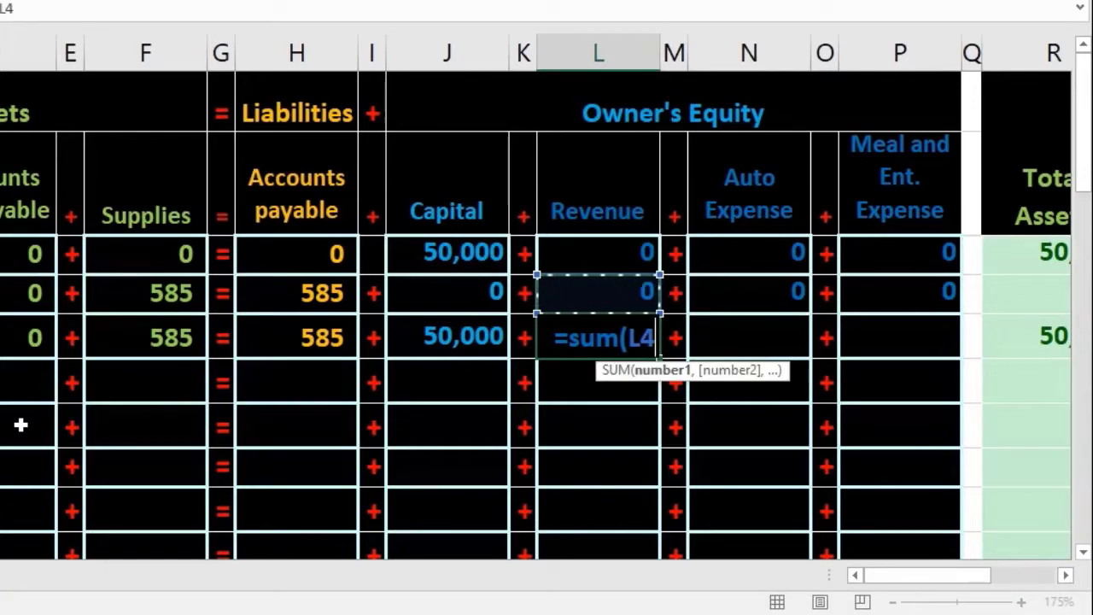
key(shift+Up)
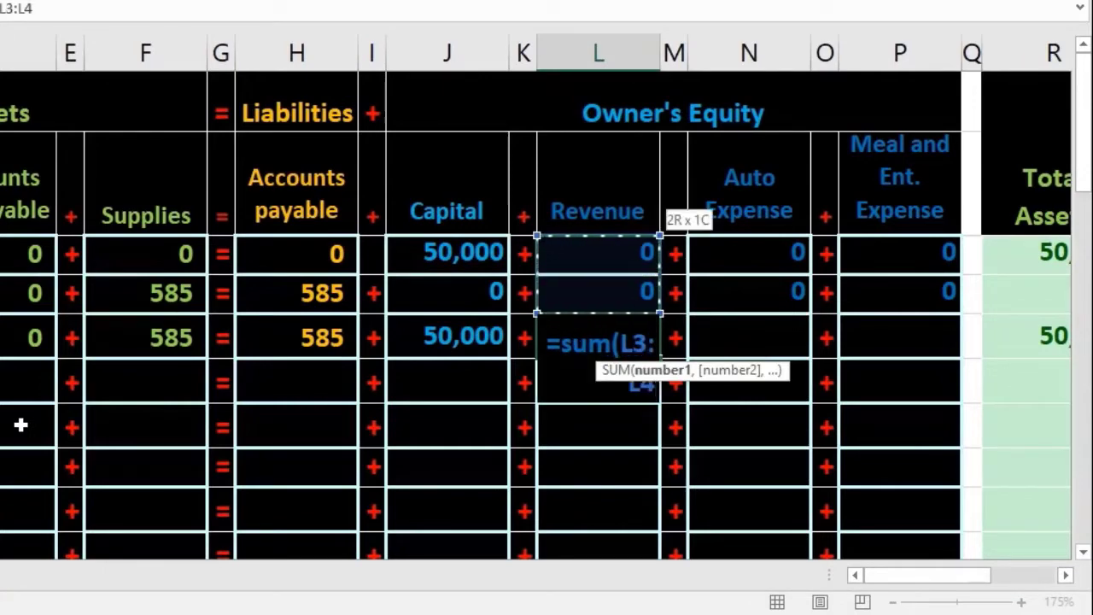
key(Tab)
- Calculate the Auto Expense balance after transaction a in N5 with a SUM of N3:N4
key(Tab)
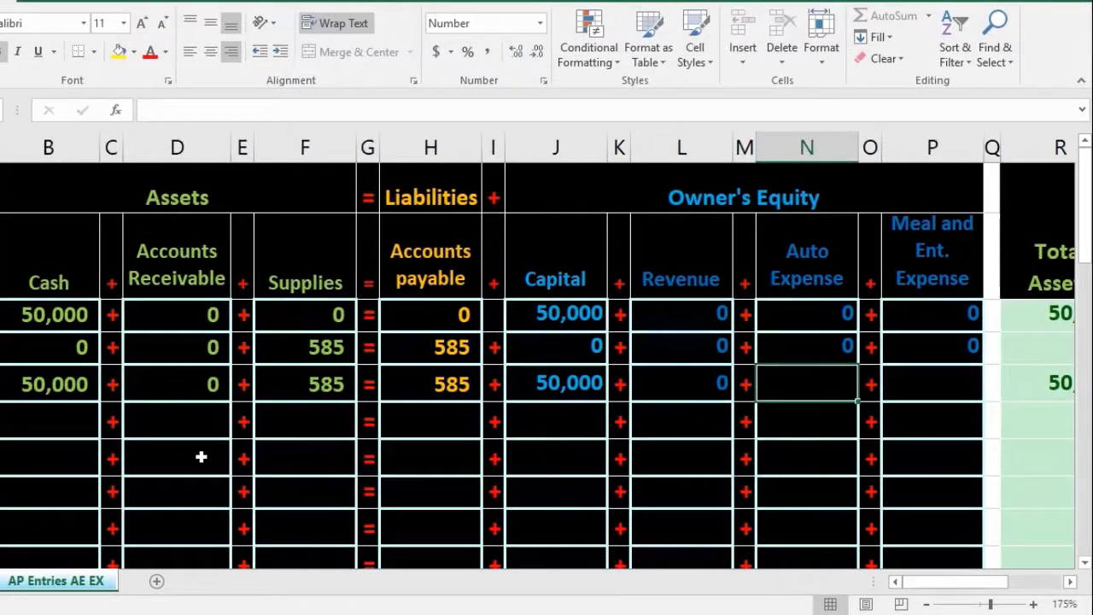
text(=sum)
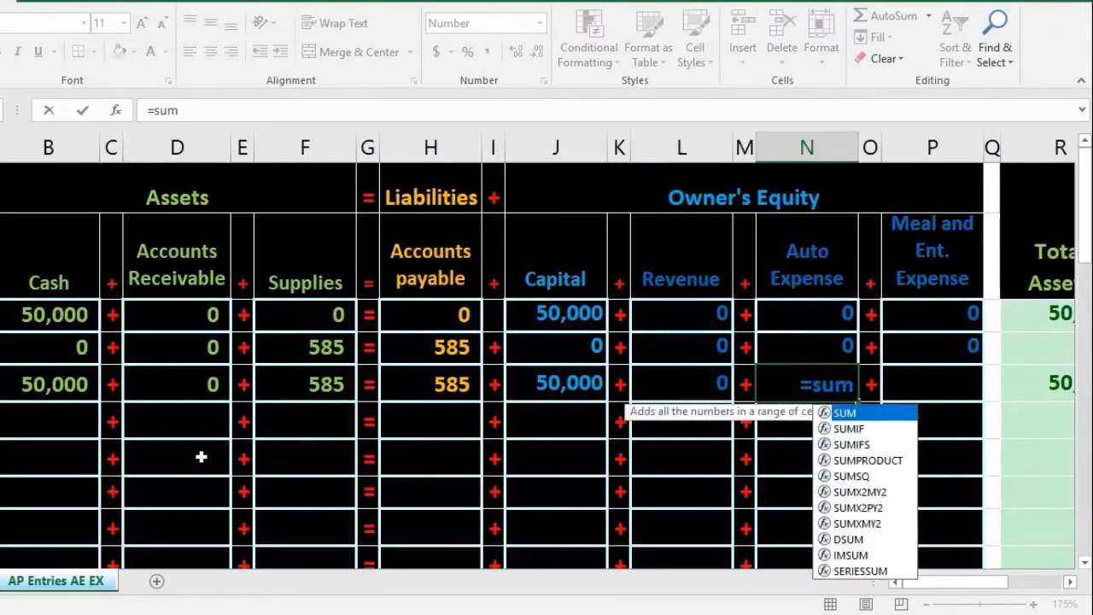
text(()
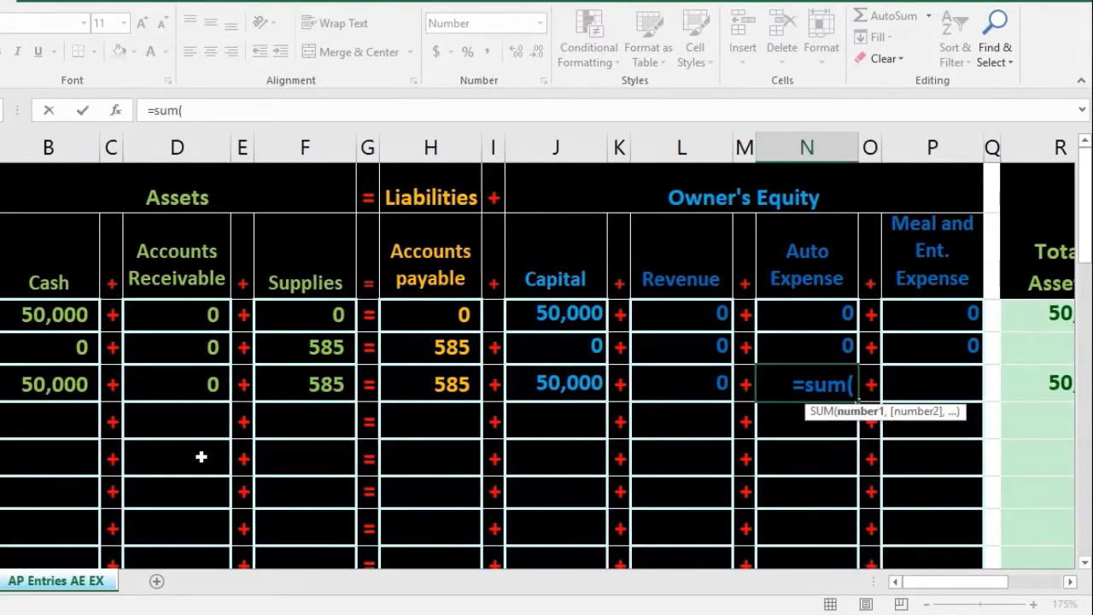
key(Up)
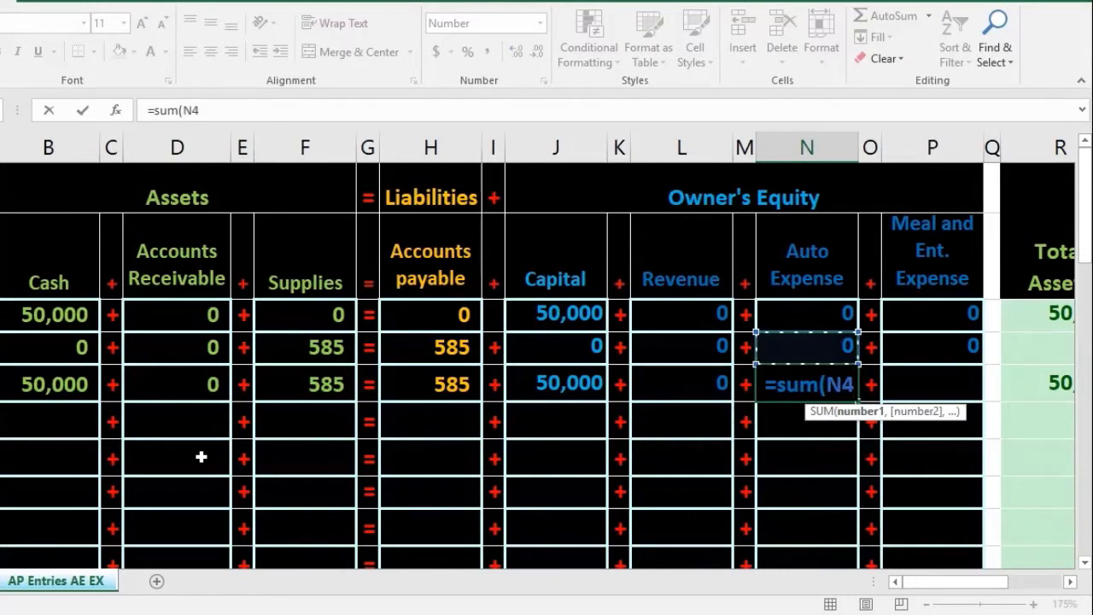
key(shift+Up)
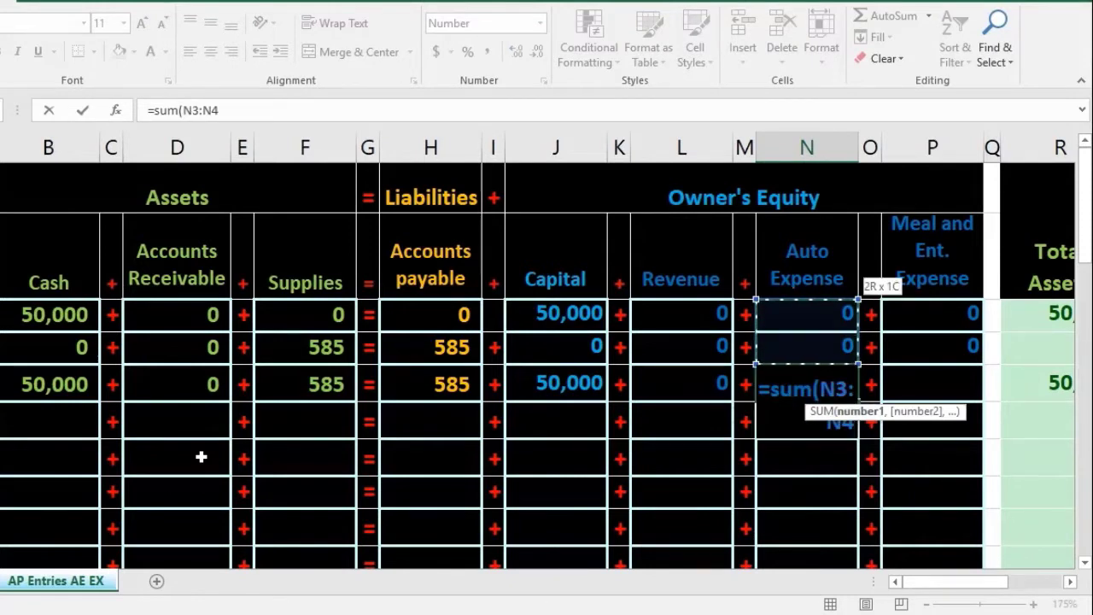
key(Tab)
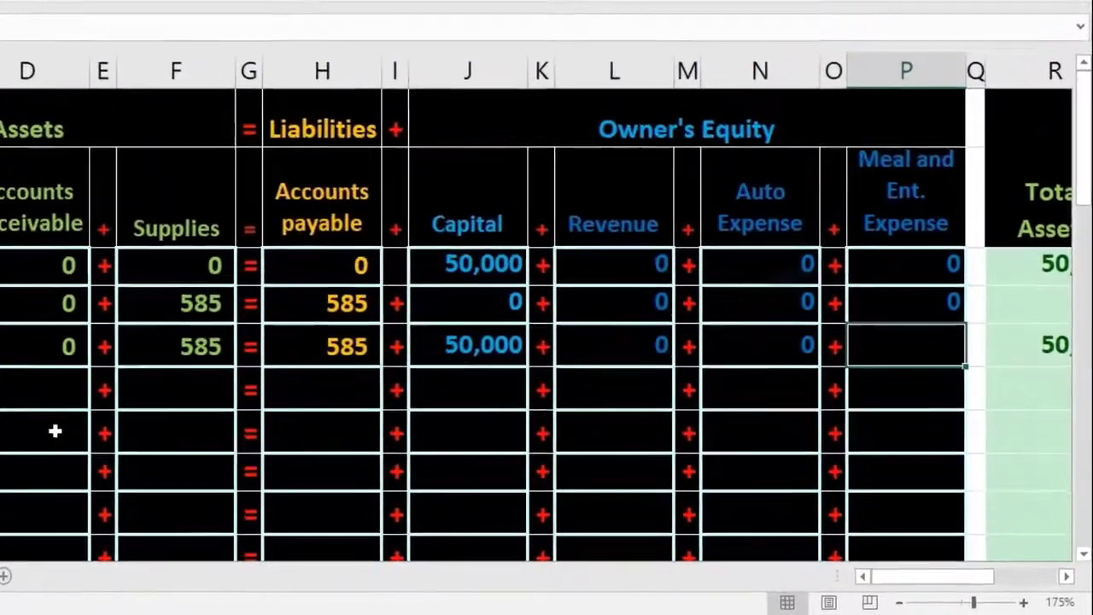
- Calculate the Meal and Ent. Expense balance after transaction a in P5 with a SUM of P3:P4
text(=sum)
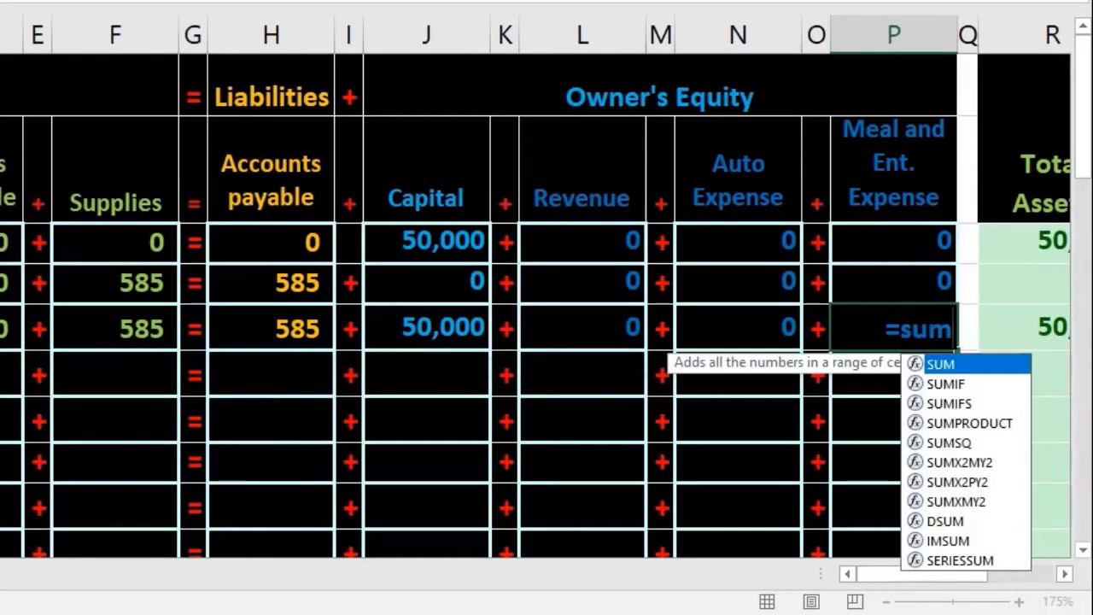
text(()
key(Up)
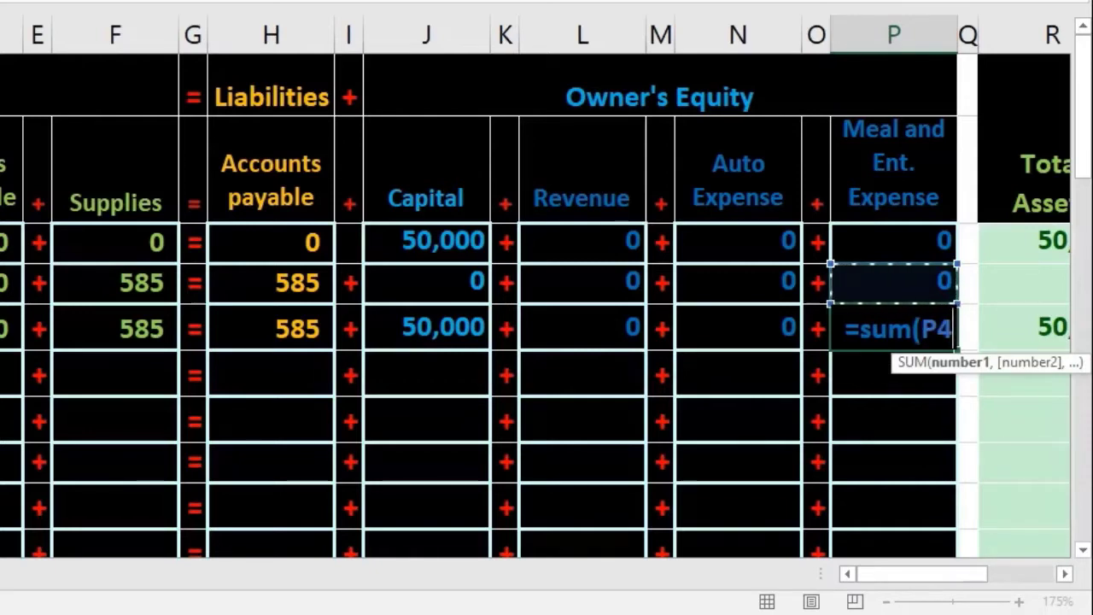
key(shift+Up)
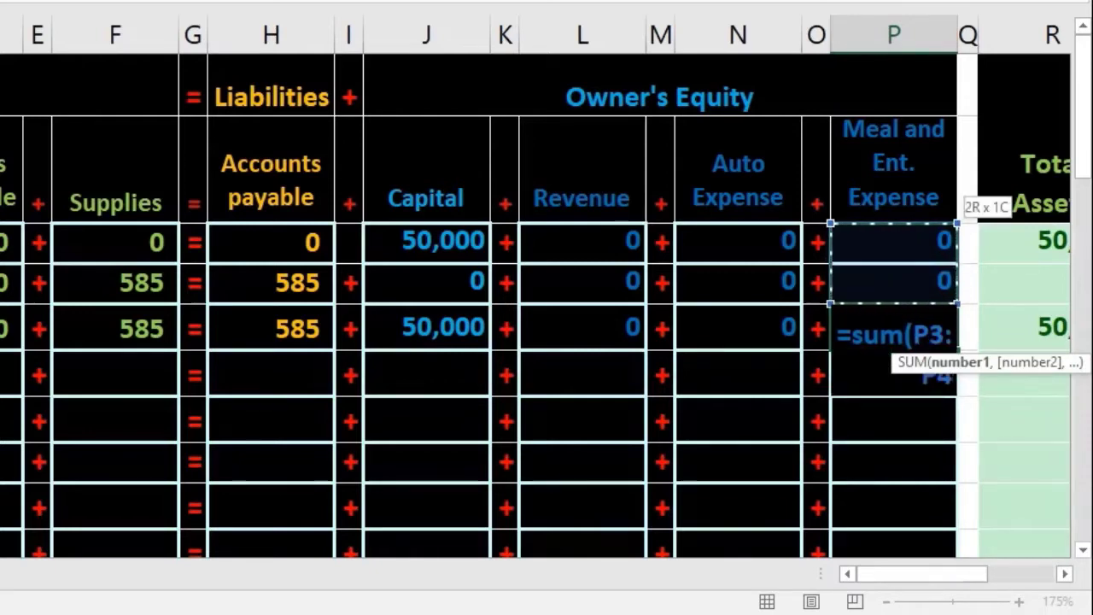
key(Return)
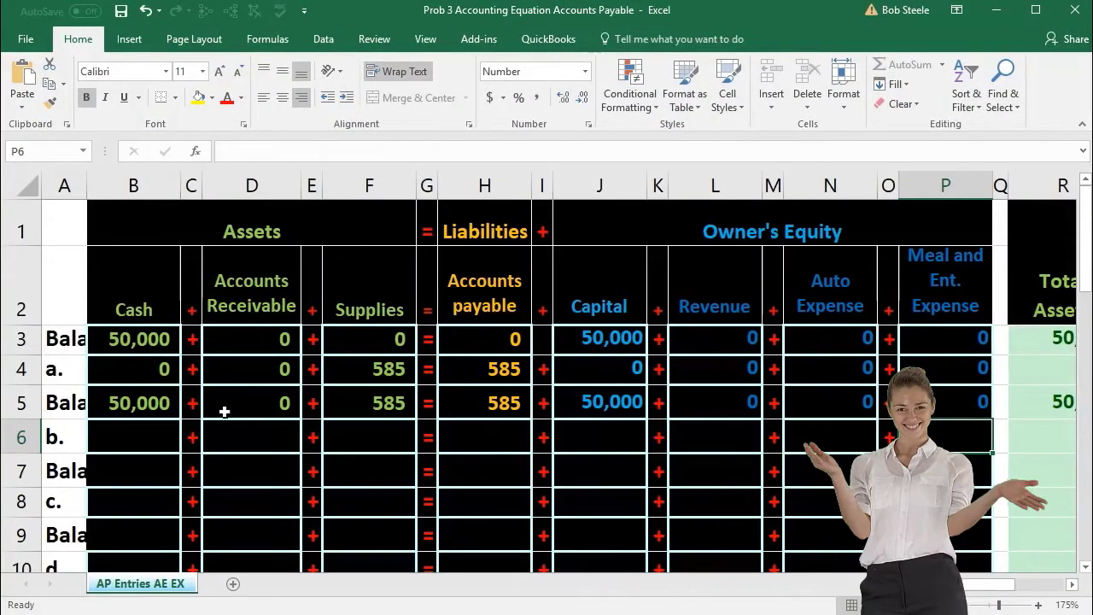
- Compare the opening balances in row 3 with the balances after transaction a in row 5 across all accounts
click(162, 369)
drag(130, 345, 922, 352)
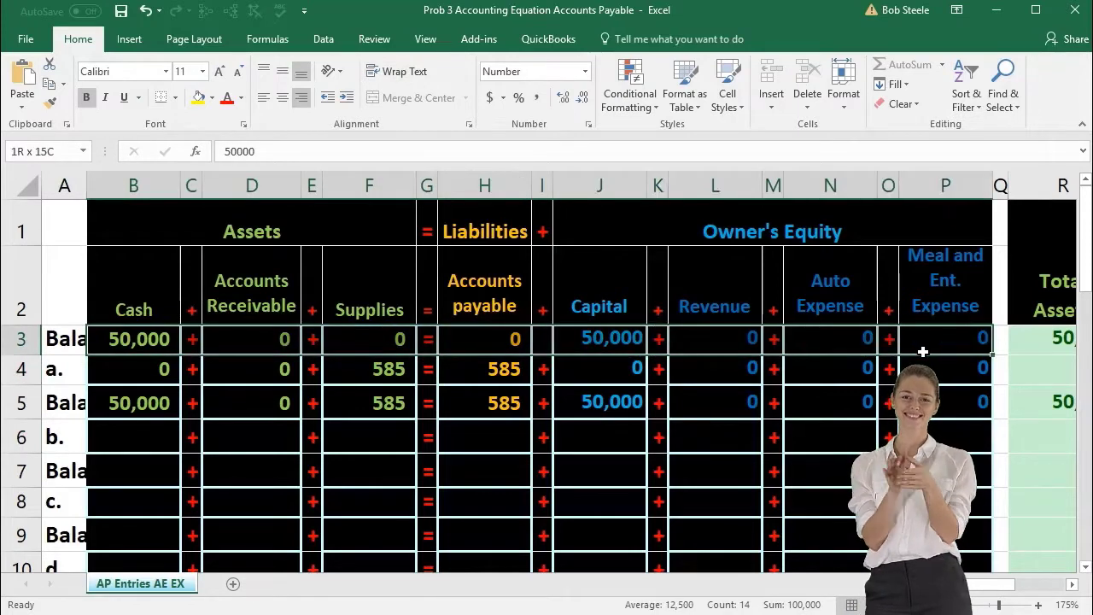
click(931, 395)
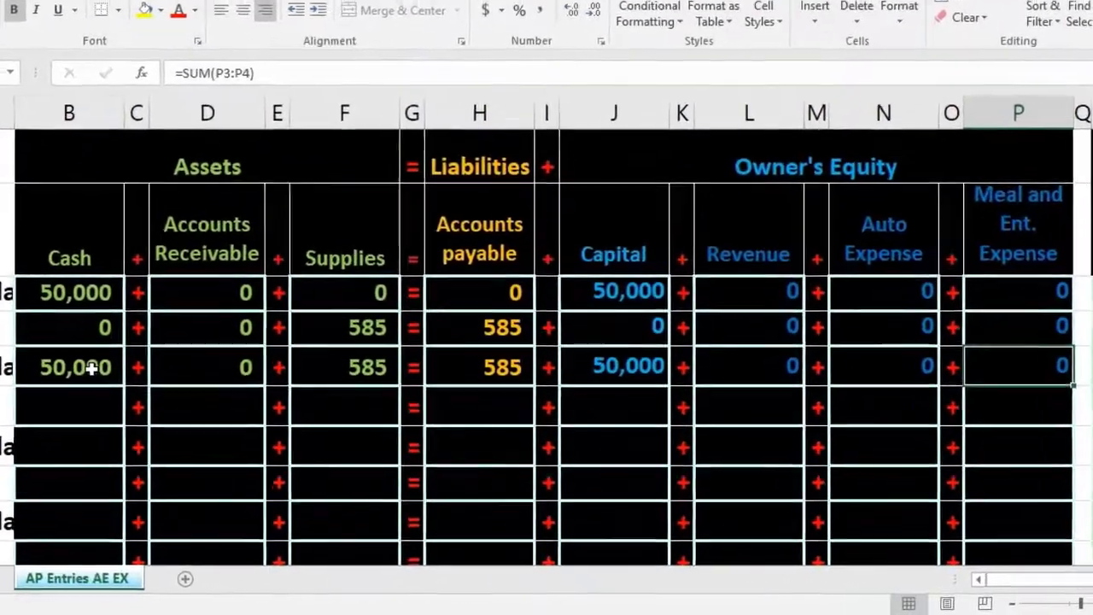
drag(165, 406, 654, 401)
drag(681, 359, 1011, 388)
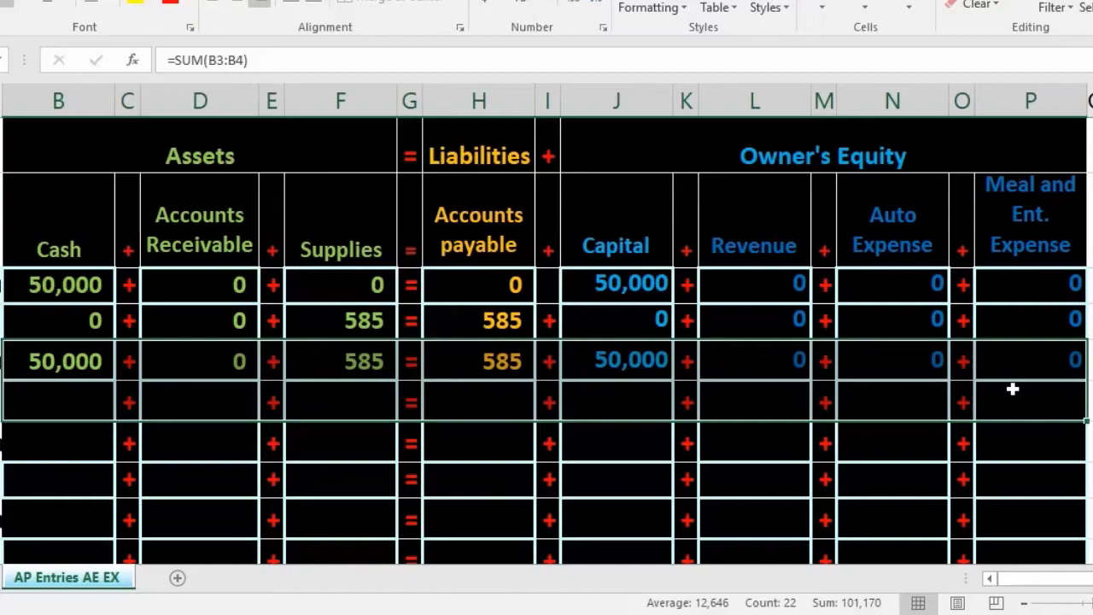
drag(1015, 420, 726, 492)
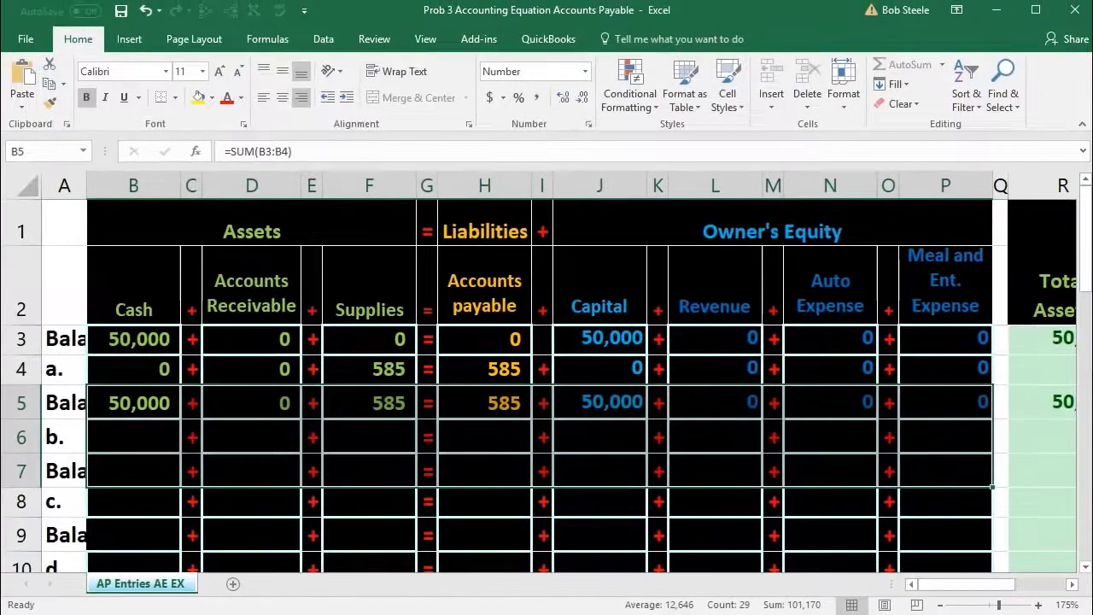
- Consult the transaction list below the worksheet and record transaction b's Cash change as -585 in B6
scroll(275, 441, down, 3)
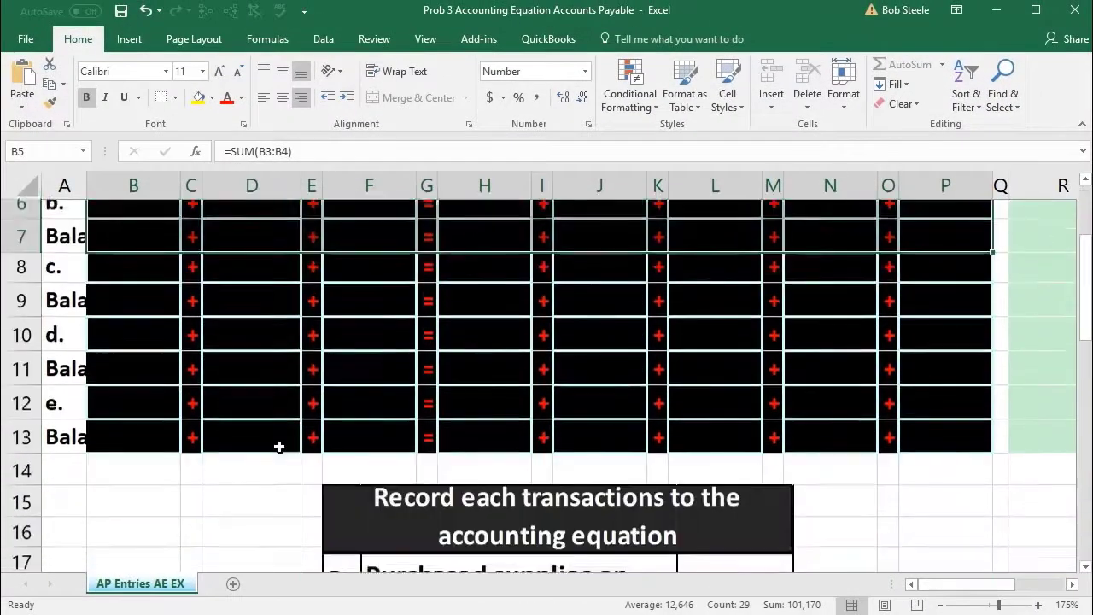
scroll(279, 447, down, 1)
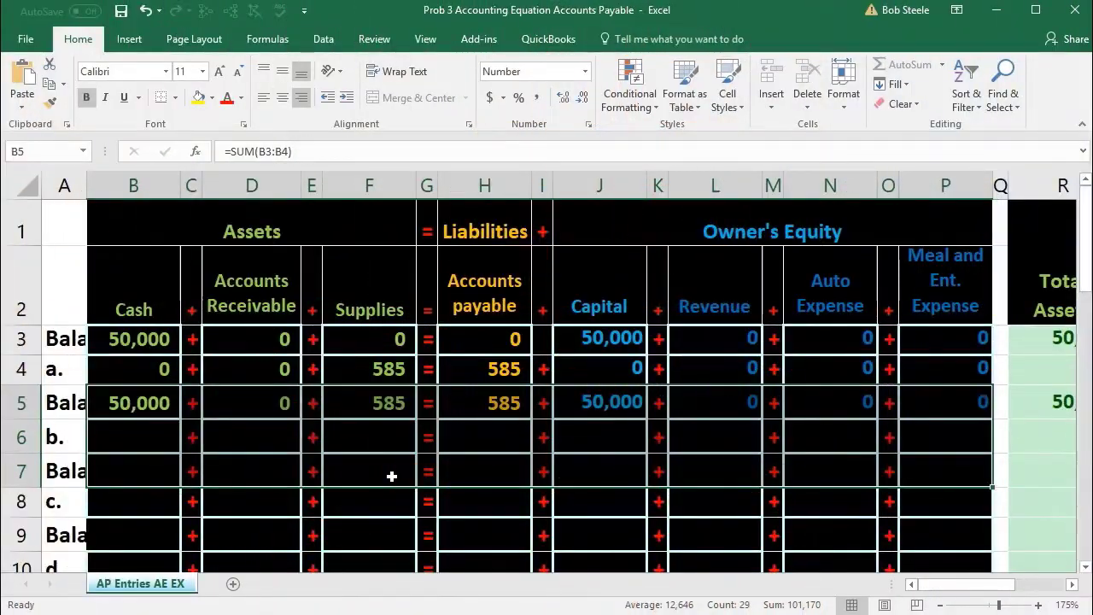
click(161, 435)
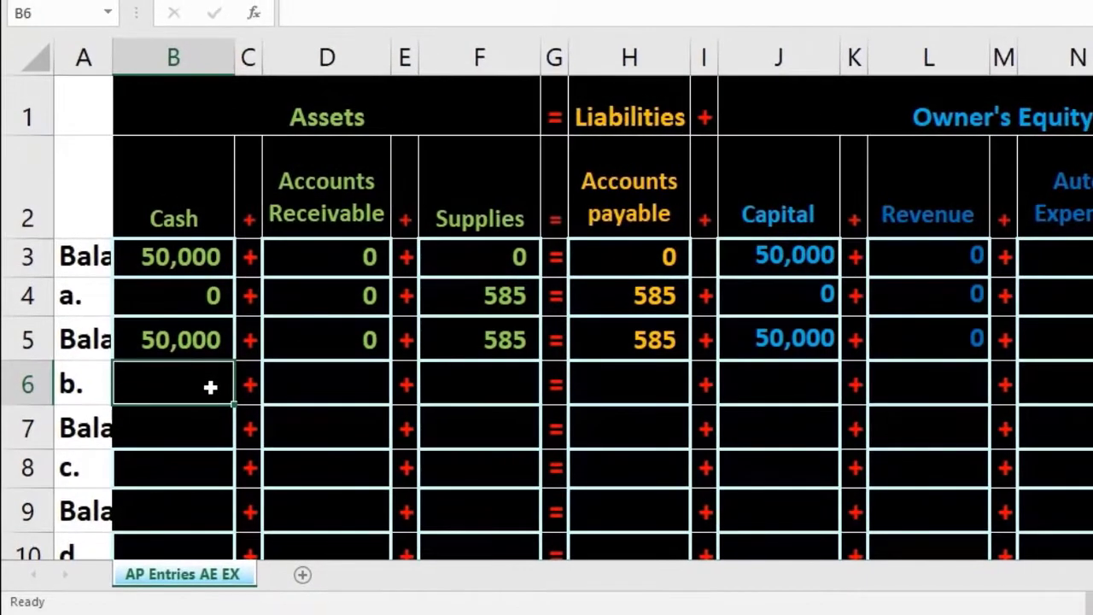
text(-)
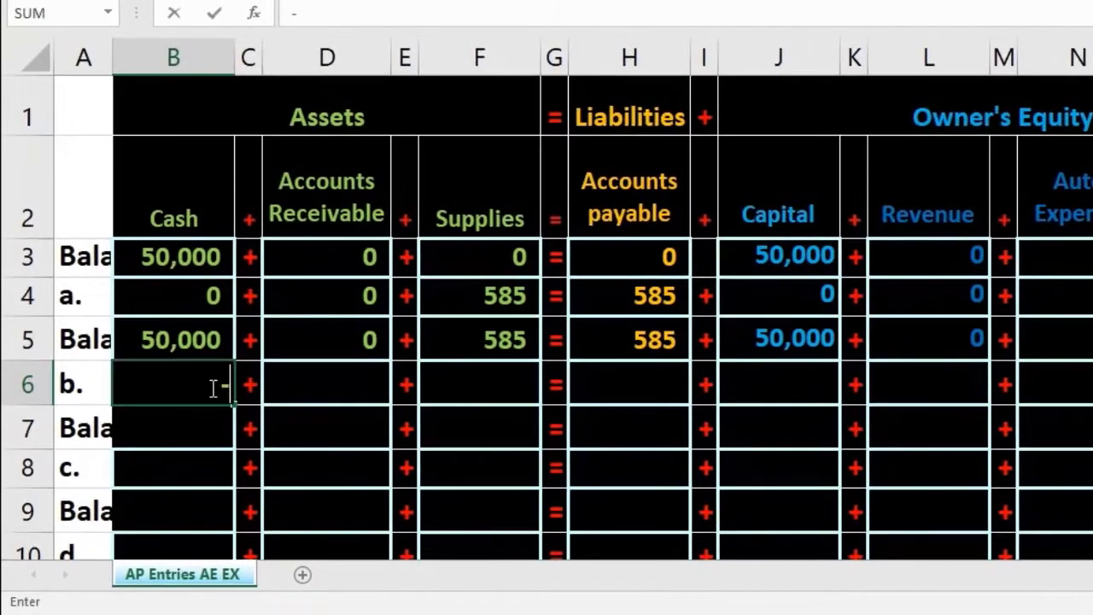
text(585)
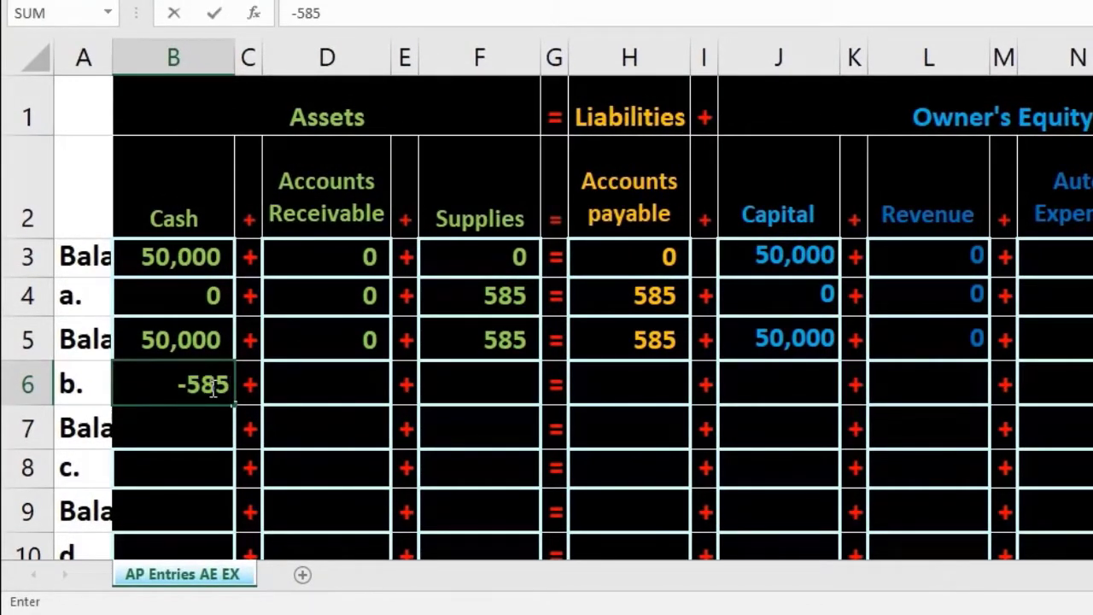
key(Return)
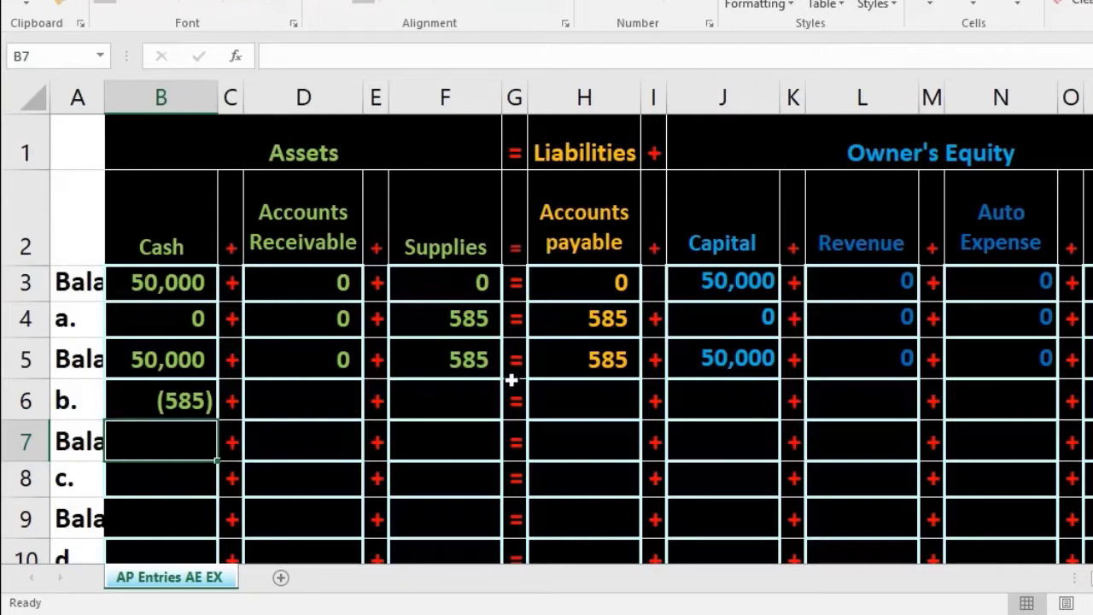
- Record transaction b's Accounts payable change as -585 in H6, and compare the row's total assets with its total liabilities and equity
click(551, 359)
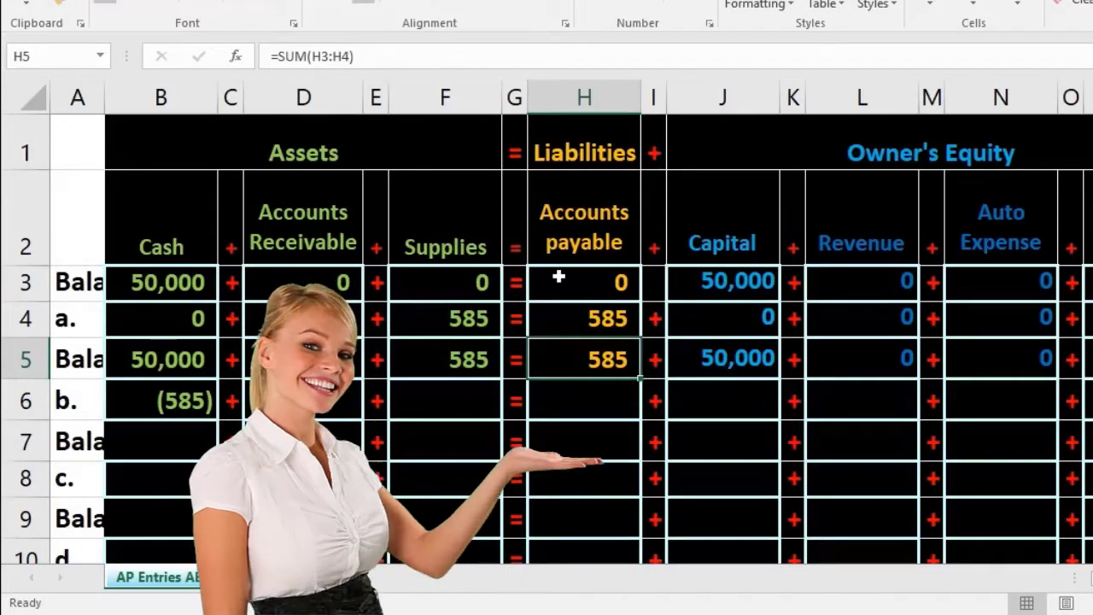
click(586, 396)
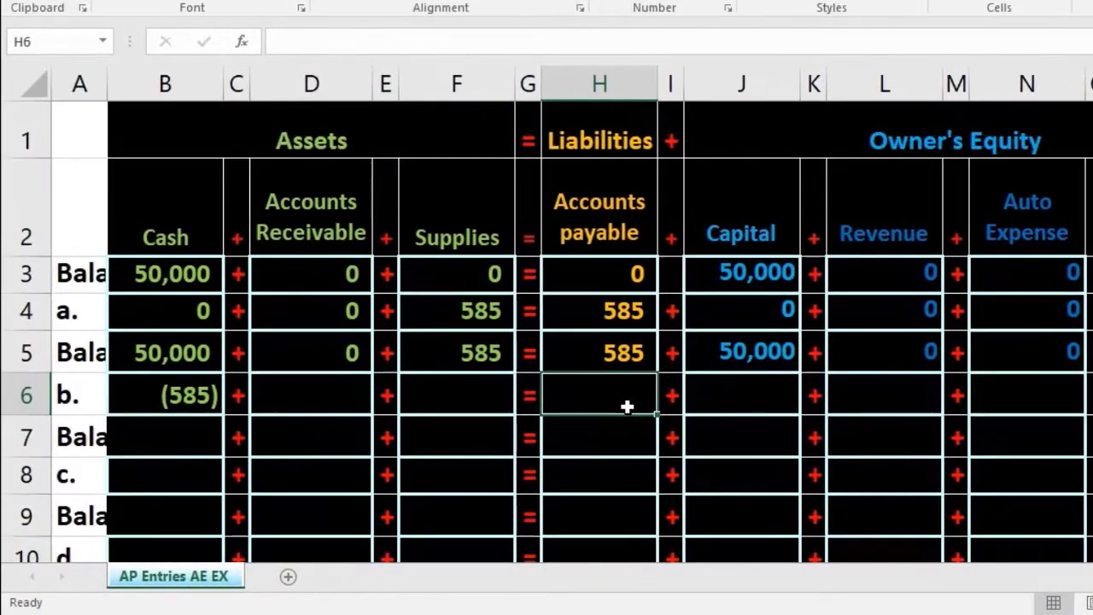
text(-585)
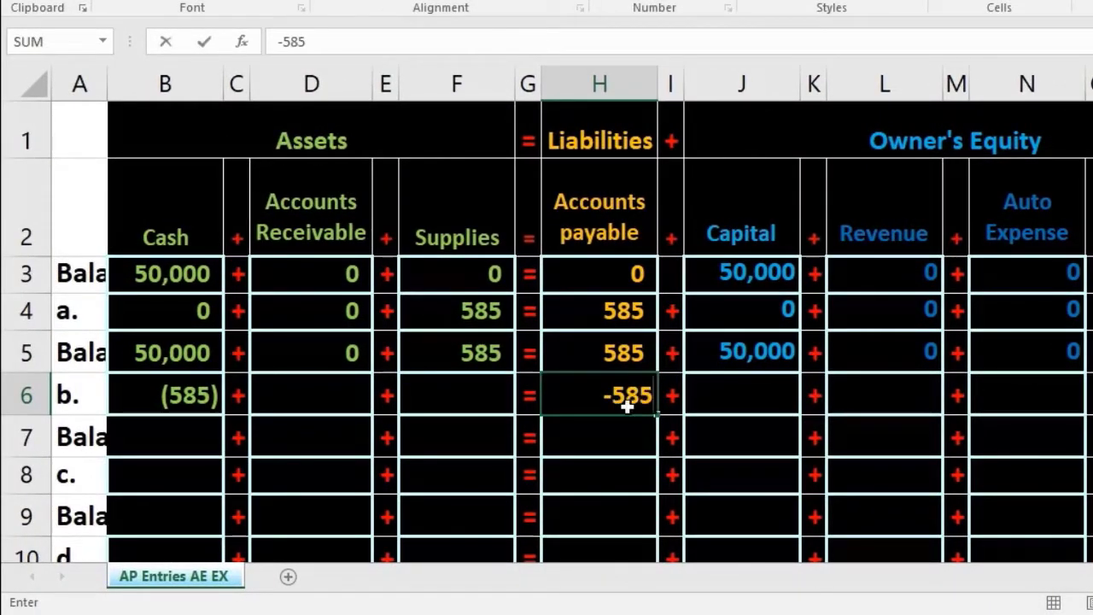
key(Return)
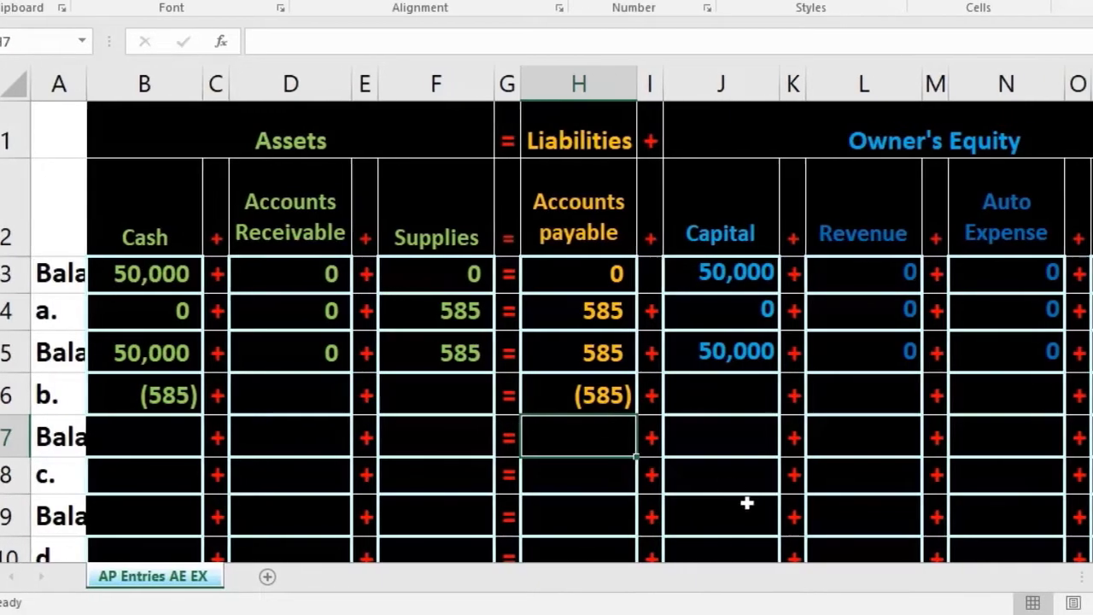
drag(908, 584, 949, 585)
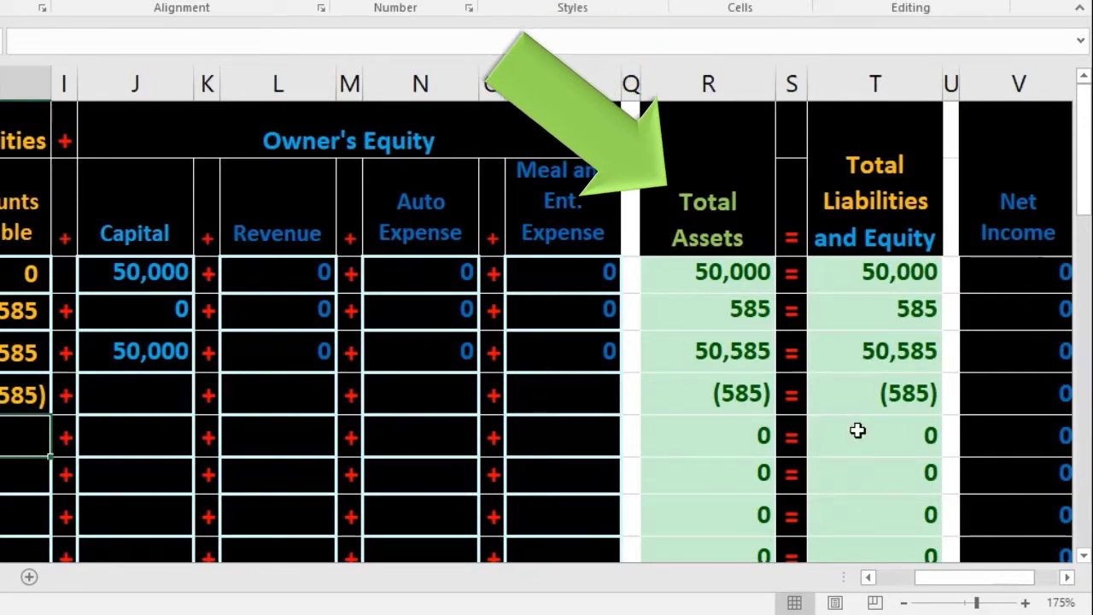
- Record transaction b's Accounts Receivable change in D6 and Supplies change in F6 as 0
drag(941, 580, 879, 577)
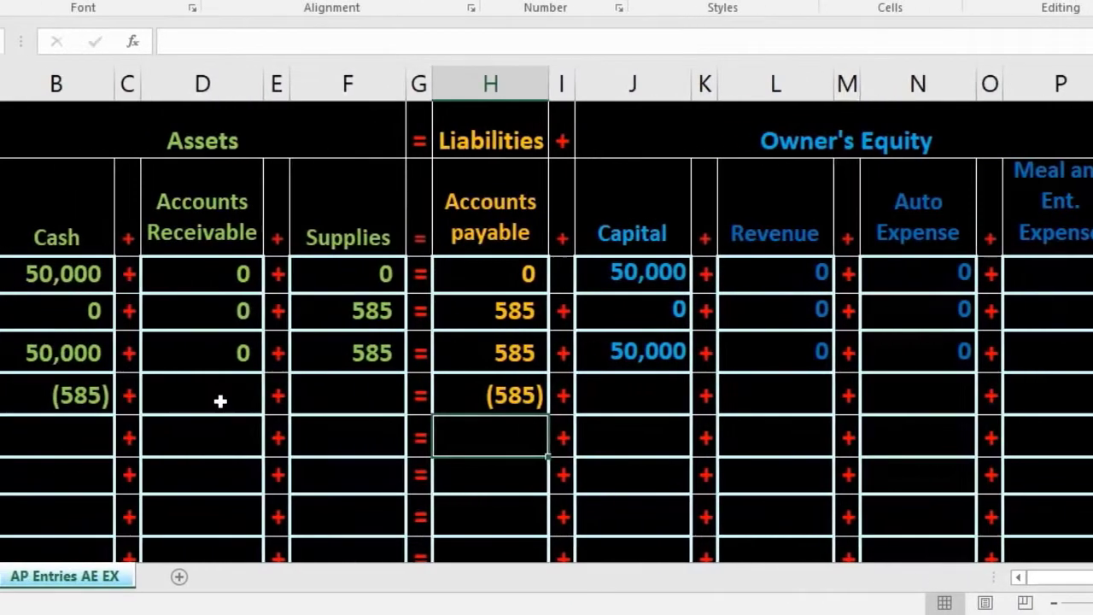
click(135, 398)
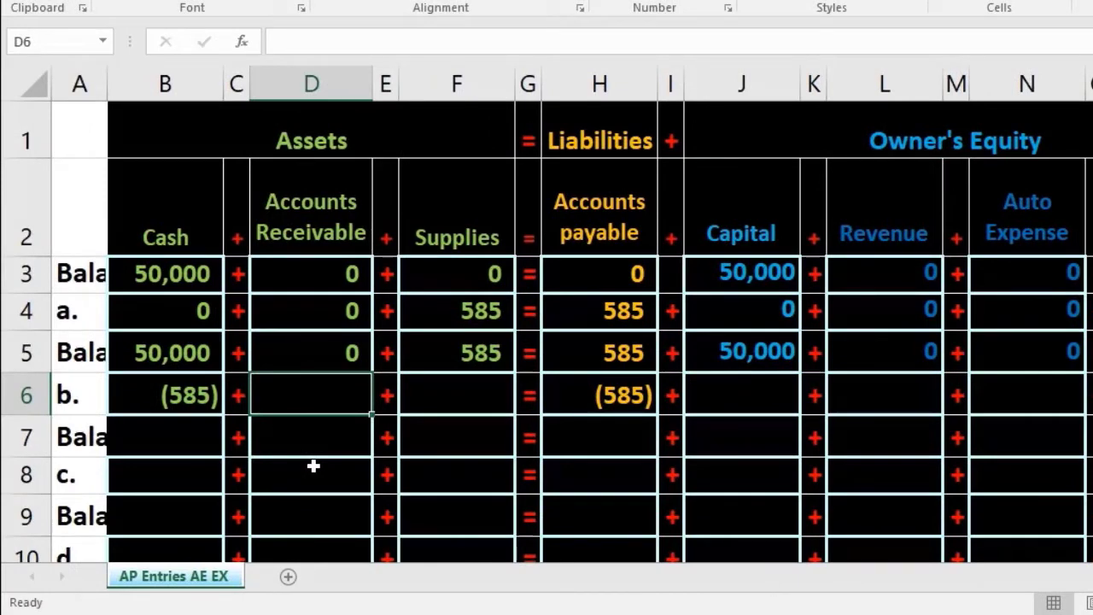
text(0)
key(Tab)
key(Tab)
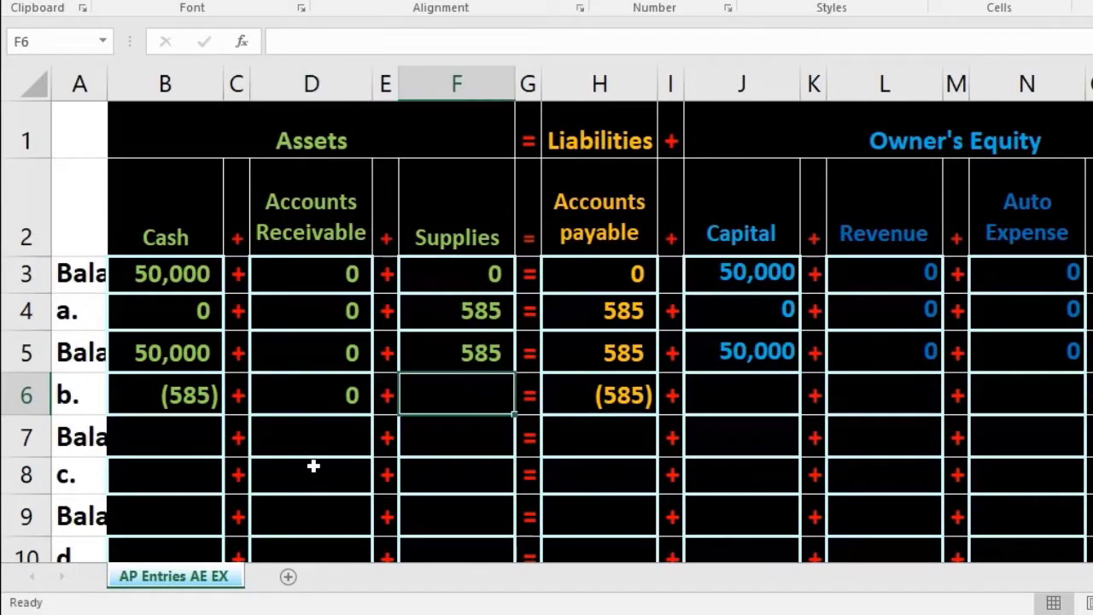
text(0)
key(Tab)
- Record transaction b's Capital change in J6 and Revenue change in L6 as 0
key(Tab)
key(Tab)
key(Tab)
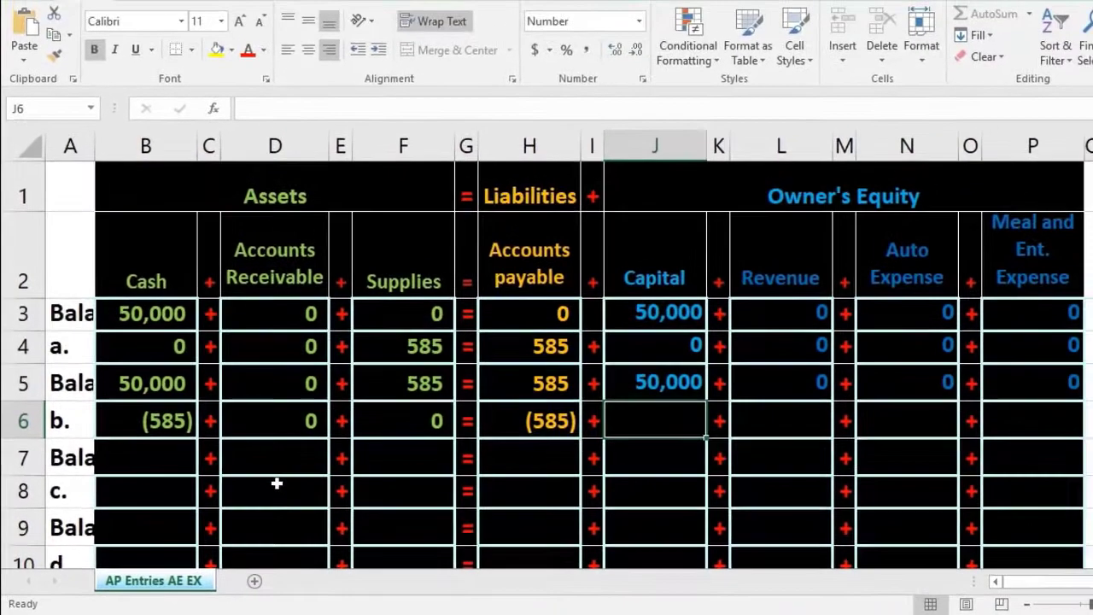
text(0)
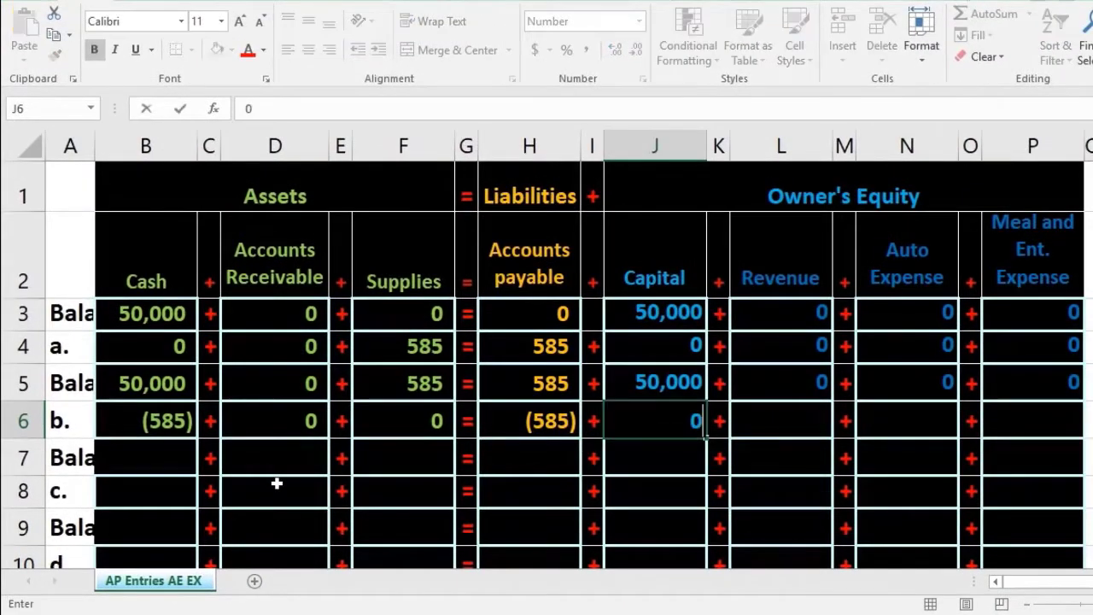
key(Tab)
key(Tab)
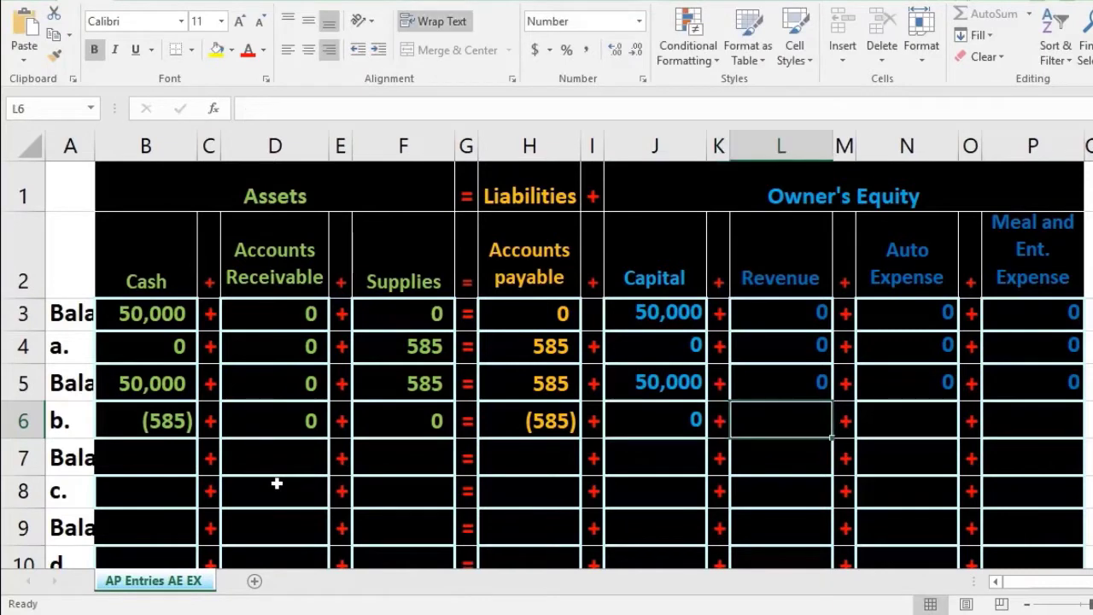
text(0)
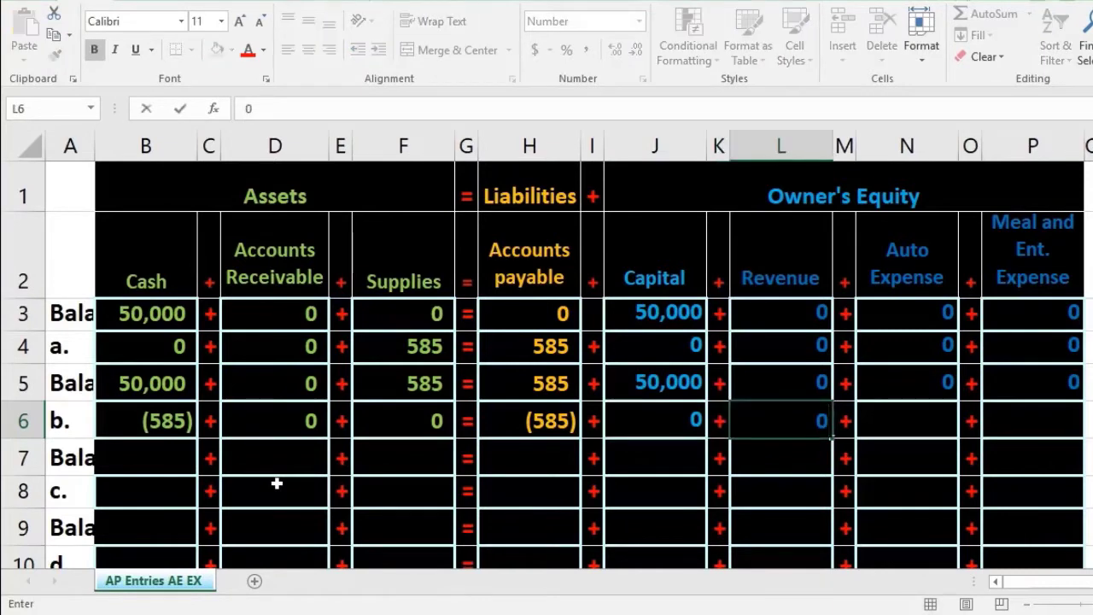
key(Tab)
- Record transaction b's Auto Expense change in N6 and Meal and Ent. Expense change in P6 as 0
key(Tab)
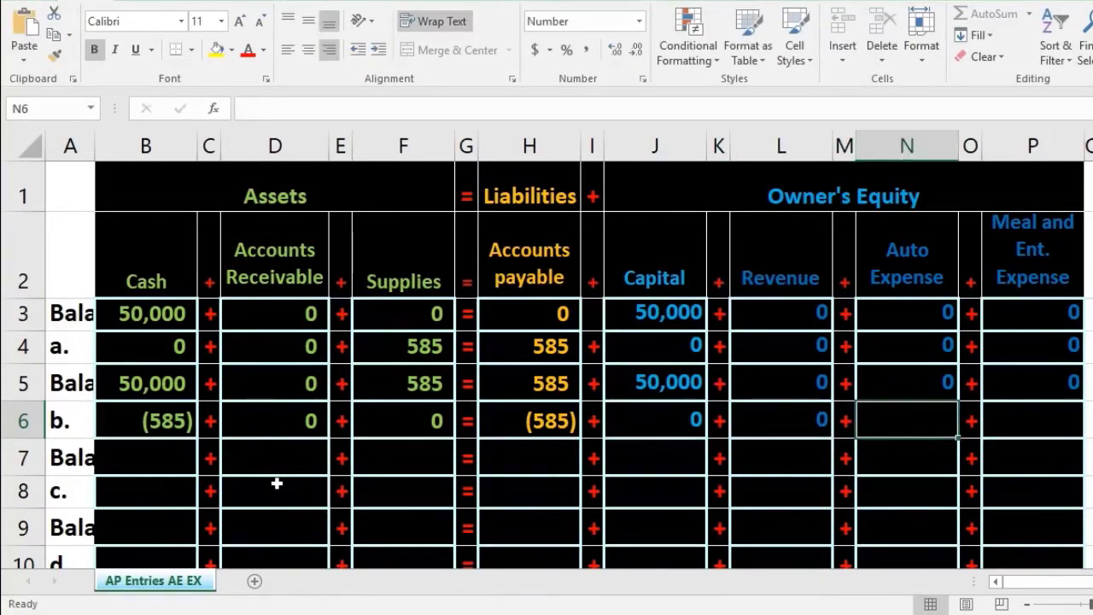
text(0)
key(Tab)
key(Tab)
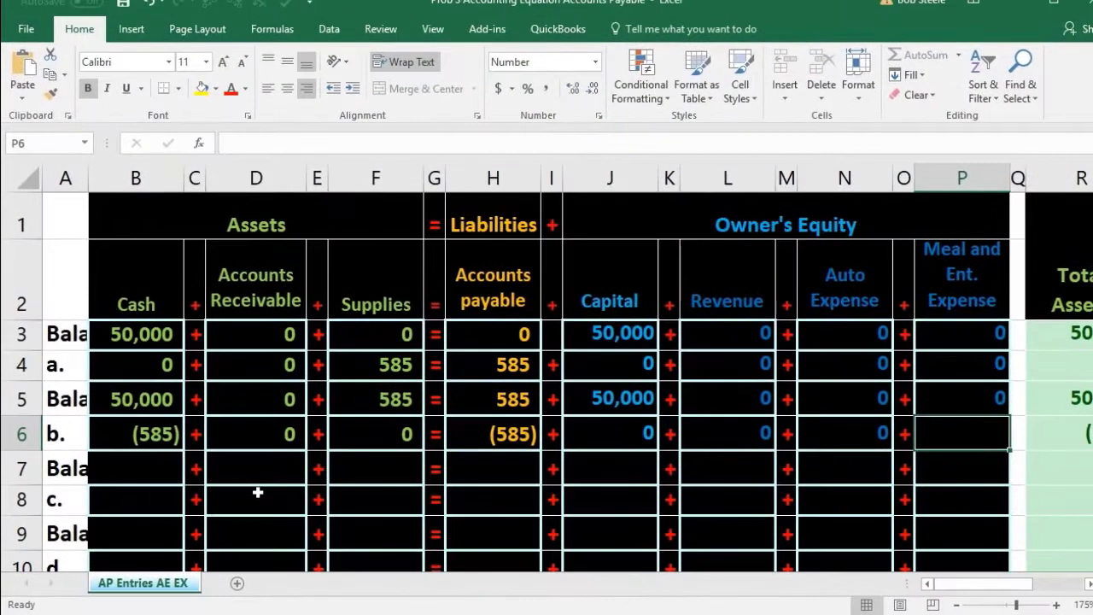
text(0)
key(Return)
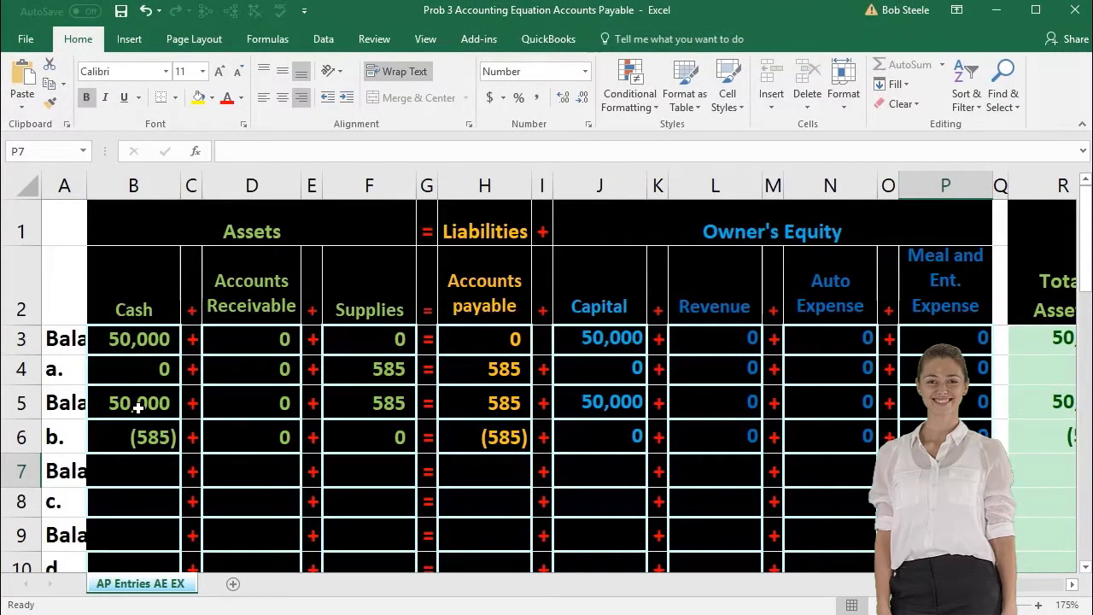
- Review rows 5 to 7, and calculate the Cash balance after transaction b in B7 with a SUM of B5:B6
drag(137, 408, 911, 421)
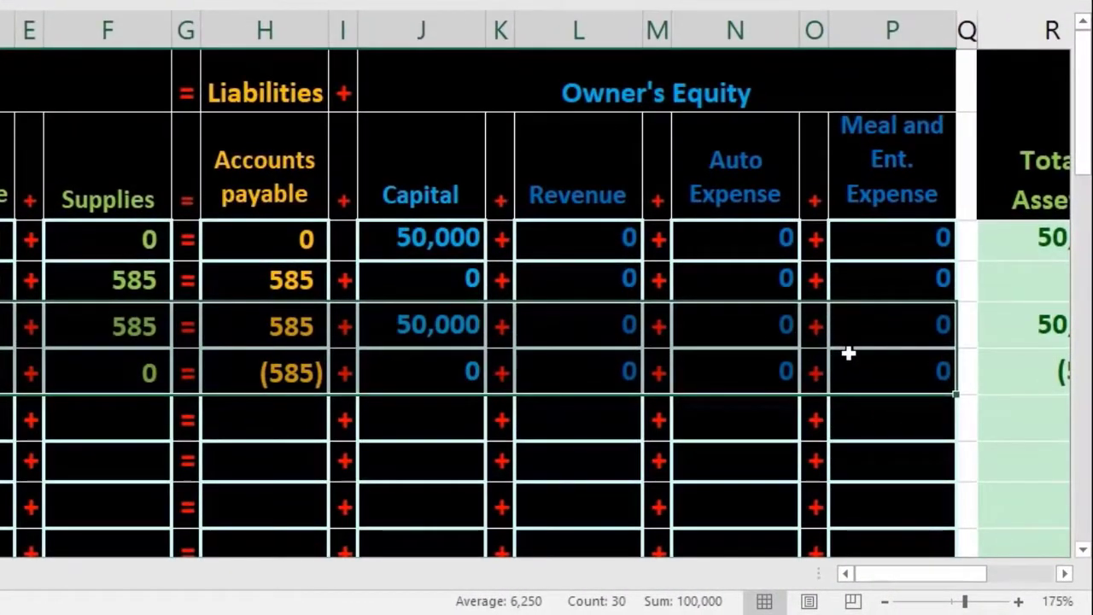
drag(847, 352, 854, 406)
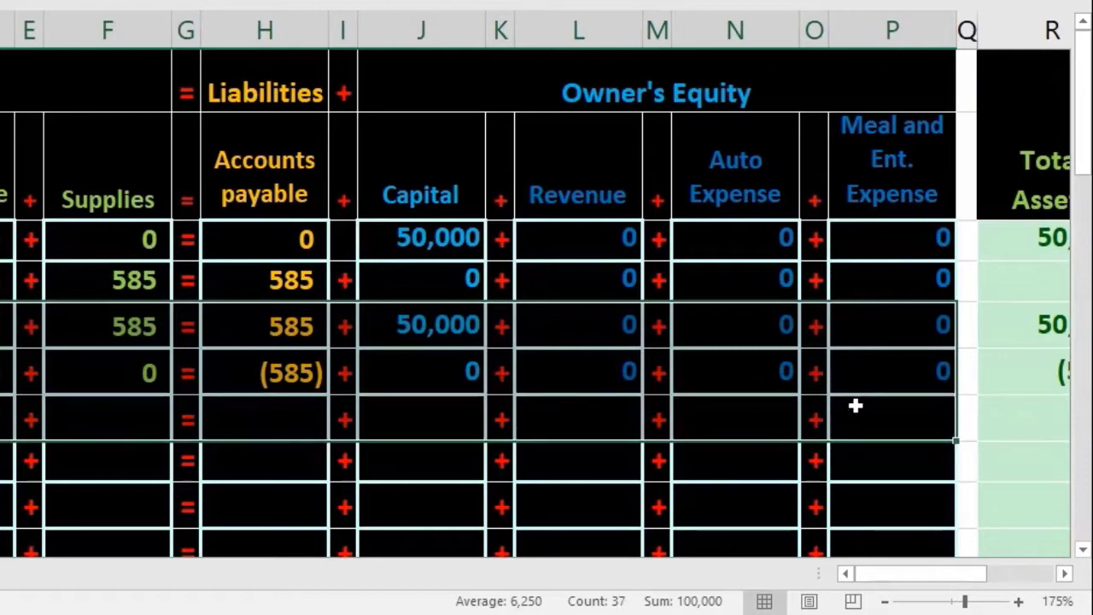
click(163, 422)
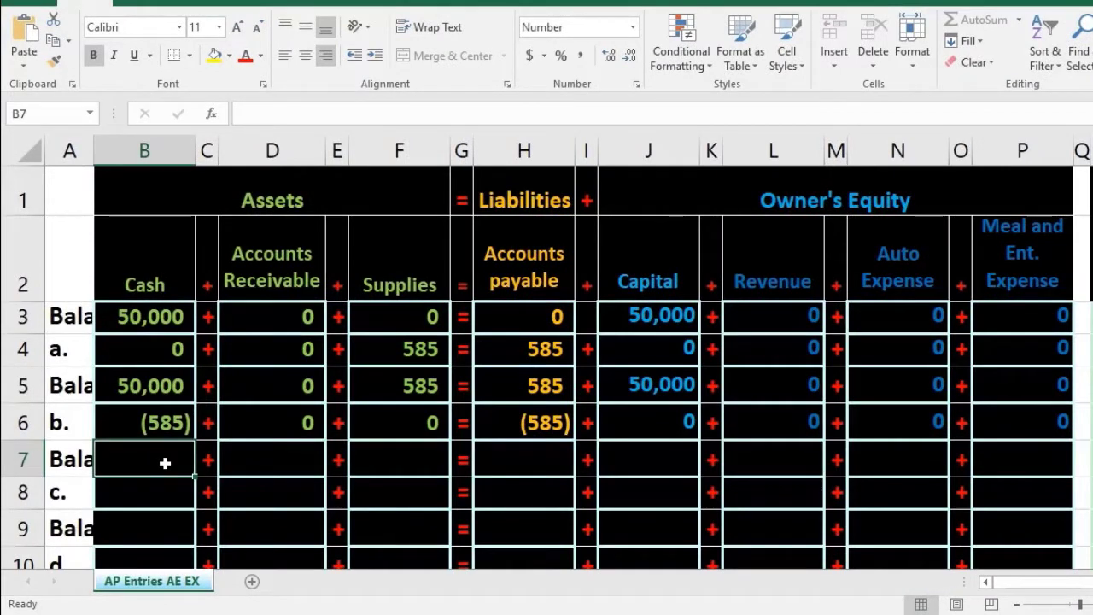
text(=sum)
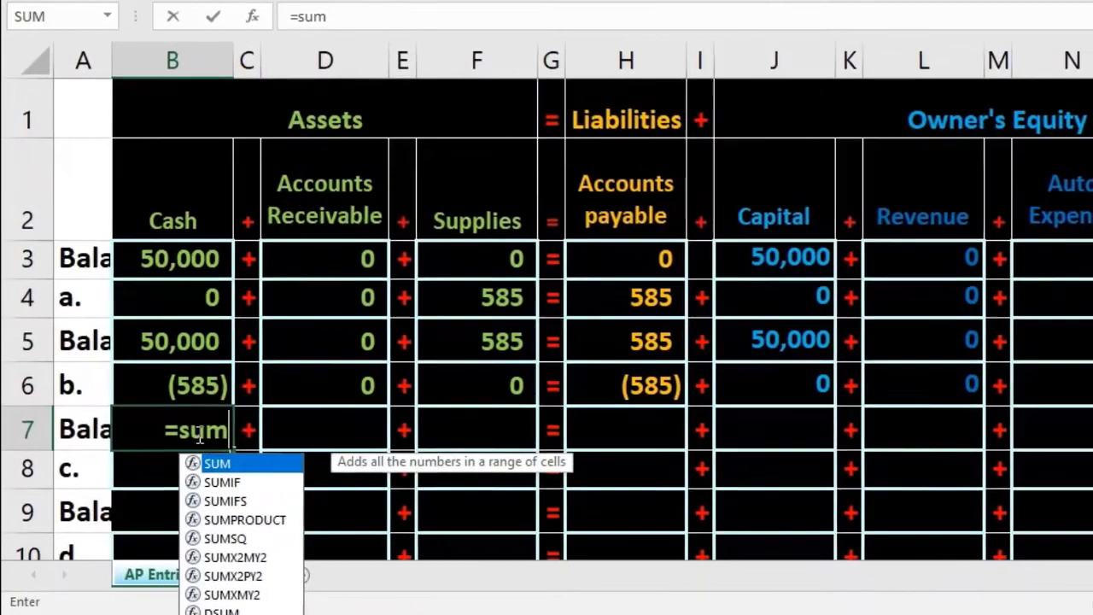
double_click(215, 462)
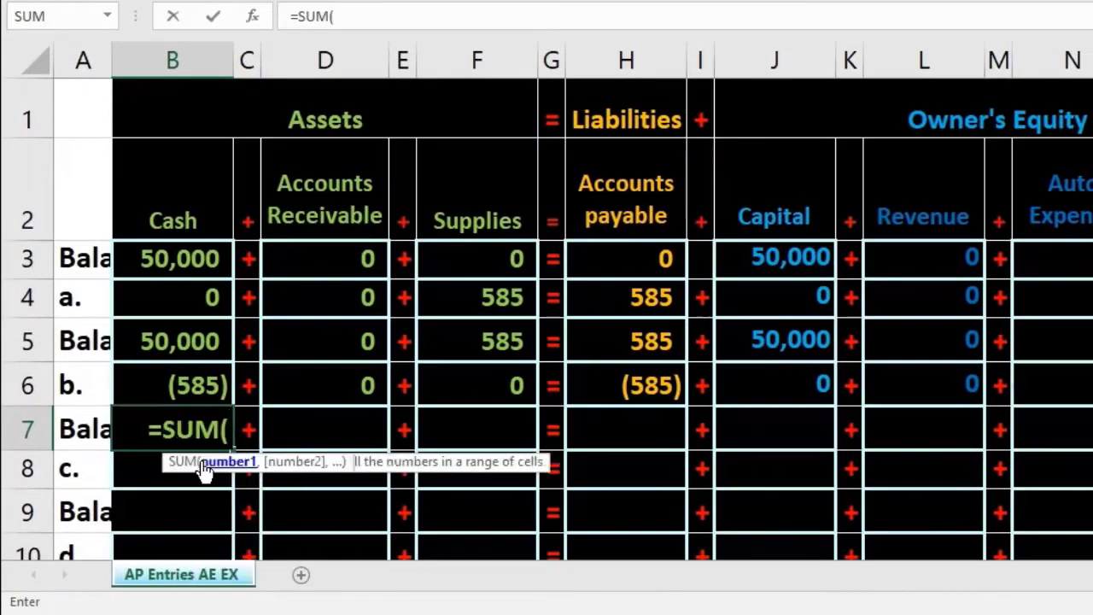
click(205, 348)
drag(205, 347, 229, 394)
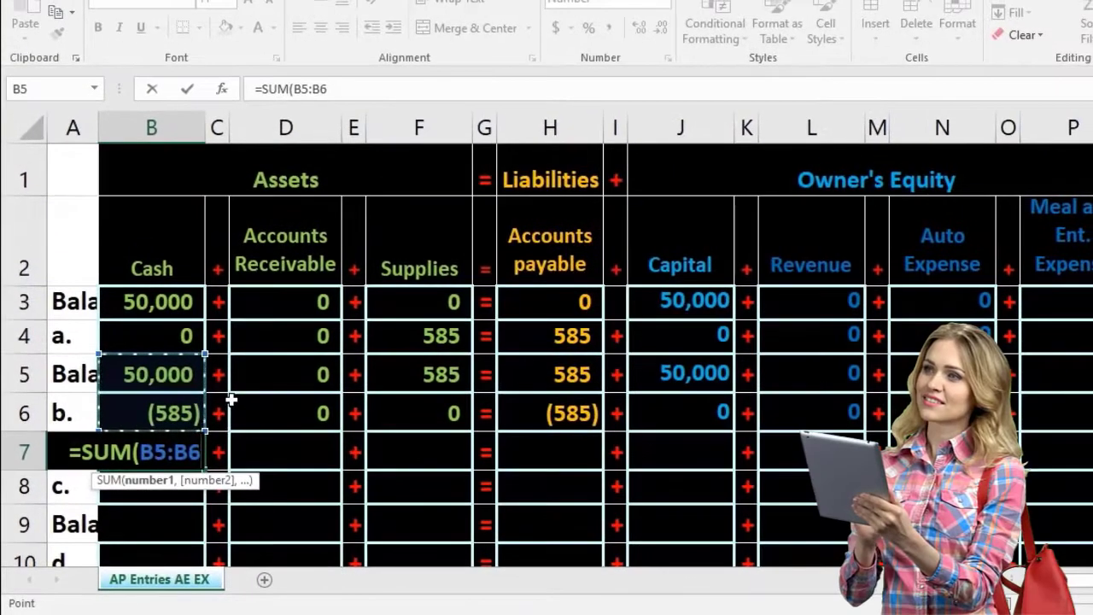
key(Return)
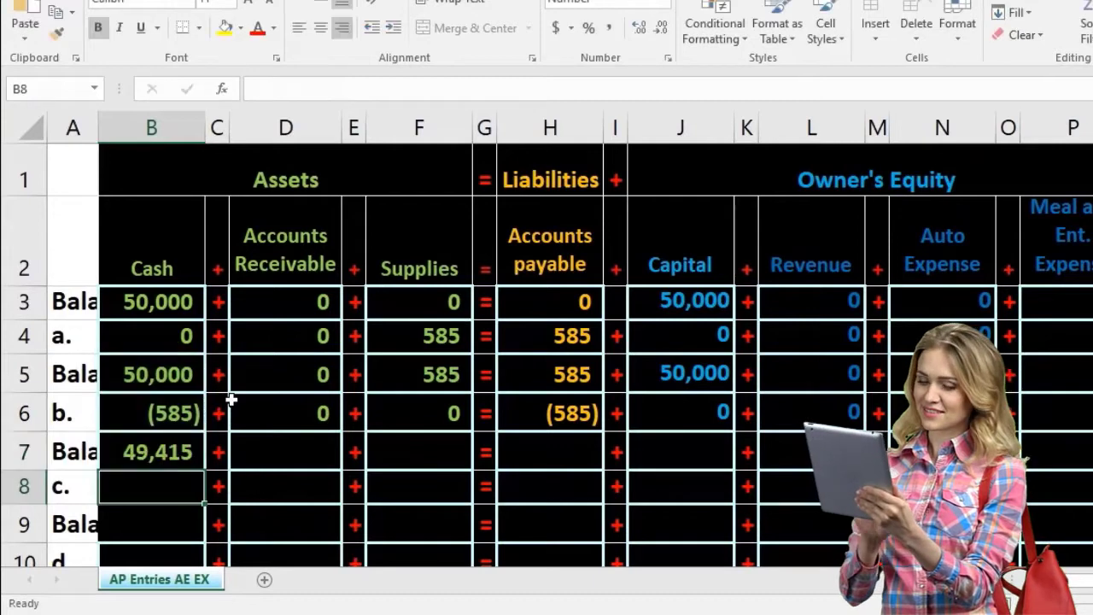
click(182, 455)
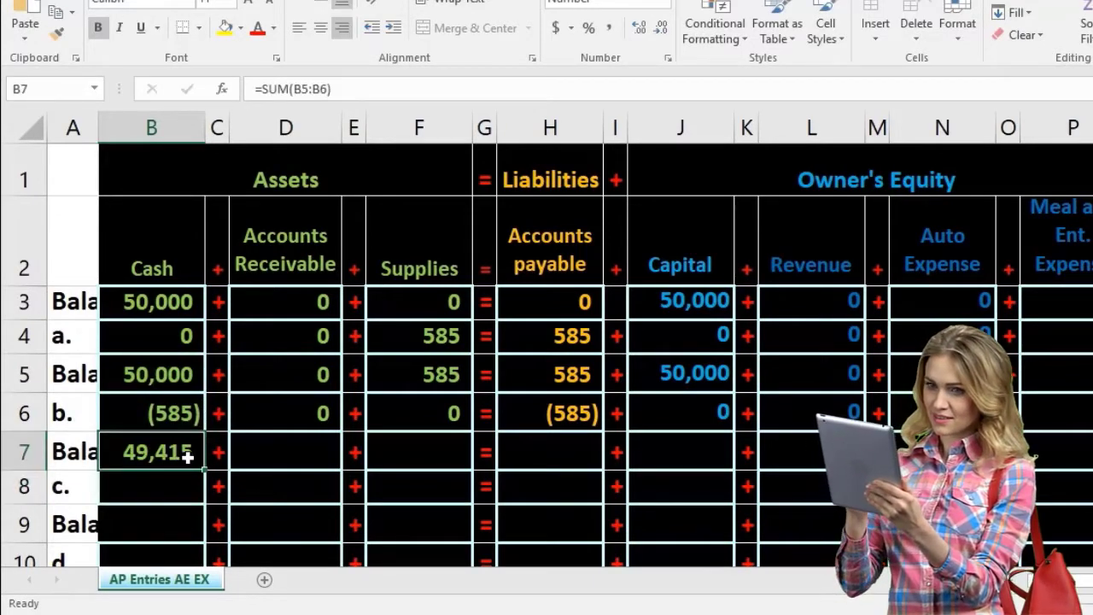
- Calculate the Accounts payable balance after transaction b in H7 with a SUM of H5:H6
click(543, 438)
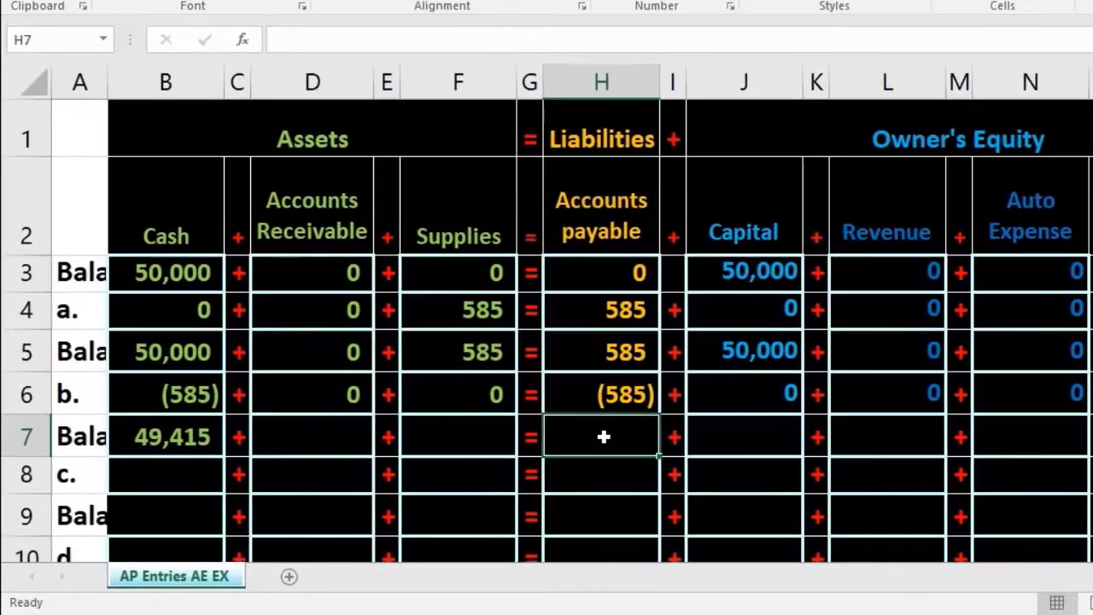
text(=sum)
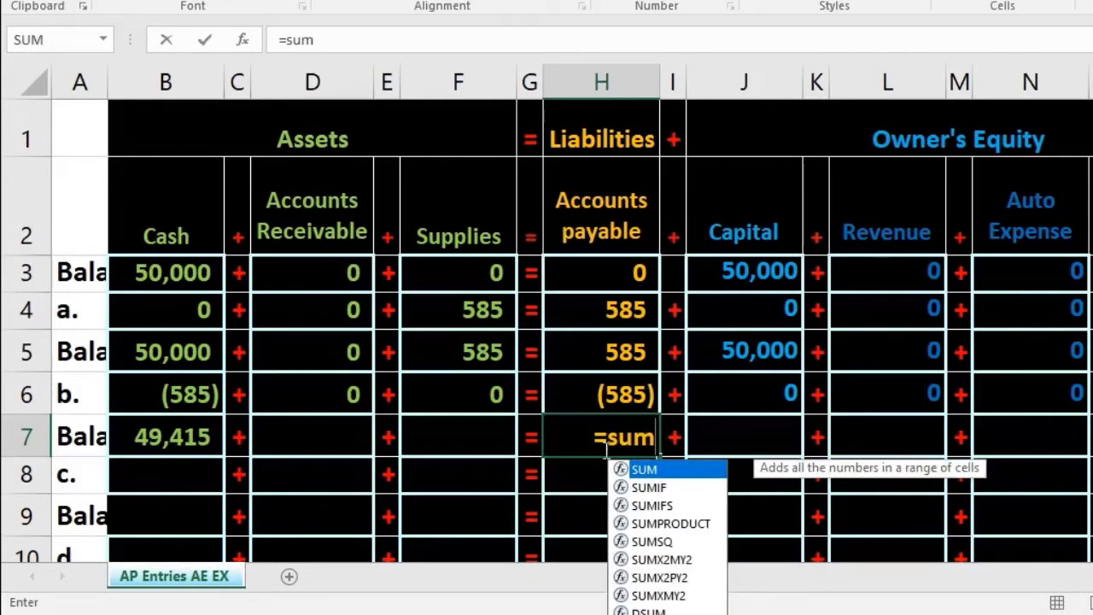
double_click(632, 468)
click(625, 350)
drag(625, 350, 621, 388)
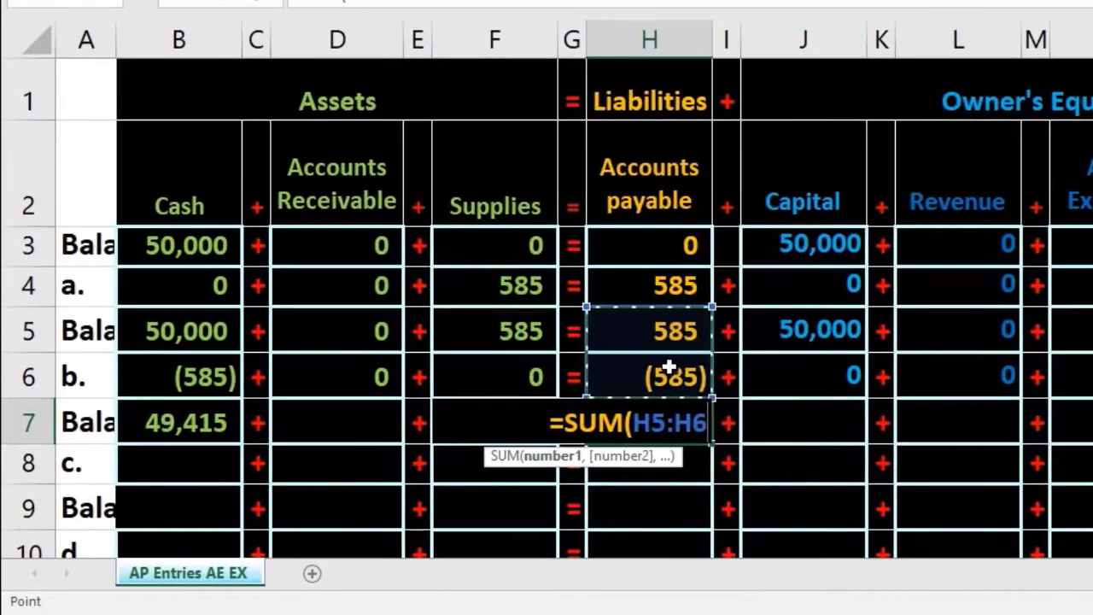
key(Return)
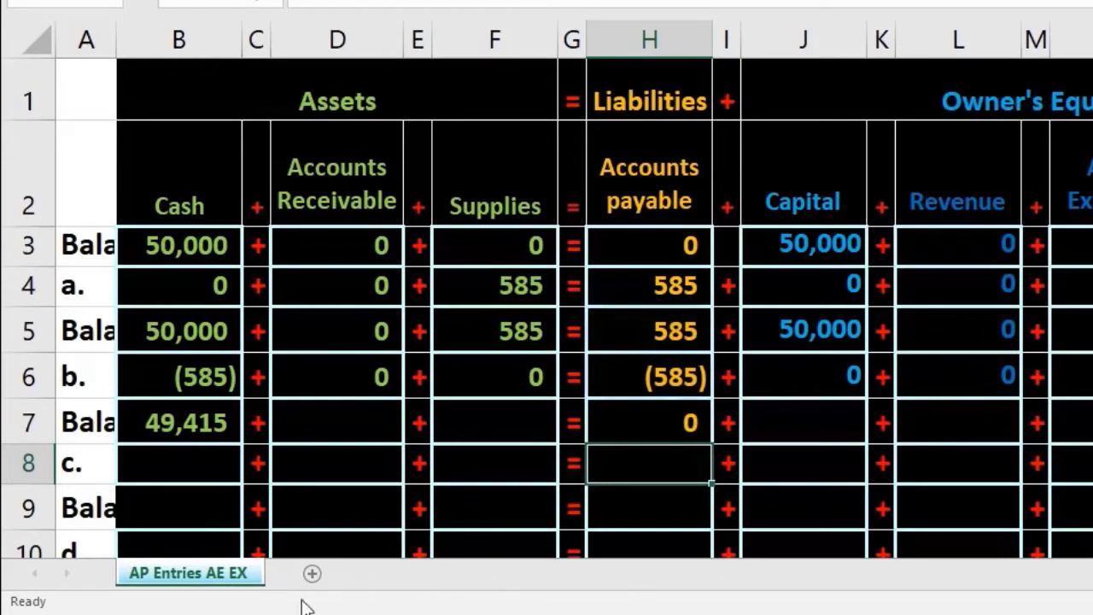
- Review the Accounts payable balance in H7 and transaction b's Cash and Accounts payable entries, and compare the row totals
click(638, 433)
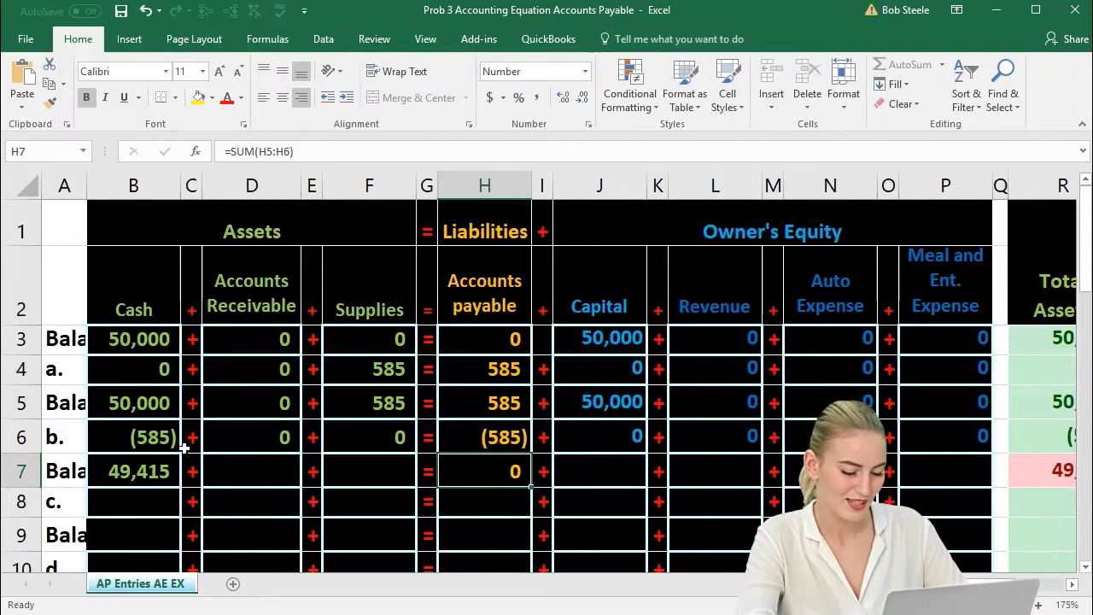
click(152, 440)
click(465, 438)
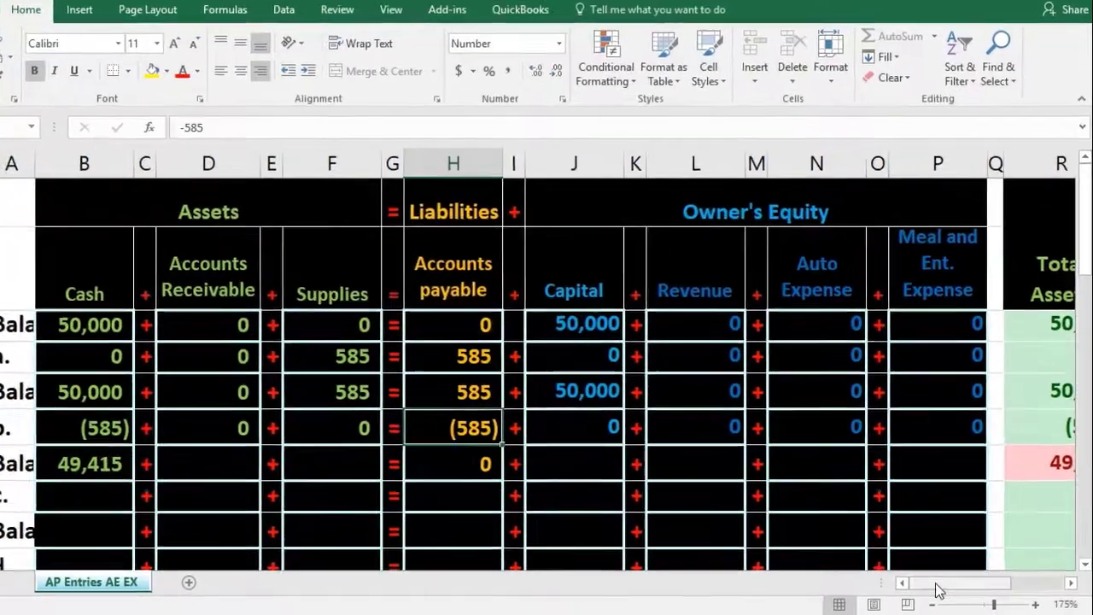
mouse_move(924, 582)
mouse_down()
mouse_move(934, 582)
mouse_move(856, 573)
mouse_up()
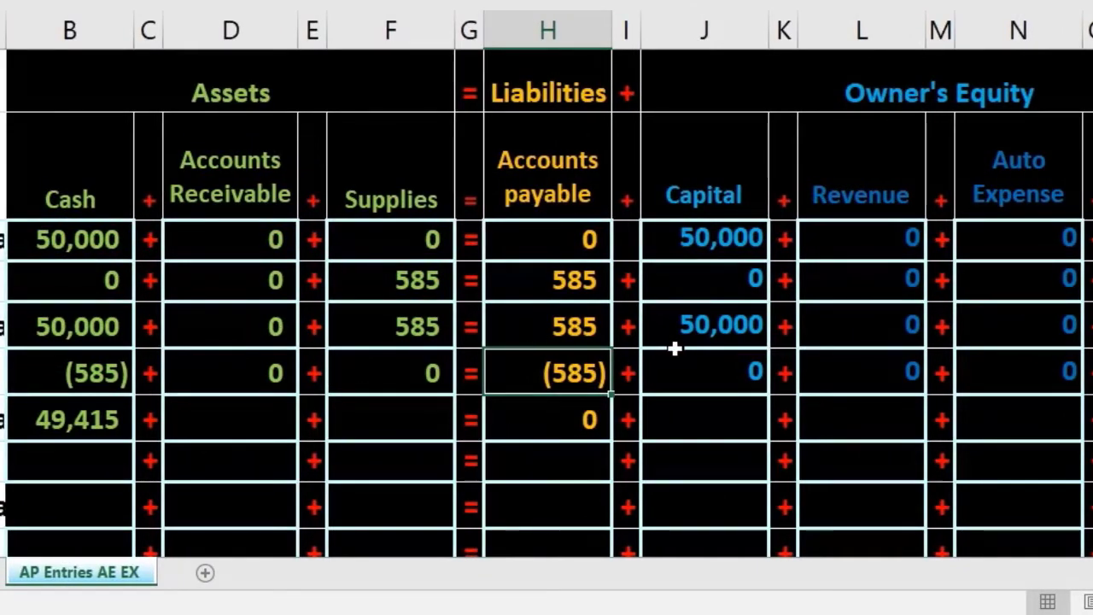
- Calculate the Supplies balance after transaction b in F7 with a SUM of F5:F6
click(246, 421)
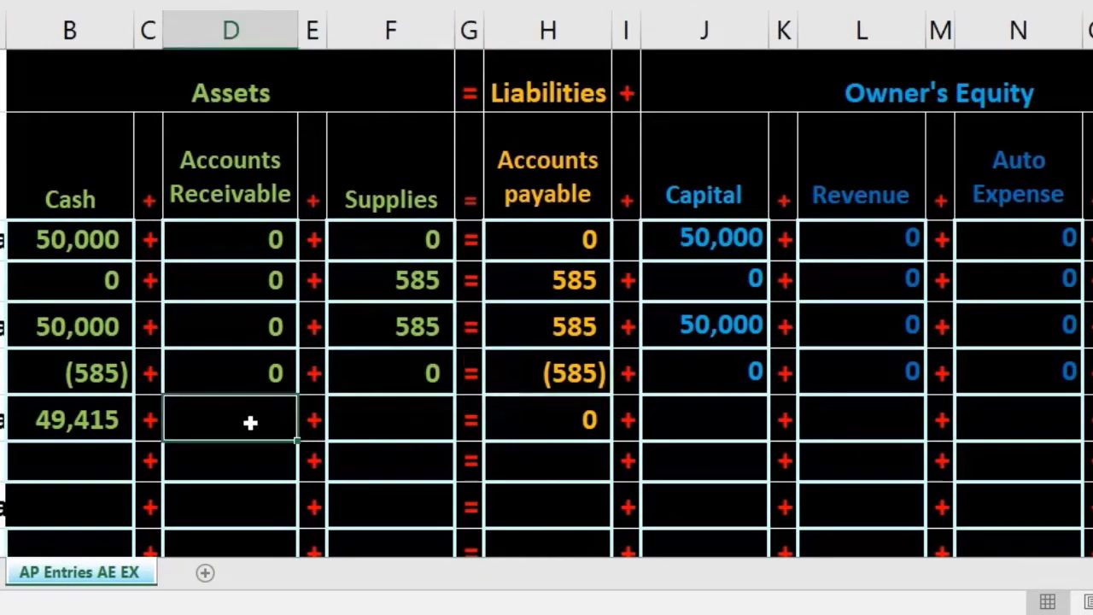
click(387, 422)
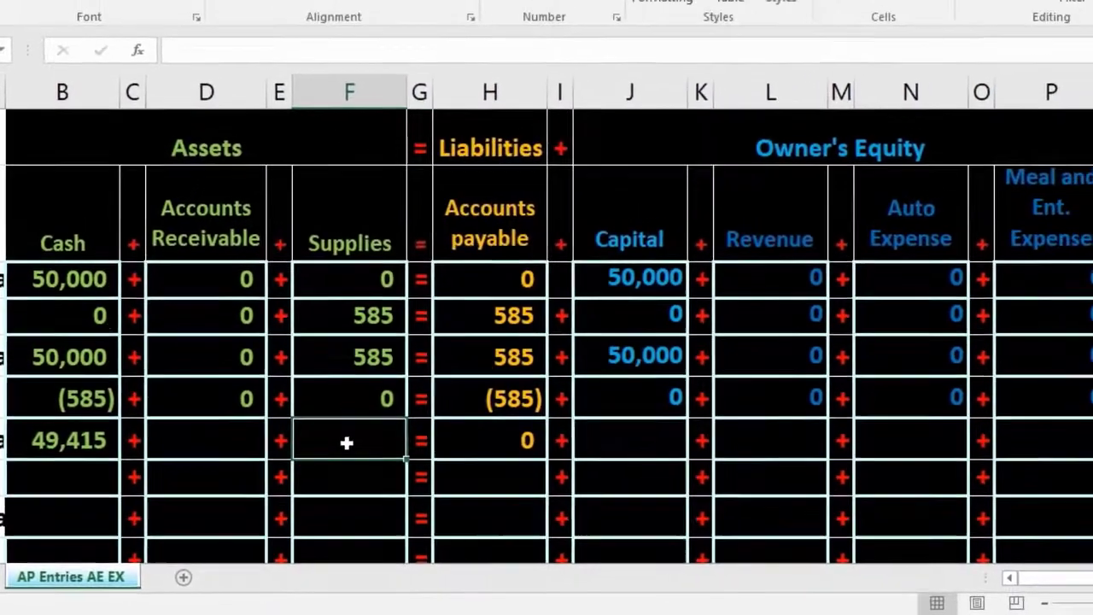
text(=sum)
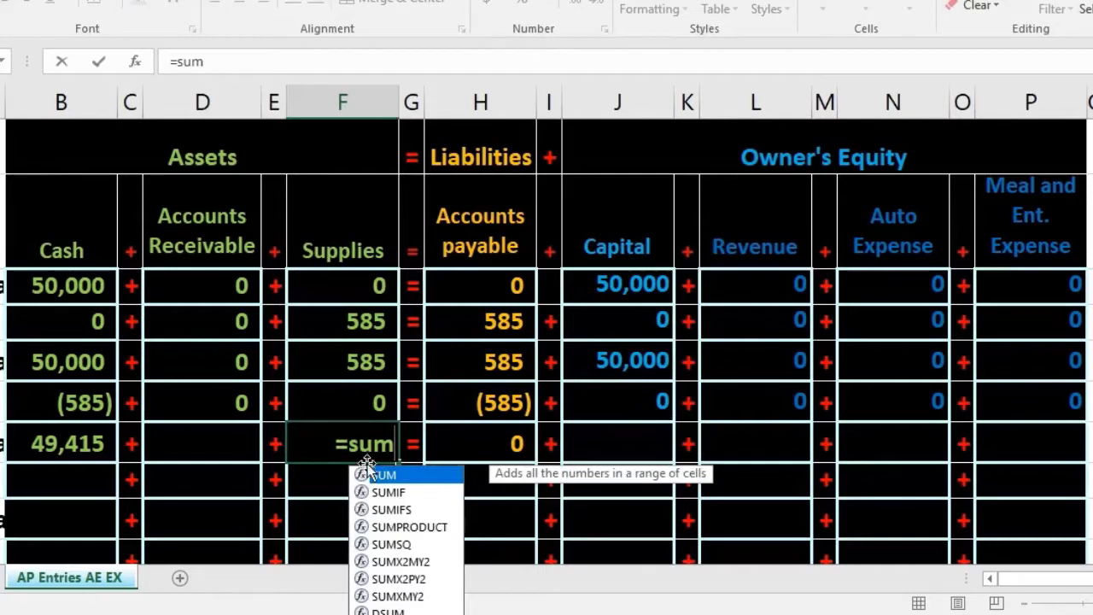
double_click(398, 474)
drag(361, 366, 360, 388)
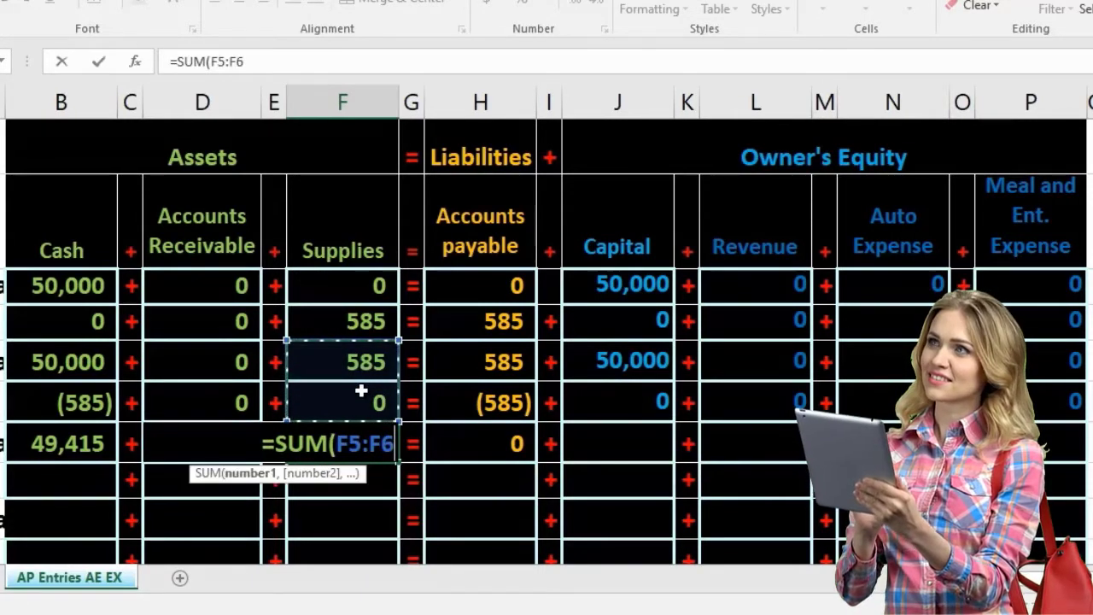
key(Tab)
- Calculate the Capital balance after transaction b in J7 with a SUM of J5:J6
key(Tab)
key(Tab)
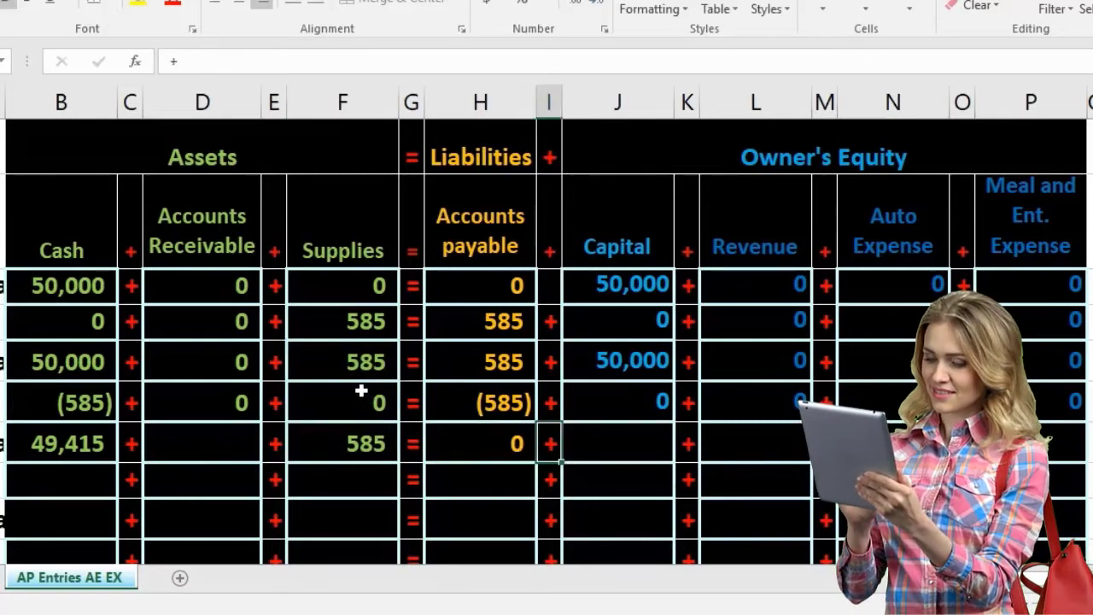
key(Tab)
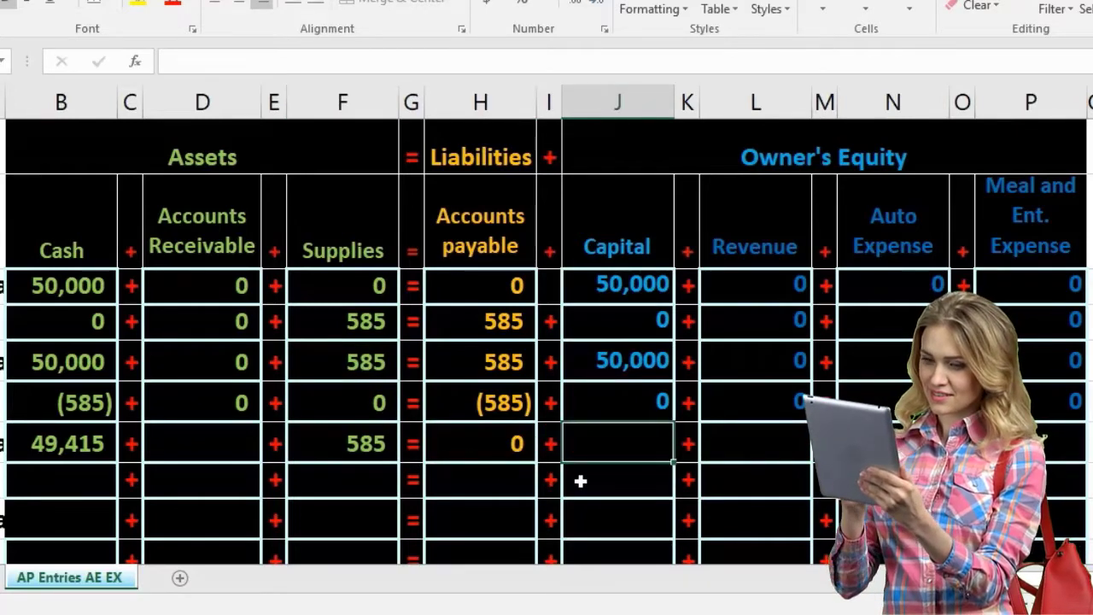
text(=s)
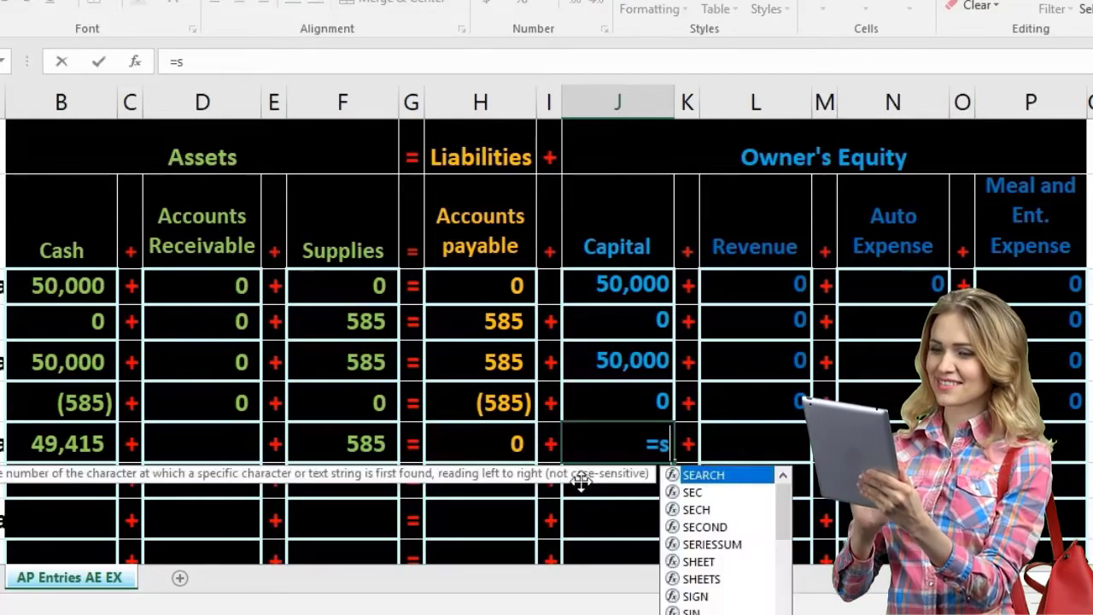
text(um)
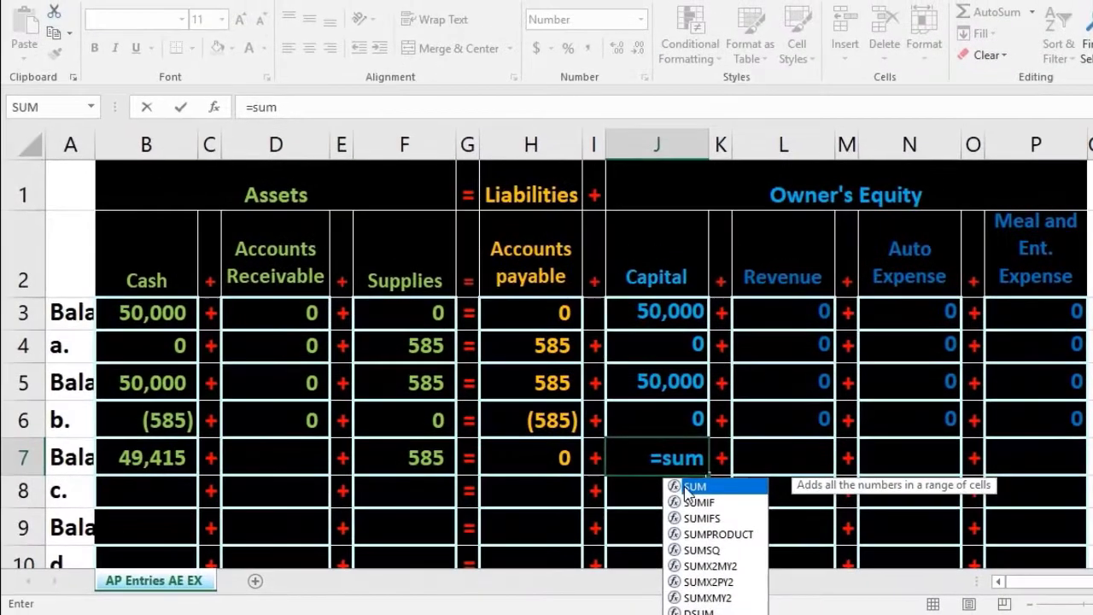
double_click(688, 488)
click(671, 387)
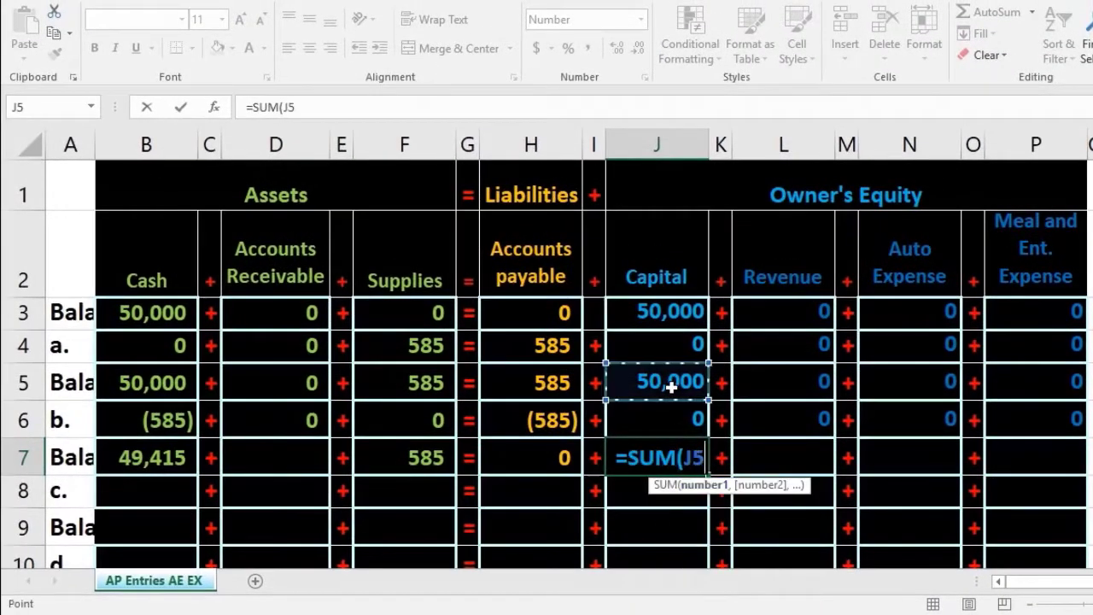
drag(671, 387, 672, 404)
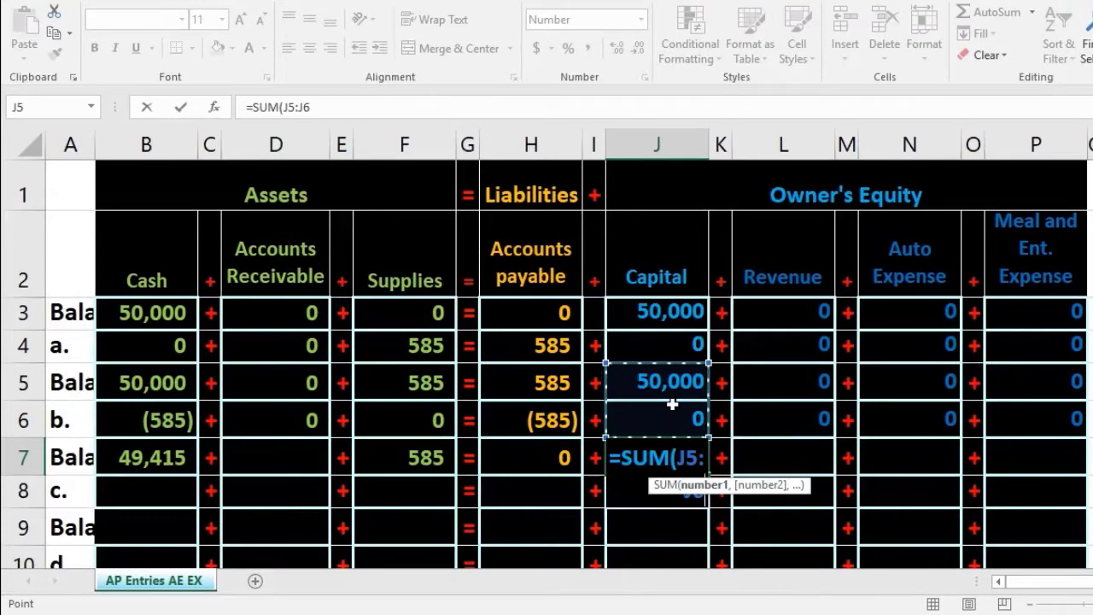
key(Return)
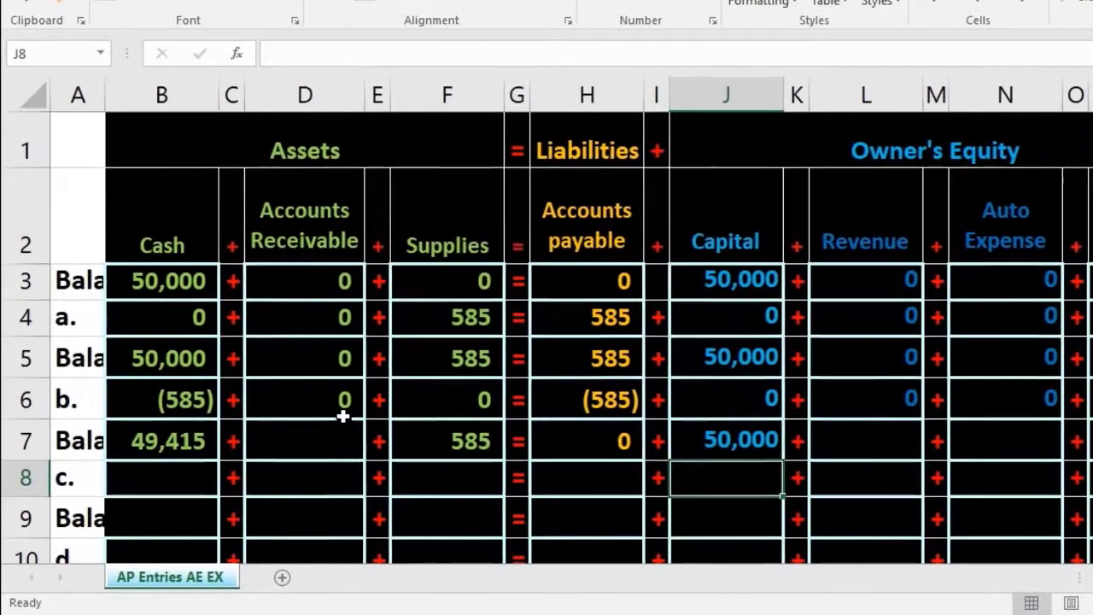
- Calculate the Accounts Receivable balance after transaction b in D7 with a SUM of D5:D6
click(300, 453)
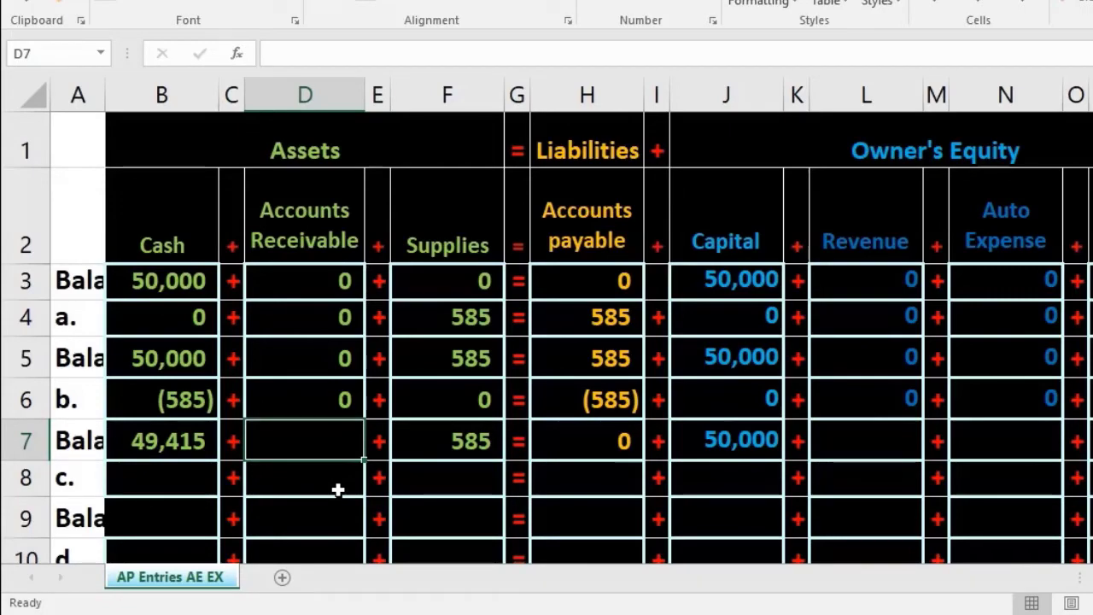
text(=su)
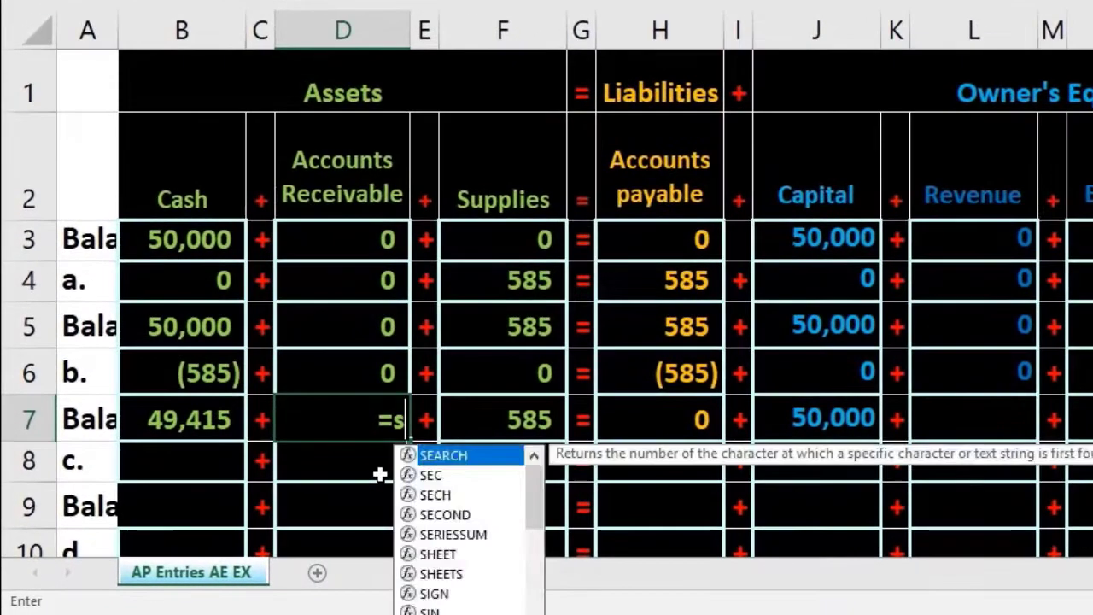
text(m()
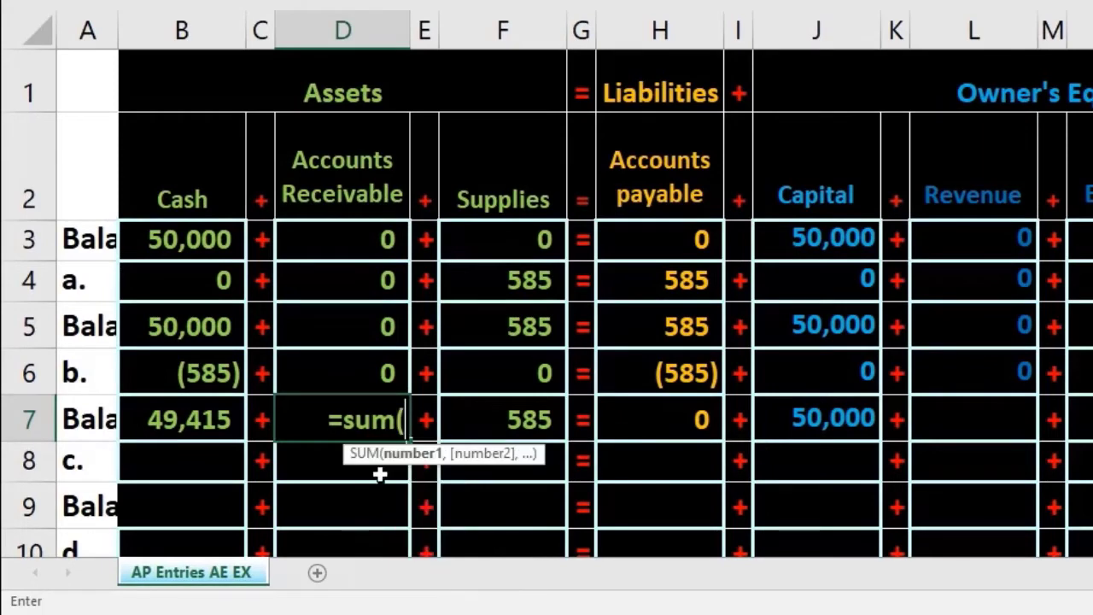
key(Up)
key(Up)
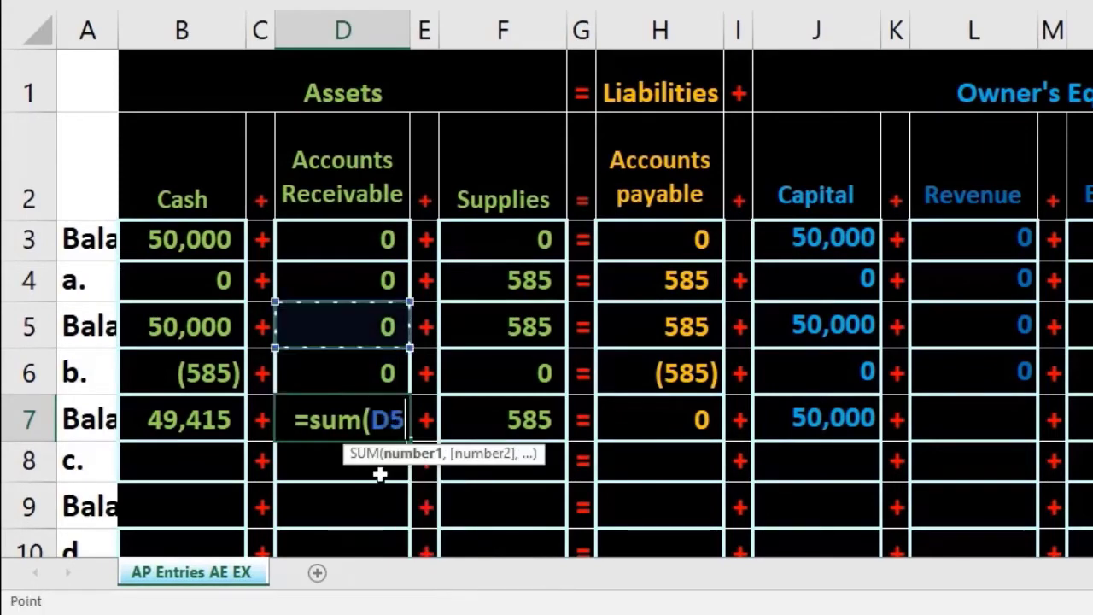
key(Down)
key(shift+Up)
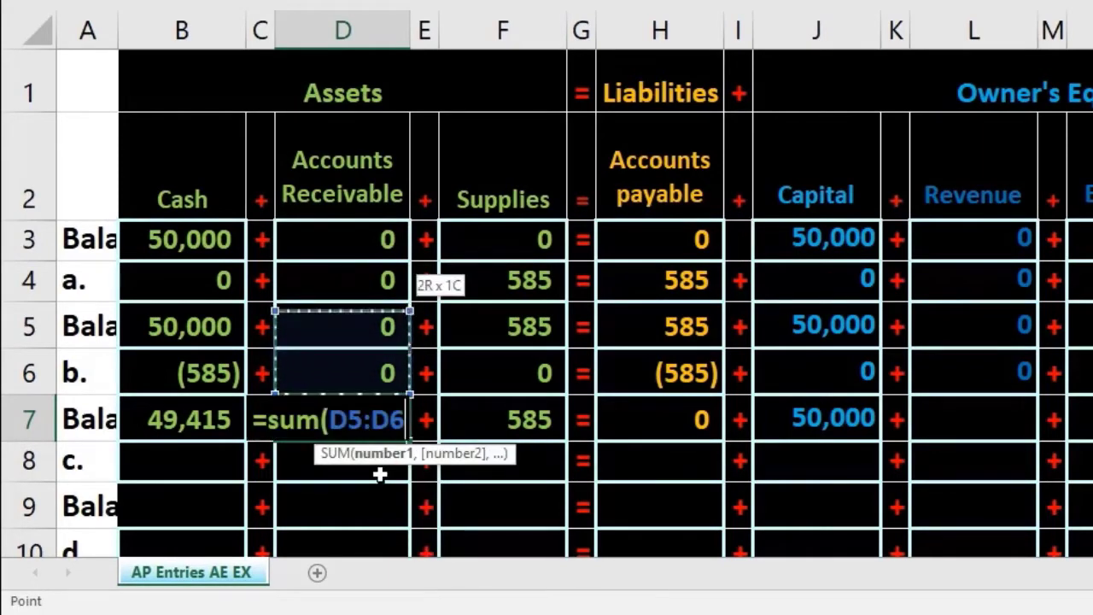
key(Tab)
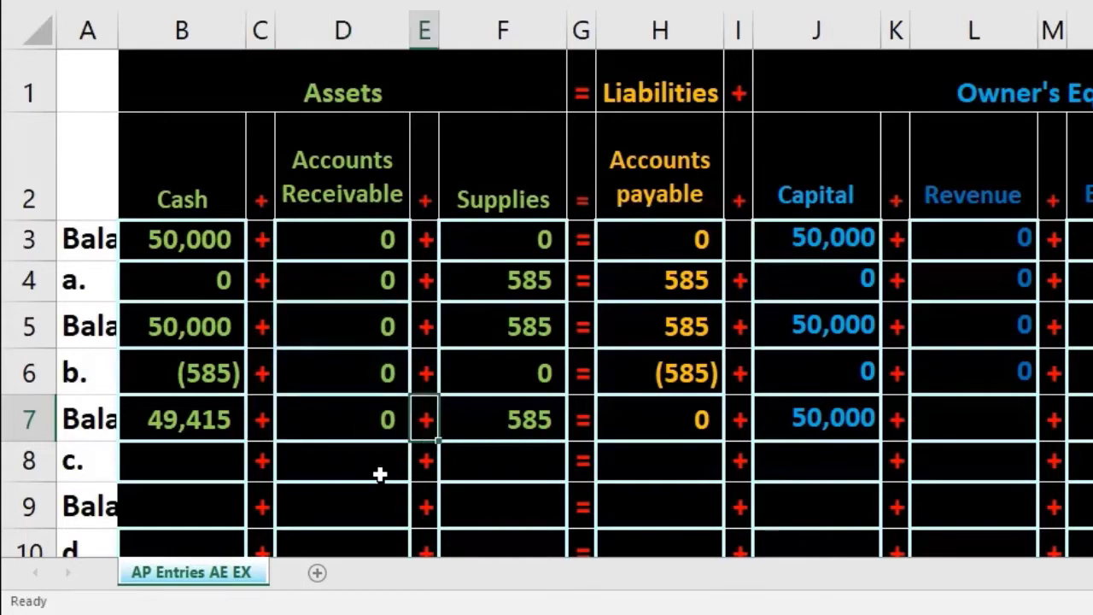
- Calculate the Revenue balance after transaction b in L7 with a SUM of L5:L6
key(Tab)
key(Tab)
key(Tab)
key(Tab)
key(Tab)
key(Tab)
key(Tab)
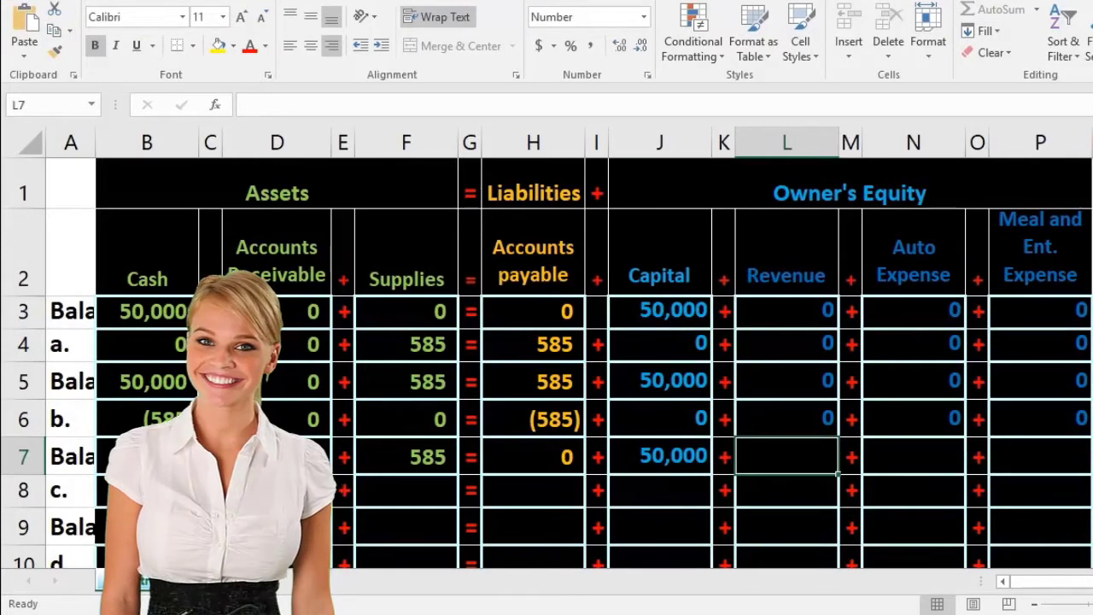
text(=su)
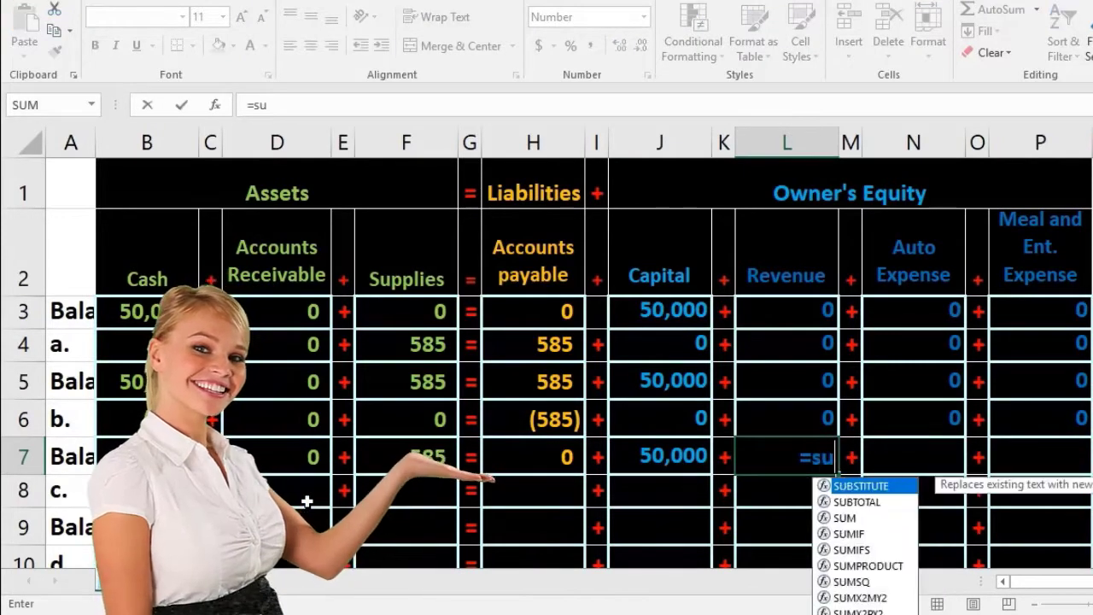
text(m()
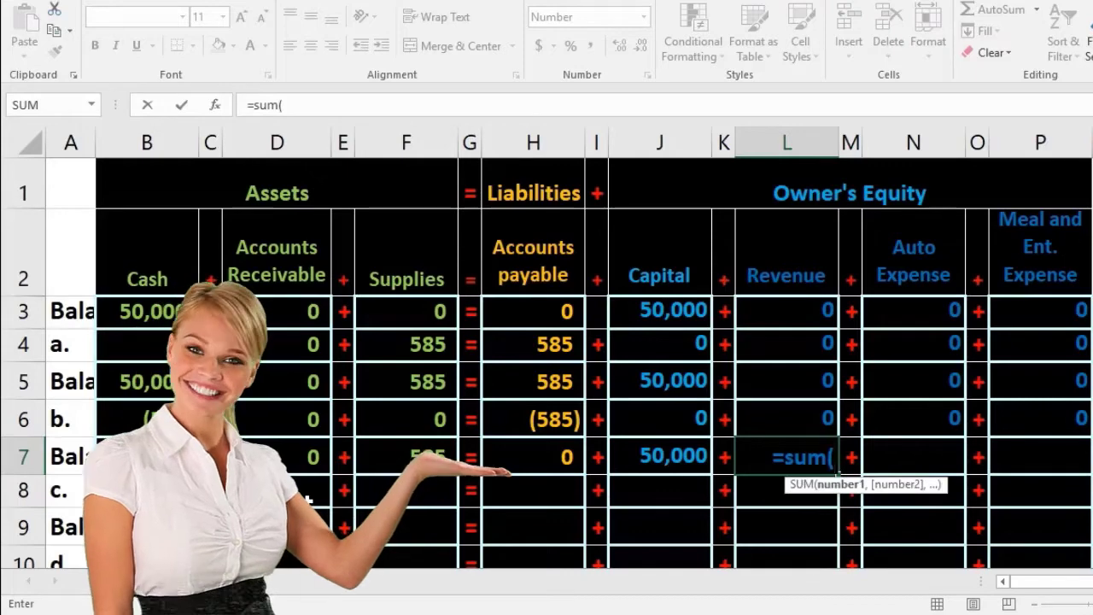
key(Up)
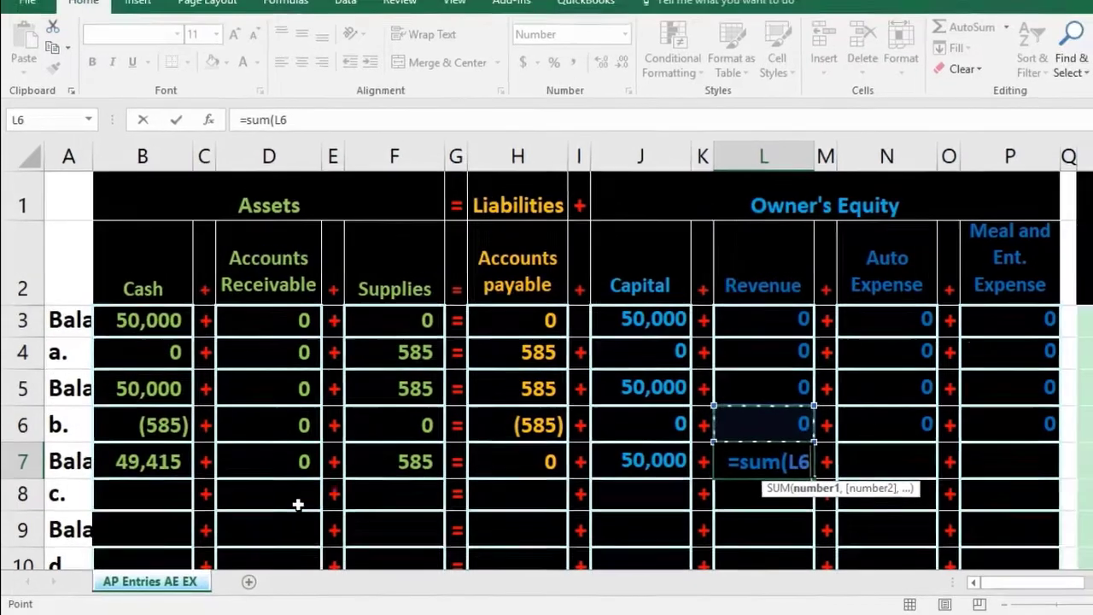
key(shift+Up)
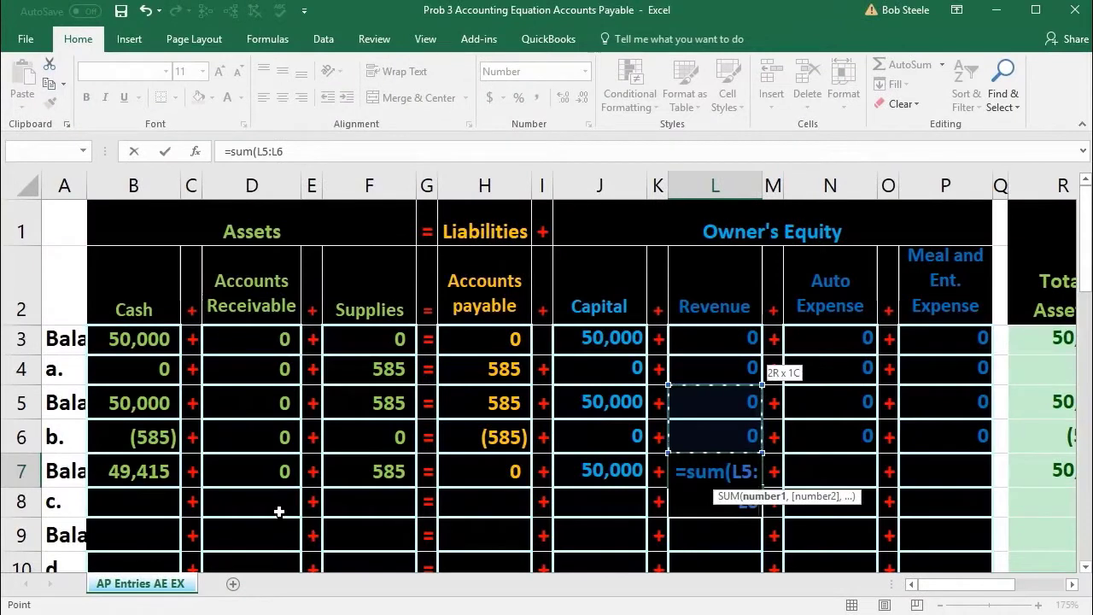
key(Tab)
- Calculate the Auto Expense balance after transaction b in N7 with a SUM of N5:N6
key(Tab)
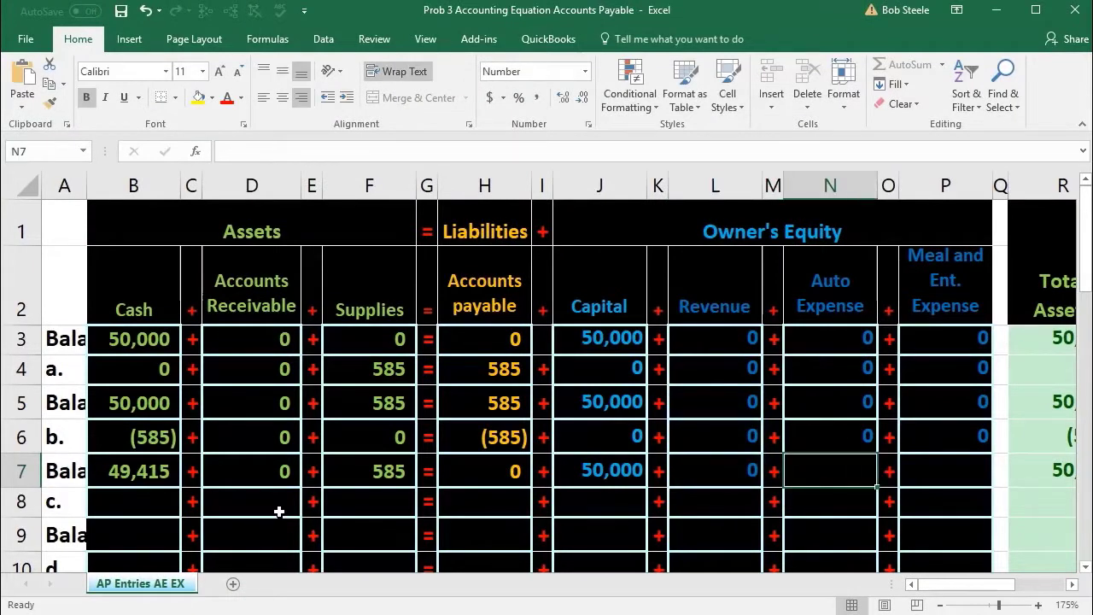
text(=)
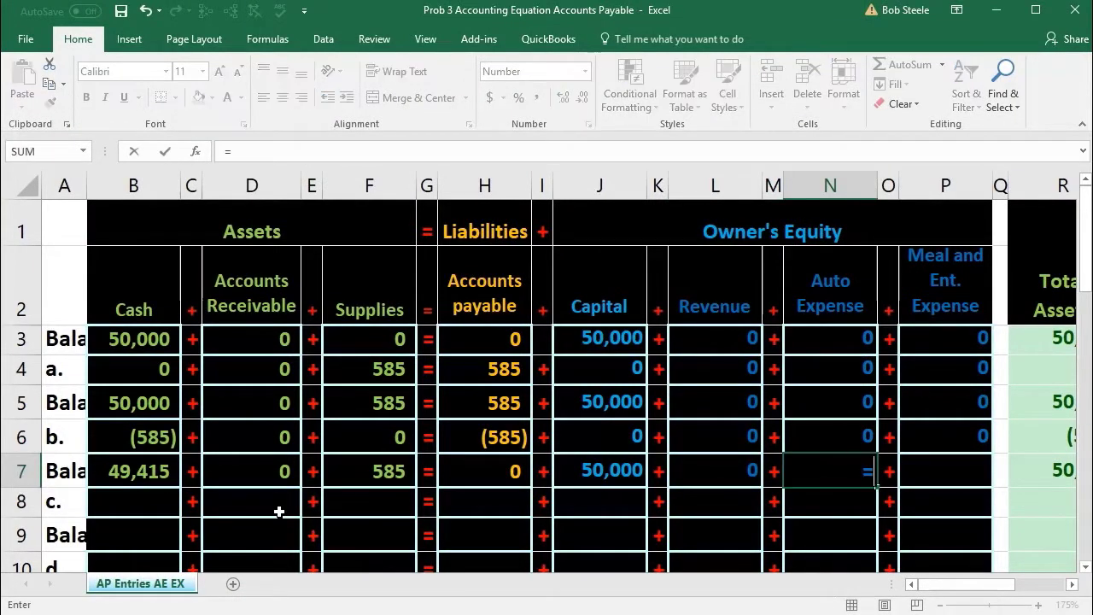
text(sum)
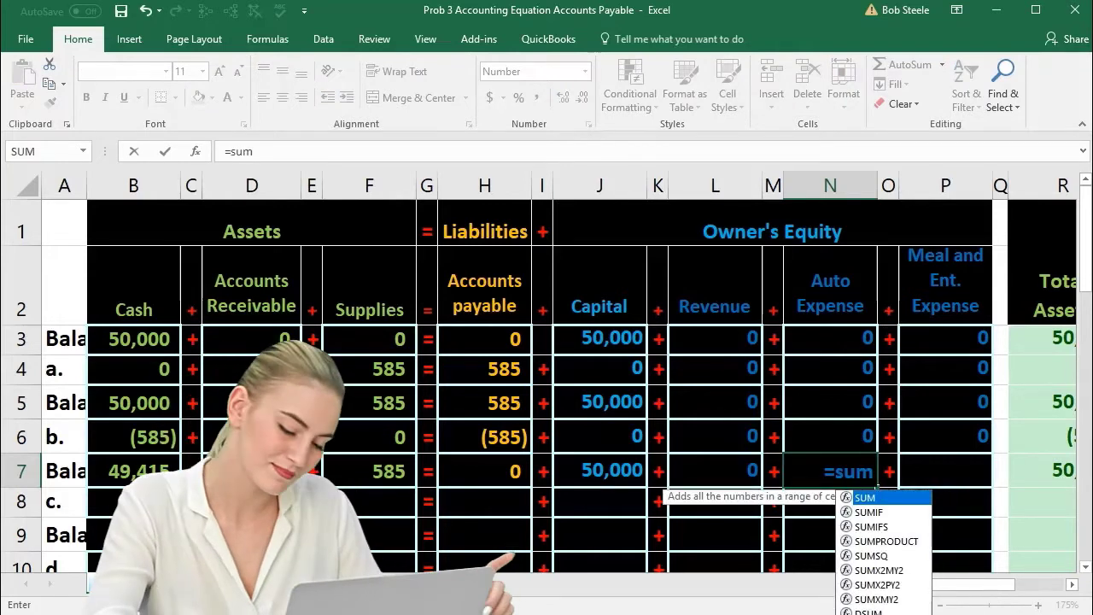
text(()
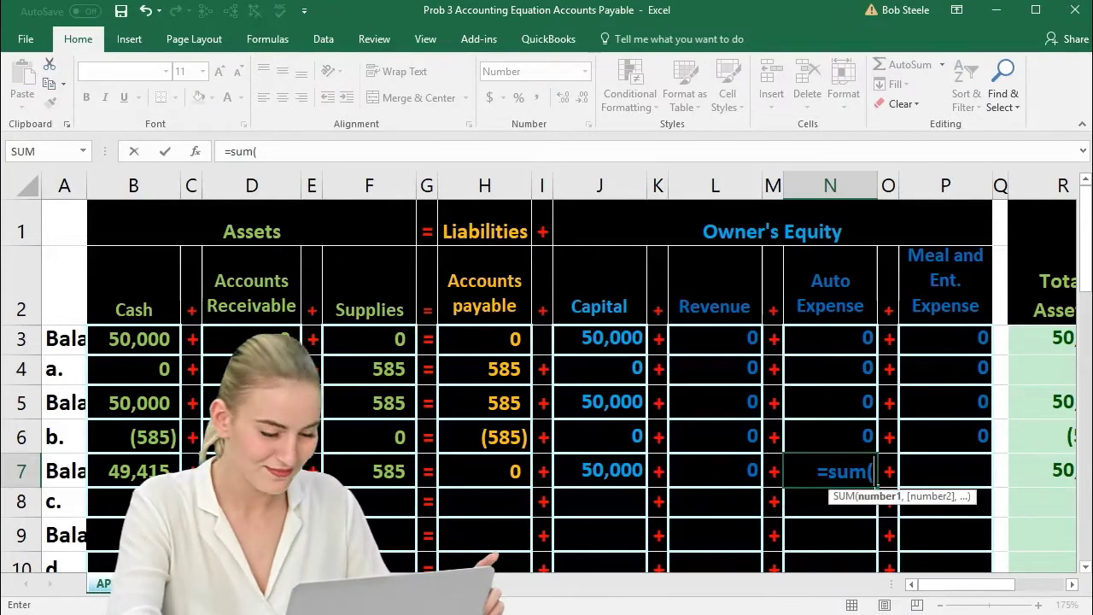
key(Up)
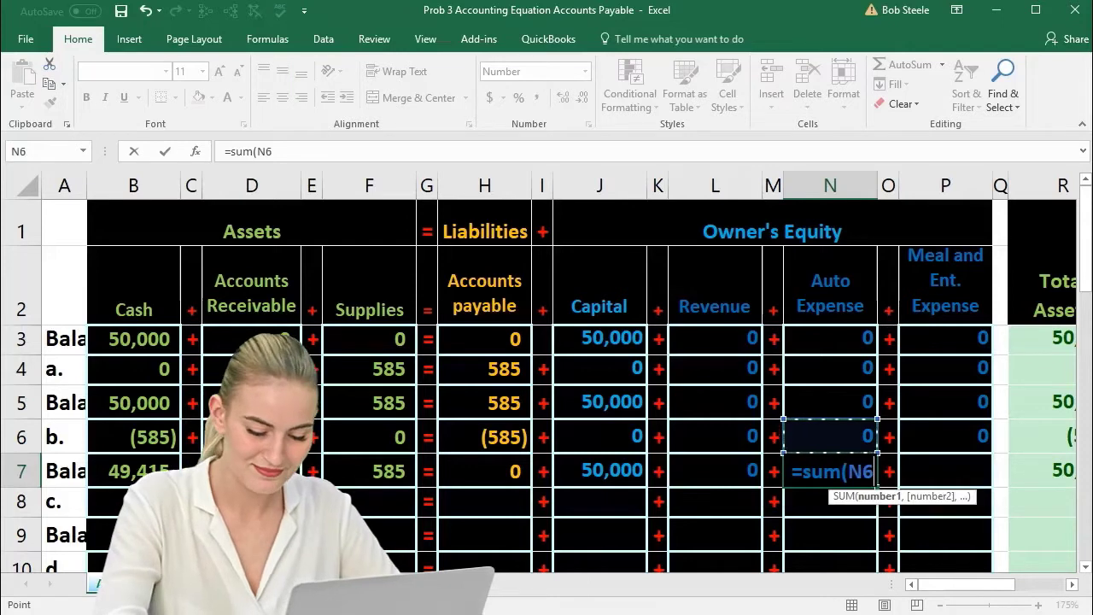
key(shift+Up)
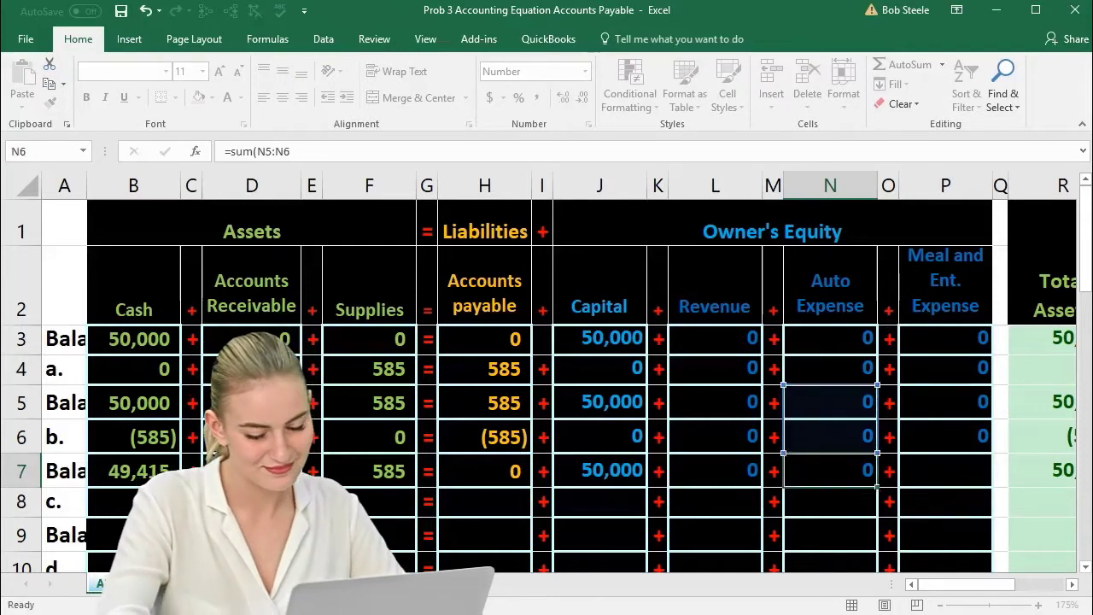
key(Tab)
- Calculate the Meal and Ent. Expense balance after transaction b in P7 with a SUM of P5:P6
key(Tab)
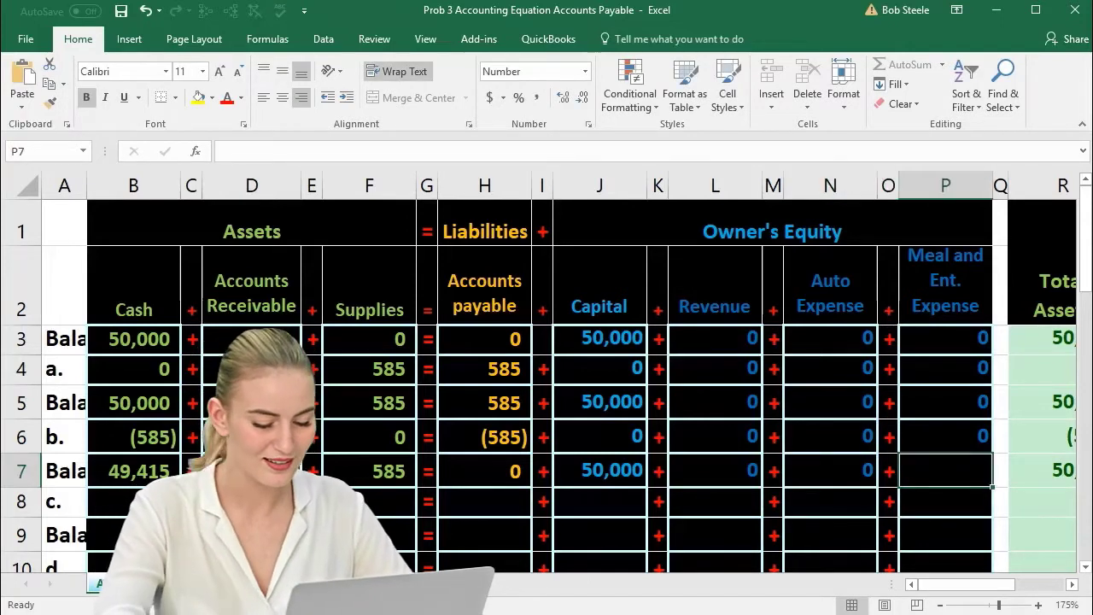
text(=su)
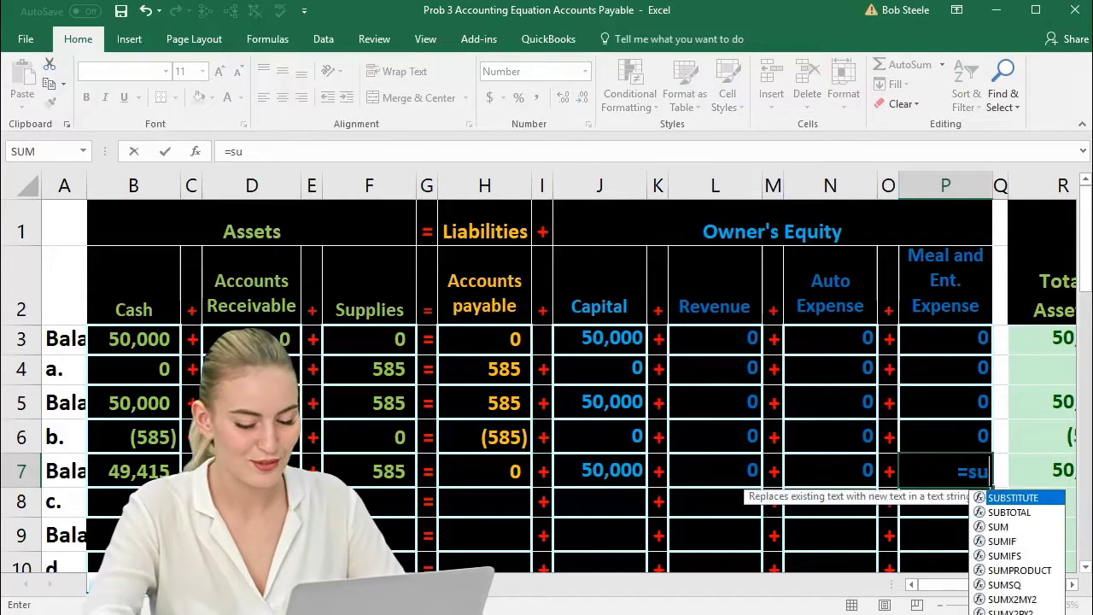
text(m()
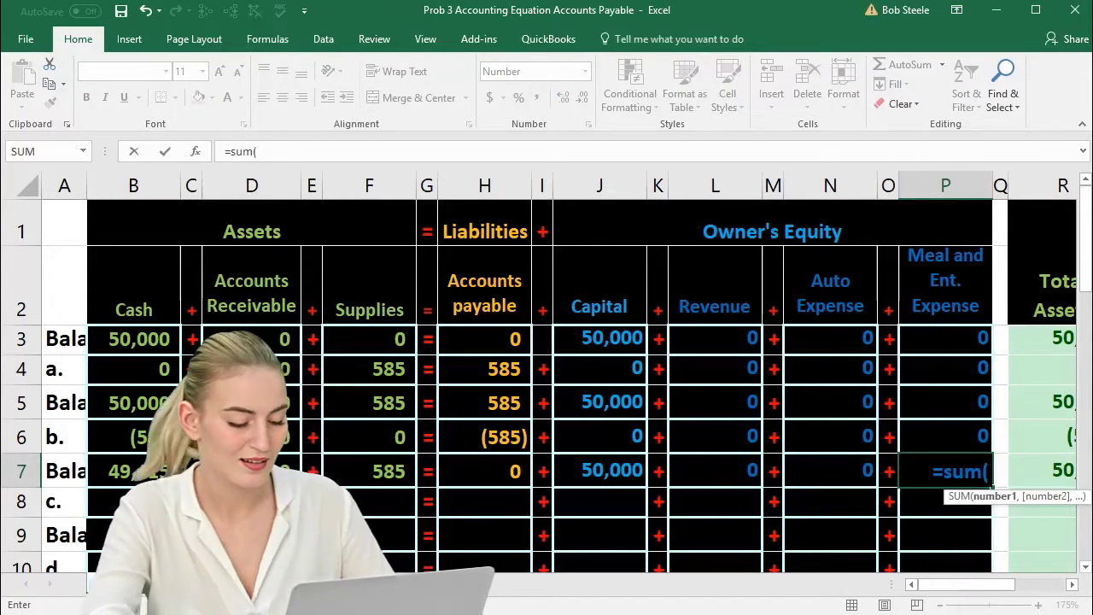
key(Up)
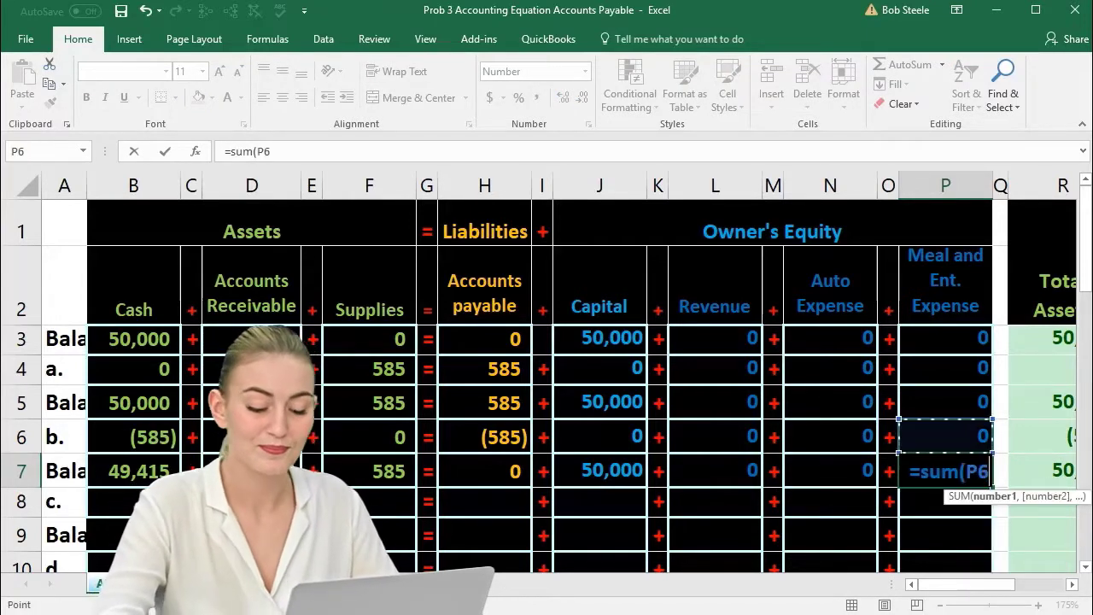
key(shift+Up)
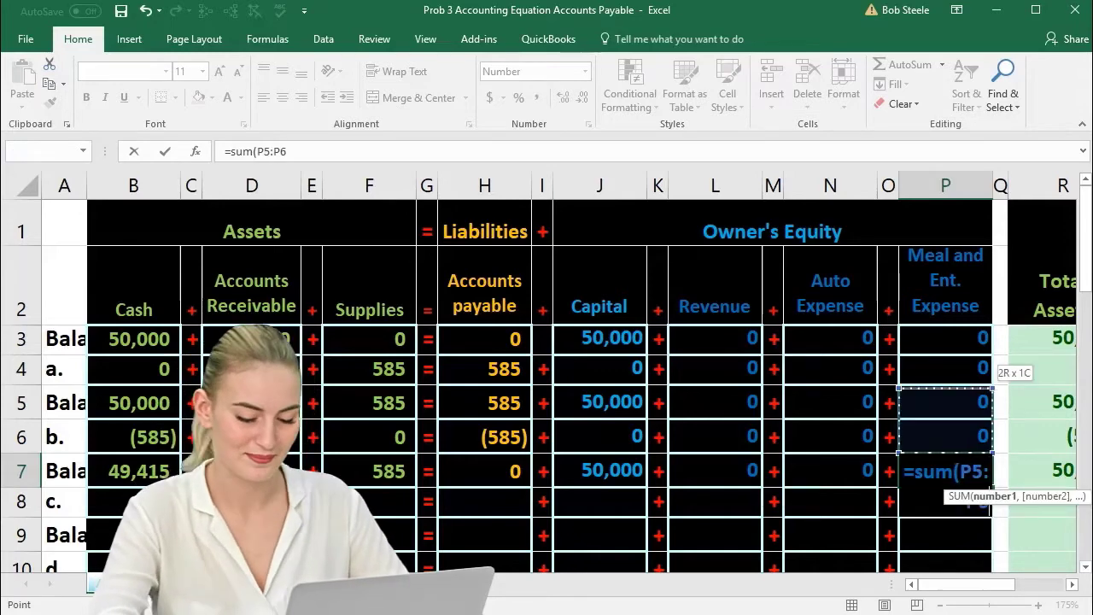
key(Return)
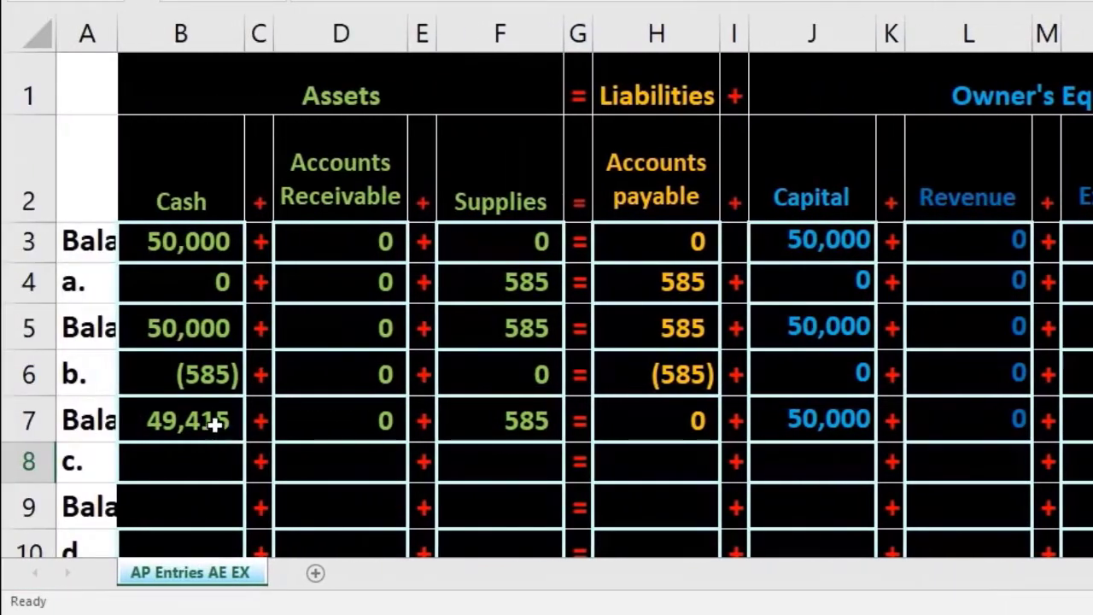
- Compare the total of the asset balances in B7:F7 with the liabilities and equity total in H7:P7, and review the rows below
click(230, 425)
drag(231, 425, 459, 420)
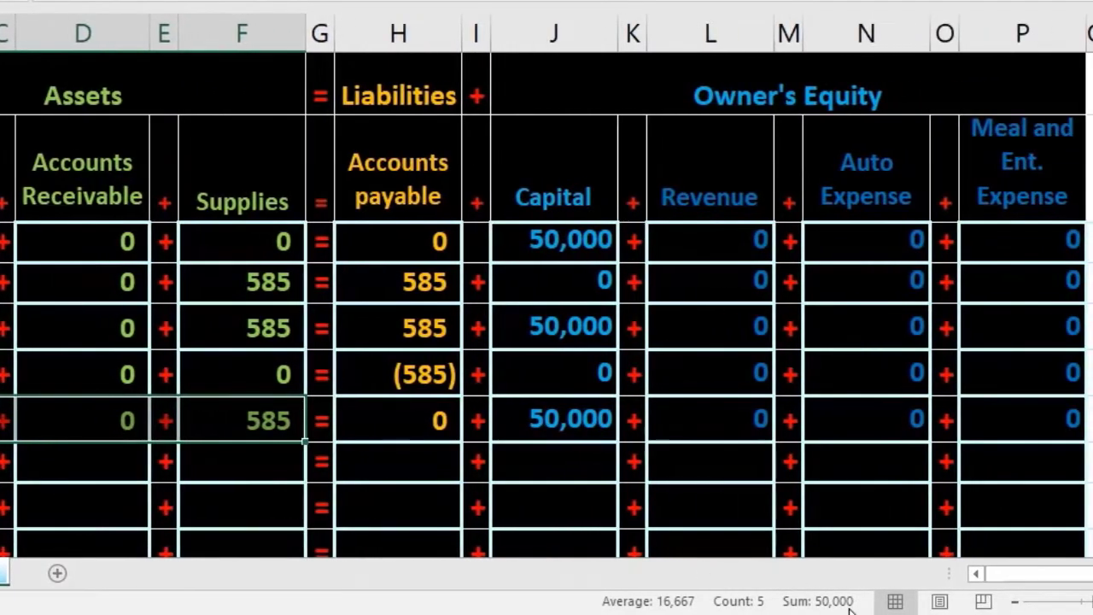
drag(422, 420, 976, 426)
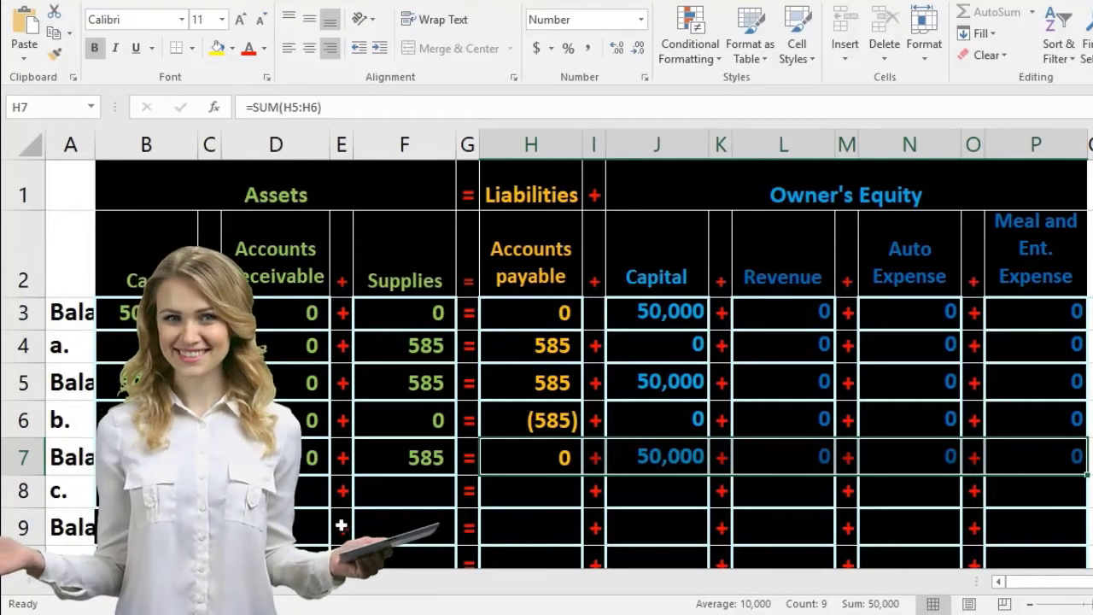
click(307, 525)
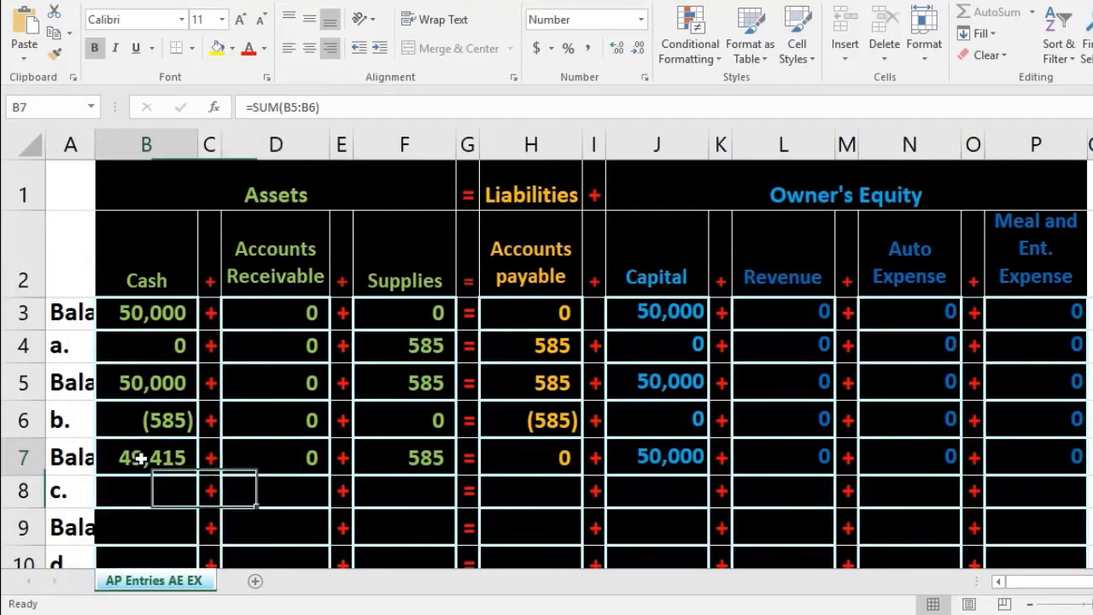
drag(128, 458, 990, 451)
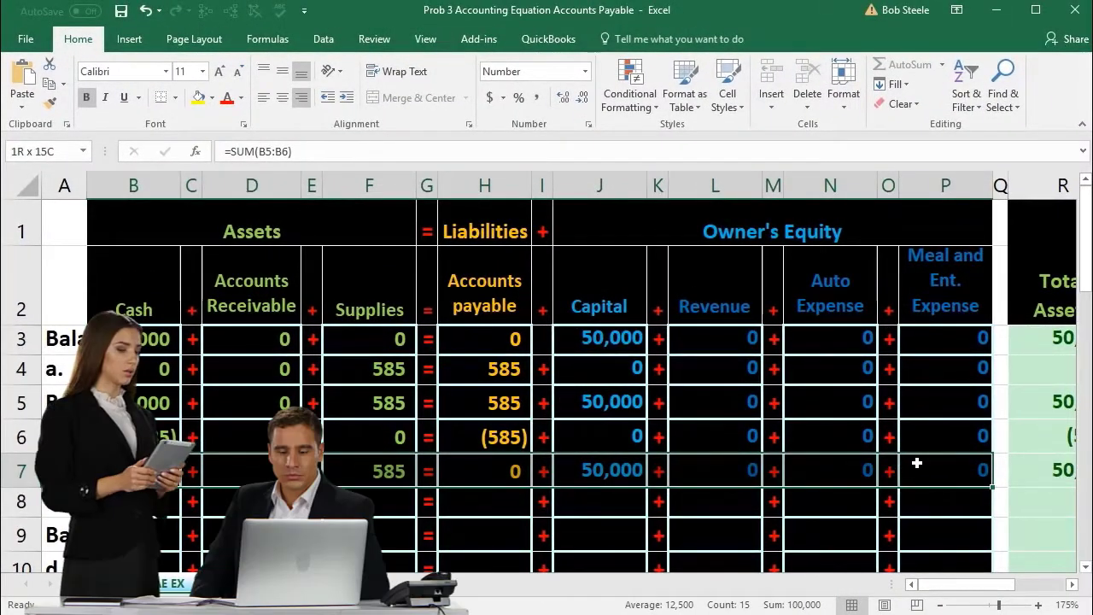
drag(916, 463, 908, 518)
scroll(719, 472, down, 1)
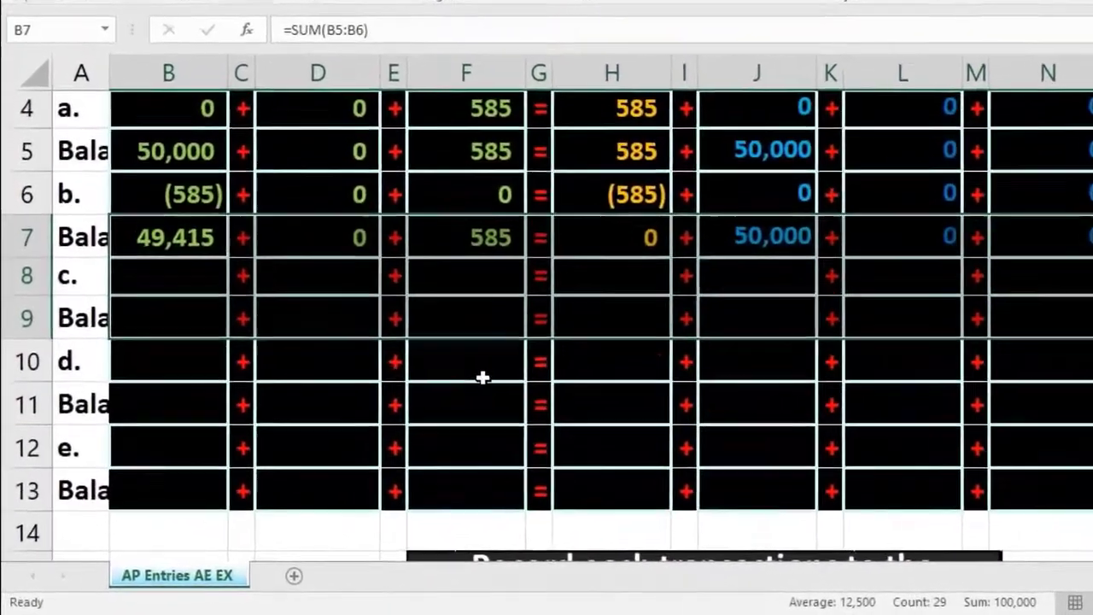
- Record transaction c, the auto service purchased on account, as -416 in Auto Expense cell N8 and 416 in Accounts payable cell H8
scroll(369, 422, down, 2)
scroll(491, 372, down, 2)
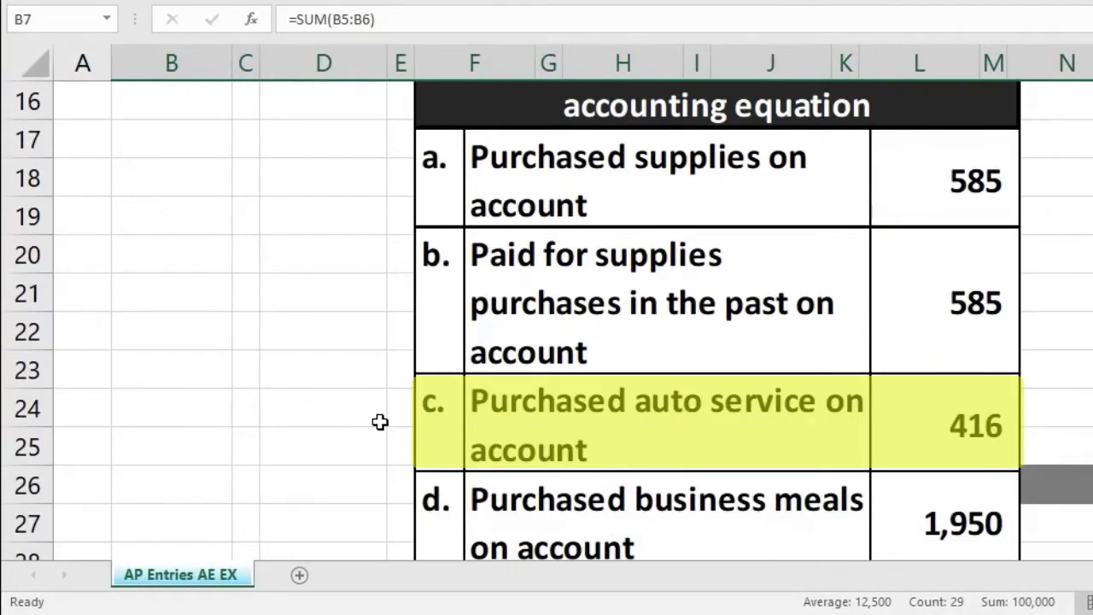
scroll(380, 421, up, 4)
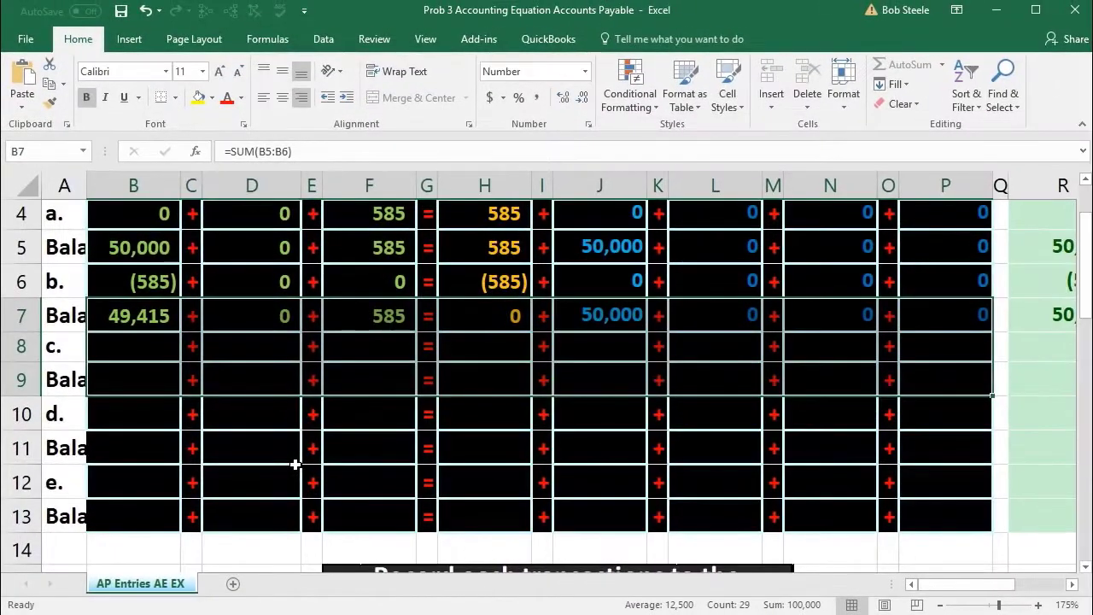
scroll(294, 464, up, 1)
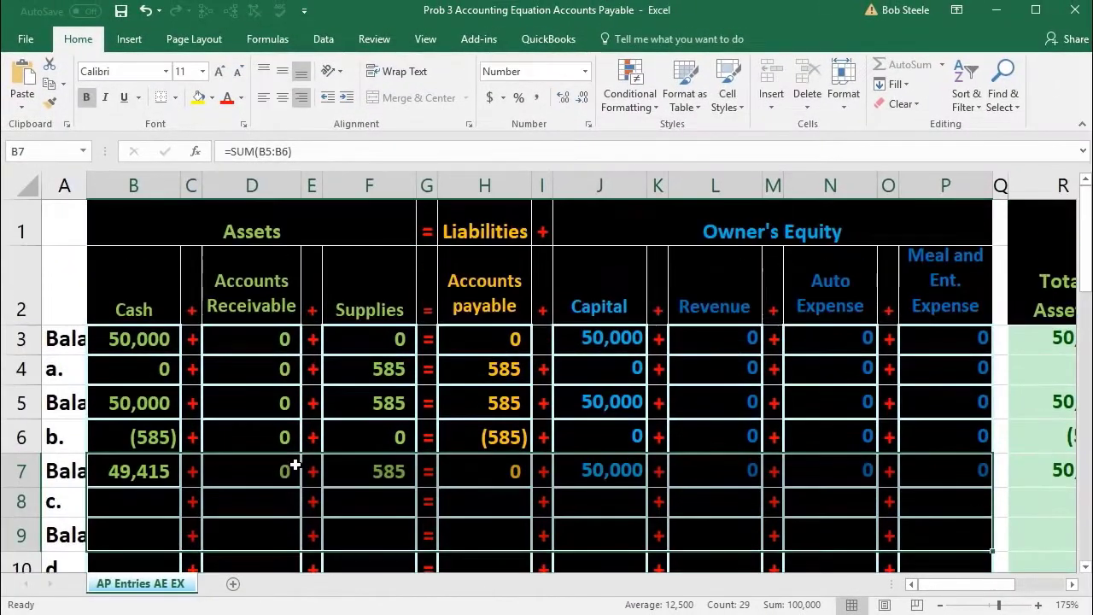
click(152, 507)
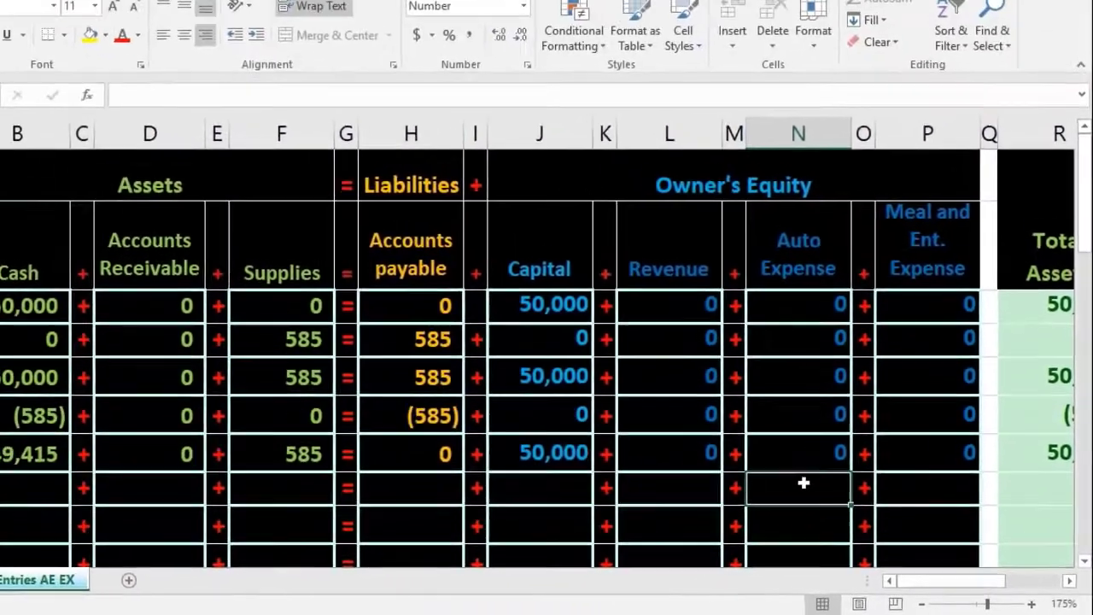
scroll(810, 486, down, 5)
scroll(810, 486, down, 3)
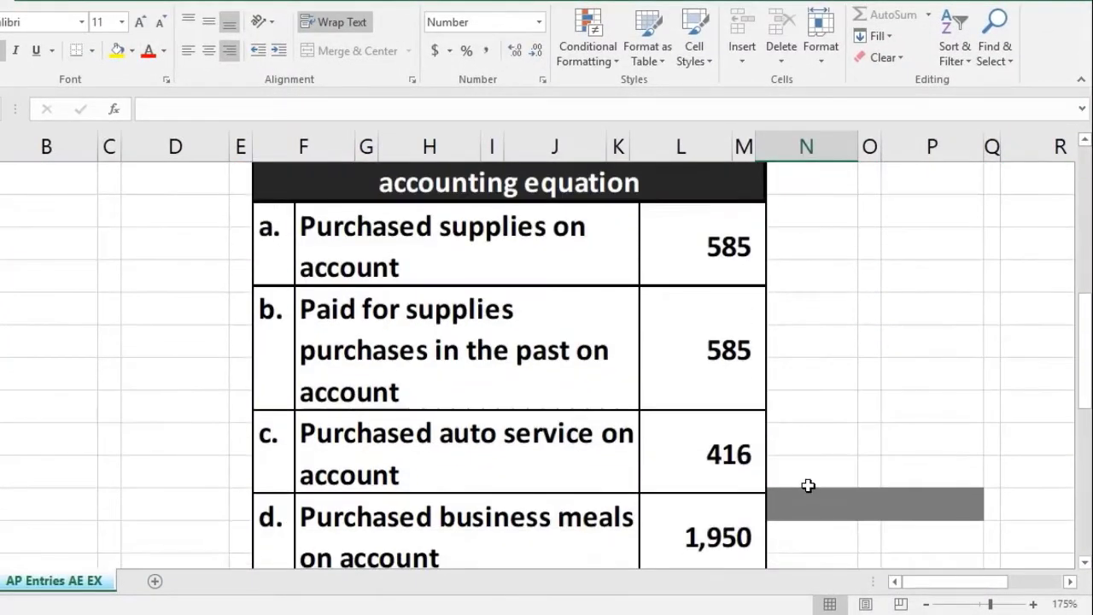
scroll(808, 485, up, 8)
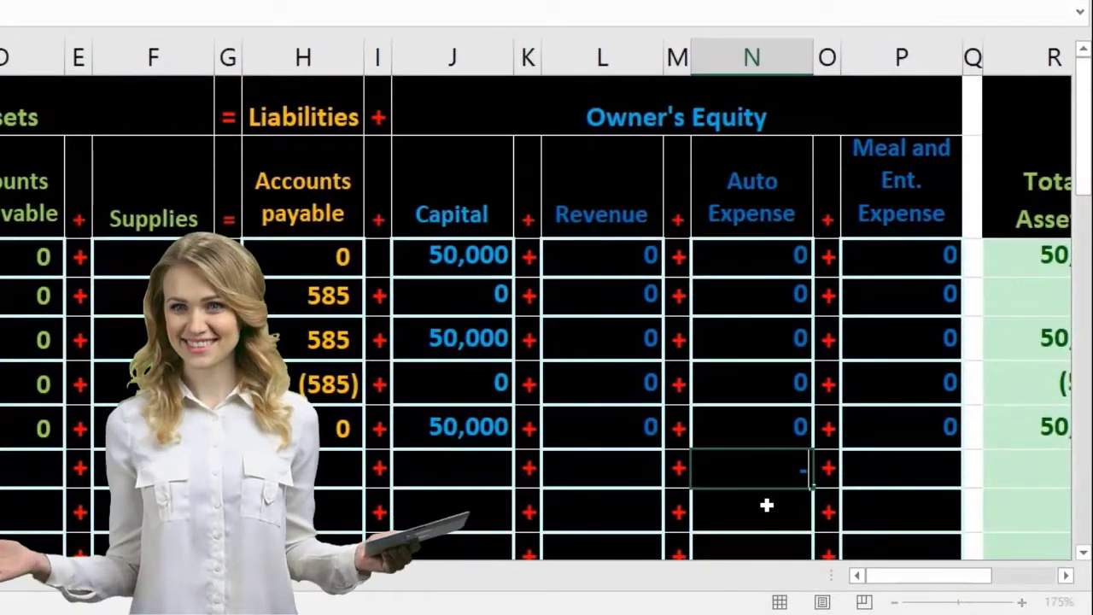
text(-416)
key(Return)
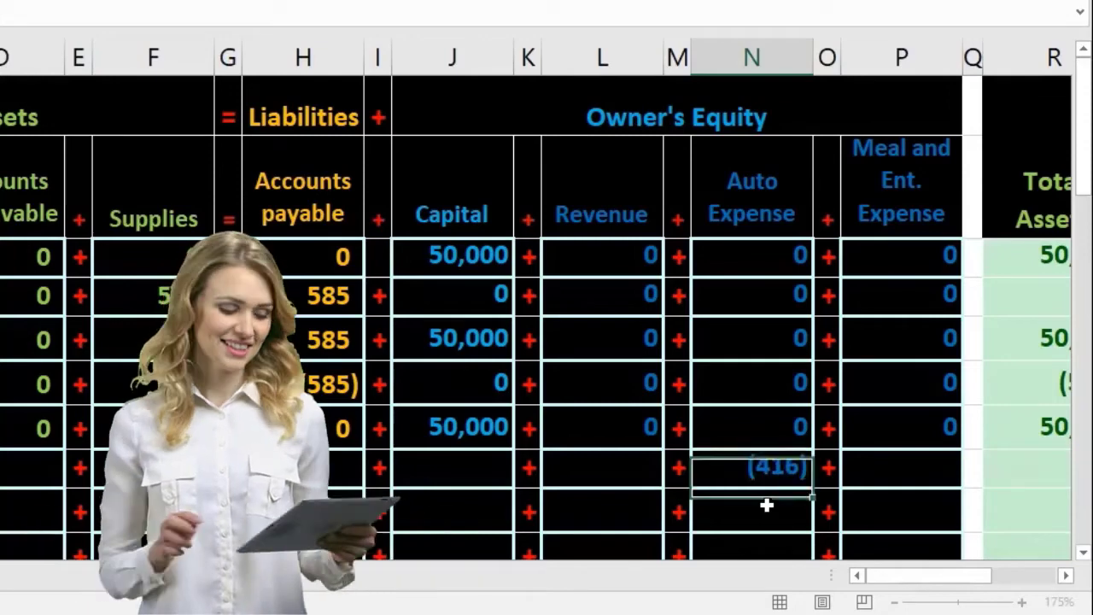
key(Up)
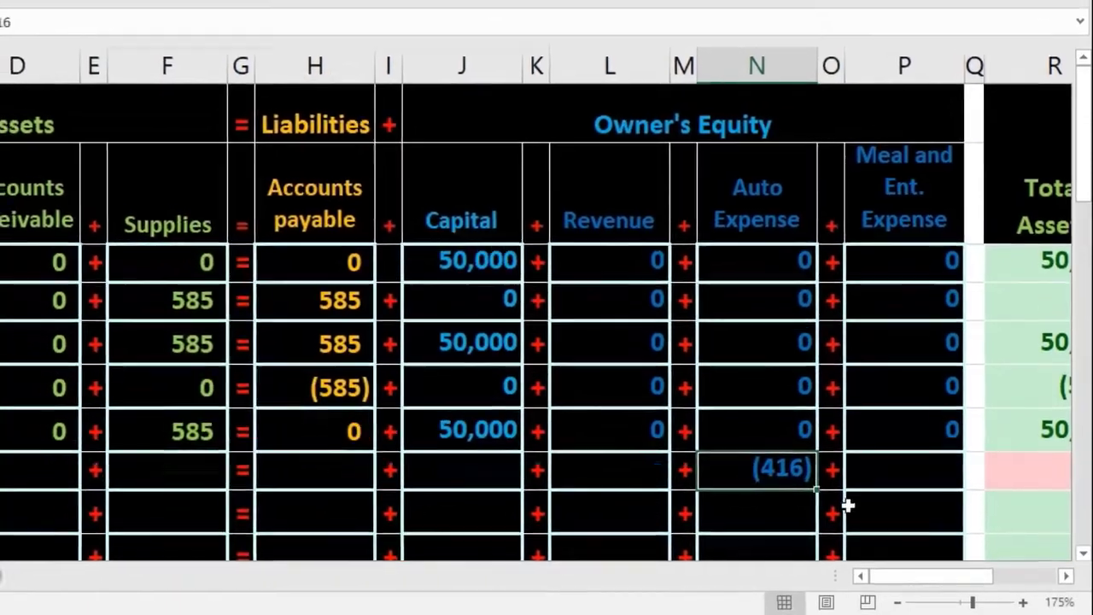
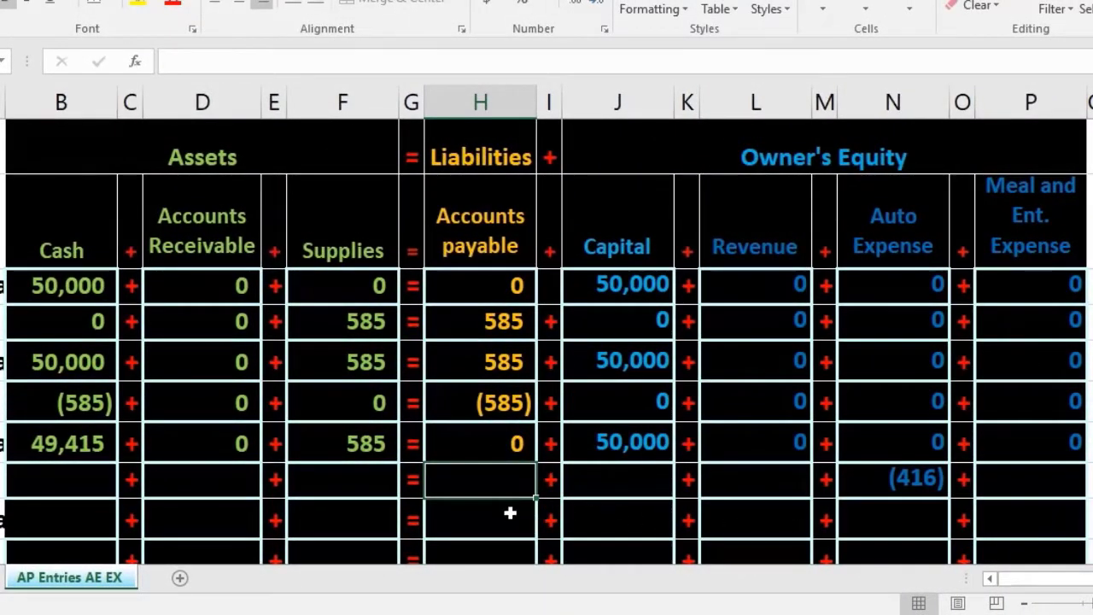
text(416)
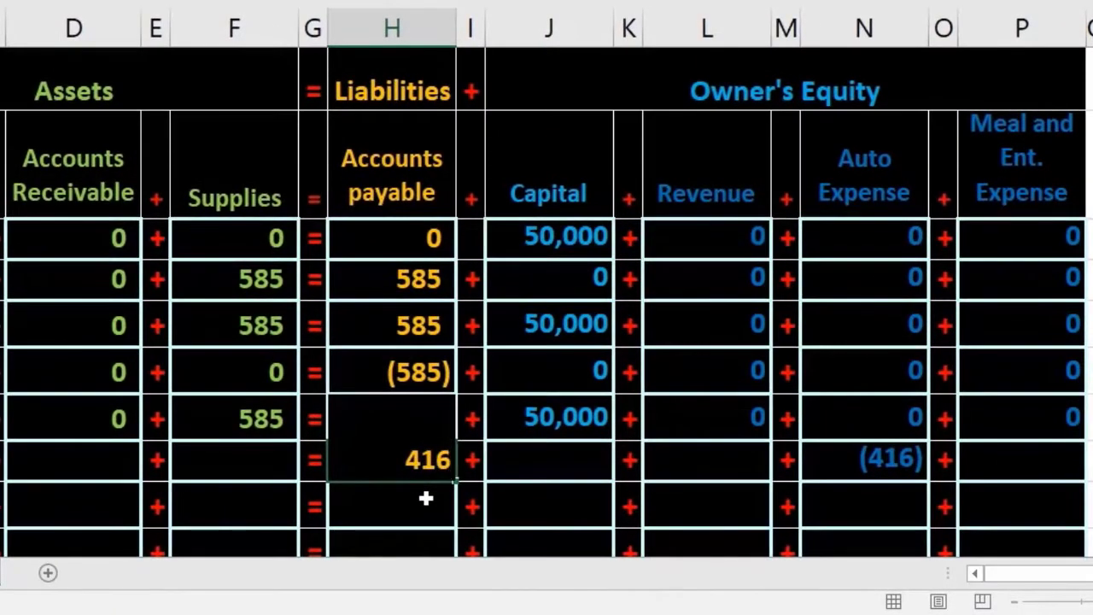
key(Return)
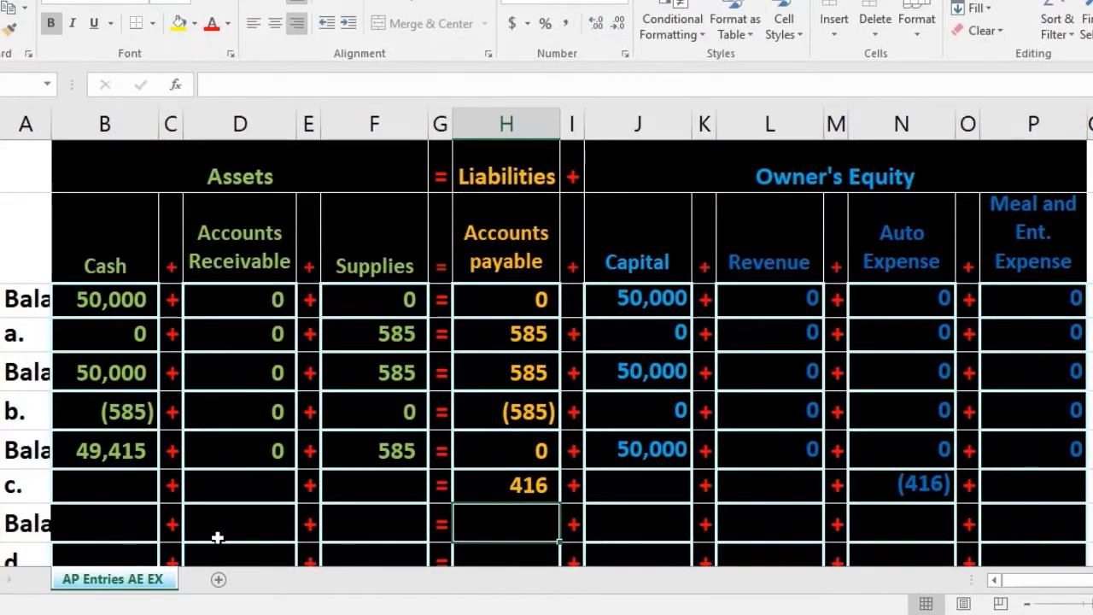
- Enter 0 for transaction c in the asset cells B8, D8 and F8
click(120, 486)
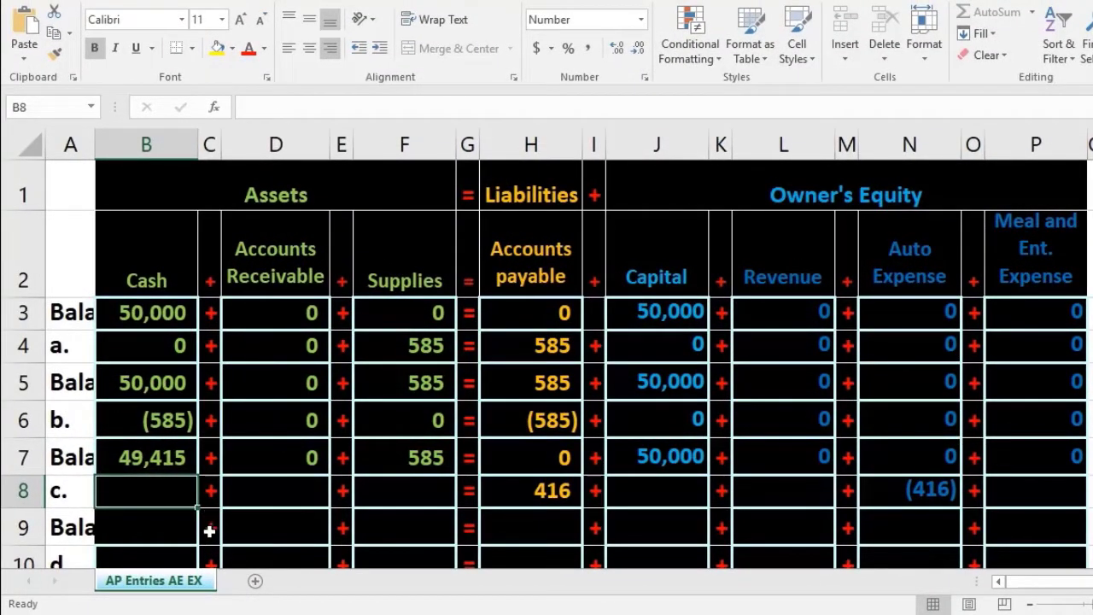
text(0)
key(Tab)
key(Tab)
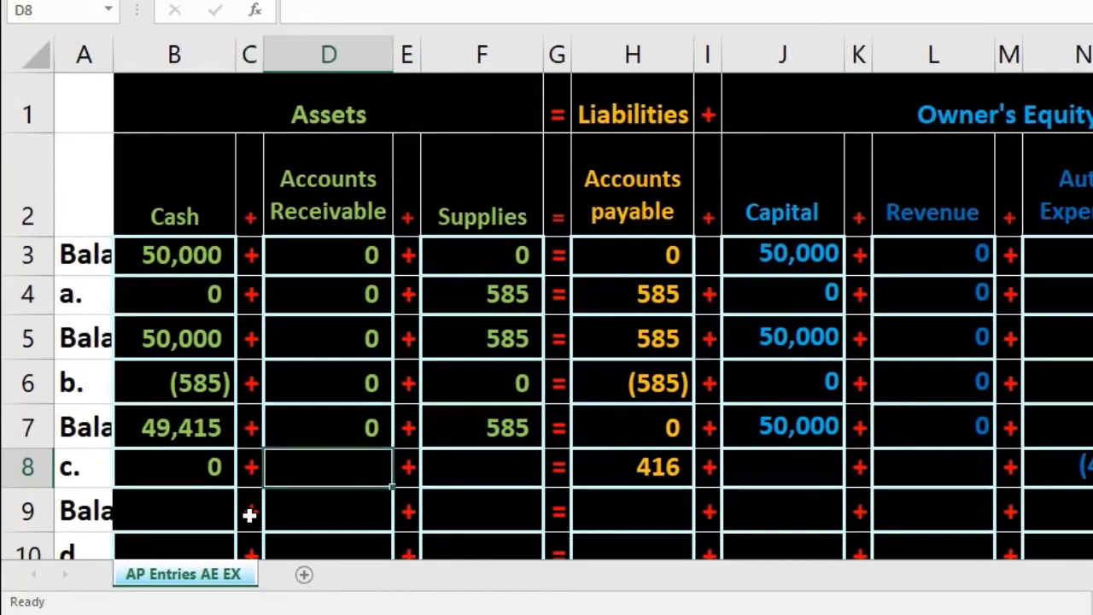
text(0)
key(Tab)
key(Tab)
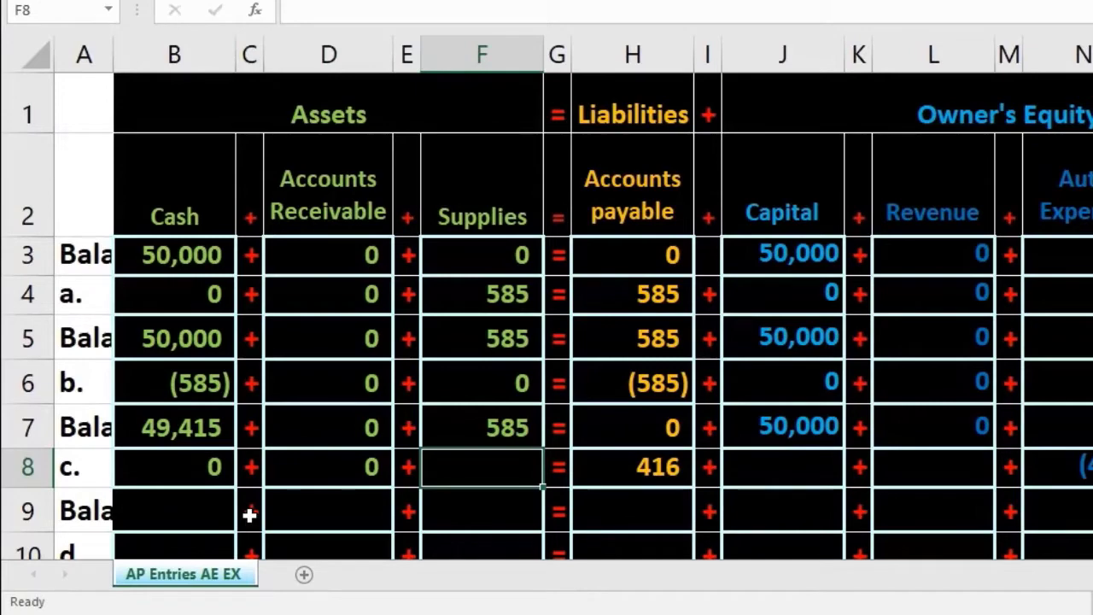
text(0)
key(Tab)
key(Tab)
key(Tab)
key(Tab)
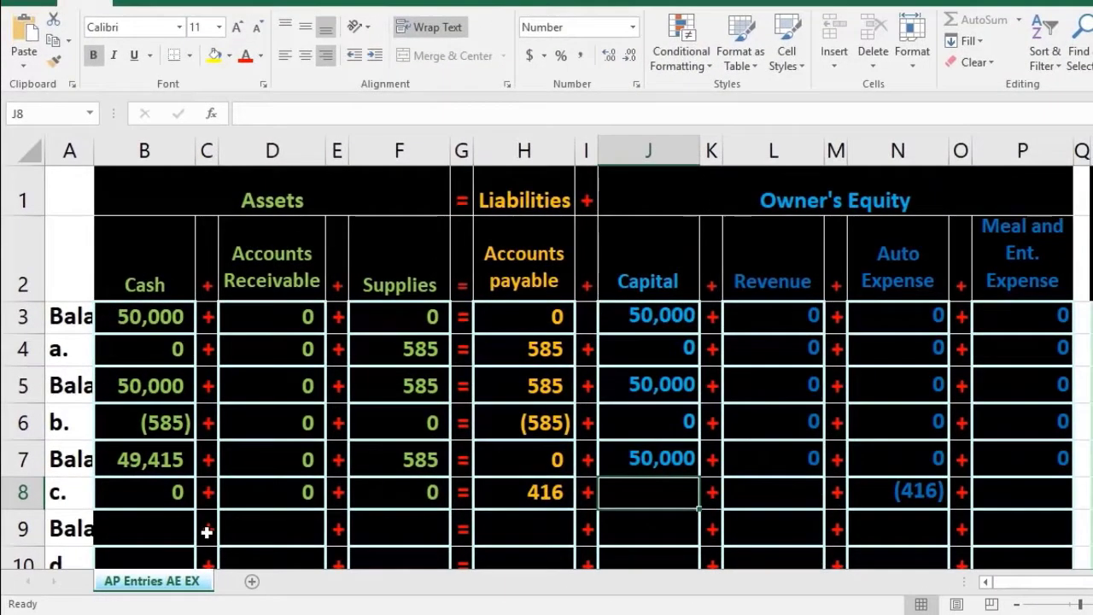
- Enter 0 for transaction c in Capital J8, Revenue L8 and Meal and Ent. Expense P8
text(0)
key(Tab)
key(Tab)
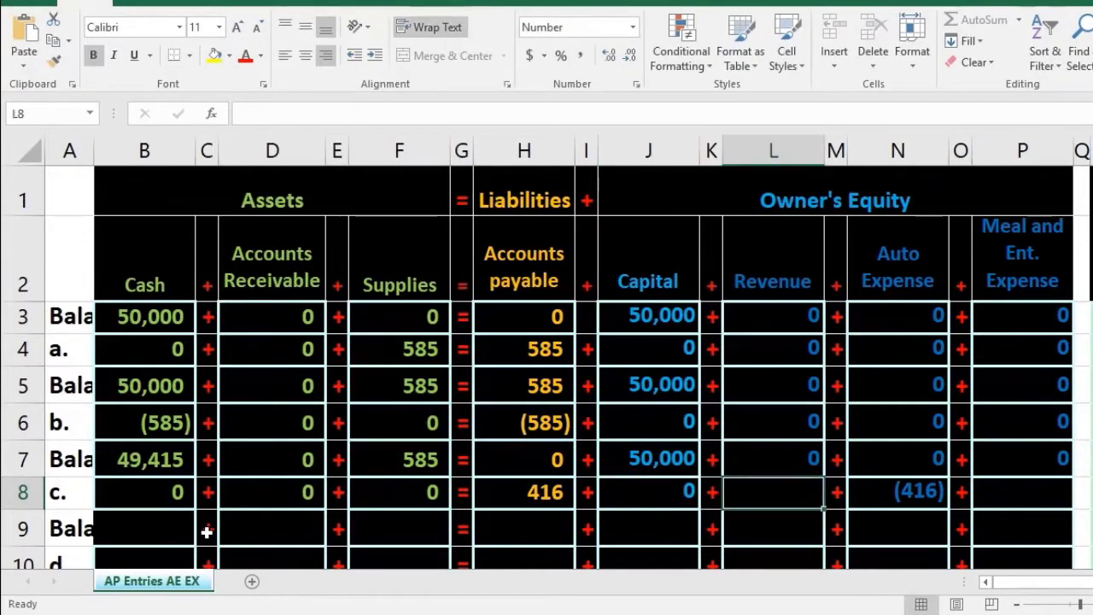
text(0)
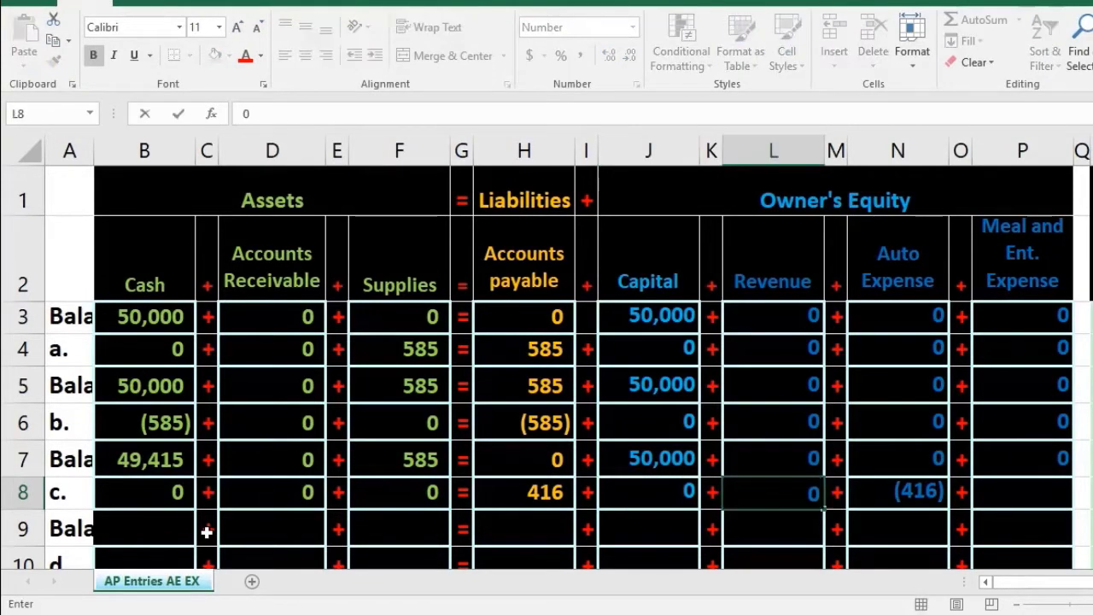
key(Tab)
key(Tab)
key(Tab)
key(Tab)
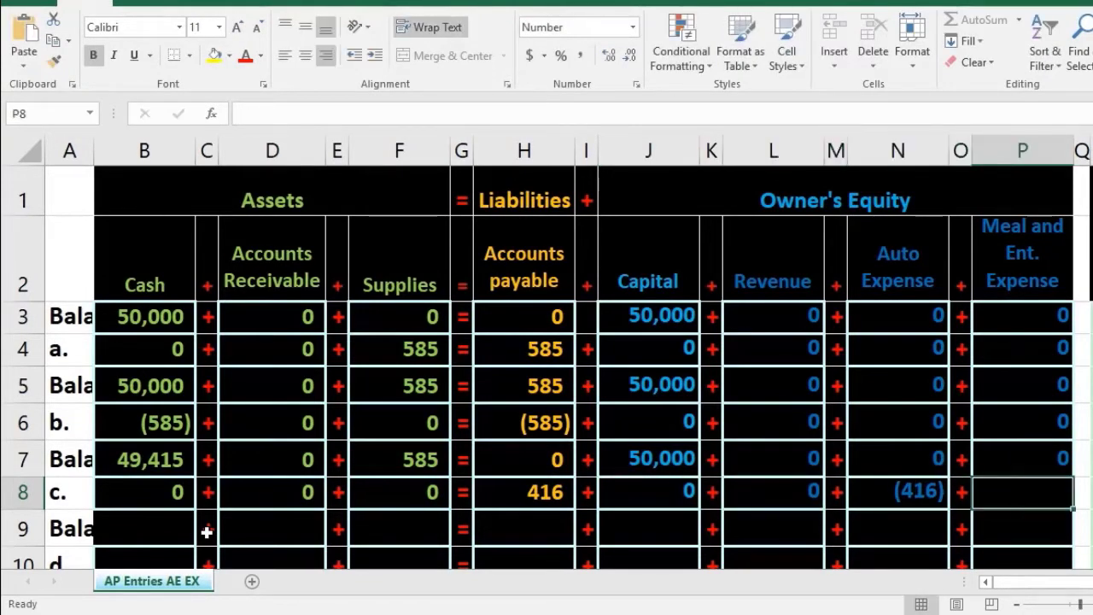
text(0)
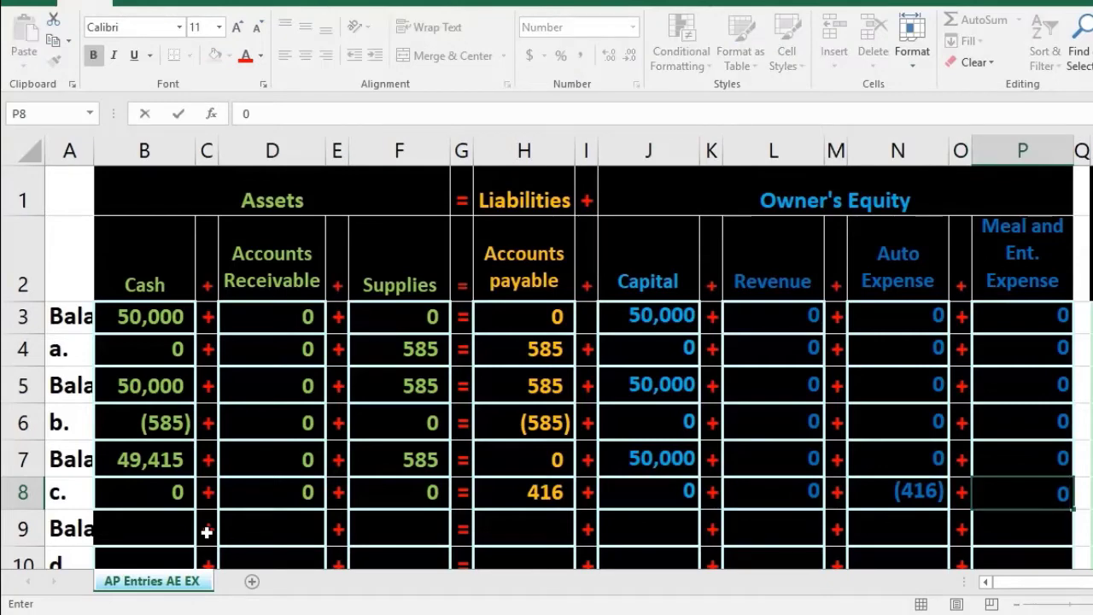
key(Return)
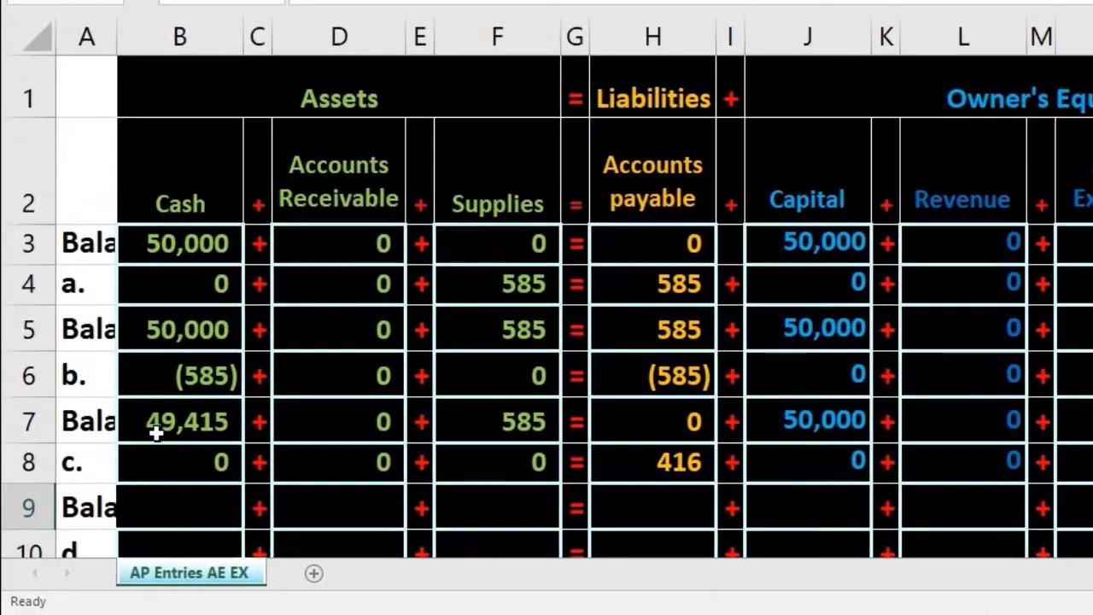
- Review the row 7 balances together with the transaction c entries and the empty balance row across B7:P9
drag(159, 417, 1092, 415)
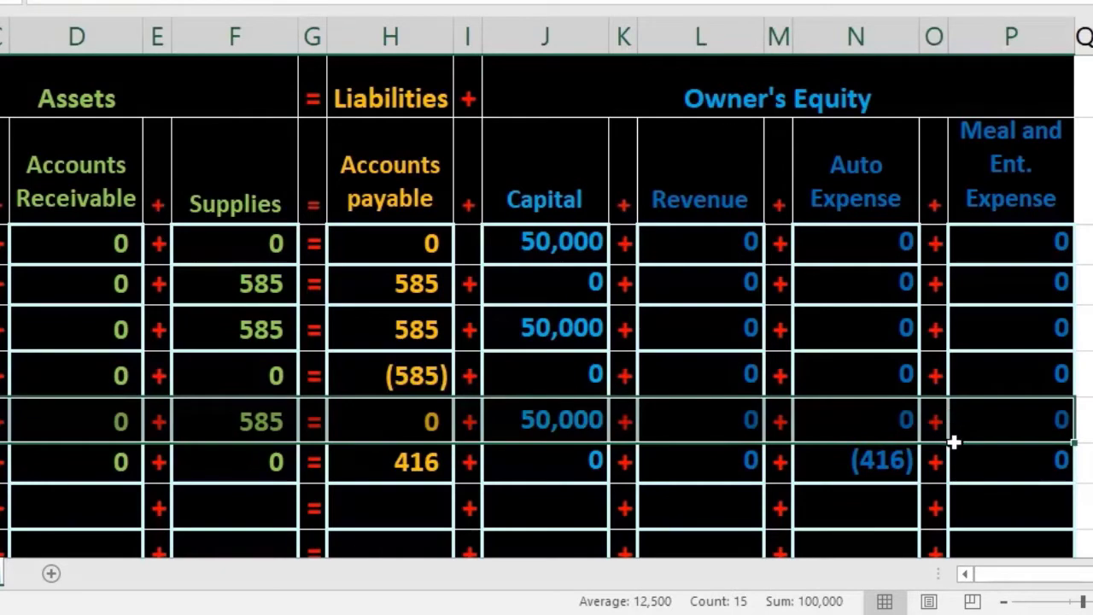
drag(953, 440, 954, 455)
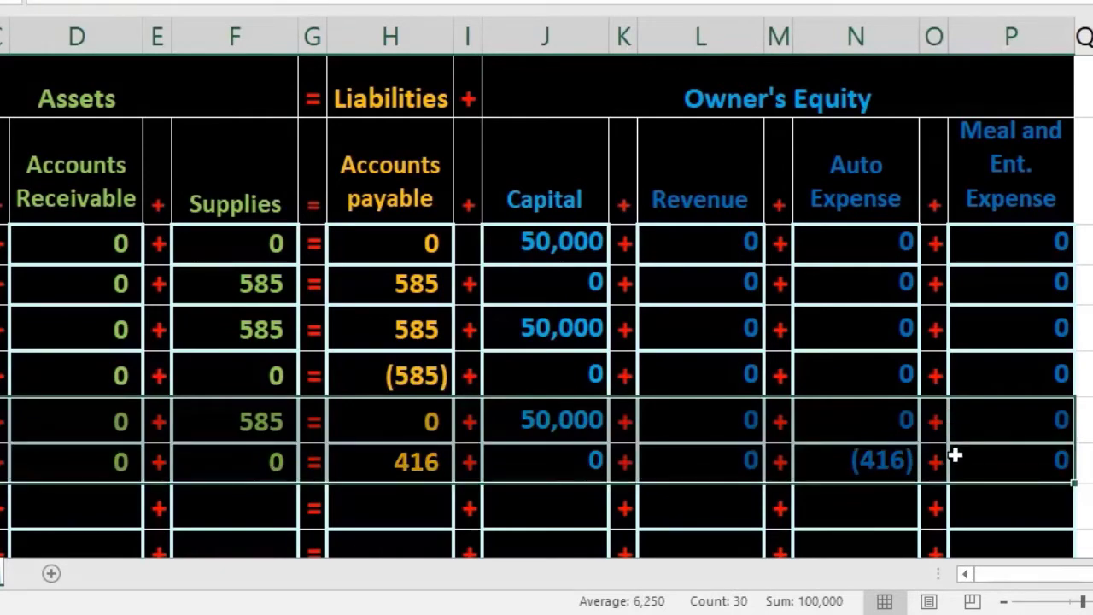
drag(954, 455, 953, 486)
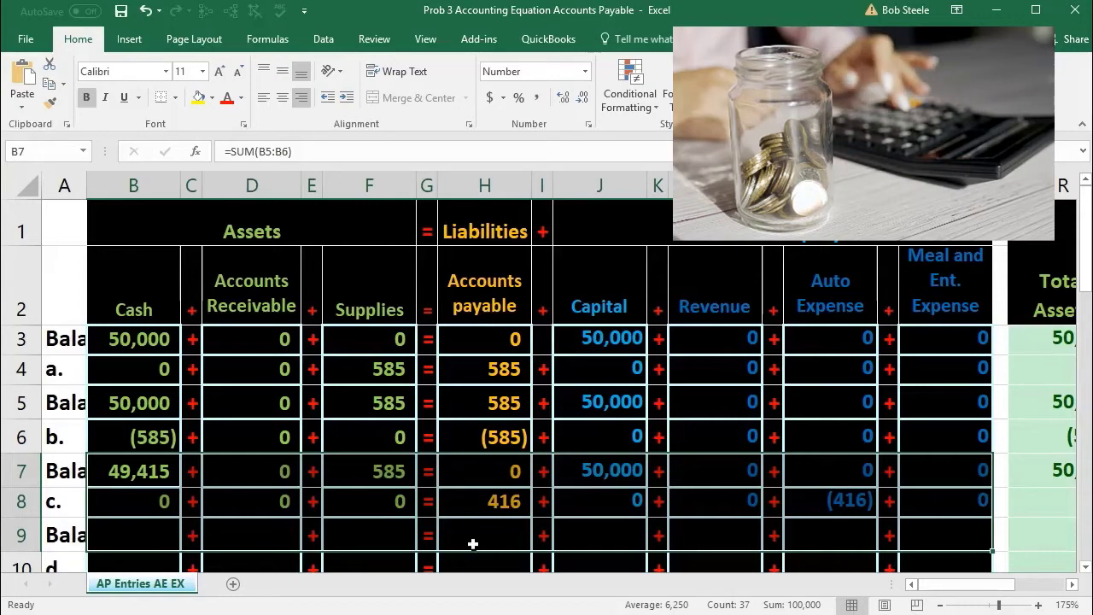
- Calculate the Accounts payable balance after transaction c in H9 with a SUM of H7:H8
click(505, 537)
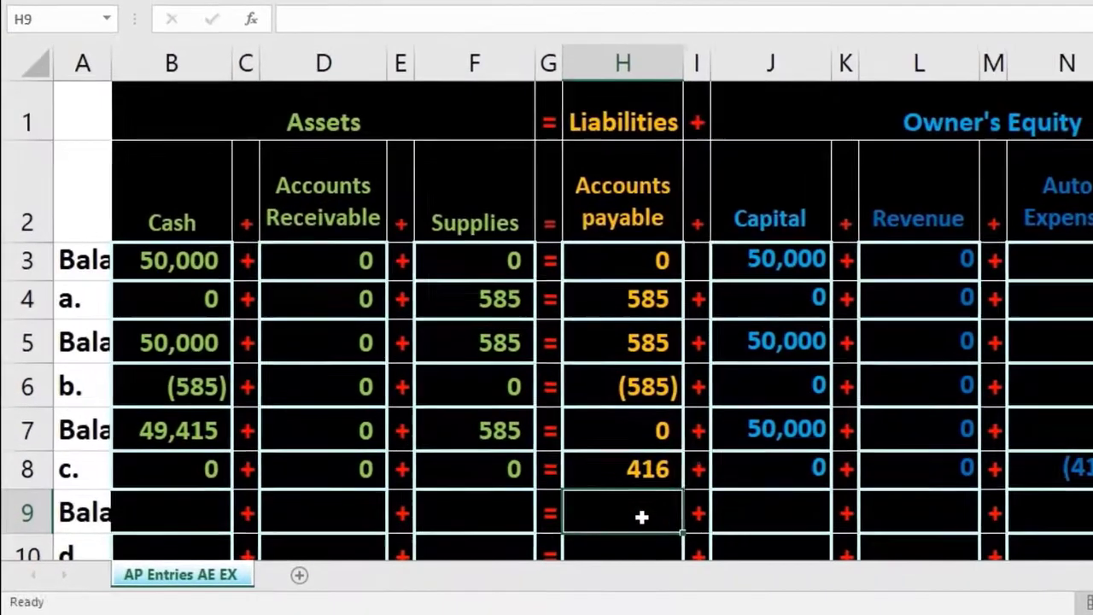
text(=sum)
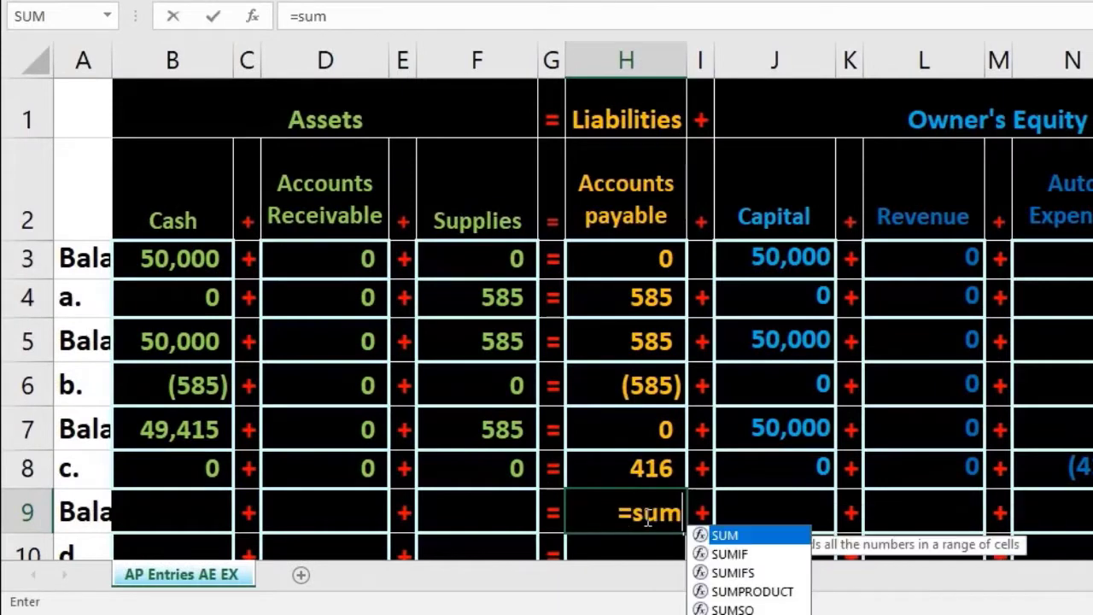
double_click(712, 536)
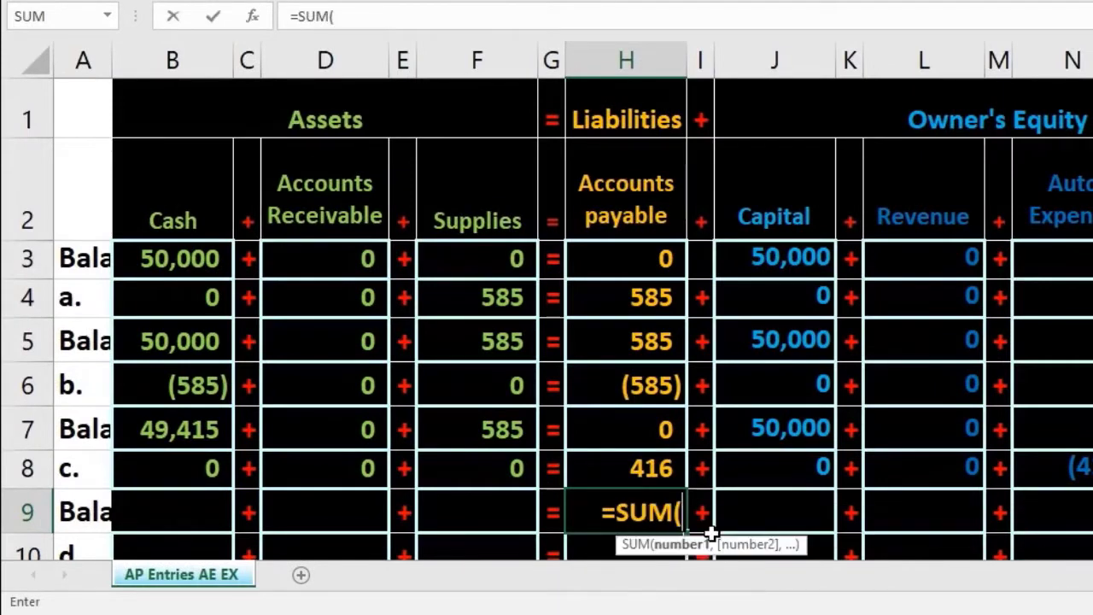
drag(650, 434, 649, 455)
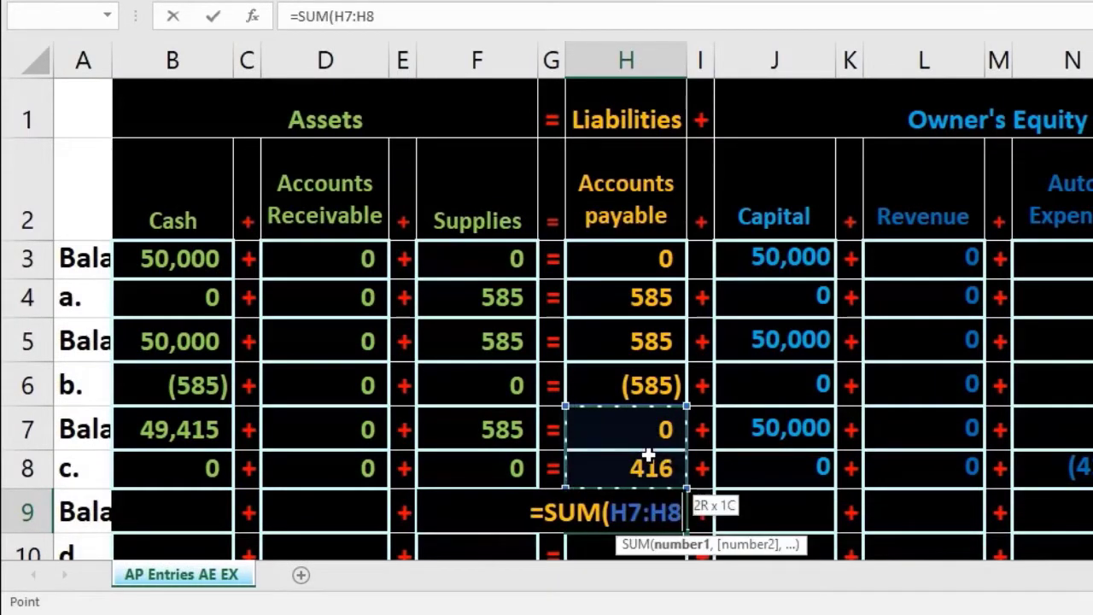
key(Tab)
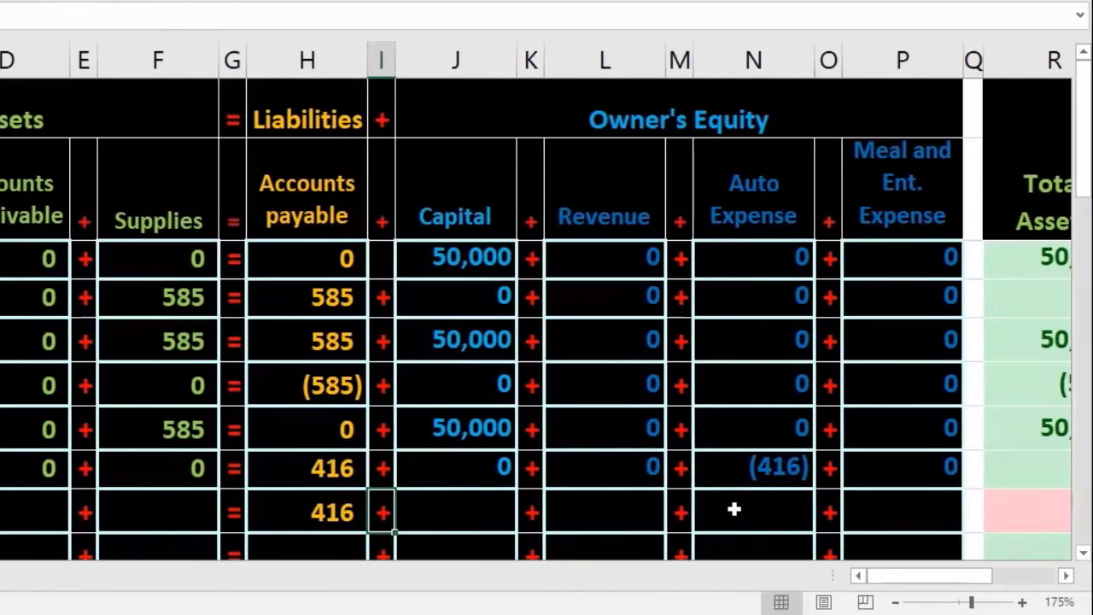
- Calculate the Auto Expense balance after transaction c in N9 with a SUM of N7:N8
click(1052, 508)
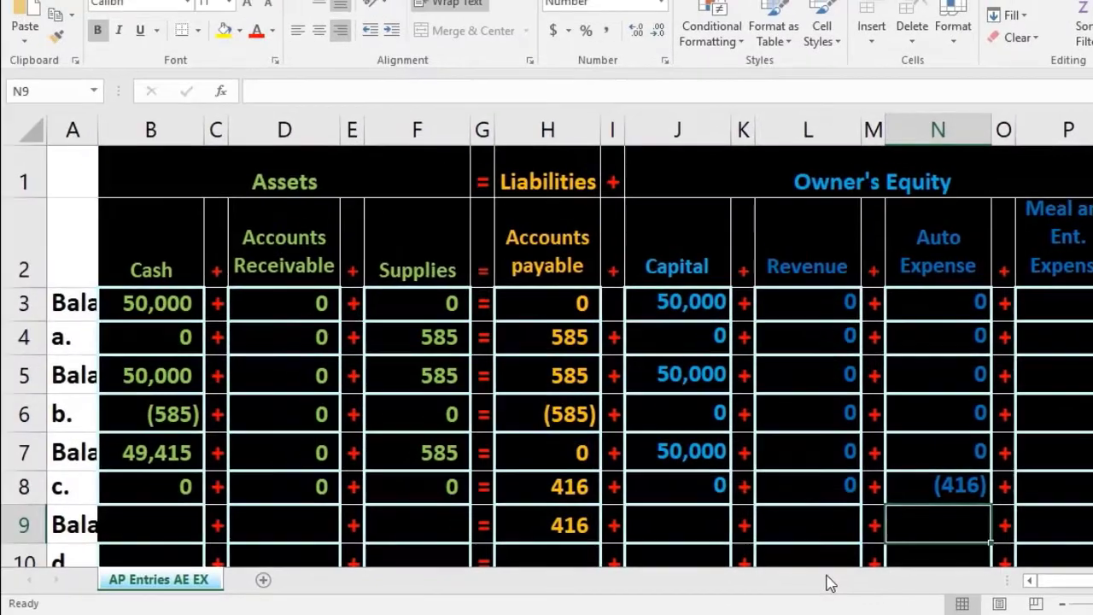
text(=sum)
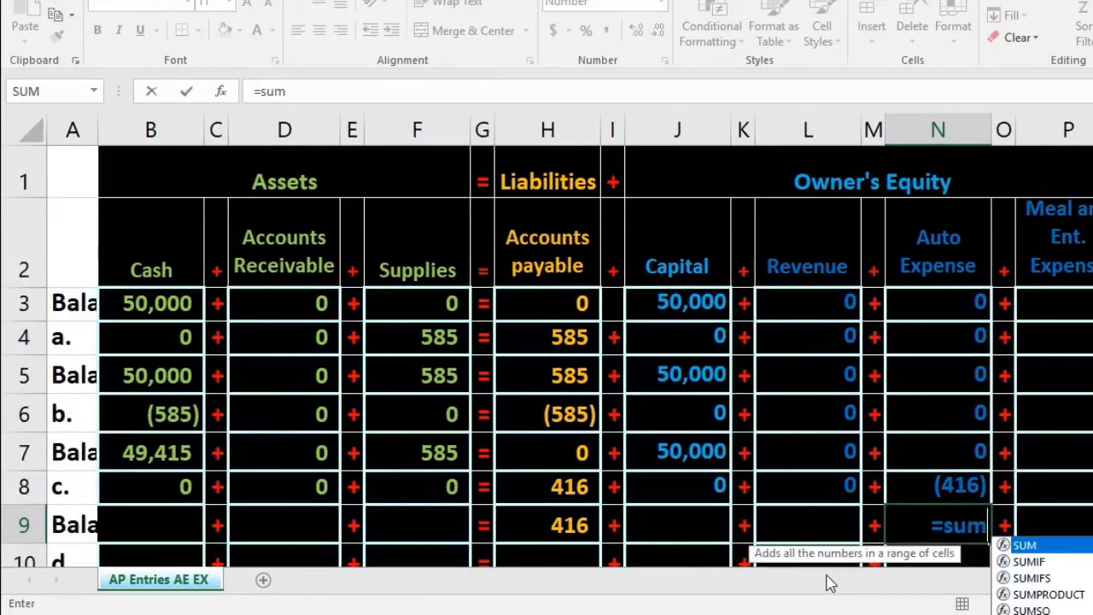
double_click(1021, 546)
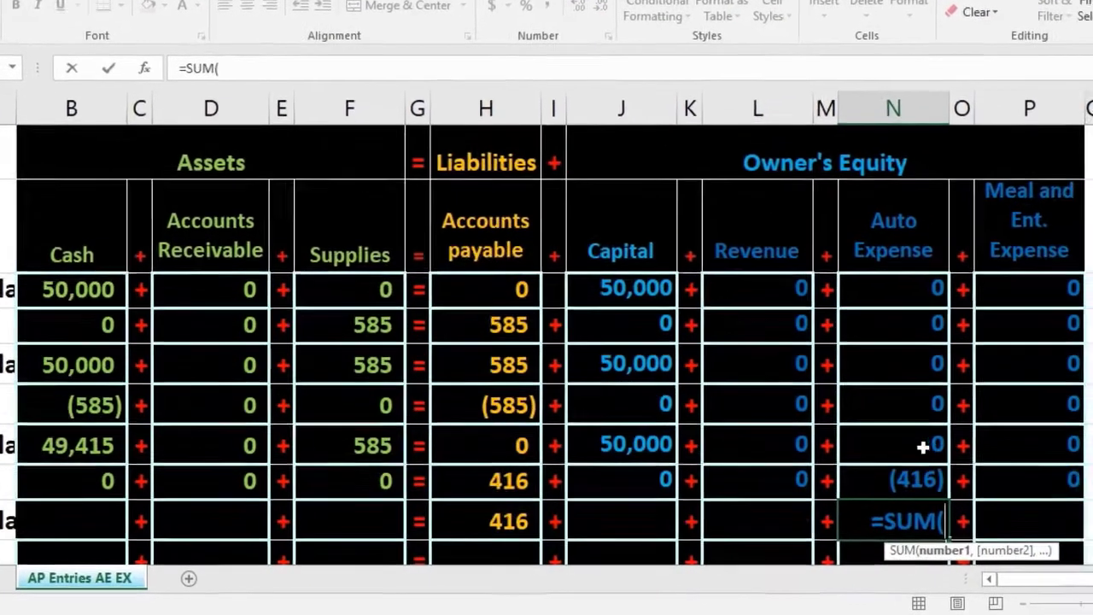
click(939, 451)
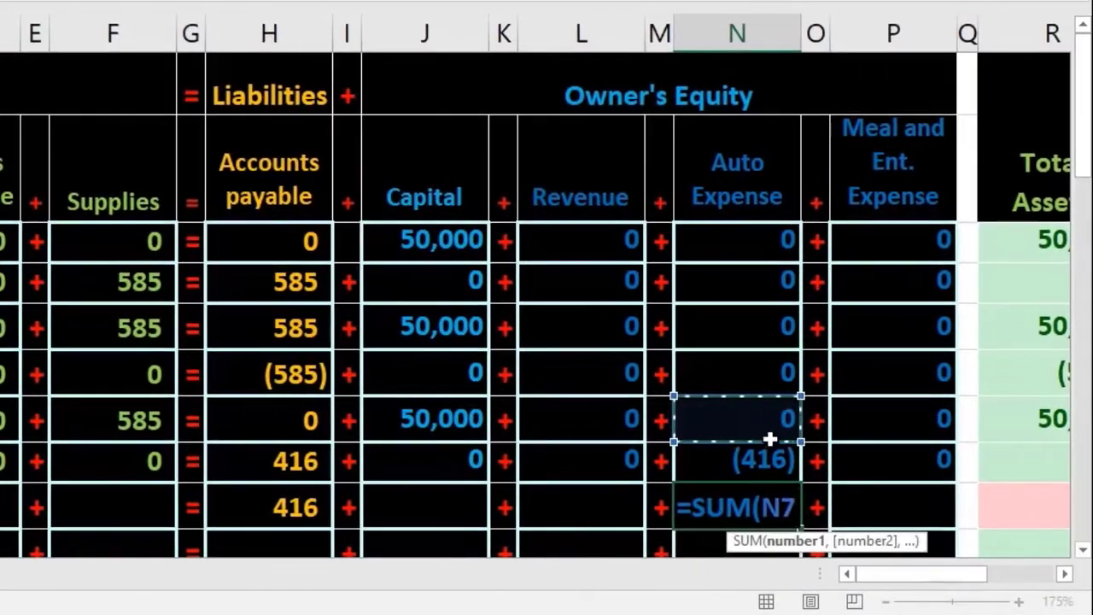
drag(769, 440, 769, 450)
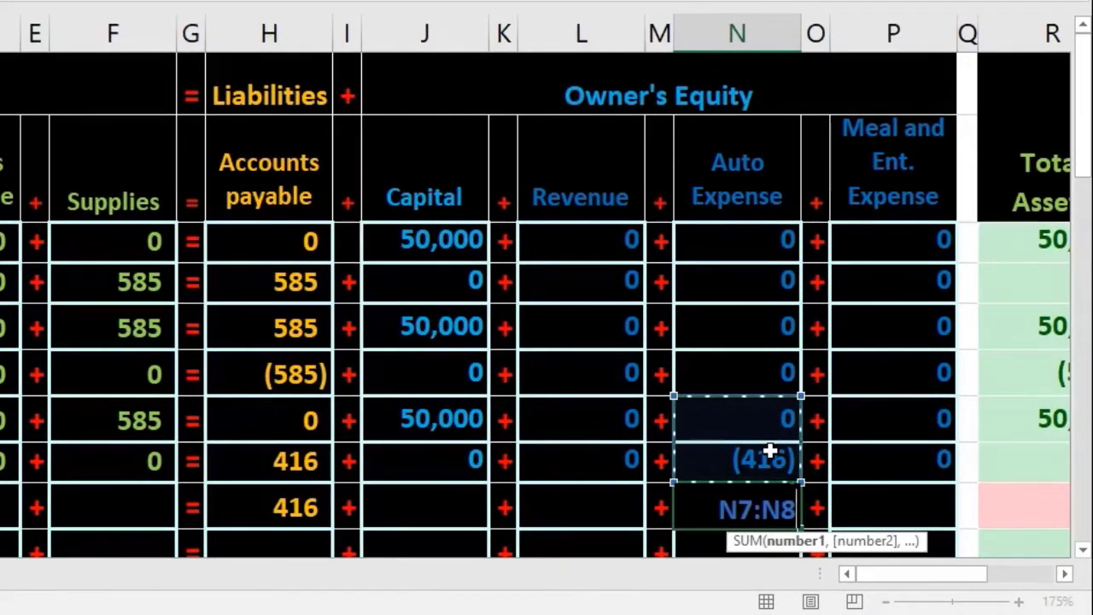
key(Return)
key(Tab)
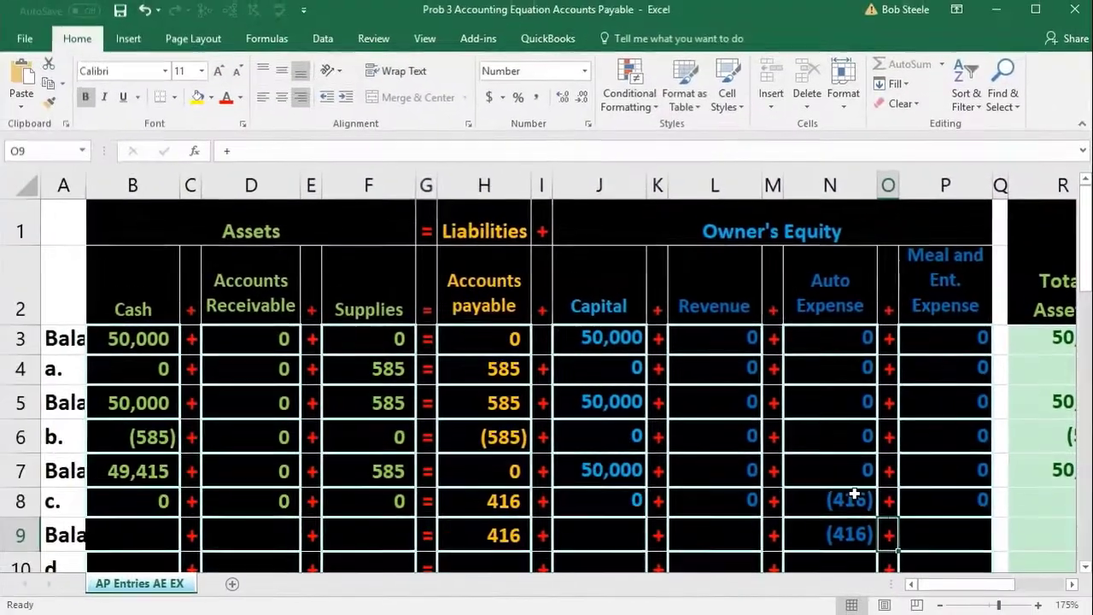
- Compare the Accounts payable and Auto Expense balances before transaction c in H7 and N7 with the rows beneath them
mouse_move(927, 583)
mouse_down()
mouse_move(944, 584)
mouse_move(920, 583)
mouse_up()
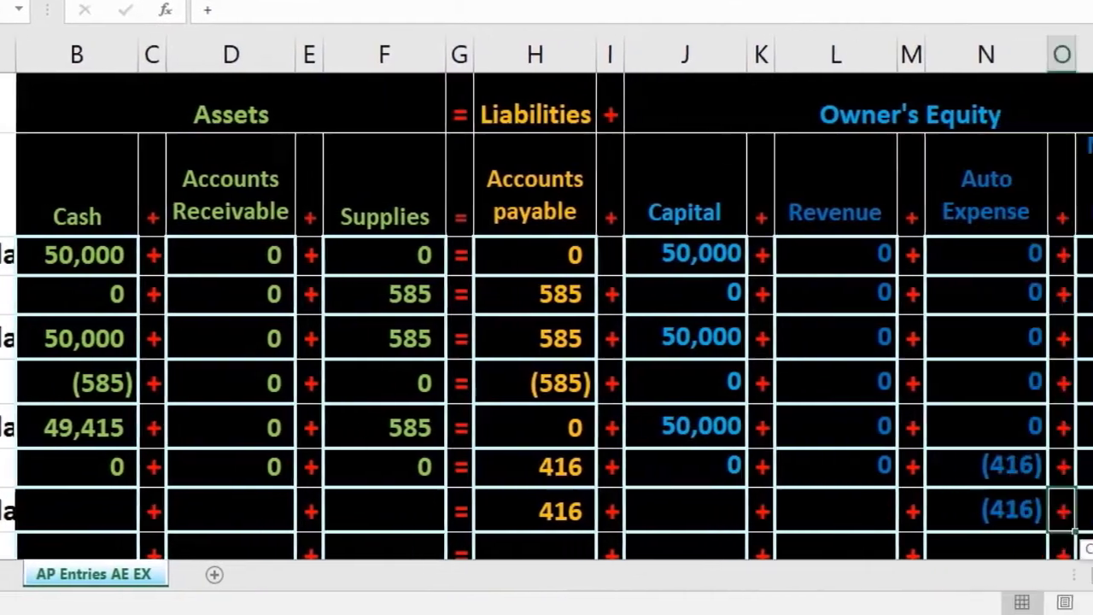
drag(905, 574, 885, 601)
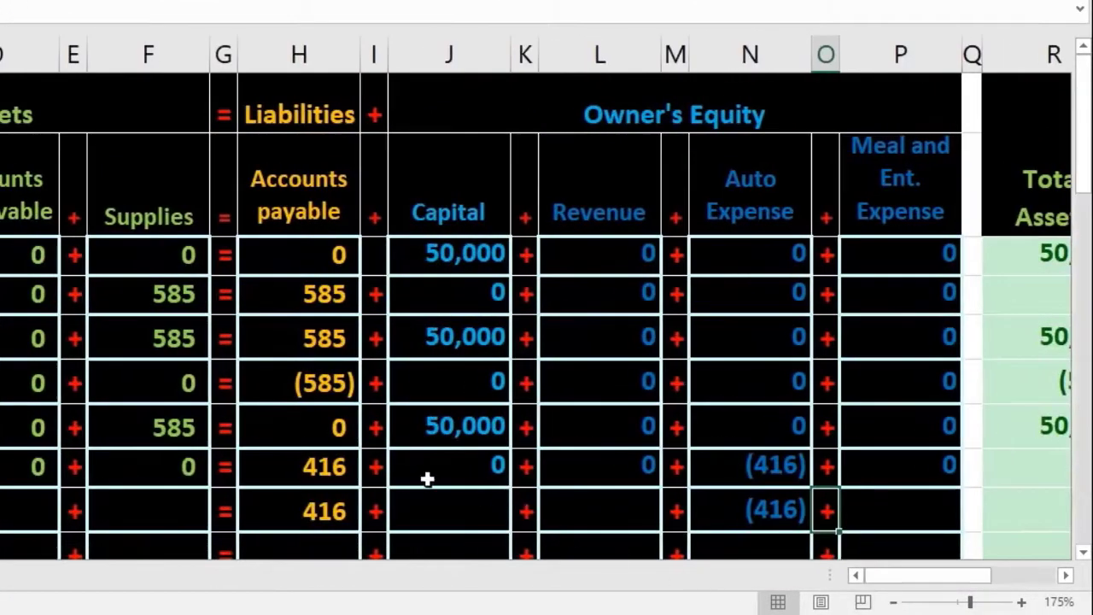
click(321, 430)
click(756, 422)
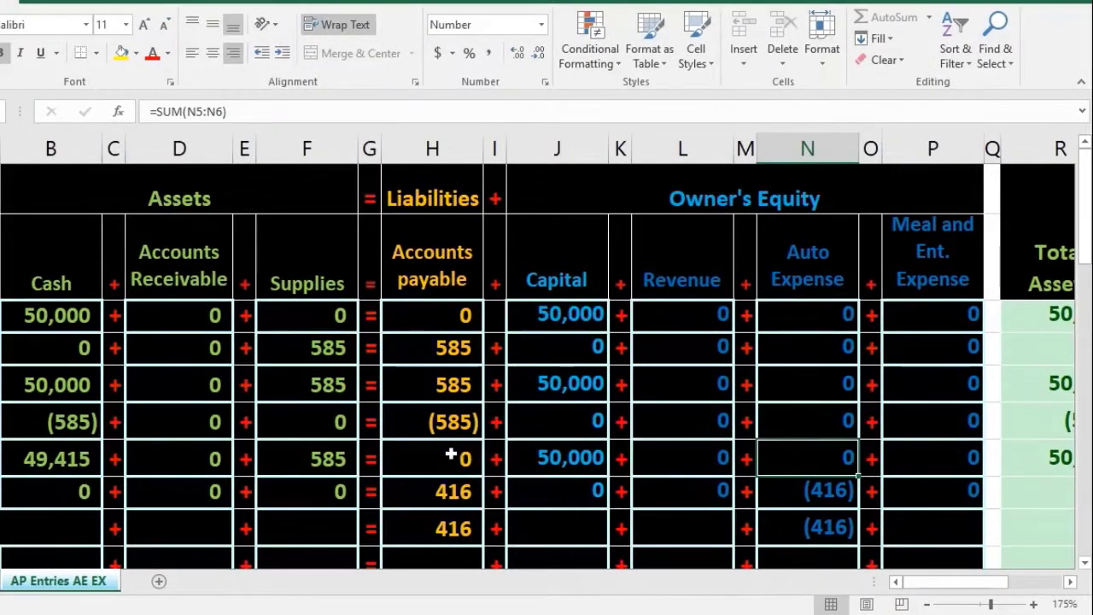
click(450, 454)
click(790, 449)
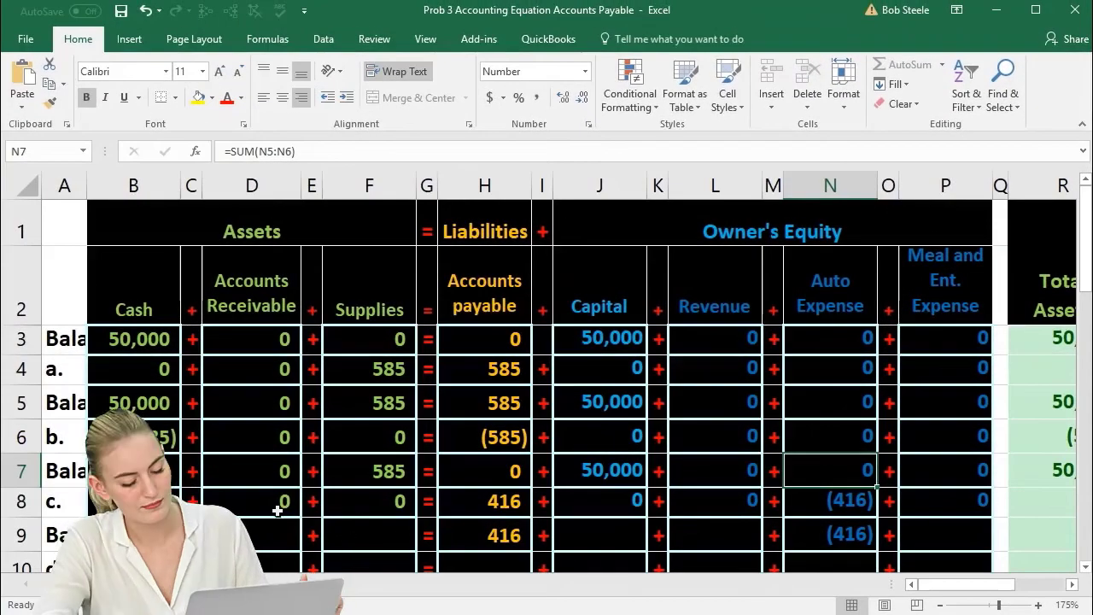
- Total the Cash column's balance after transaction c in B9 by summing B7:B8
click(153, 471)
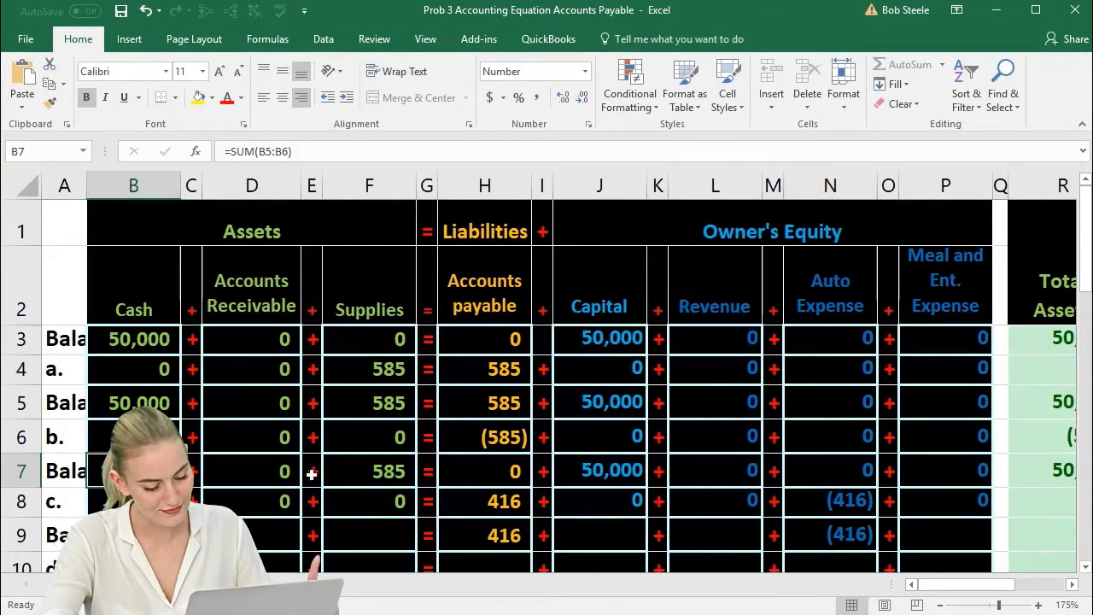
click(358, 470)
click(574, 479)
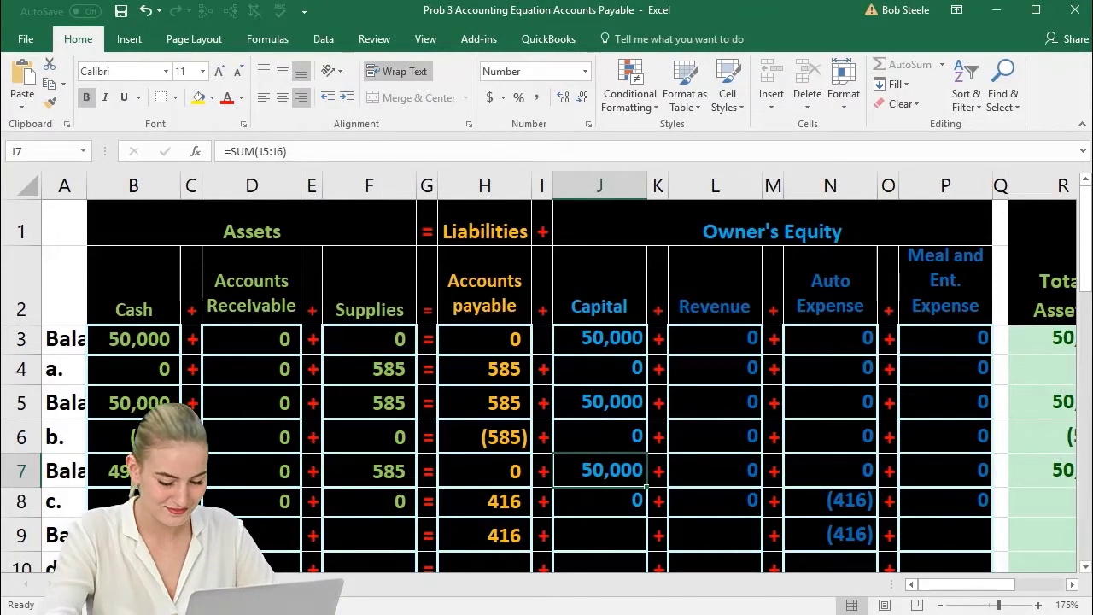
click(133, 535)
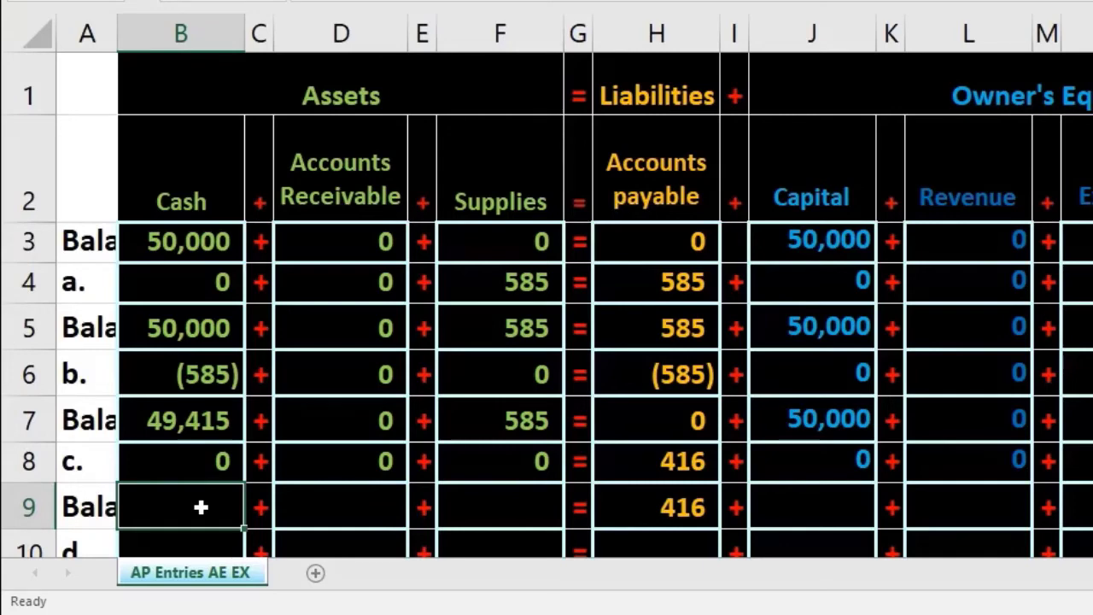
text(=sum)
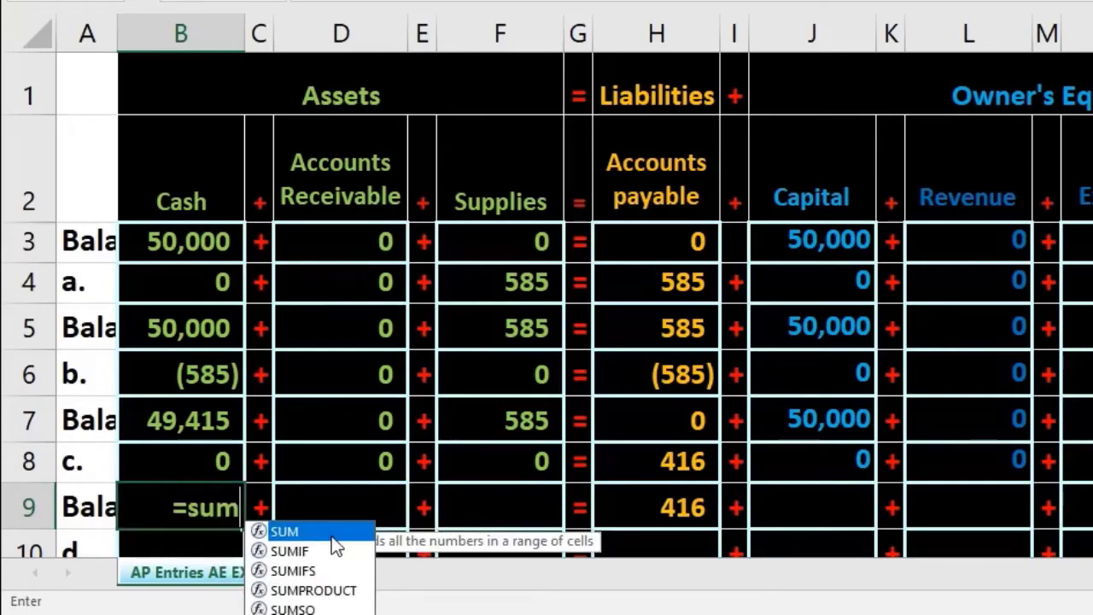
double_click(311, 533)
drag(189, 427, 189, 453)
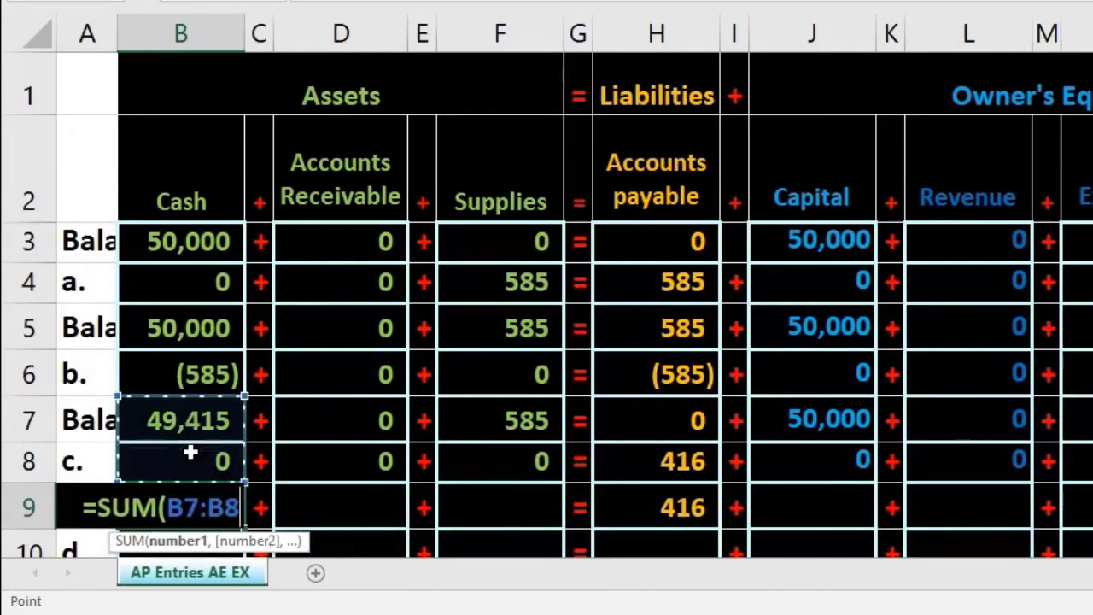
key(Tab)
key(Tab)
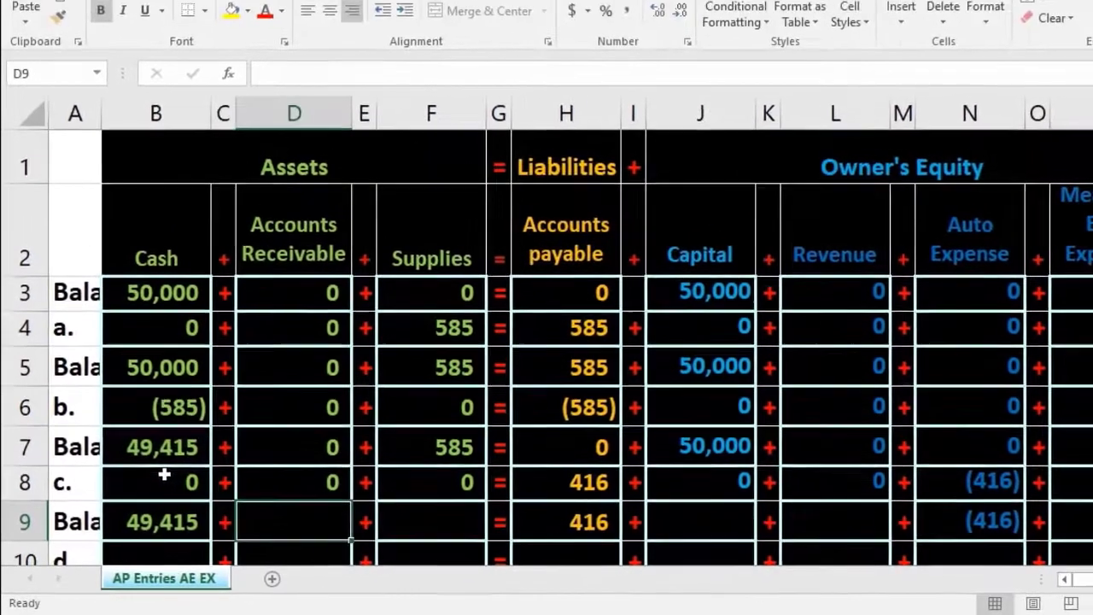
- Calculate the Supplies balance in F9 with a SUM of F7:F8
click(411, 508)
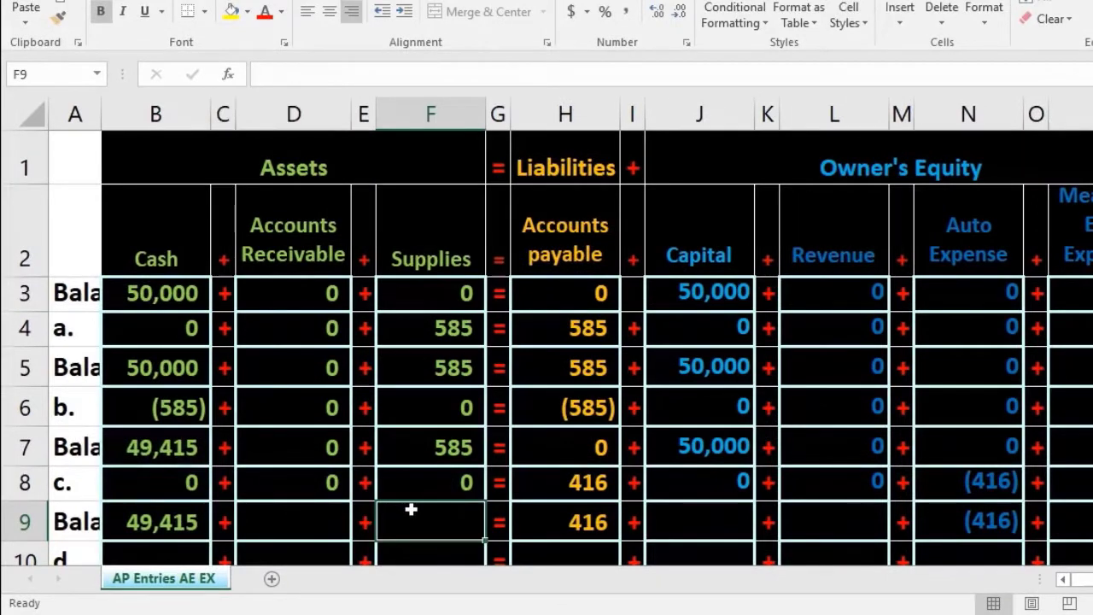
text(=sum)
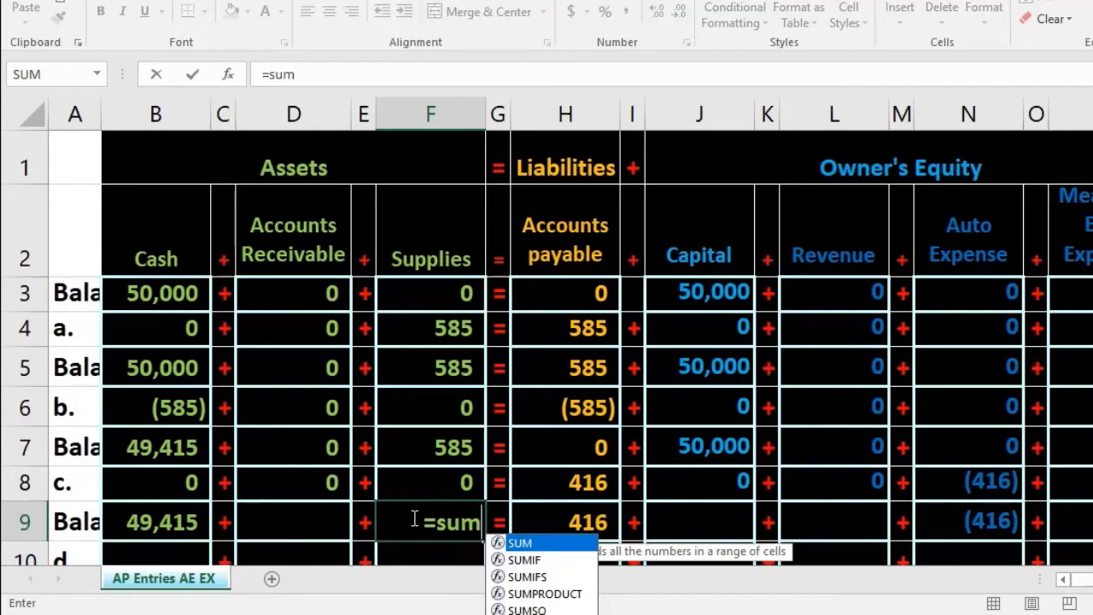
double_click(554, 543)
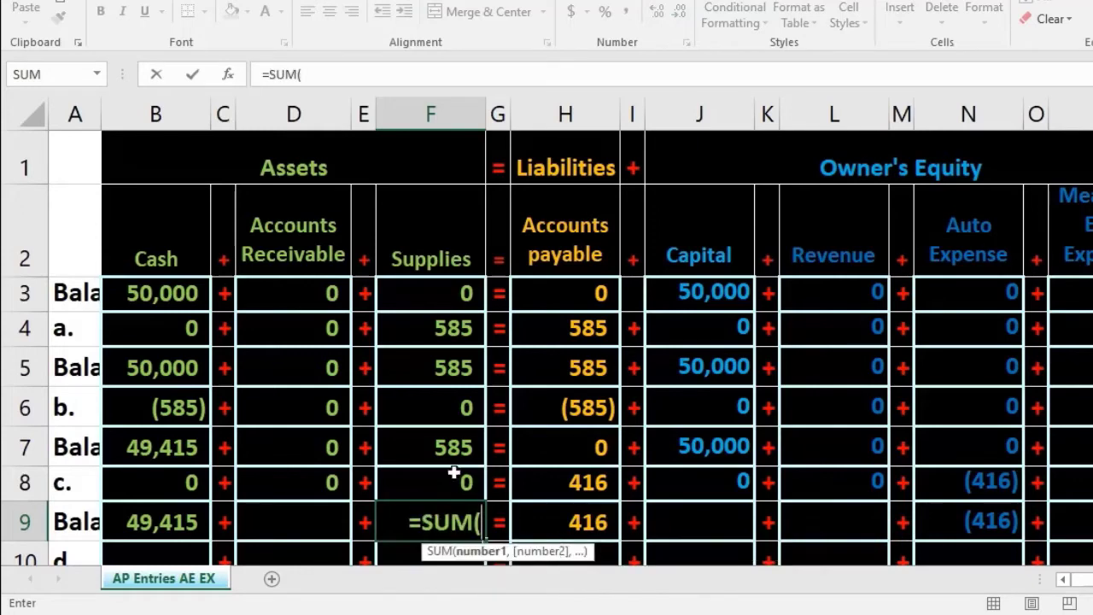
drag(429, 451, 430, 478)
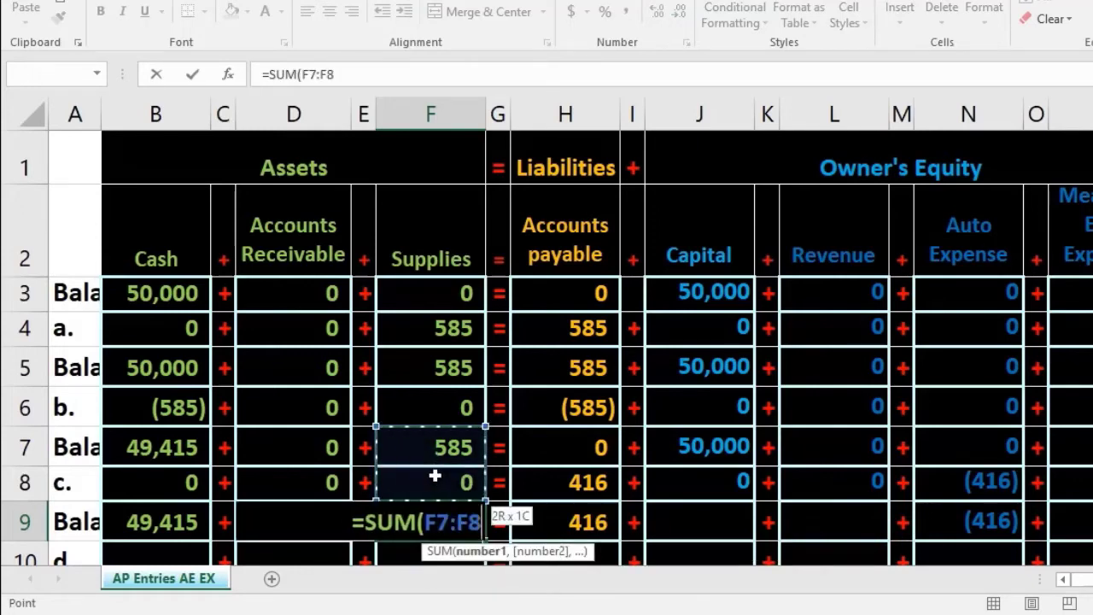
key(Tab)
- Calculate the Capital balance in J9 with a SUM of J7:J8
key(Tab)
key(Tab)
key(Tab)
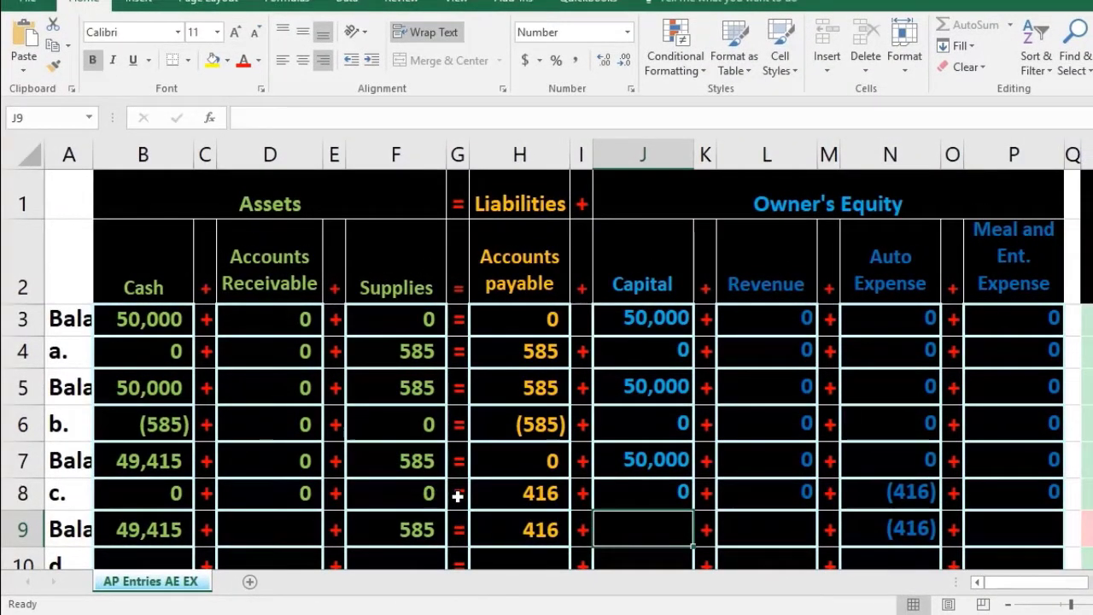
text(=sum)
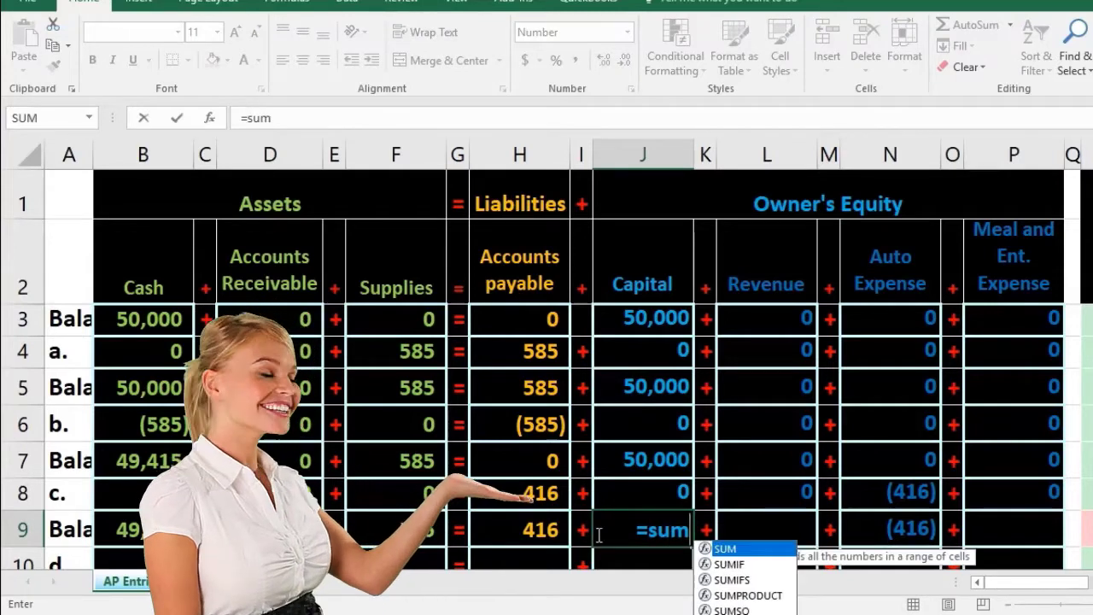
double_click(707, 548)
drag(644, 459, 648, 487)
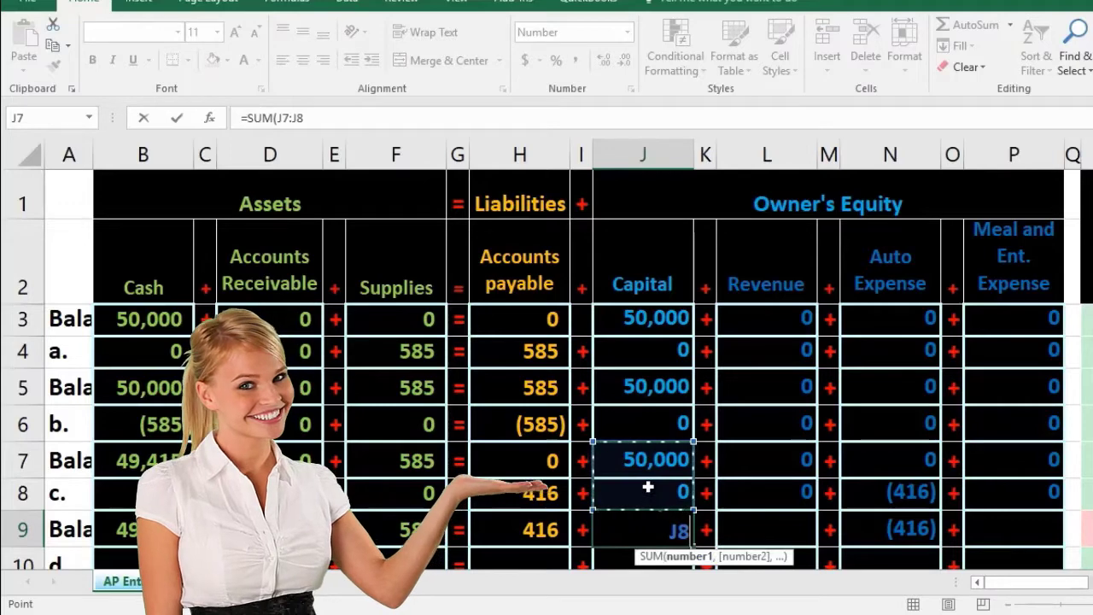
key(Tab)
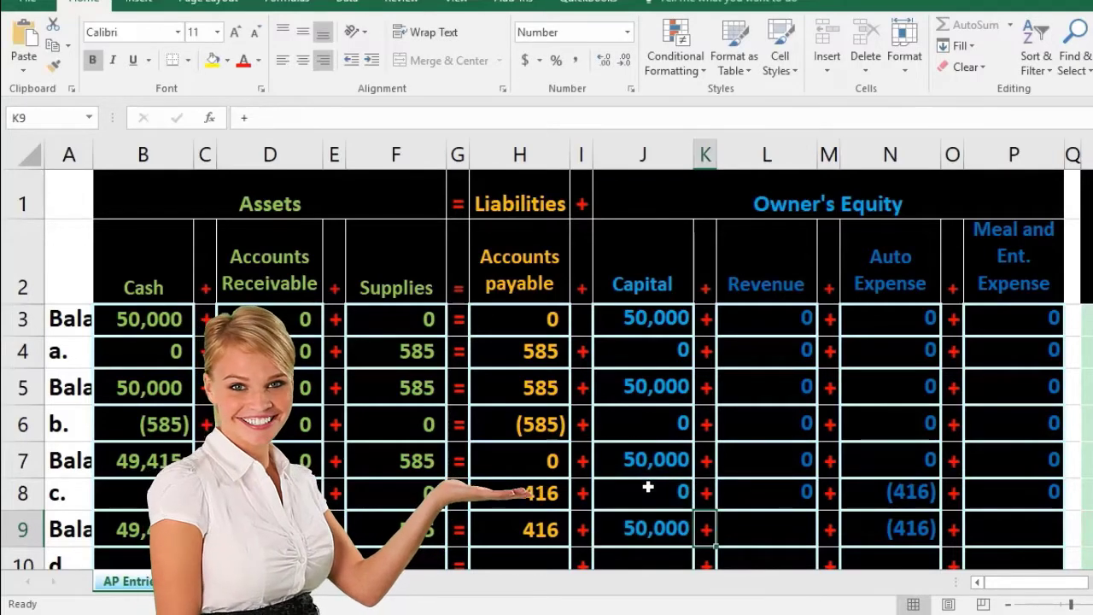
- Fill in the missing Accounts Receivable balance in D9 with a SUM of D7:D8
drag(982, 589, 1004, 602)
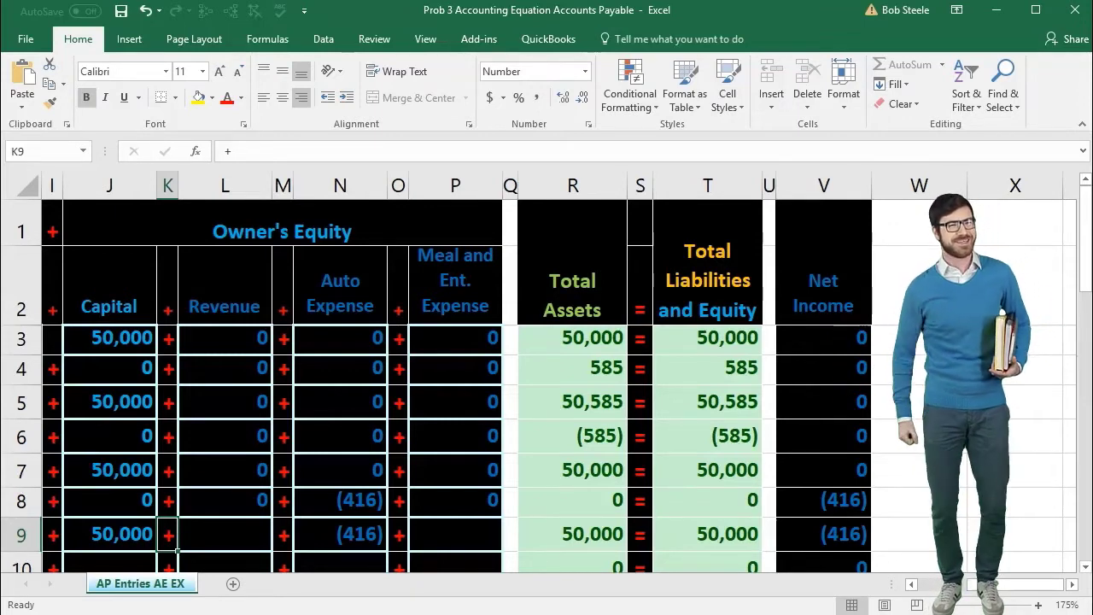
drag(1007, 591, 913, 589)
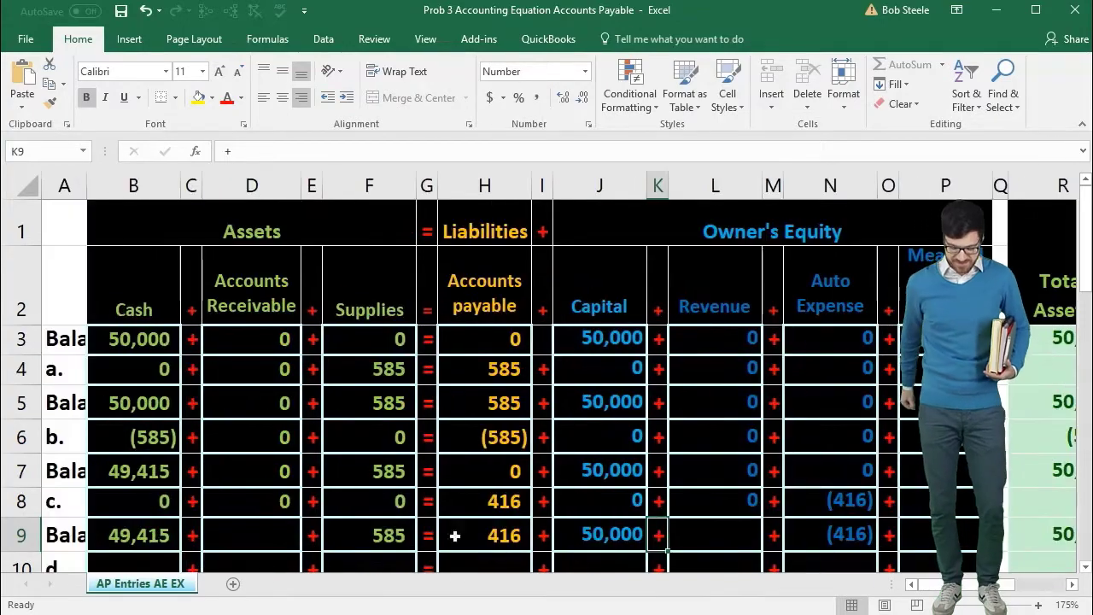
scroll(353, 539, down, 1)
scroll(333, 538, up, 1)
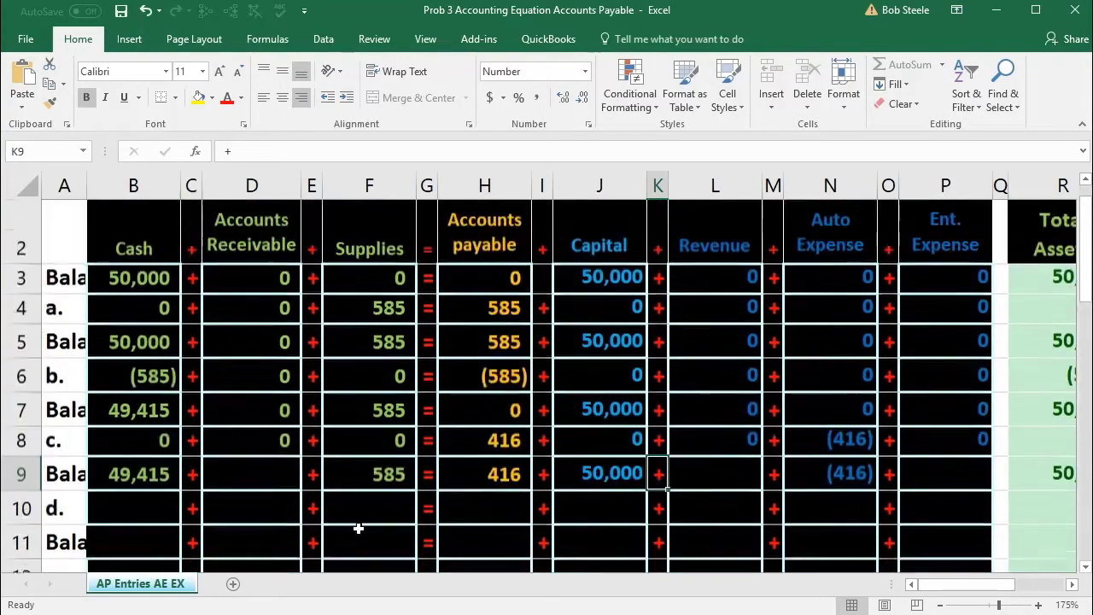
click(283, 535)
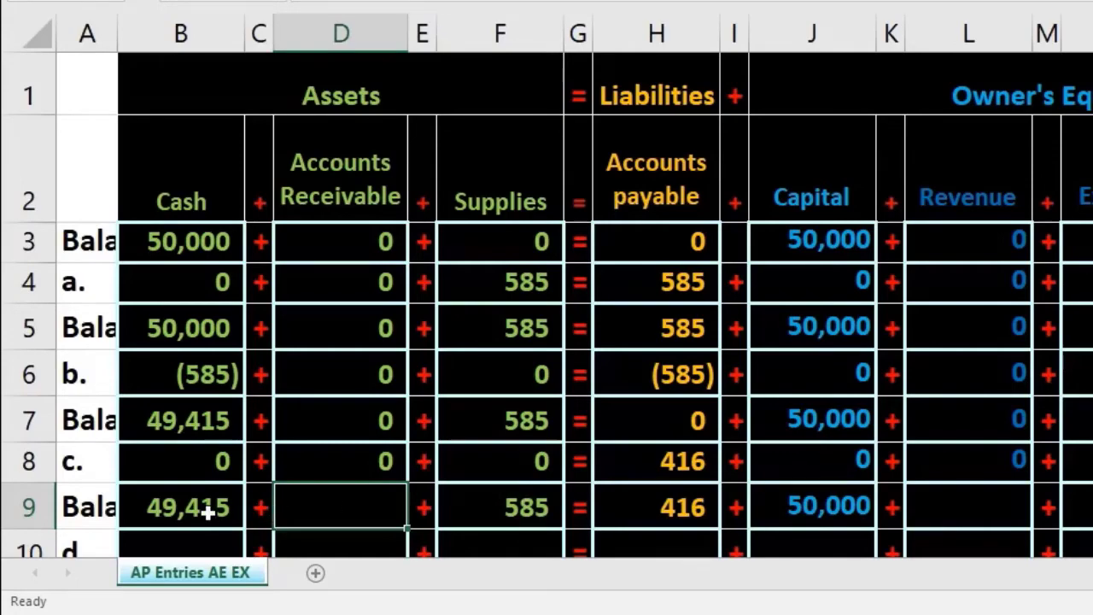
text(=sum)
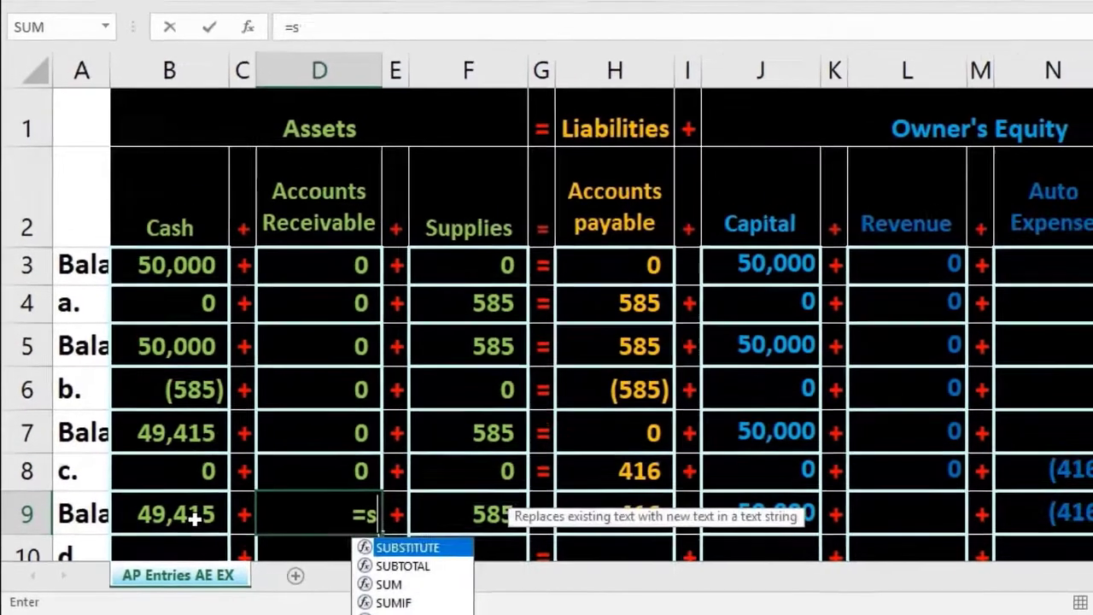
text(()
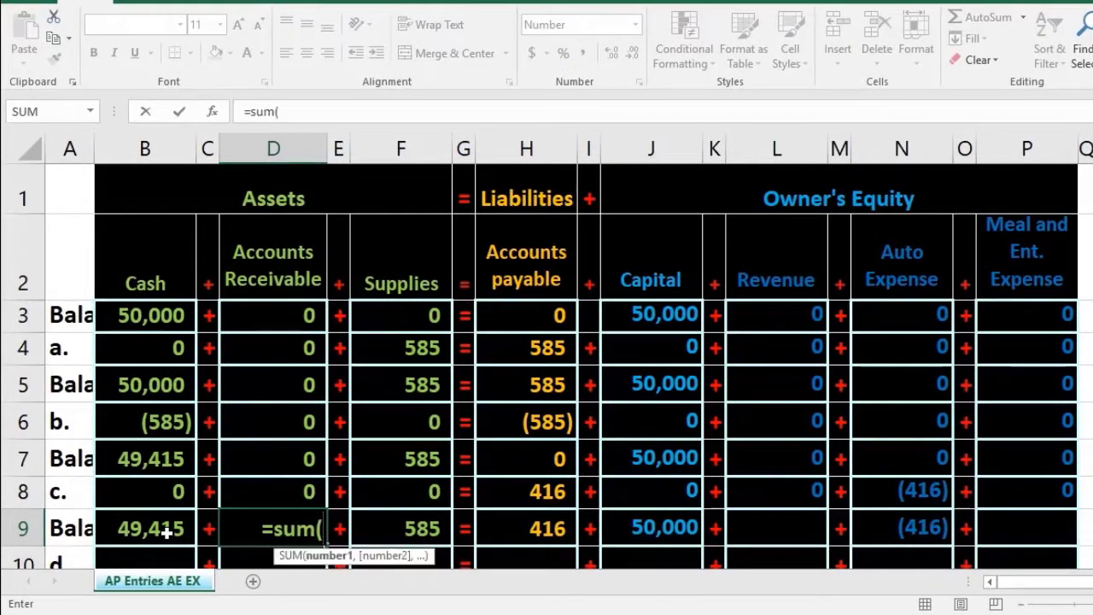
key(Up)
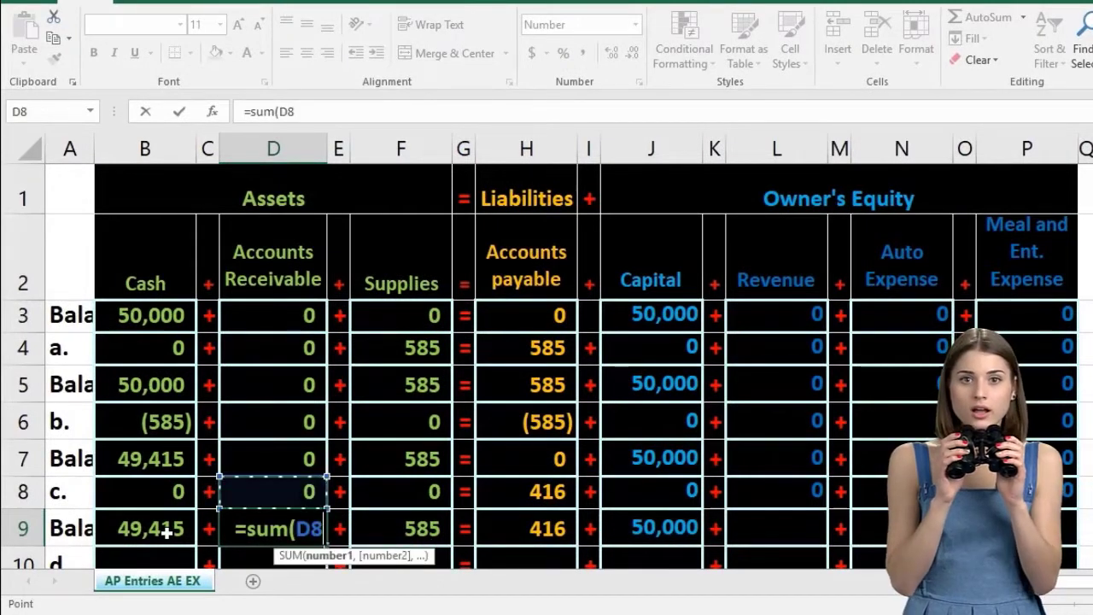
key(shift+Up)
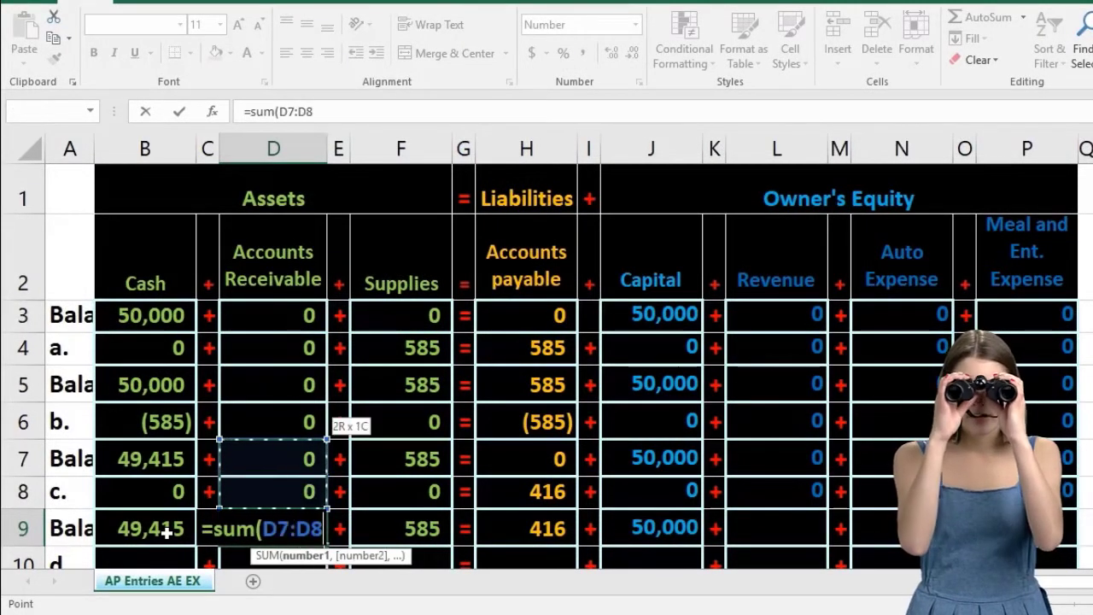
key(Tab)
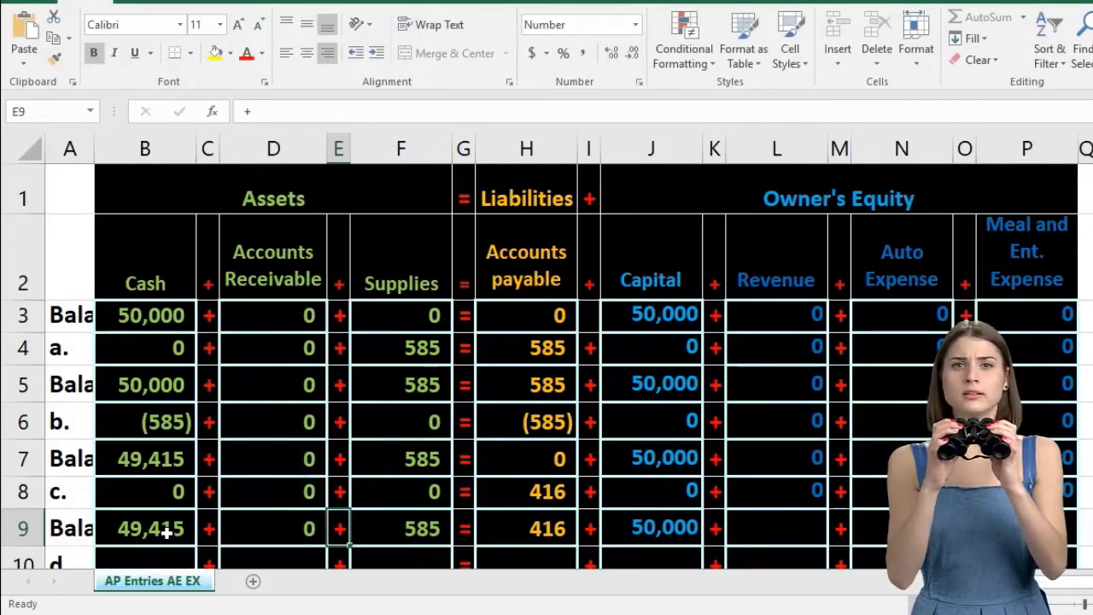
- Enter a SUM of L7:L8 in L9 as the Revenue balance after transaction c
key(Tab)
key(Tab)
key(Tab)
key(Tab)
key(Tab)
key(Tab)
key(Tab)
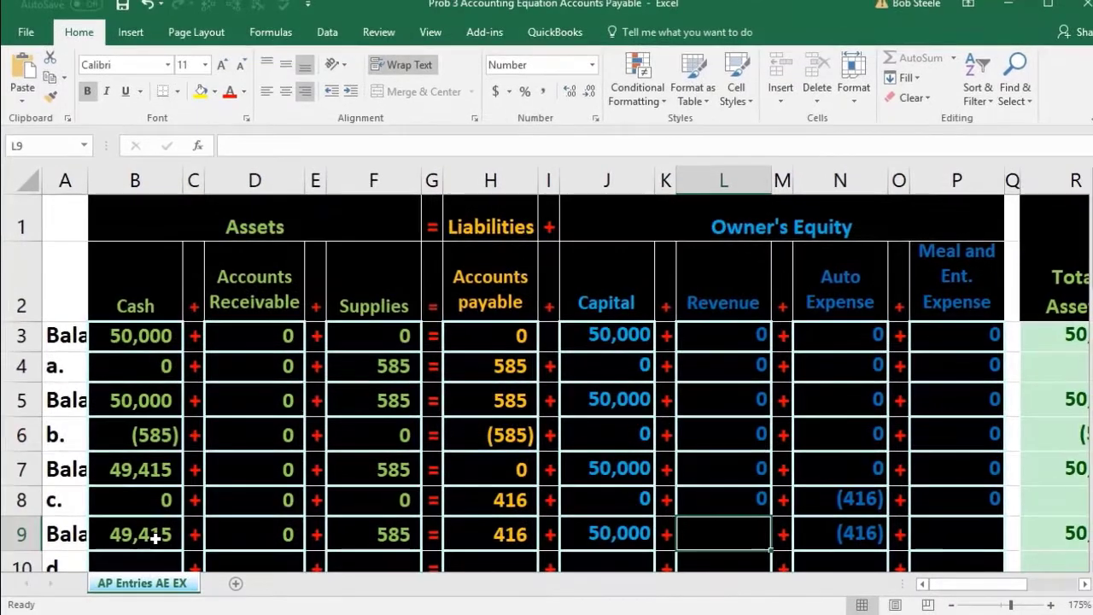
text(=sum)
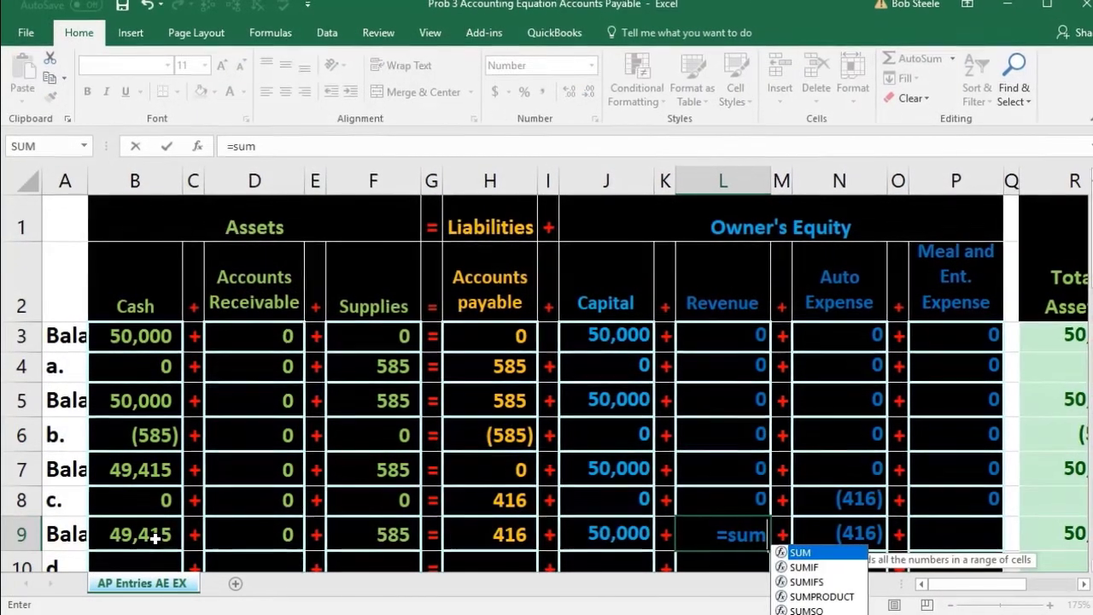
text(()
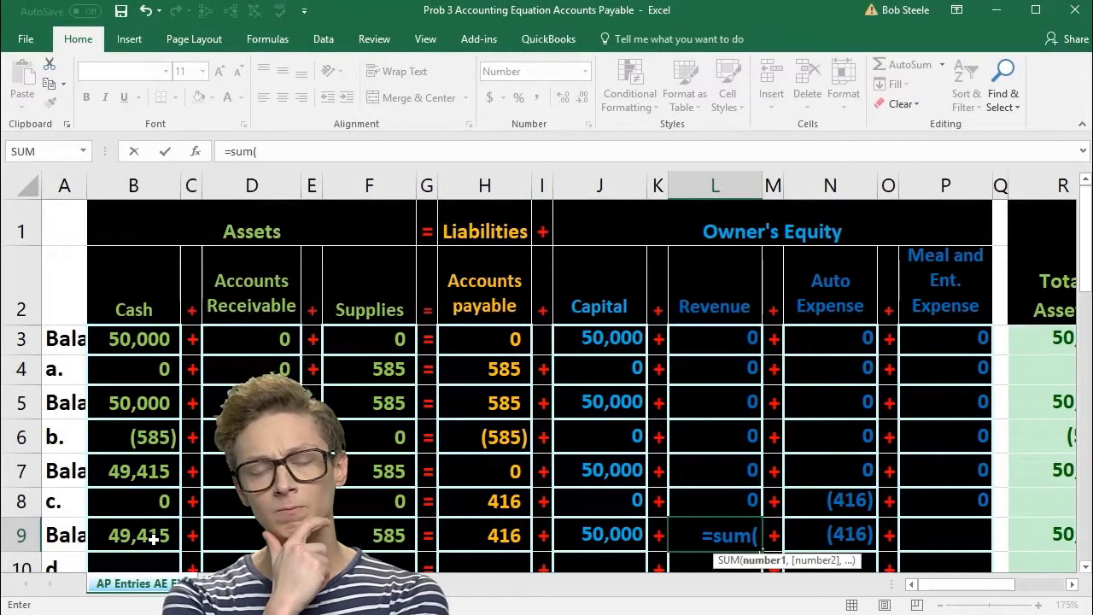
key(Up)
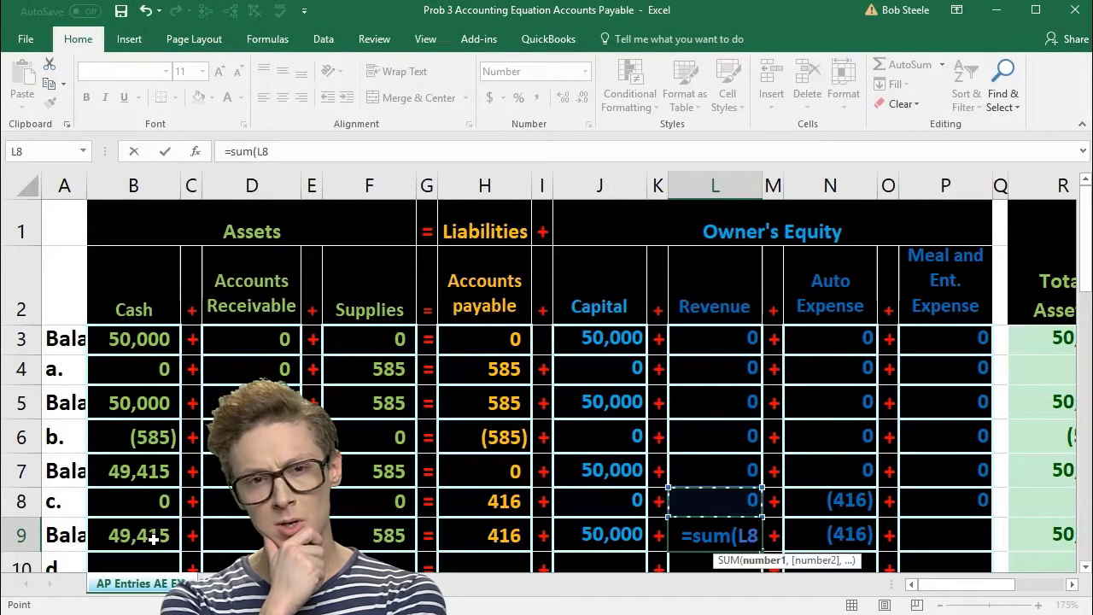
key(shift+Up)
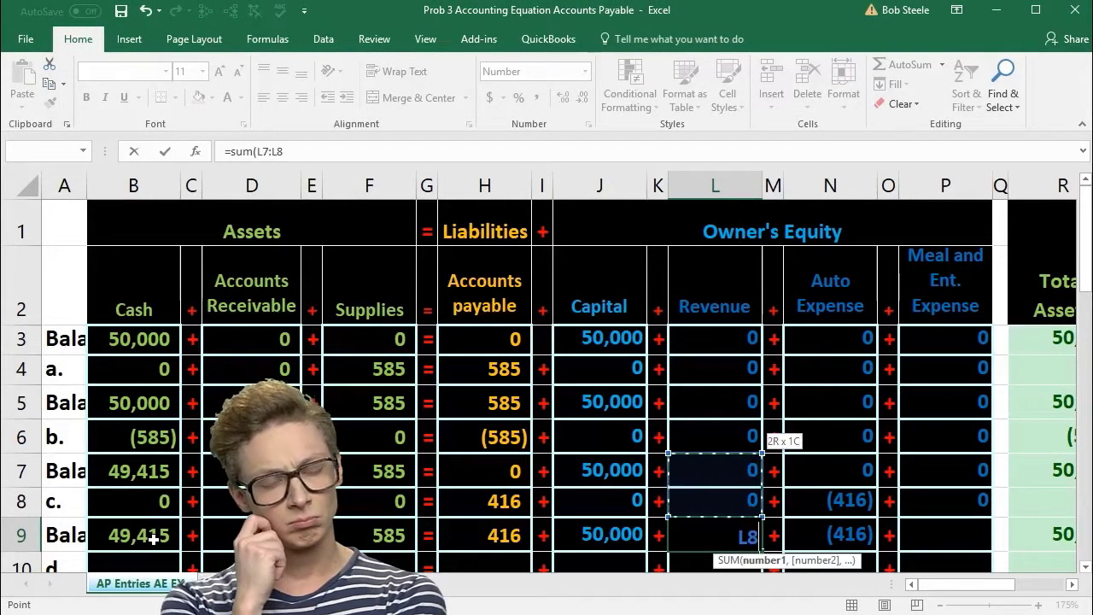
key(Tab)
- Complete the balance row by summing P7:P8 in P9 for Meal and Ent. Expense
key(Tab)
key(Tab)
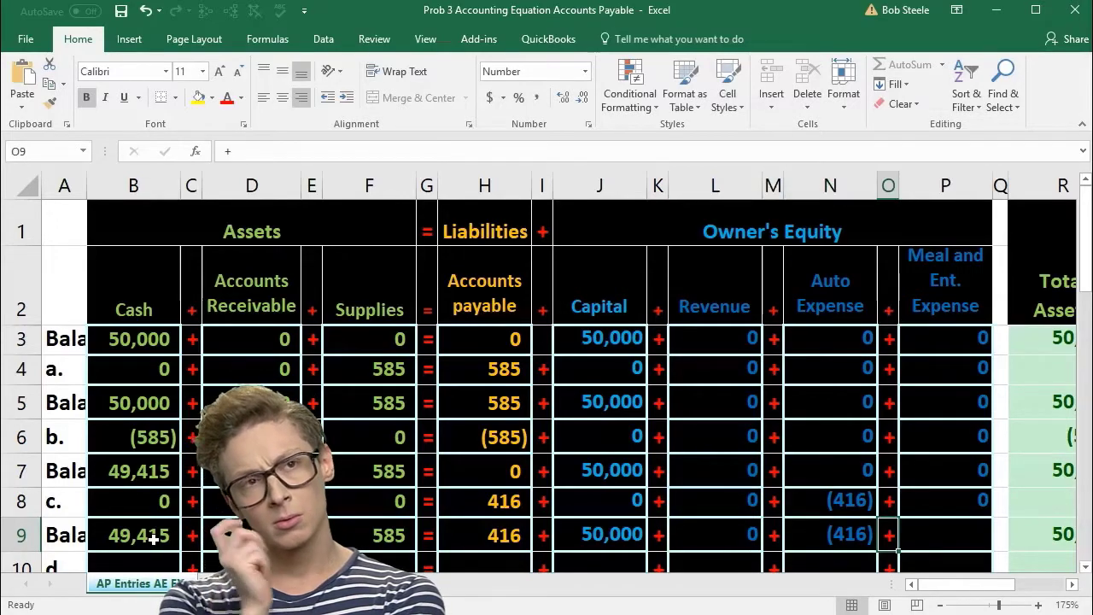
key(Tab)
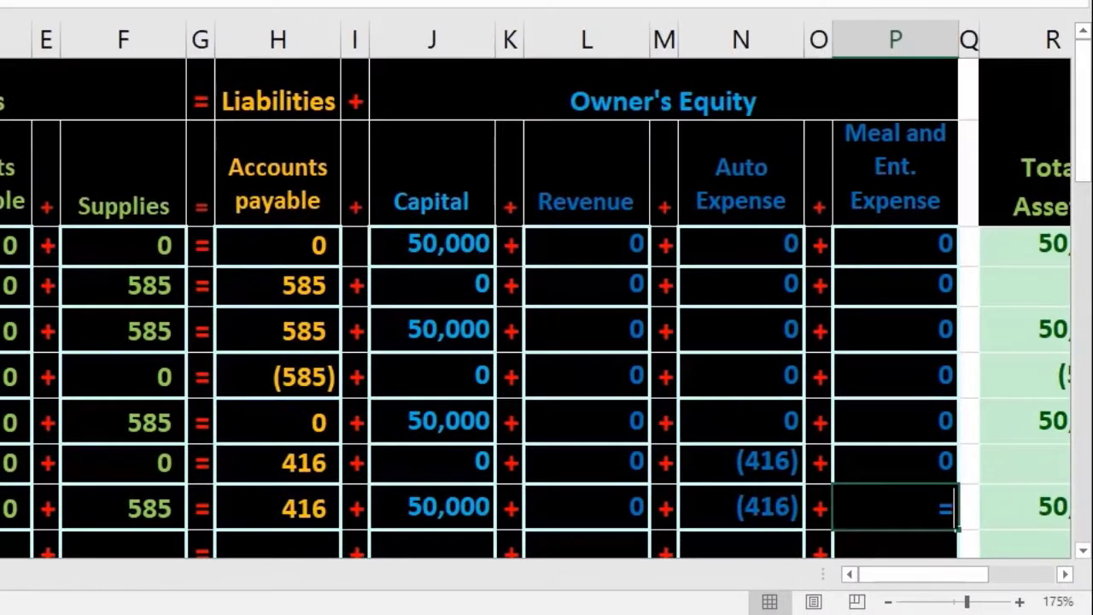
text(=sum)
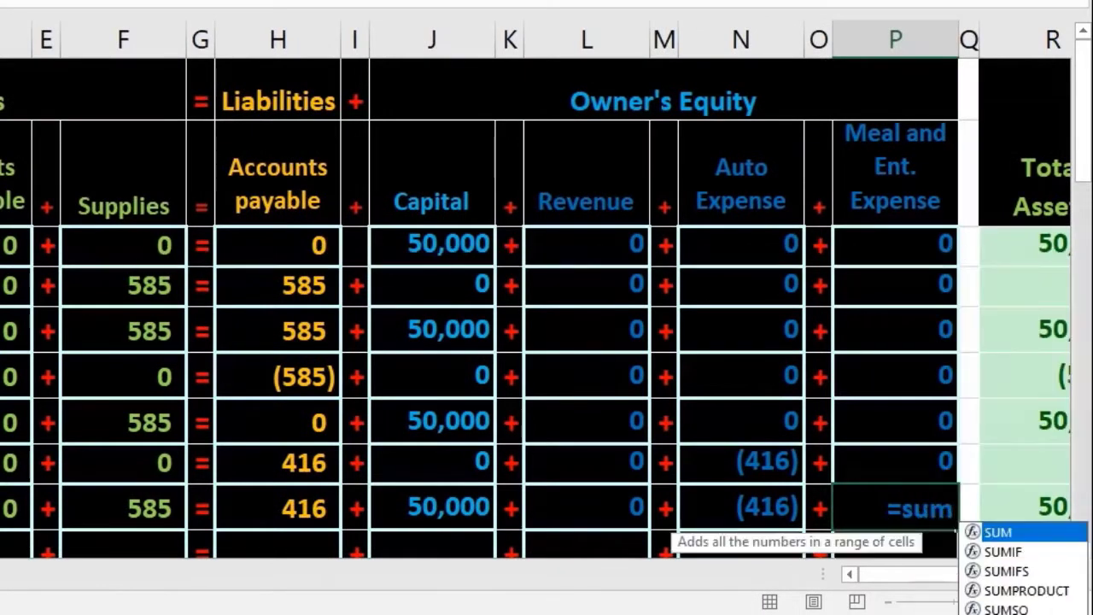
text(()
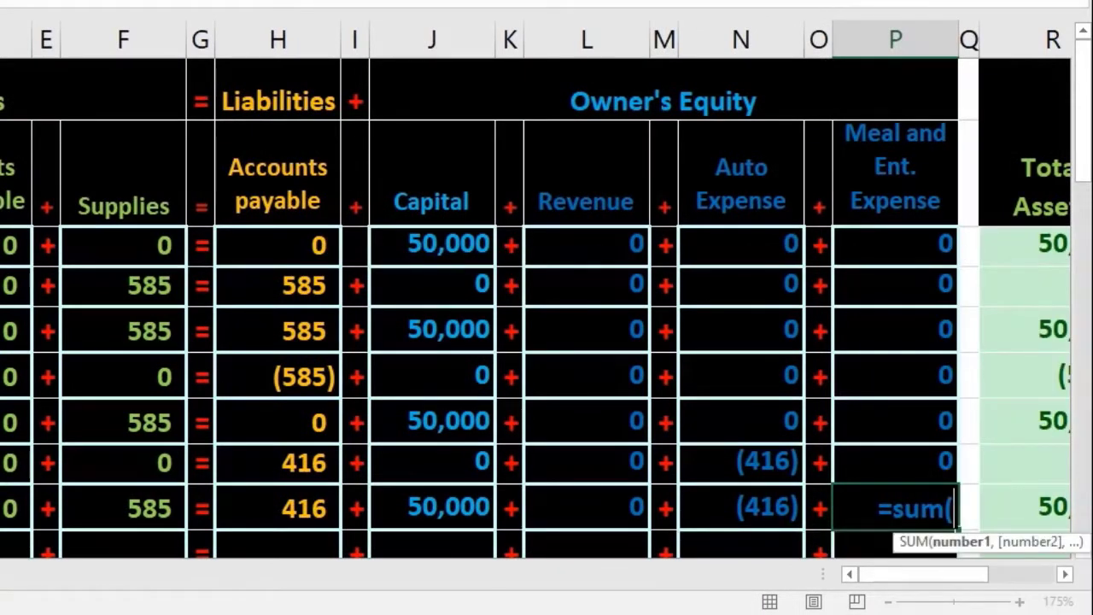
click(894, 461)
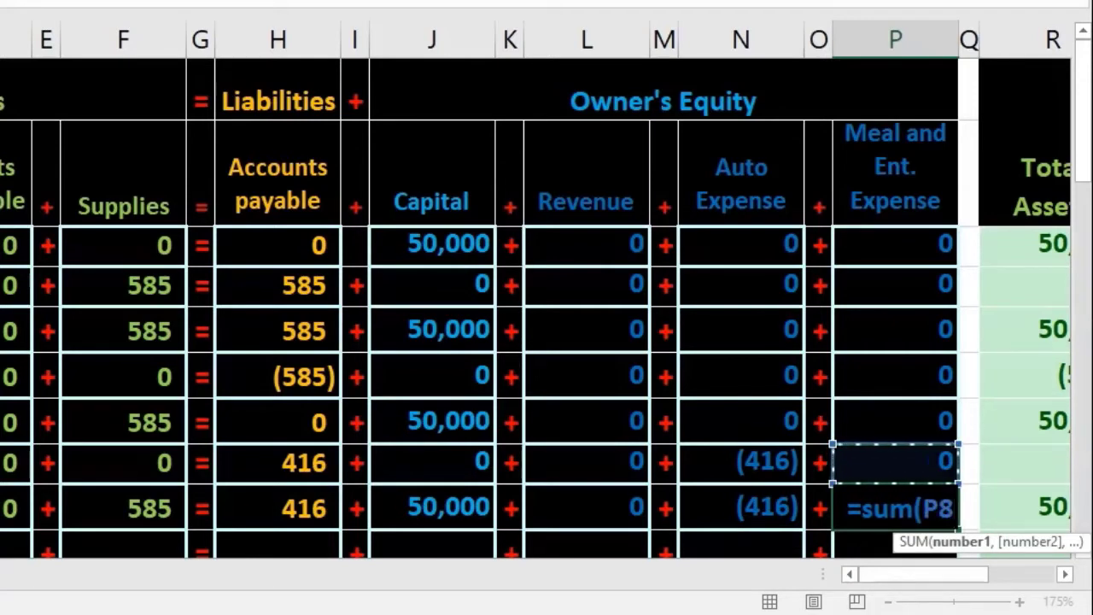
drag(894, 461, 952, 418)
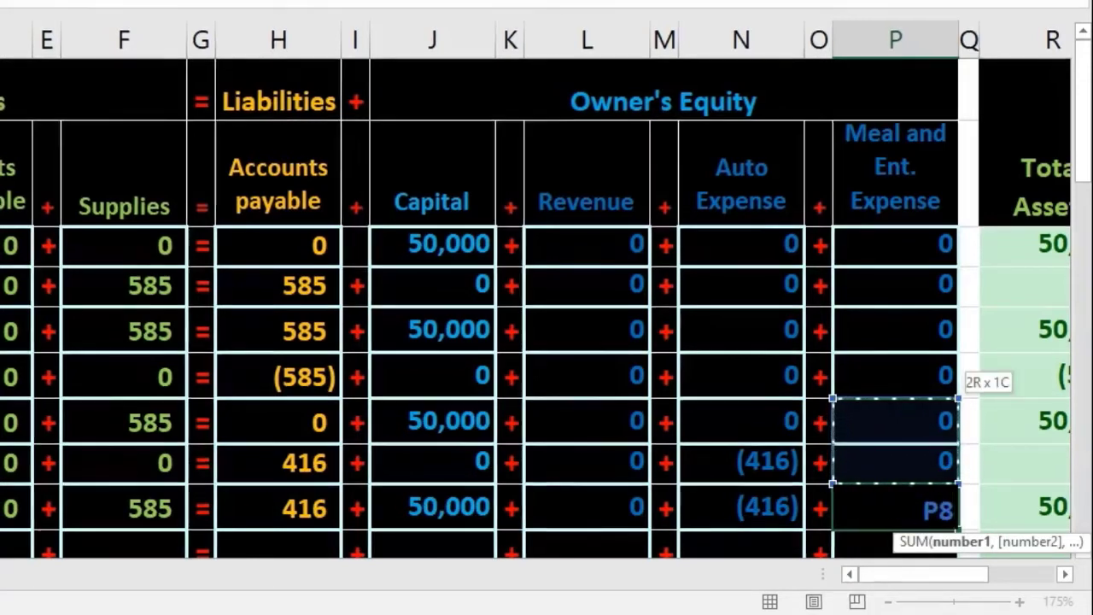
key(Return)
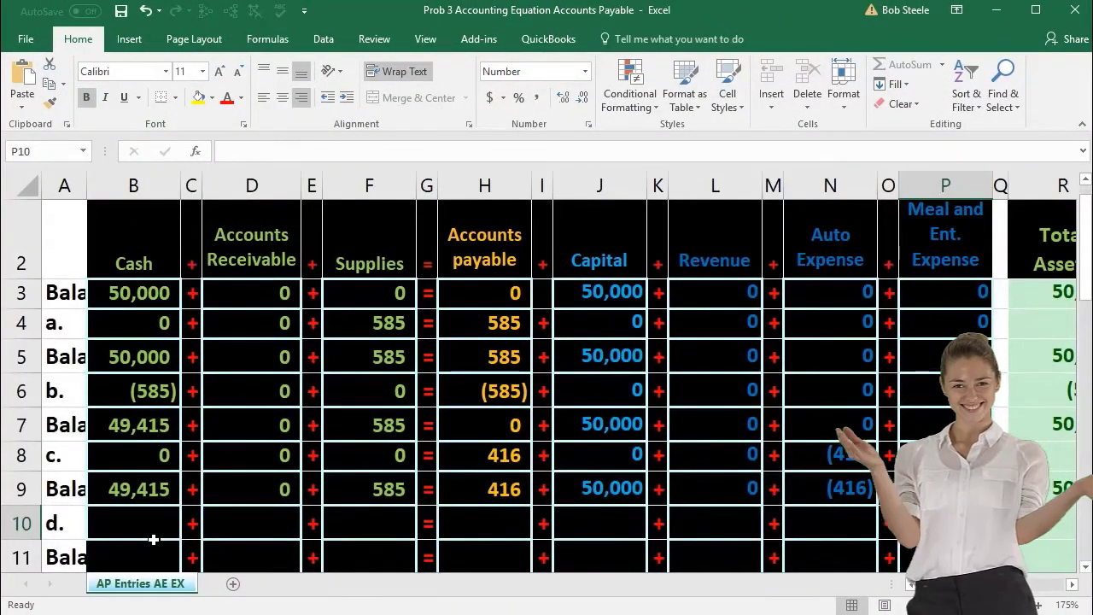
- Examine the account balances after transaction c and the description and amount of transaction d in the transaction list
drag(126, 486, 833, 495)
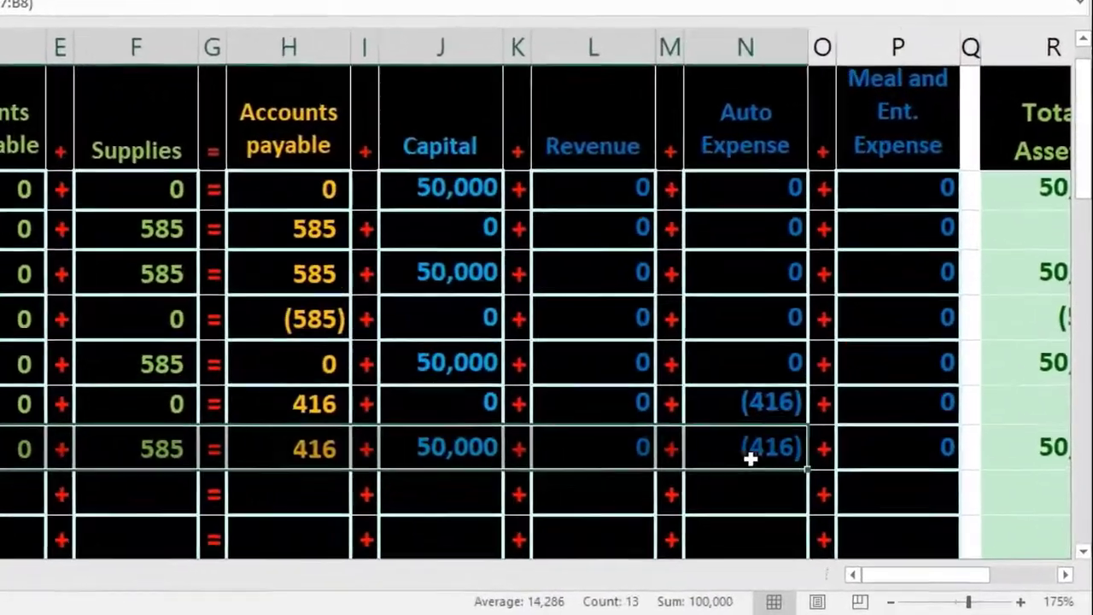
drag(750, 458, 857, 452)
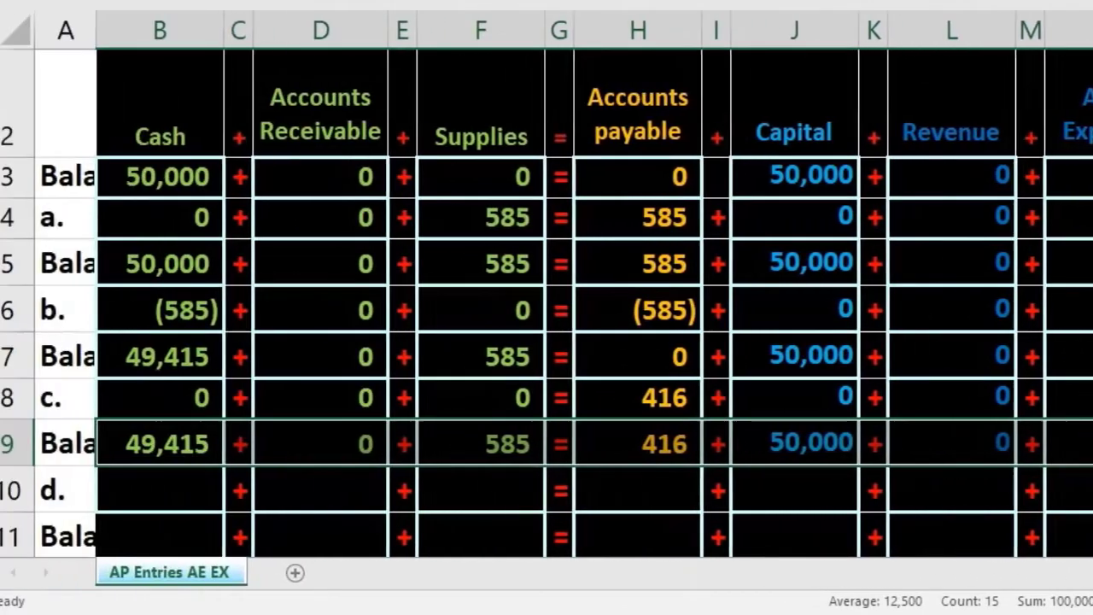
drag(852, 446, 851, 309)
drag(1084, 309, 1084, 231)
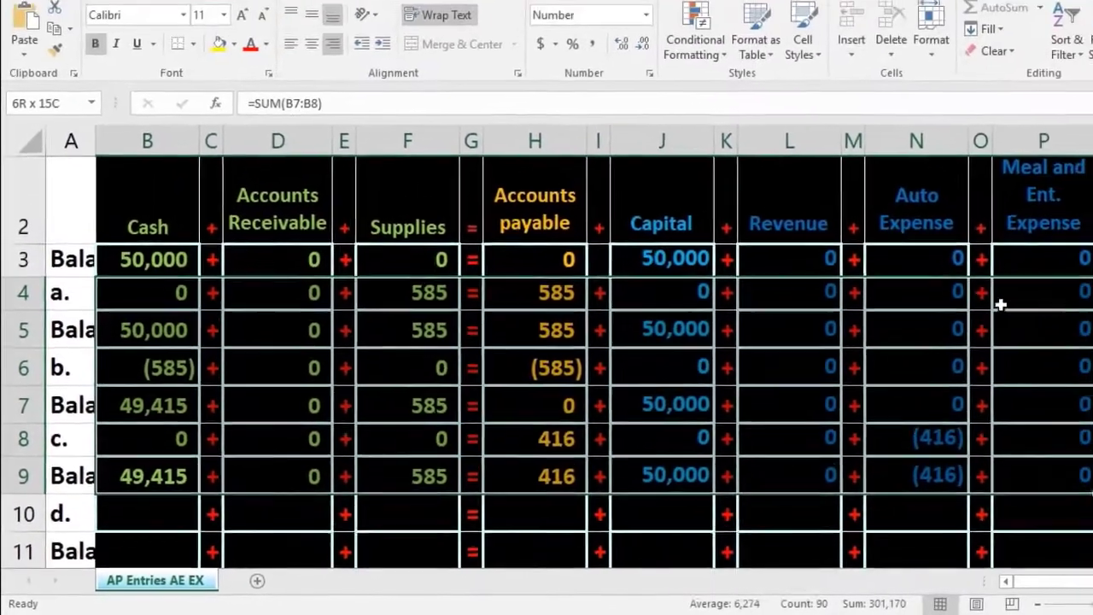
drag(1000, 304, 1012, 538)
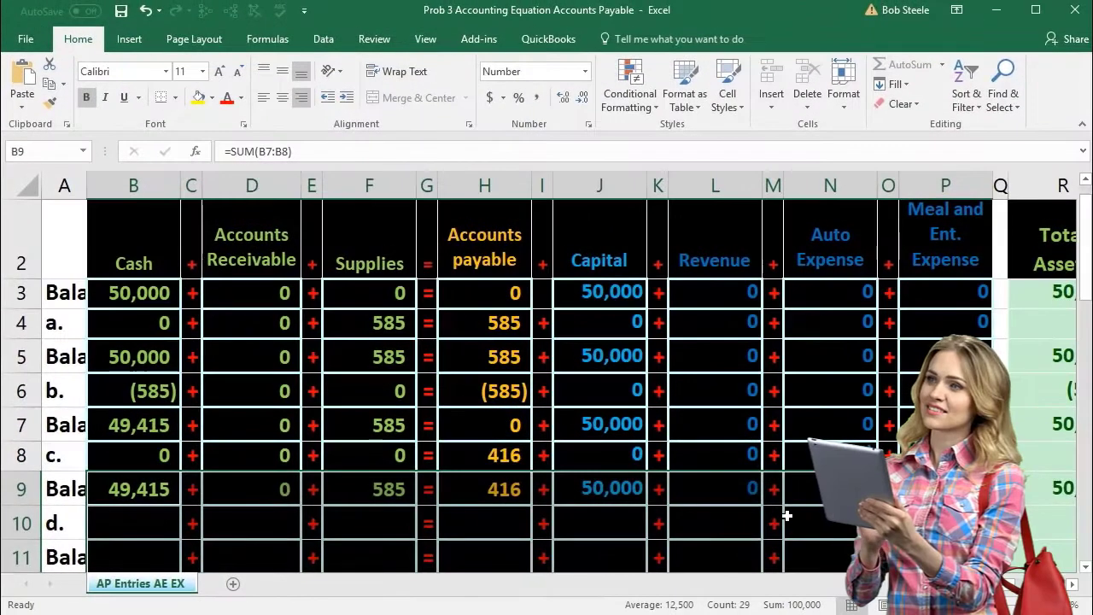
scroll(782, 510, down, 1)
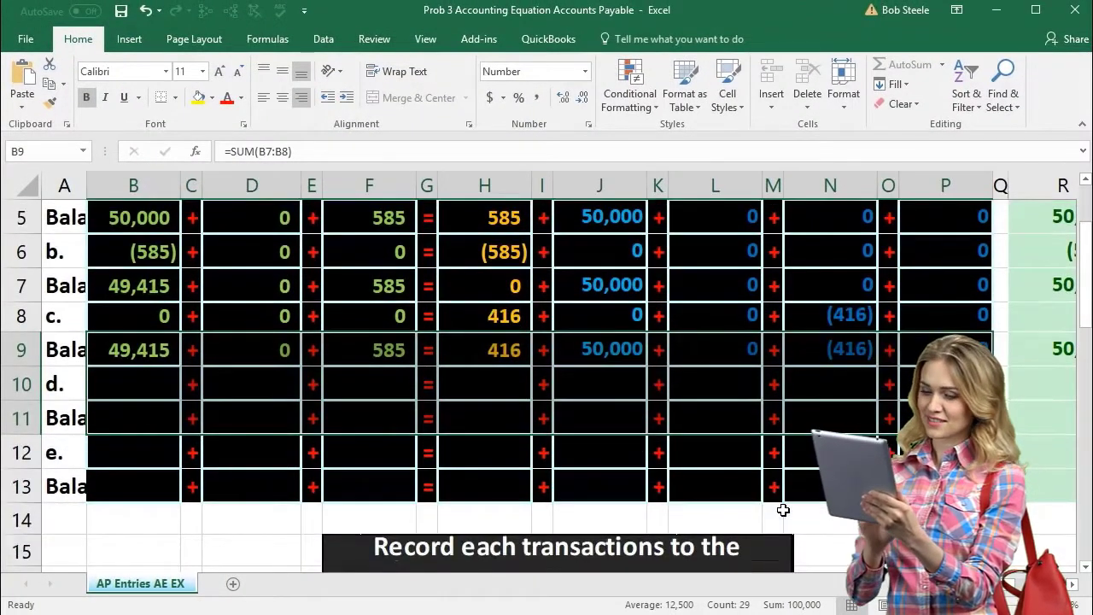
scroll(783, 510, down, 2)
scroll(781, 507, down, 3)
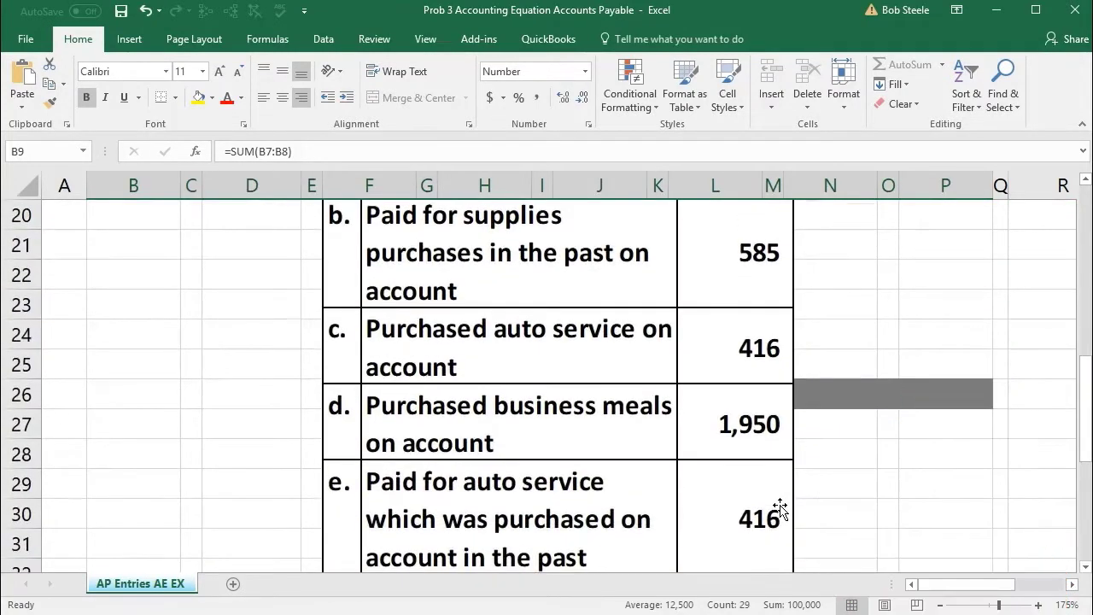
scroll(384, 555, up, 4)
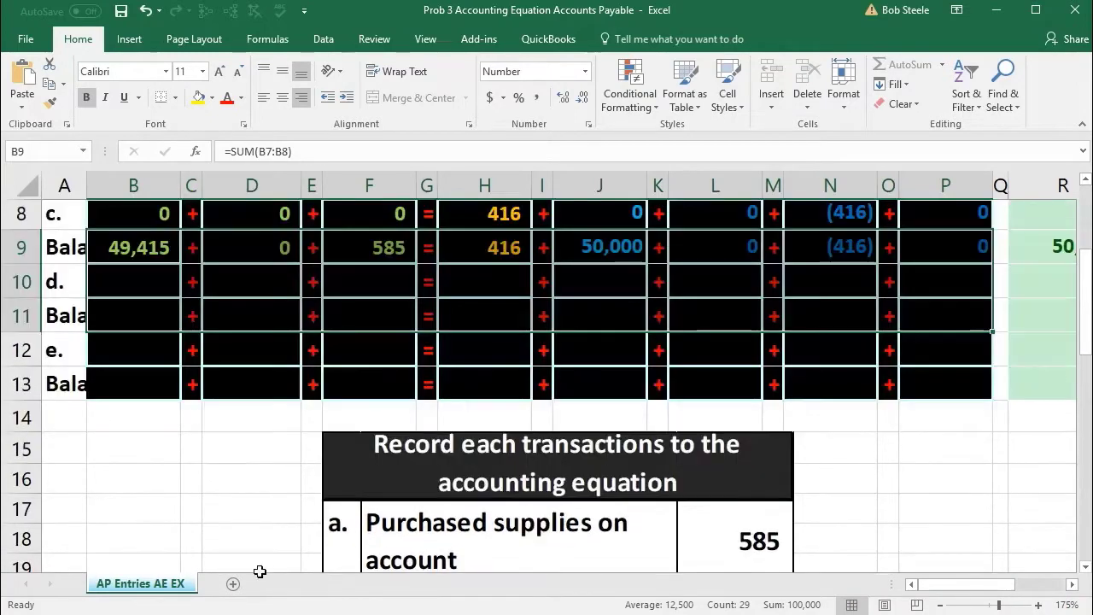
scroll(187, 522, up, 3)
scroll(187, 519, down, 1)
click(128, 413)
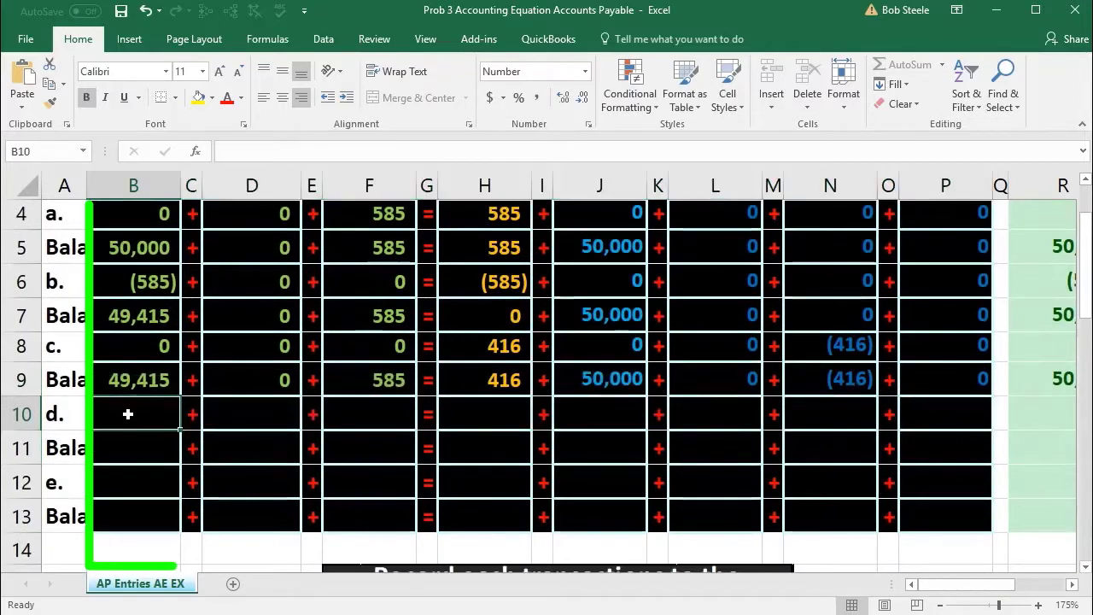
- Freeze the panes at cell B3 so that header rows 1 and 2 and column A stay fixed
scroll(142, 469, up, 1)
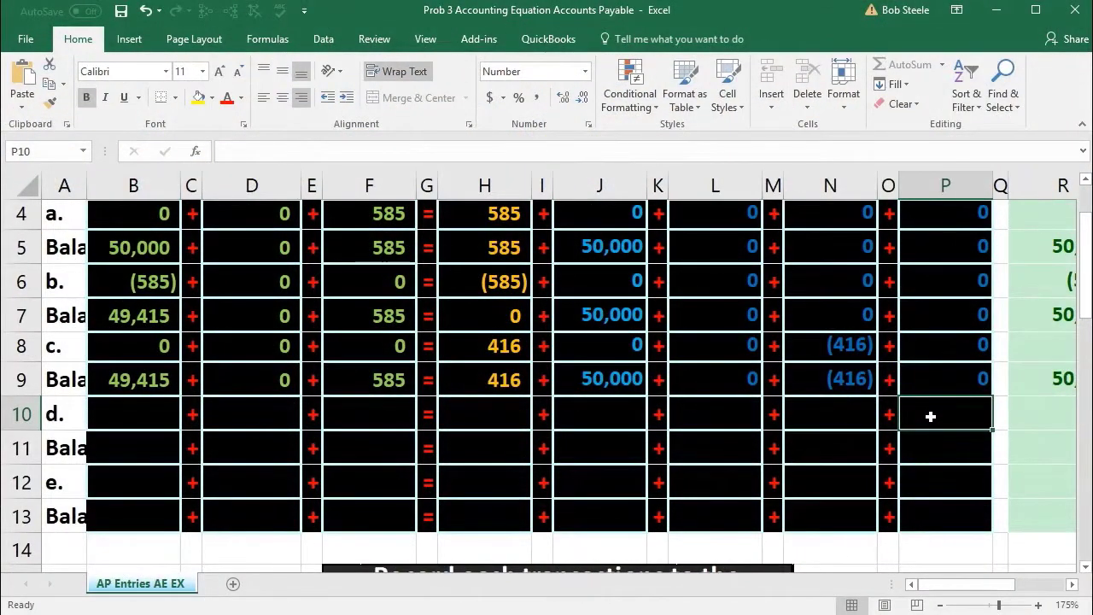
scroll(930, 416, up, 1)
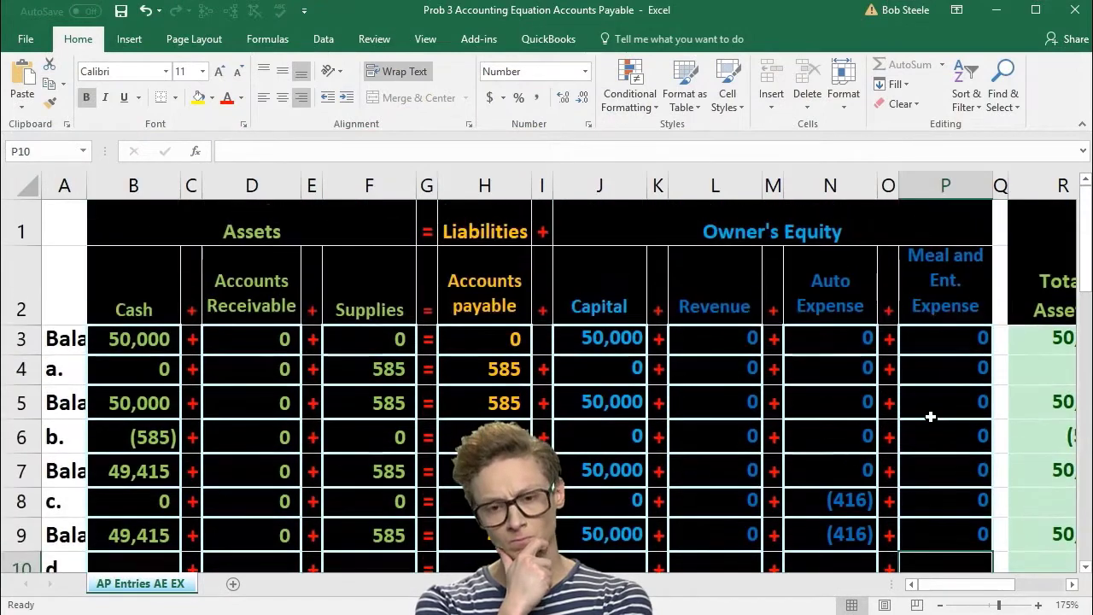
scroll(930, 416, down, 1)
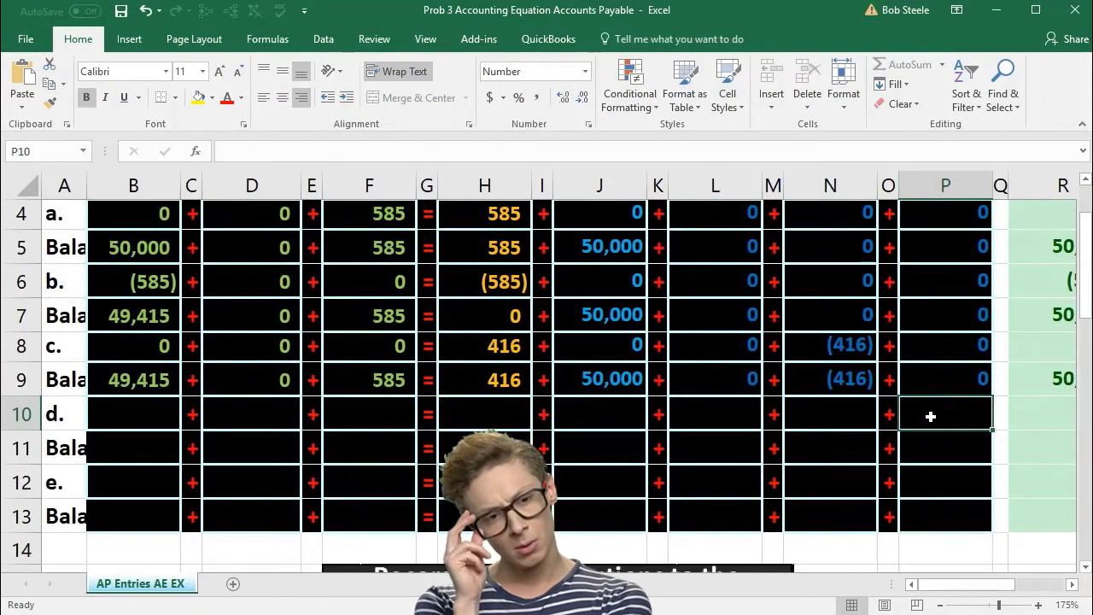
scroll(880, 420, up, 1)
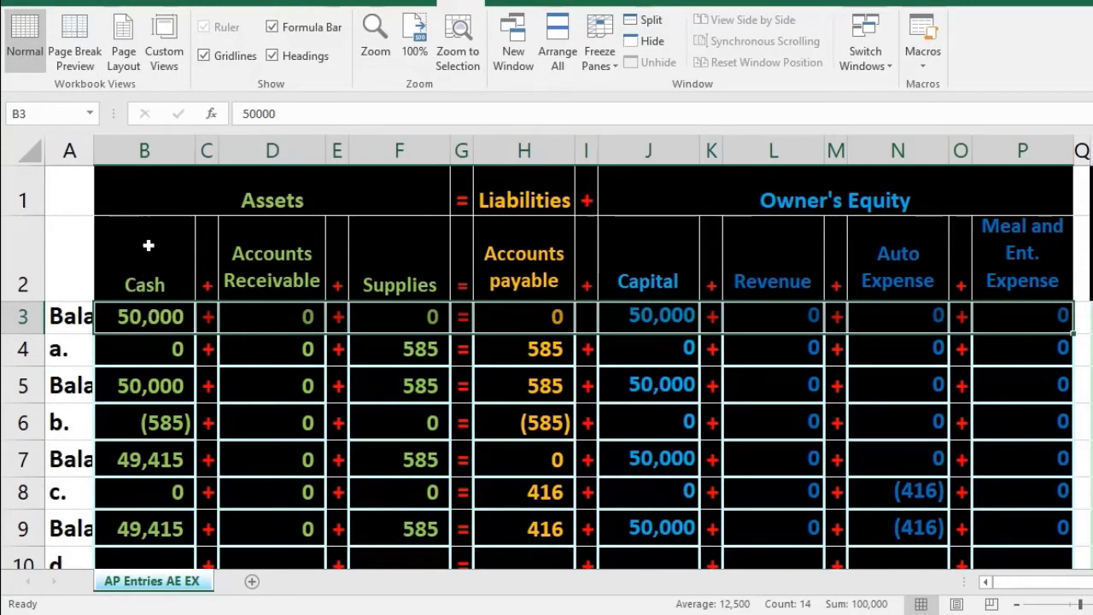
click(131, 328)
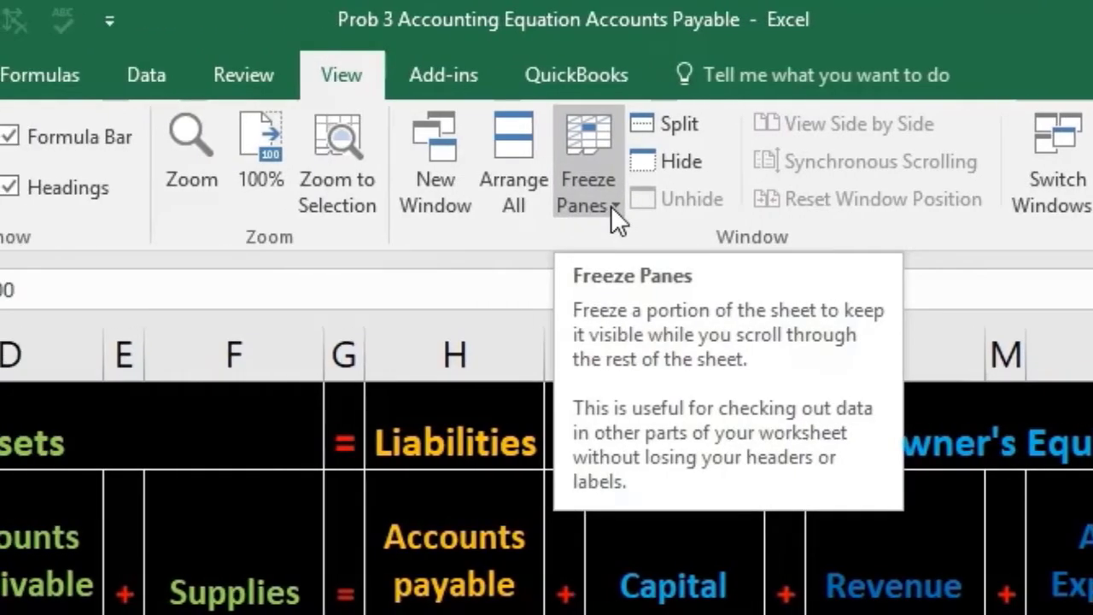
click(610, 206)
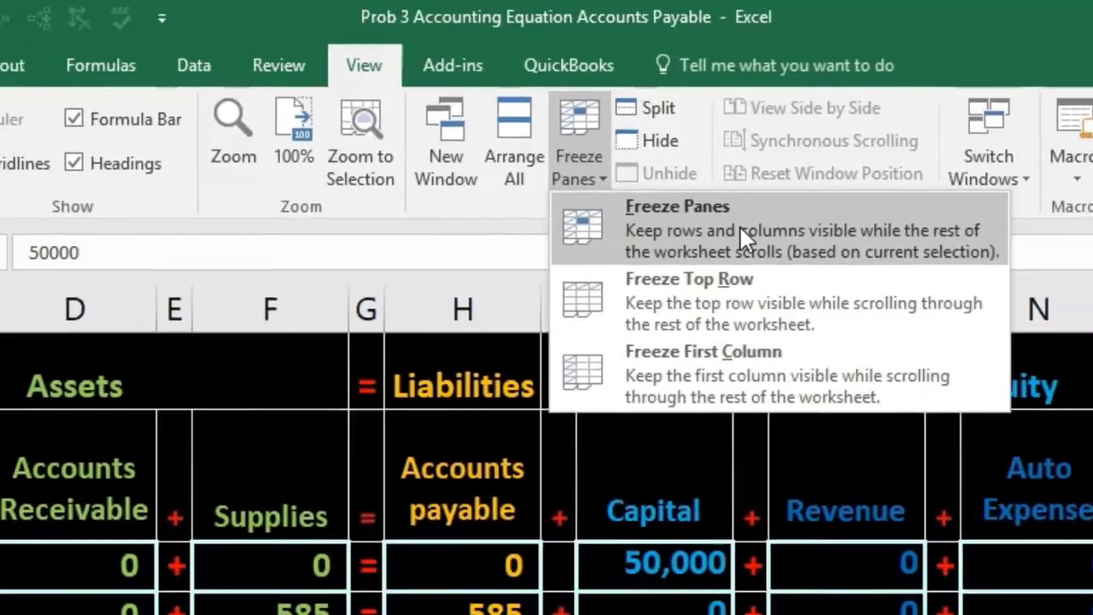
click(773, 260)
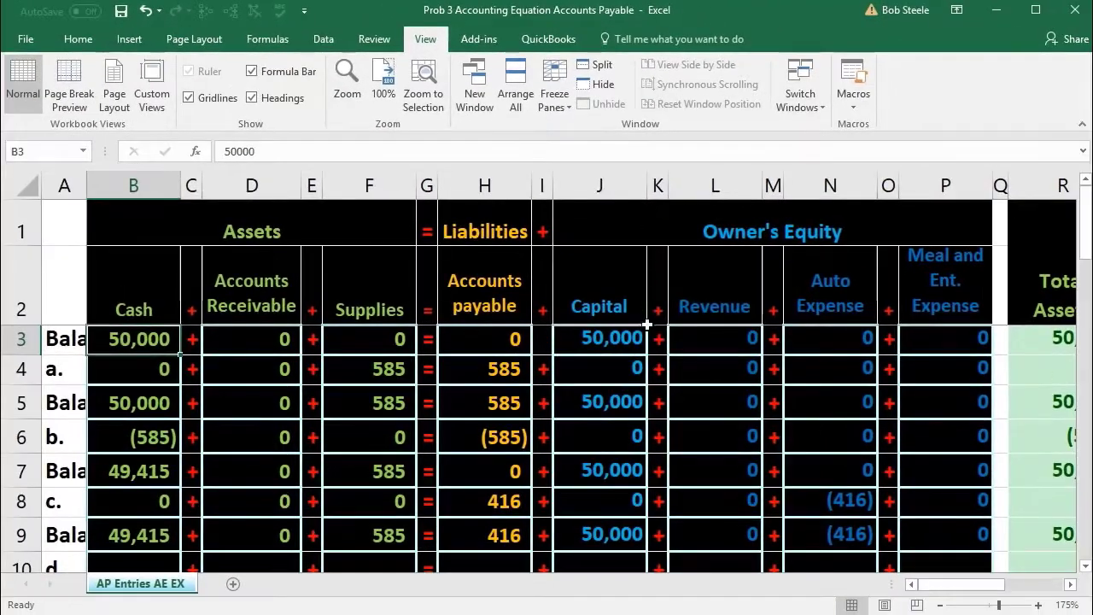
scroll(647, 332, down, 2)
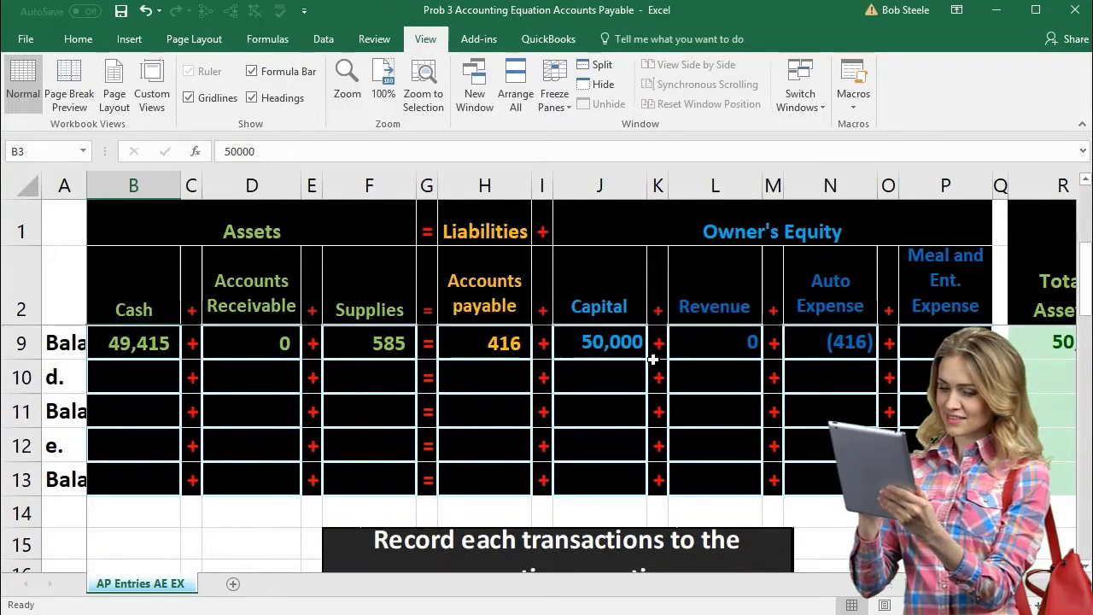
scroll(652, 360, up, 1)
scroll(654, 358, down, 1)
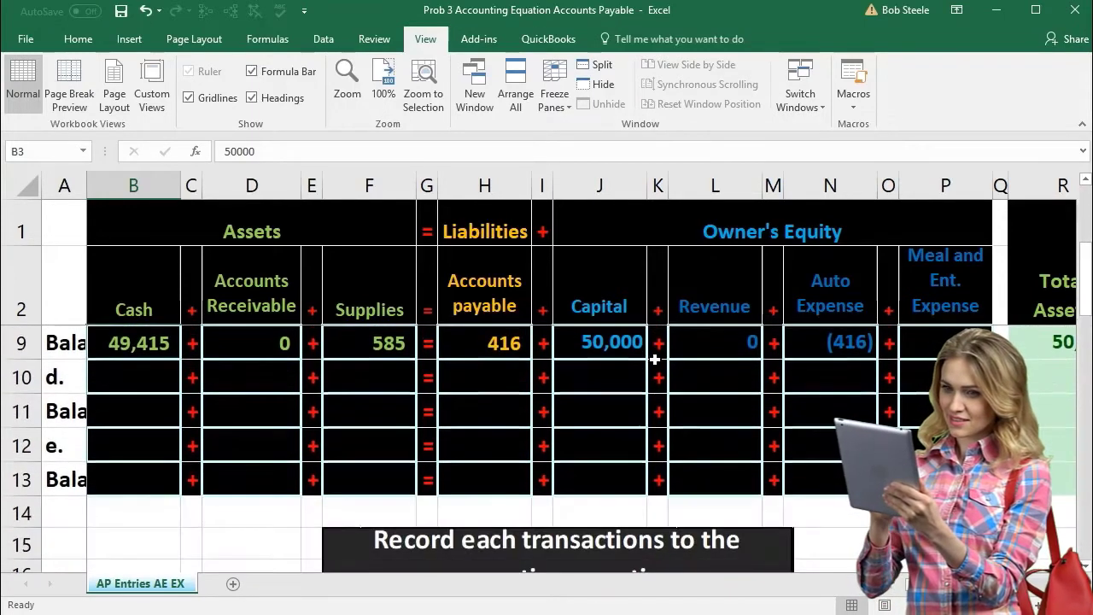
- Record the business meals of transaction d as -1950 under Meal and Ent. Expense in P10
scroll(785, 455, down, 2)
scroll(786, 459, down, 2)
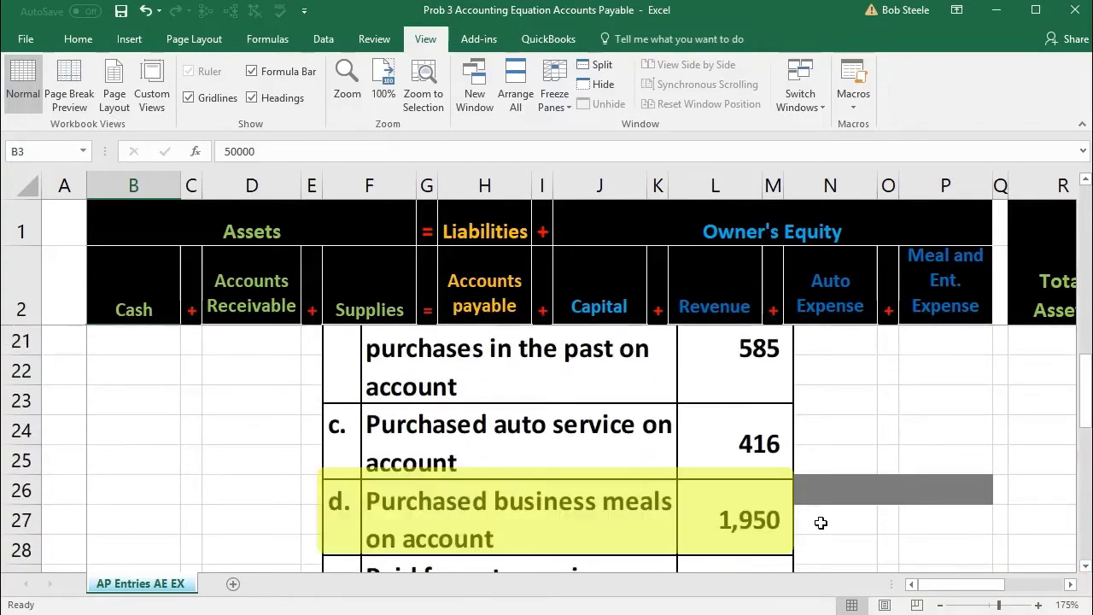
scroll(822, 516, up, 4)
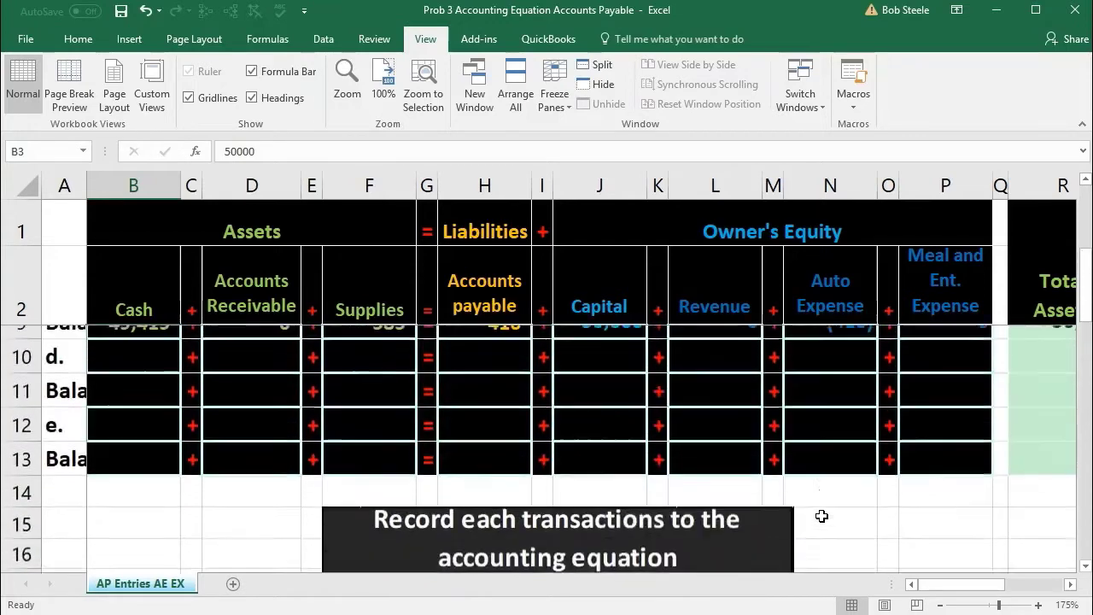
click(918, 386)
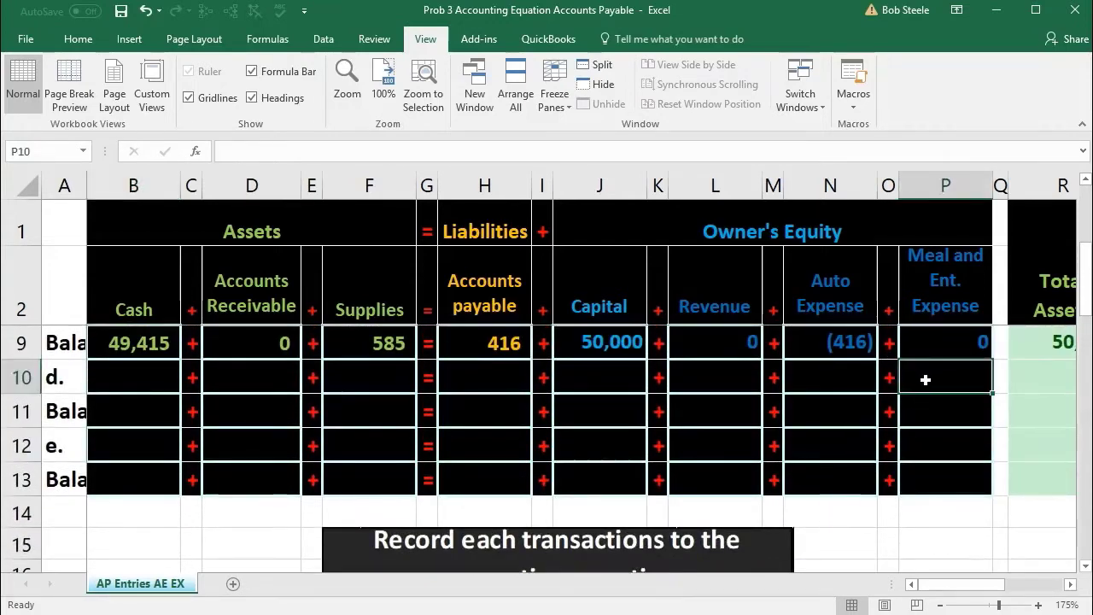
text(195)
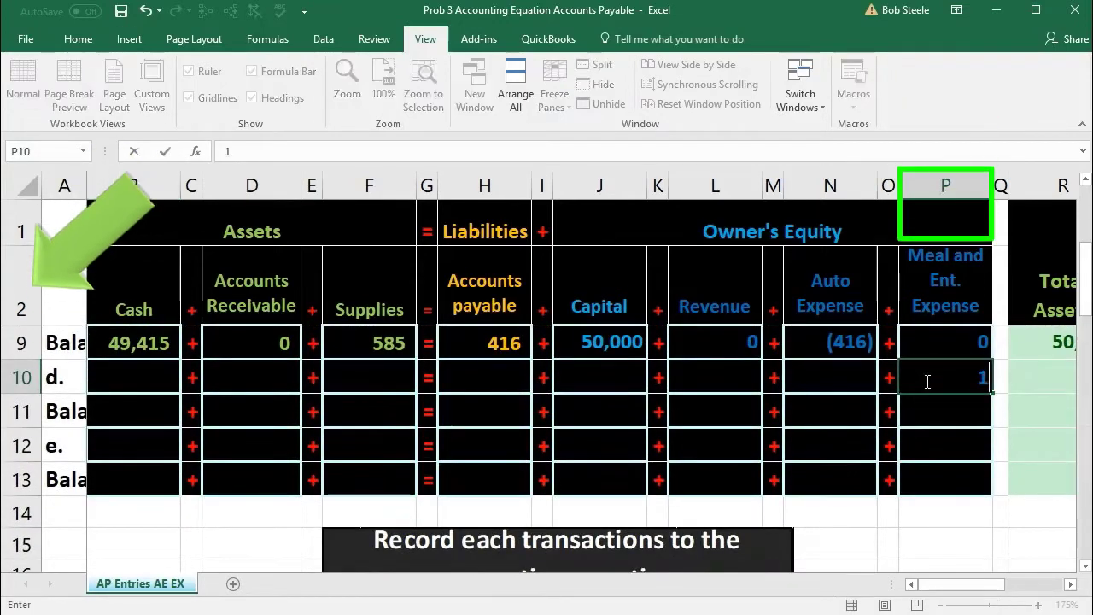
key(BackSpace)
key(BackSpace)
key(BackSpace)
text(-1950)
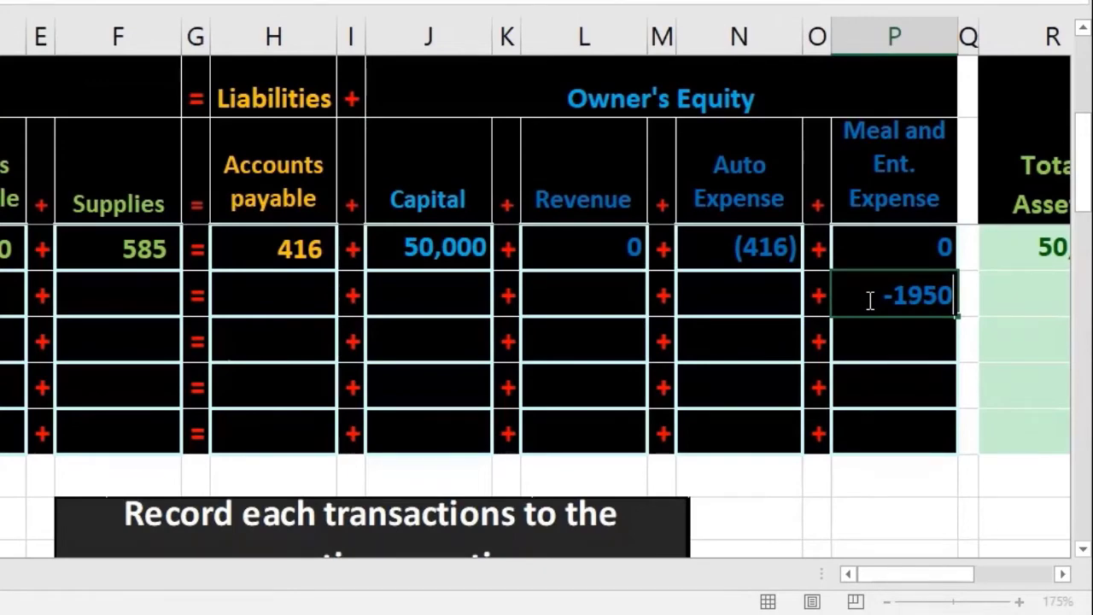
key(Return)
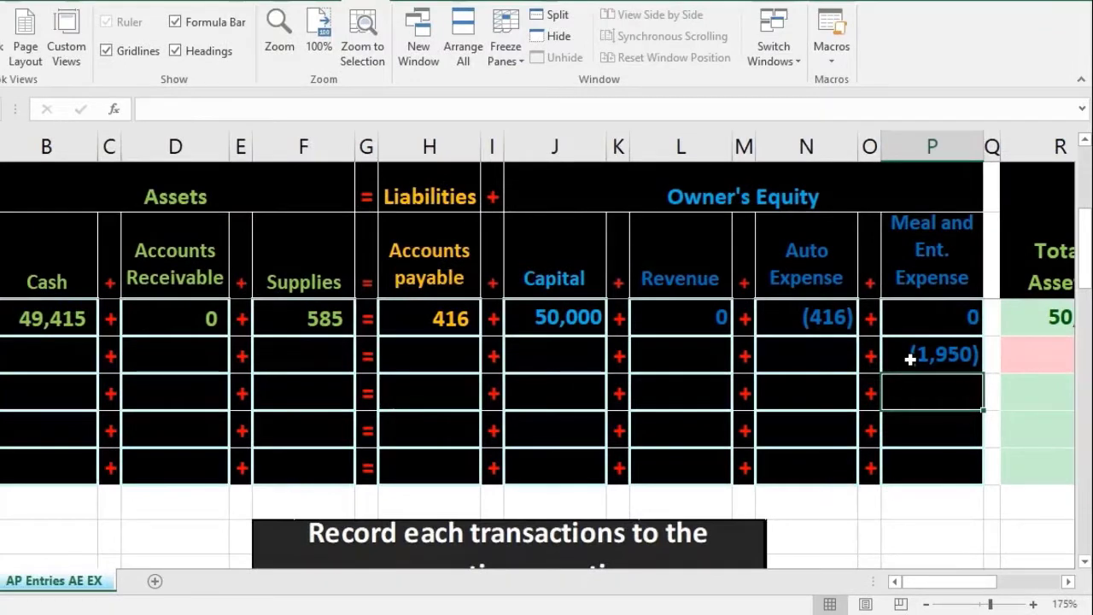
- Record the matching 1,950 increase in Accounts payable for transaction d in H10
key(Left)
key(Left)
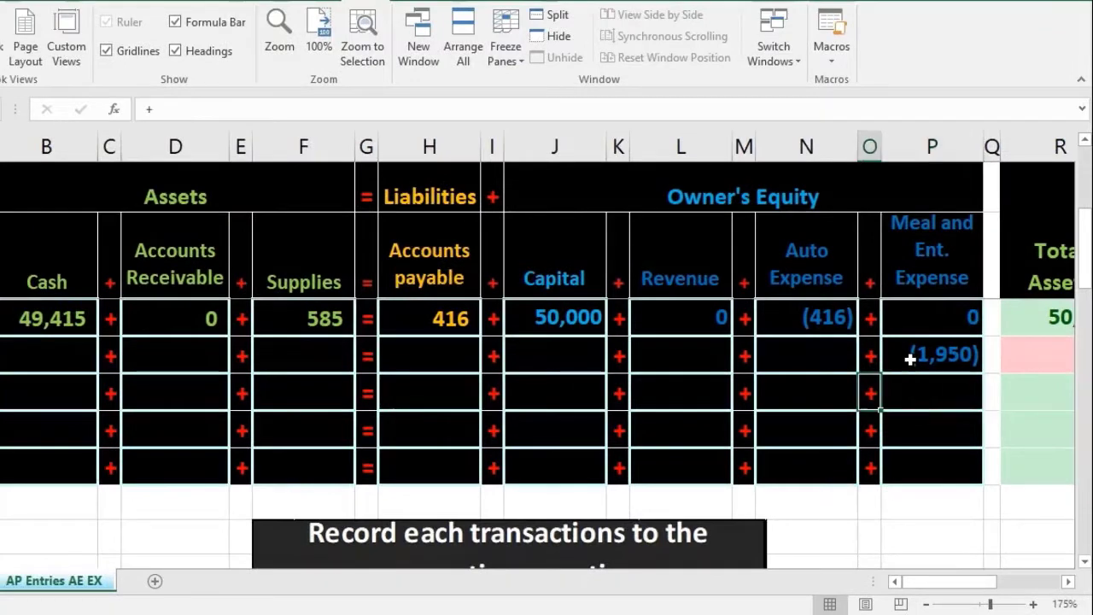
key(Left)
key(Left)
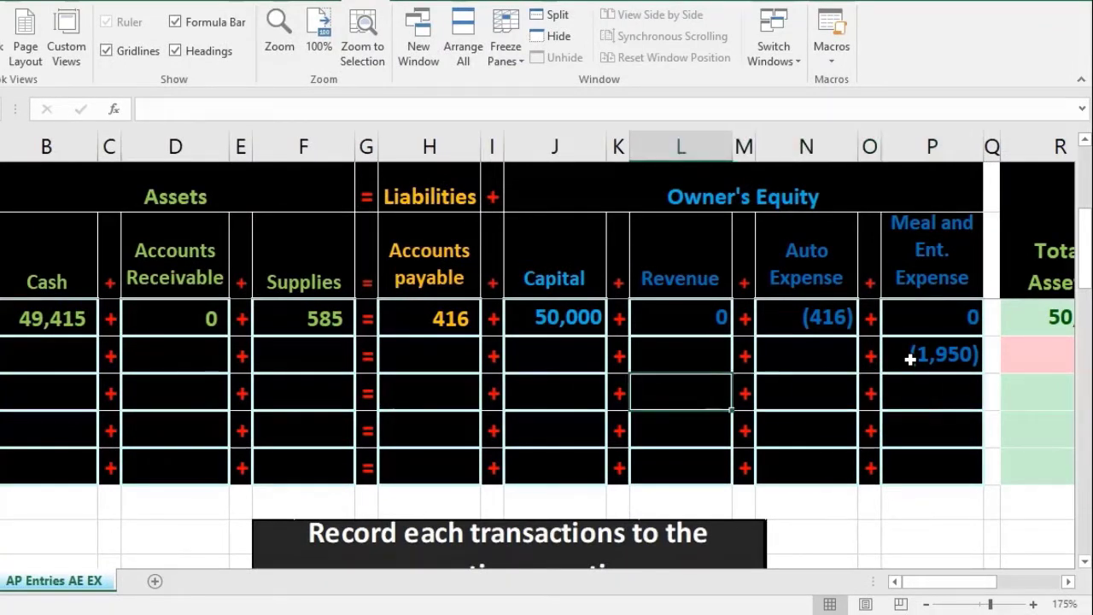
key(Left)
key(Left)
key(Left)
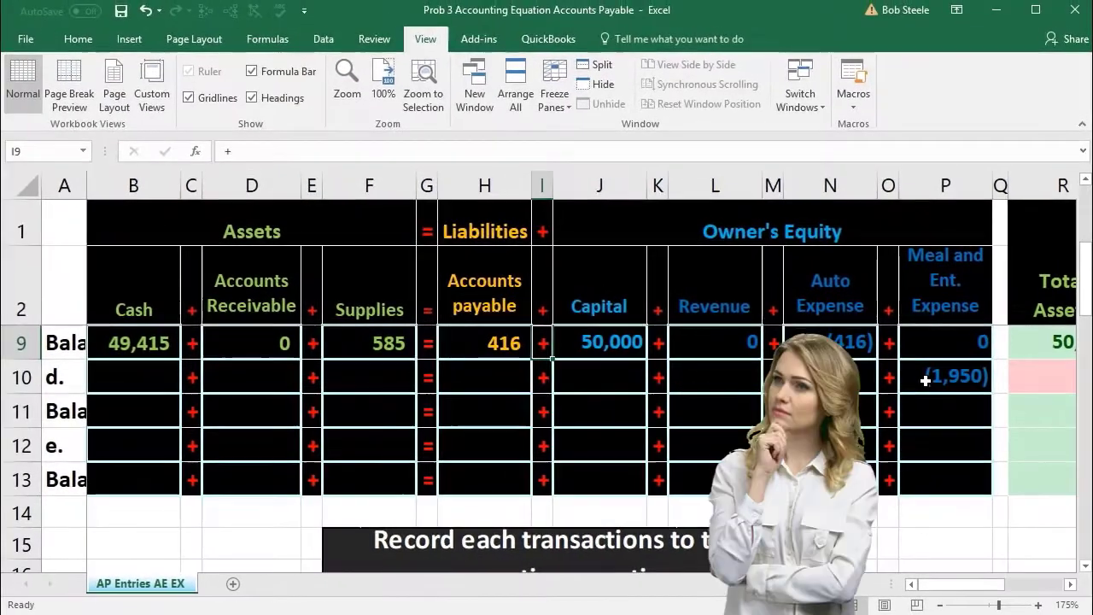
key(Up)
key(Left)
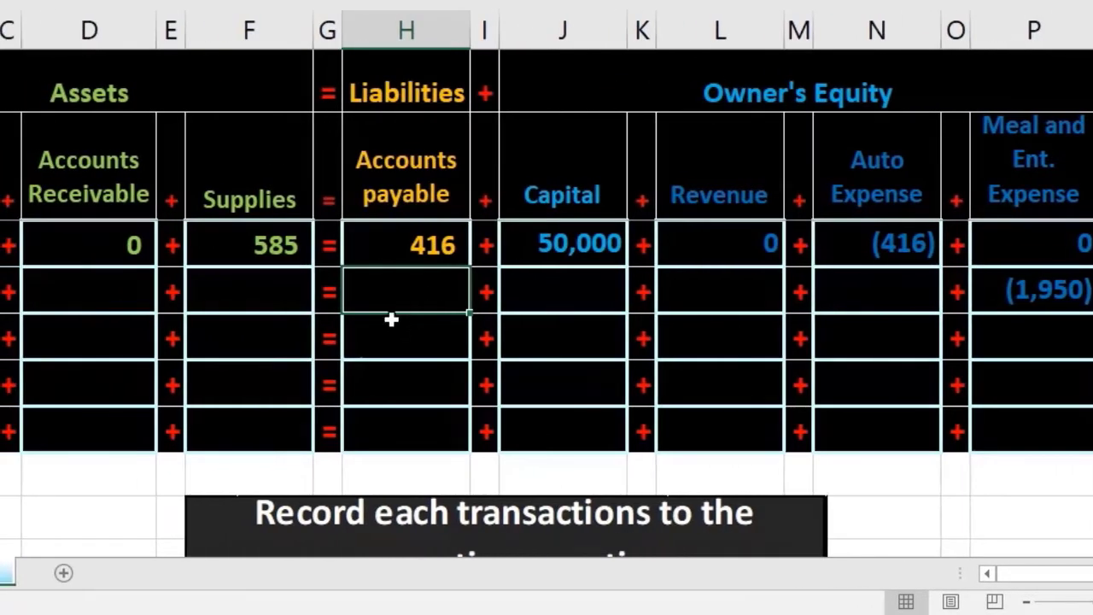
text(1,950)
key(Return)
click(651, 294)
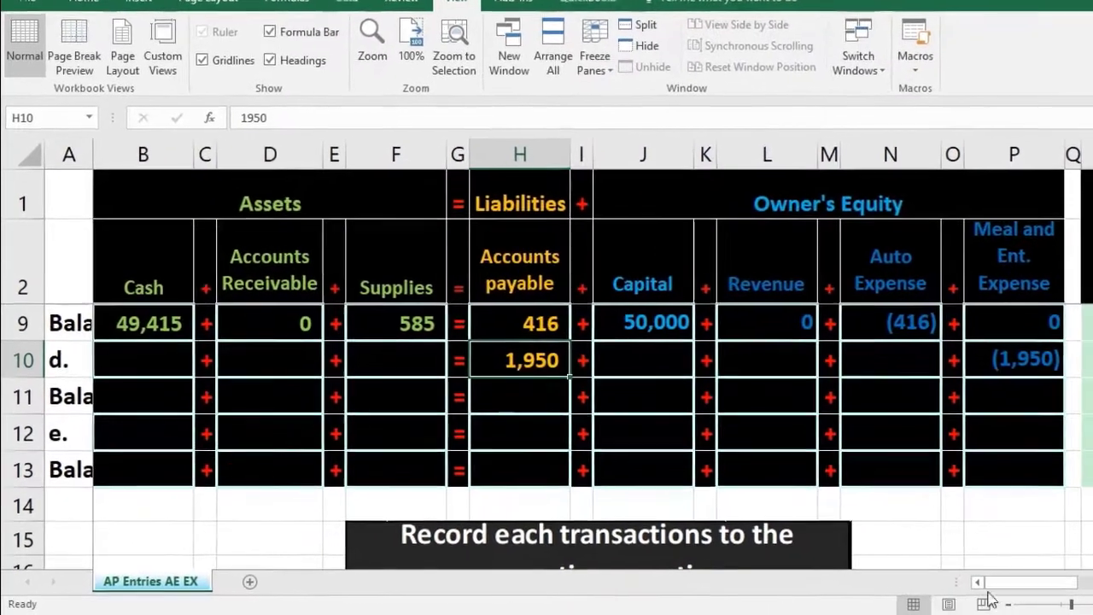
- Enter 0 for Cash, Accounts Receivable and Supplies in the transaction d row, cells B10, D10 and F10
drag(925, 586, 954, 589)
drag(1033, 591, 990, 595)
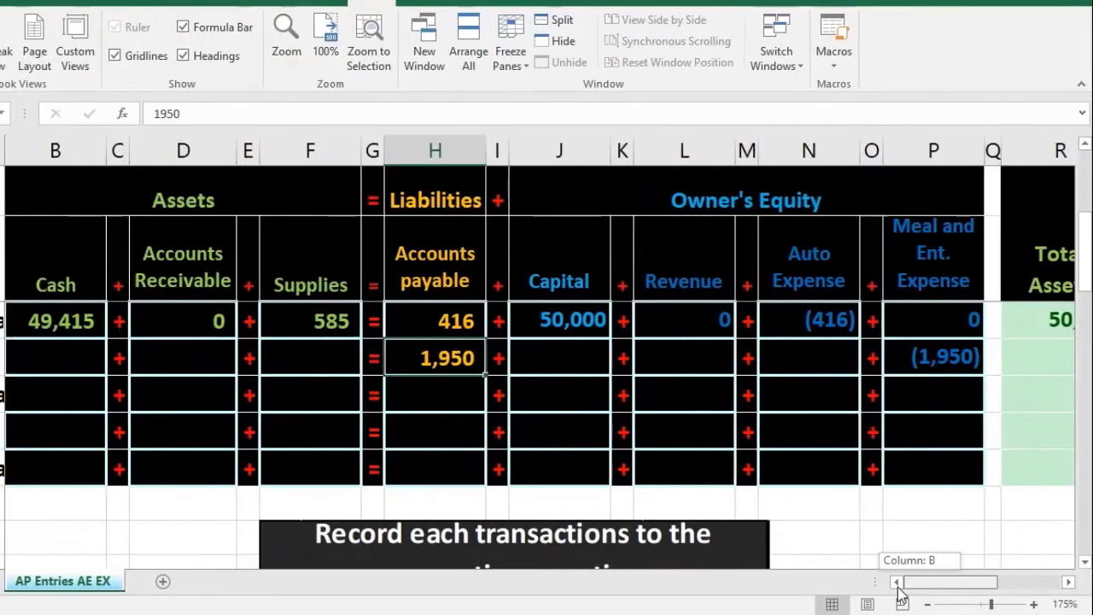
drag(900, 595, 899, 595)
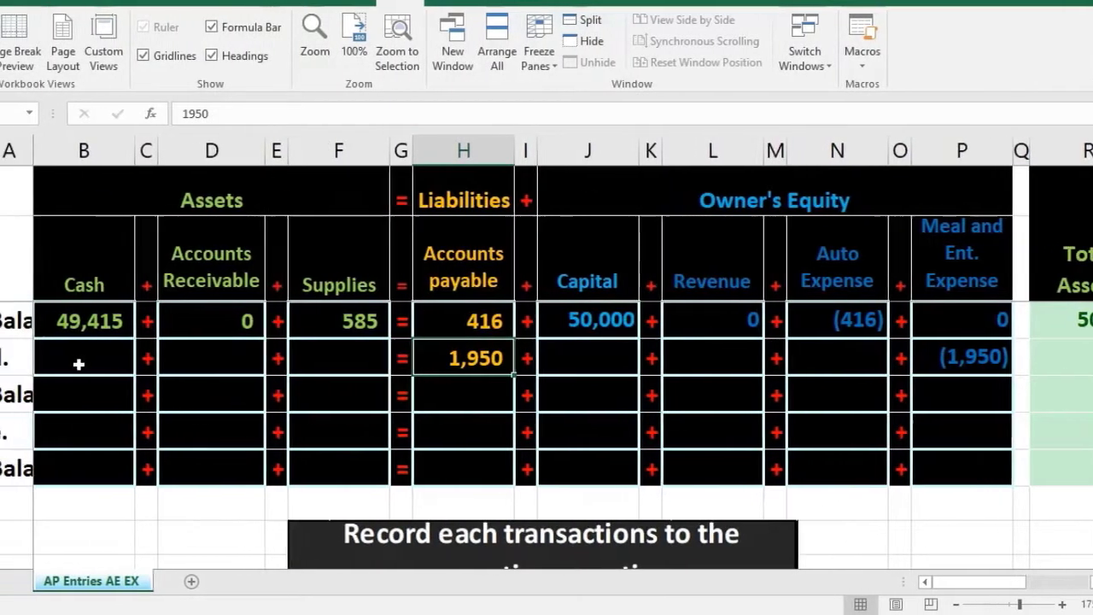
click(51, 359)
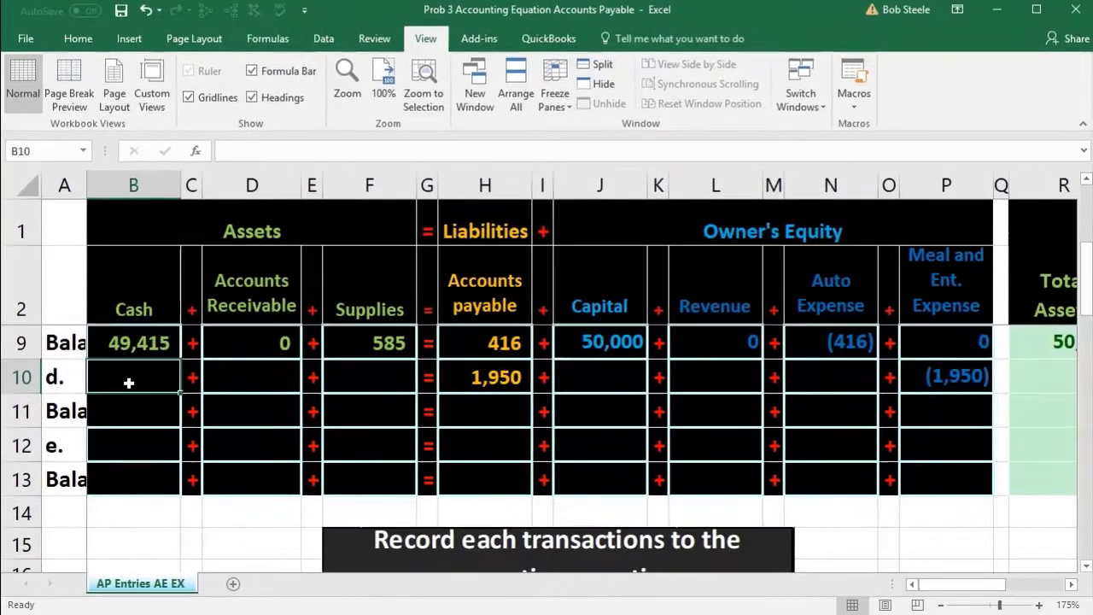
text(0)
key(Tab)
key(Tab)
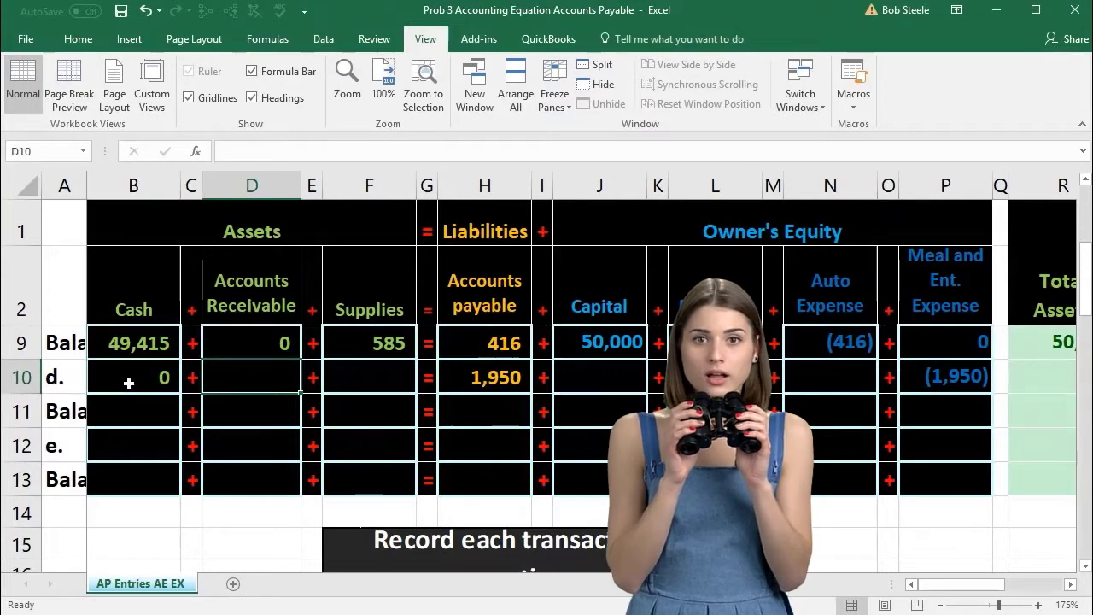
text(0)
key(Tab)
key(Tab)
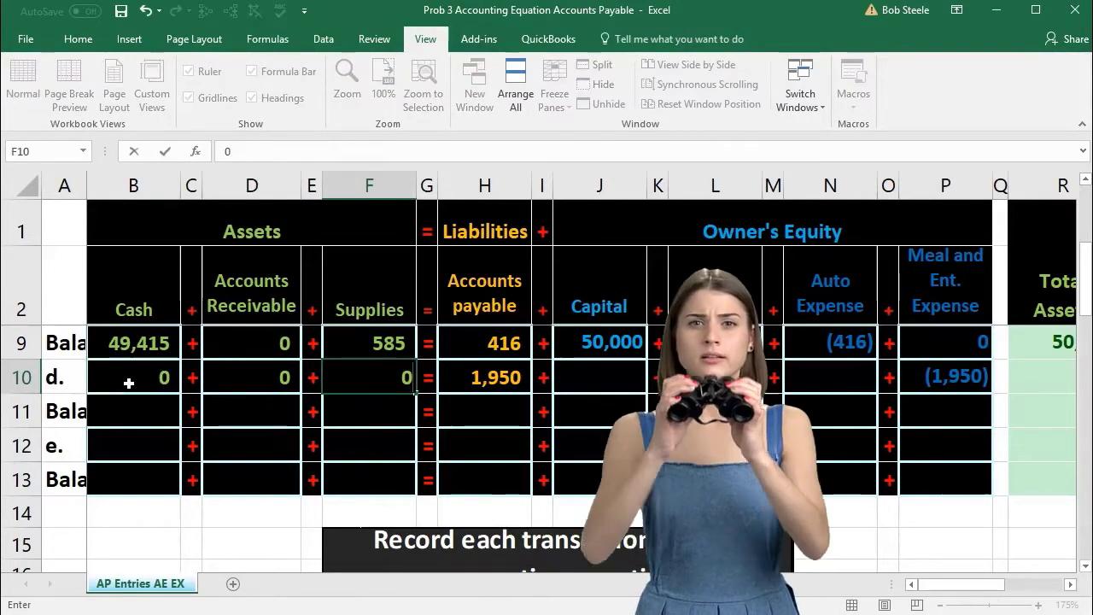
text(0)
key(Tab)
- Enter 0 for Capital, Revenue and Auto Expense in the transaction d row, cells J10, L10 and N10
key(Tab)
key(Tab)
key(Tab)
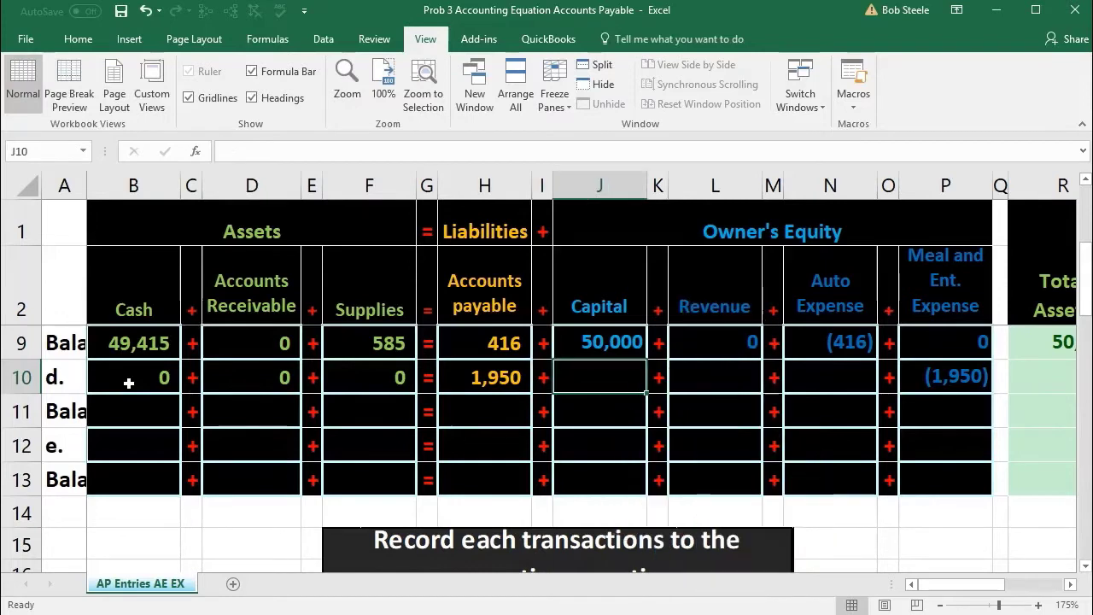
text(0)
key(Tab)
key(Tab)
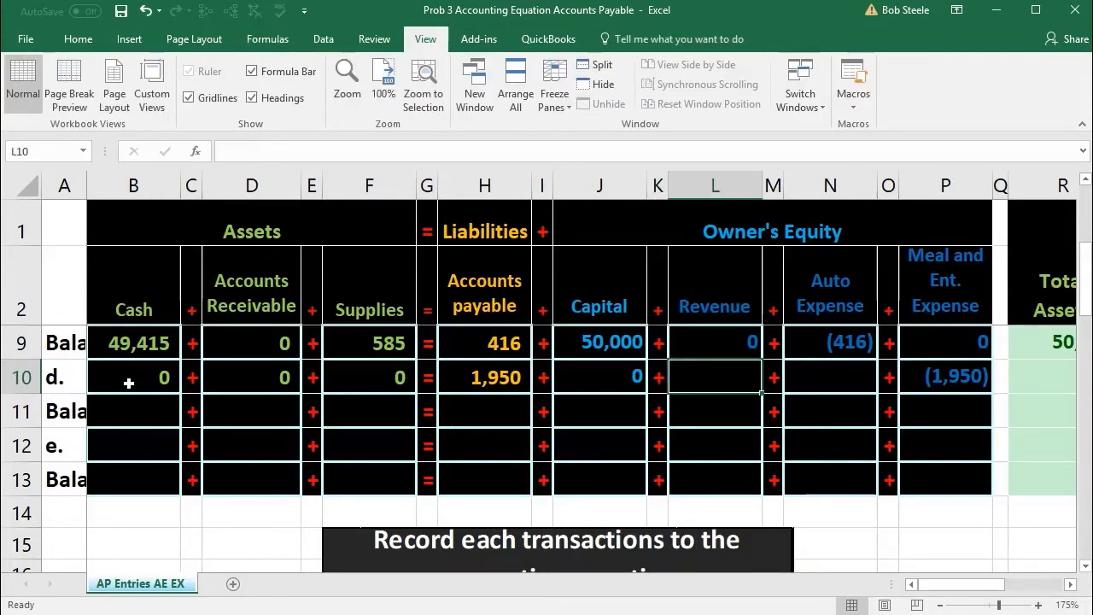
text(0)
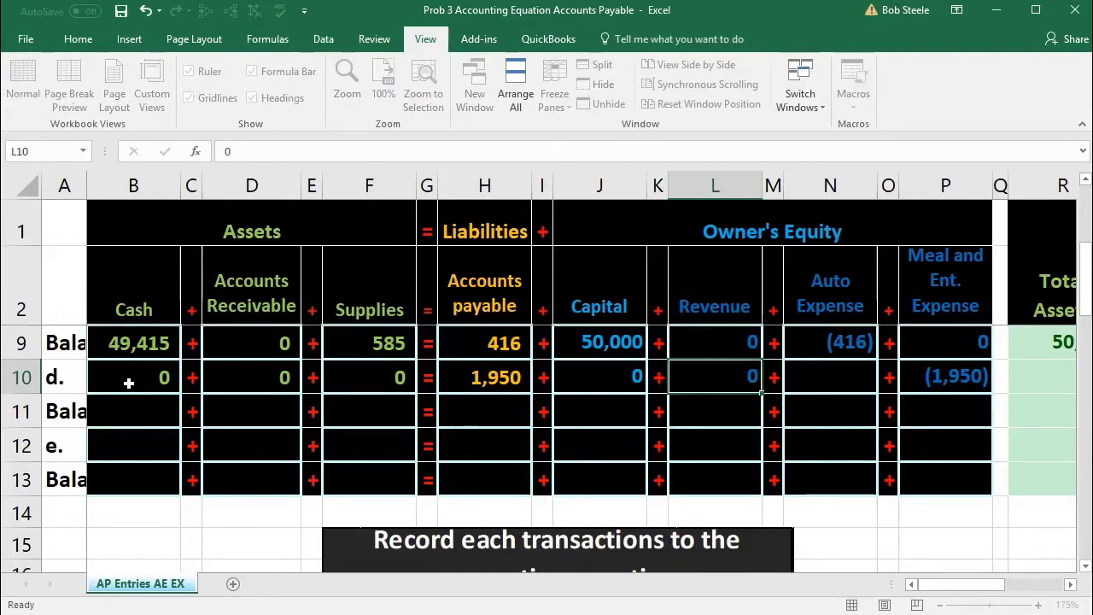
key(Tab)
key(Tab)
text(0)
key(Return)
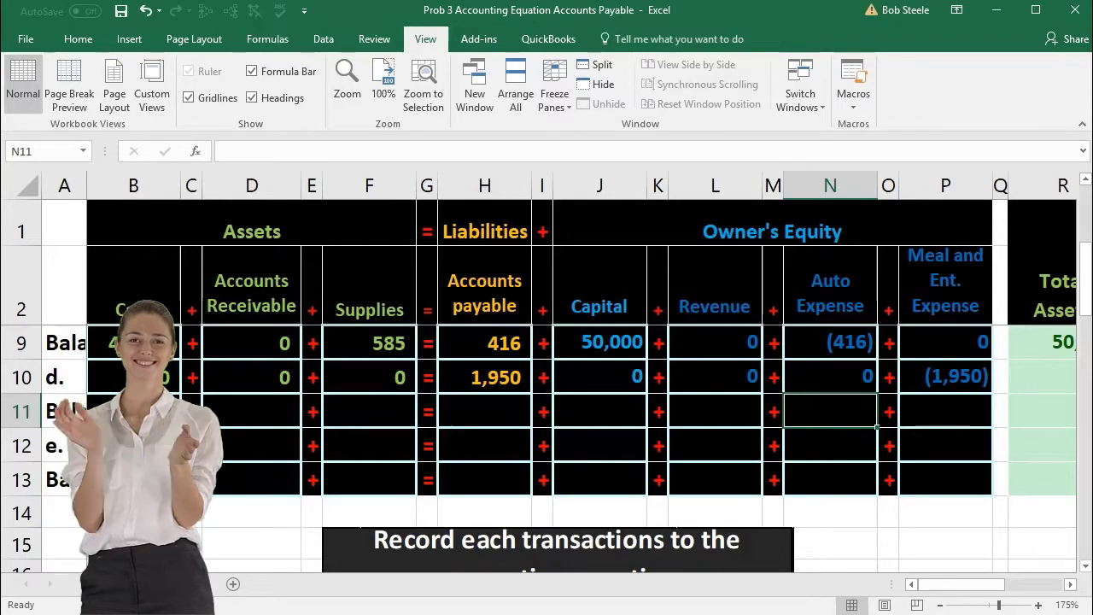
- Calculate the Accounts payable balance after transaction d in H11 as the SUM of H9:H10
click(133, 343)
drag(133, 343, 916, 367)
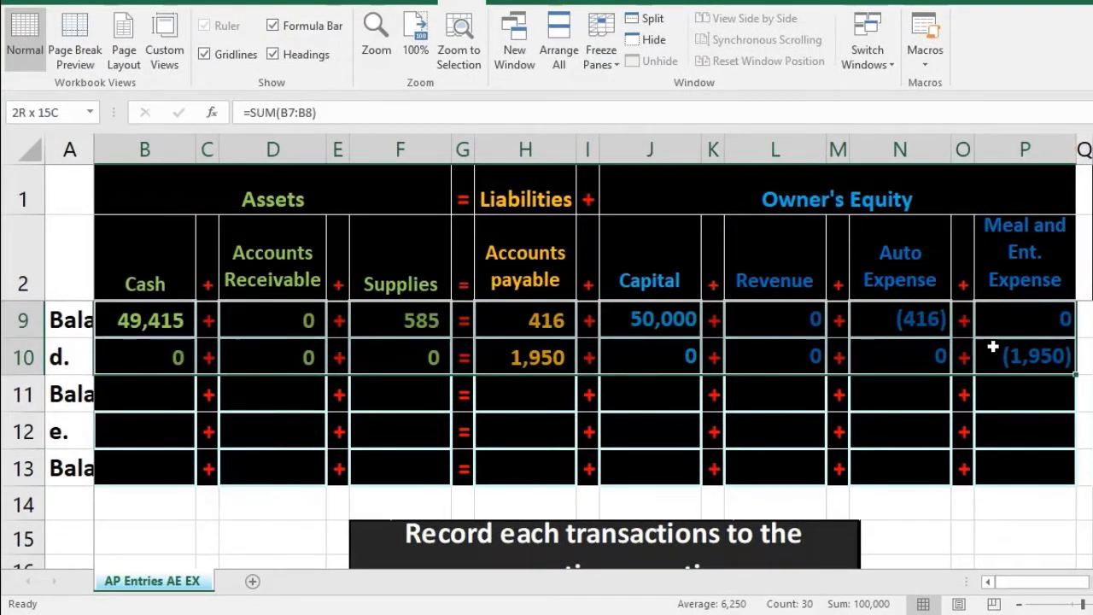
drag(991, 355, 992, 380)
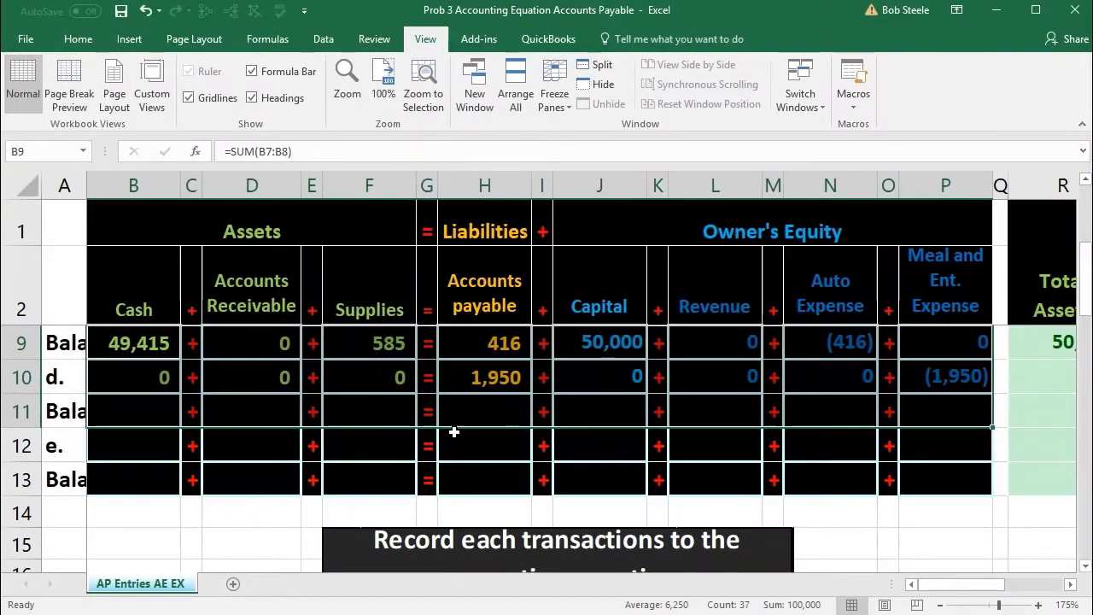
click(452, 440)
click(480, 408)
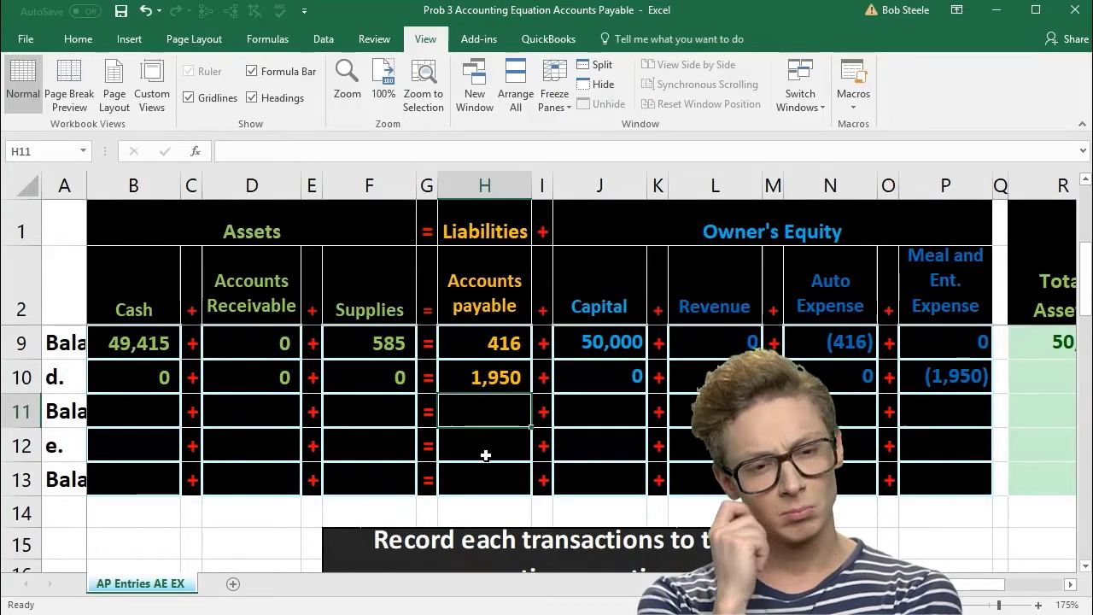
text(=sum)
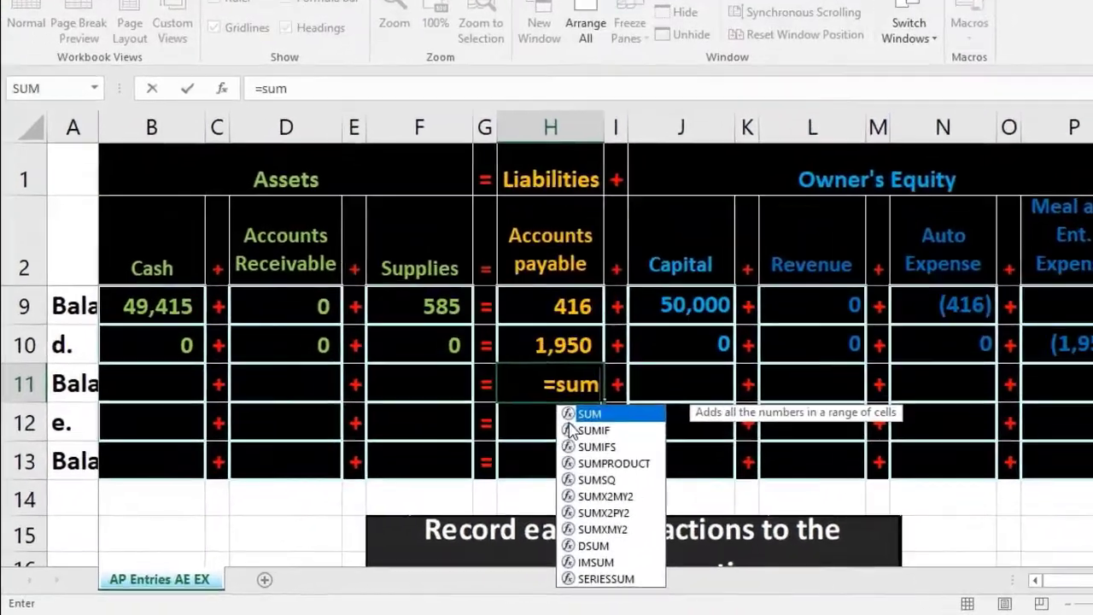
double_click(511, 438)
click(630, 256)
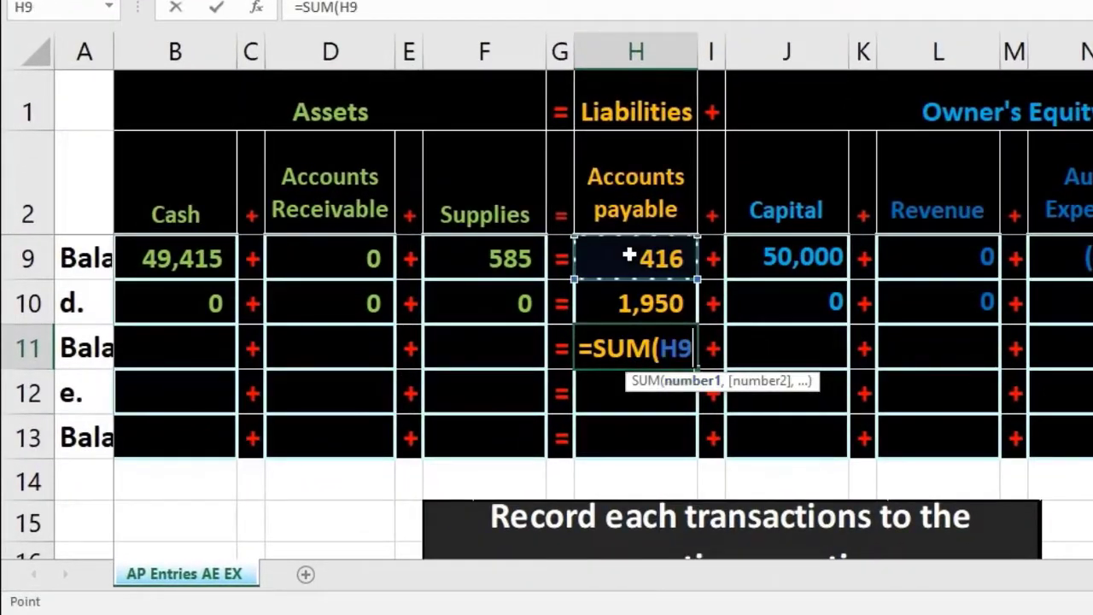
drag(630, 256, 631, 295)
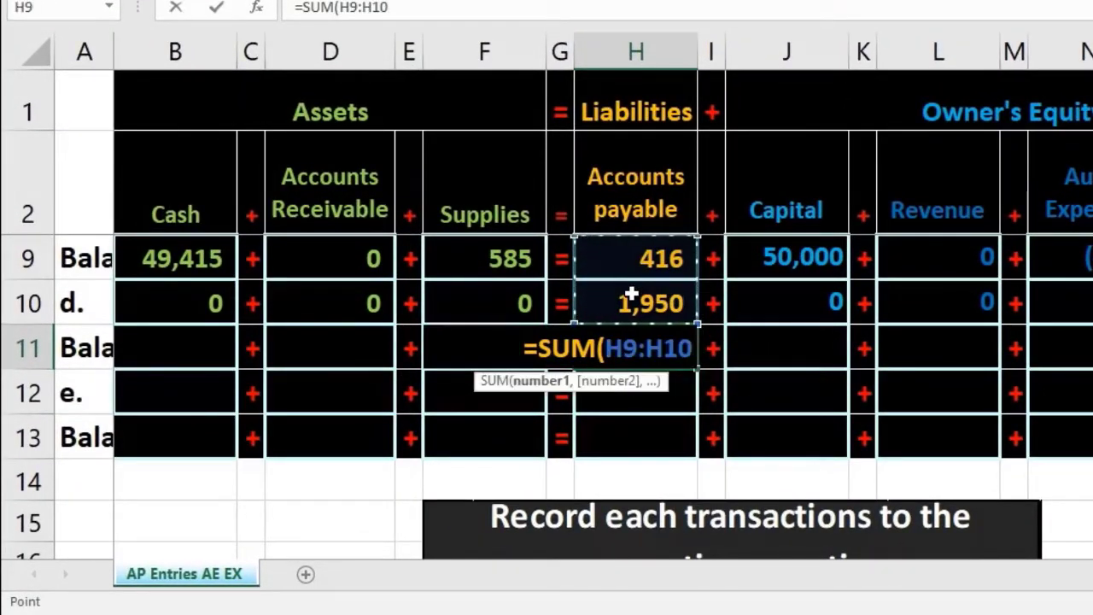
key(Return)
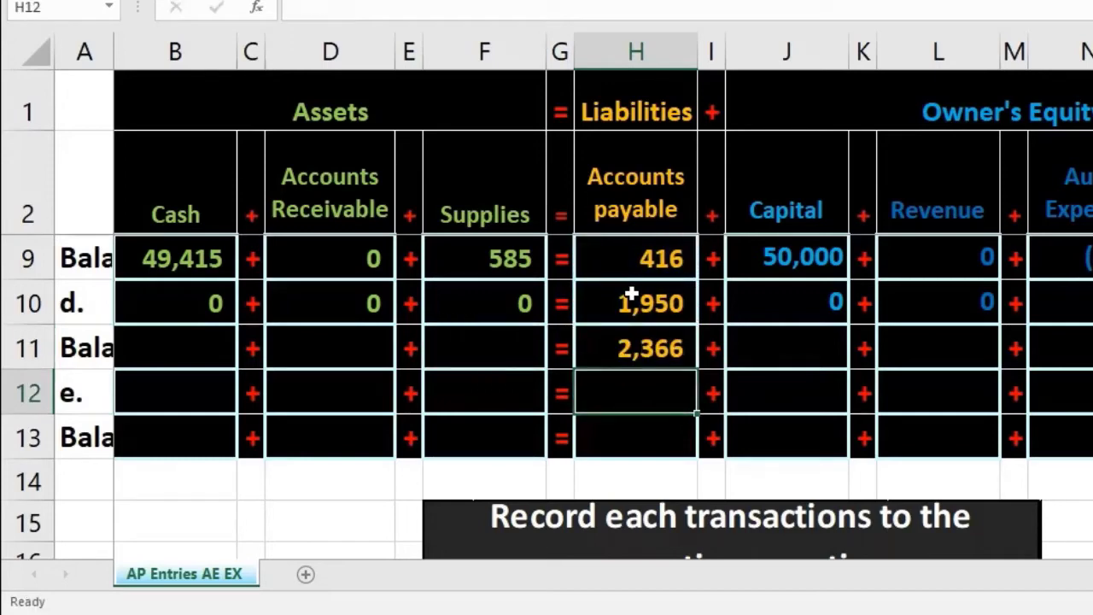
- Calculate the Meal and Ent. Expense balance after transaction d in P11 as the SUM of P9:P10
click(887, 345)
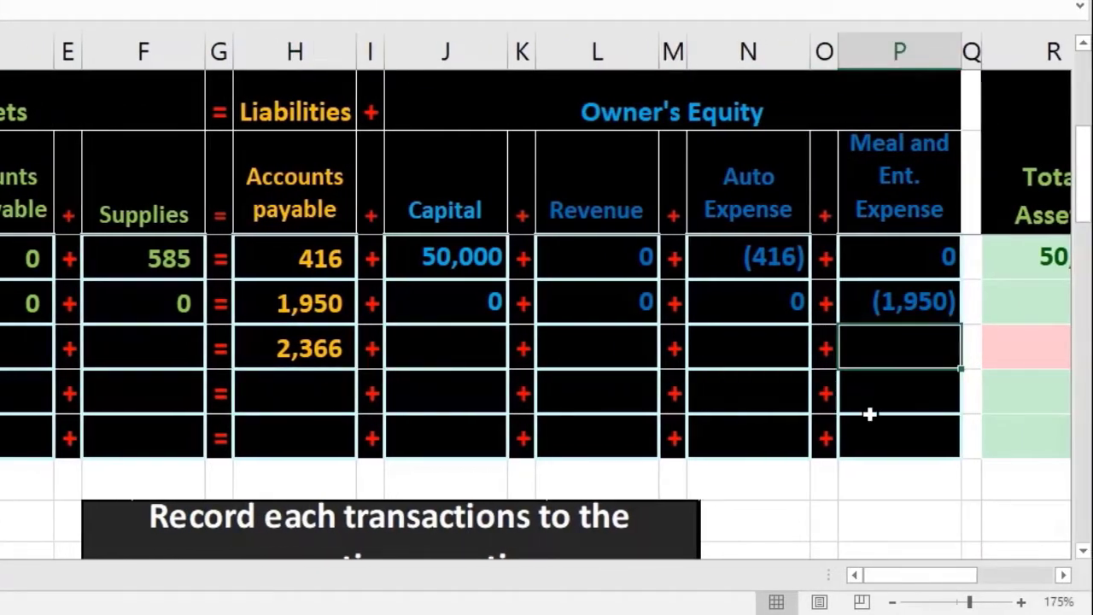
text(=sum)
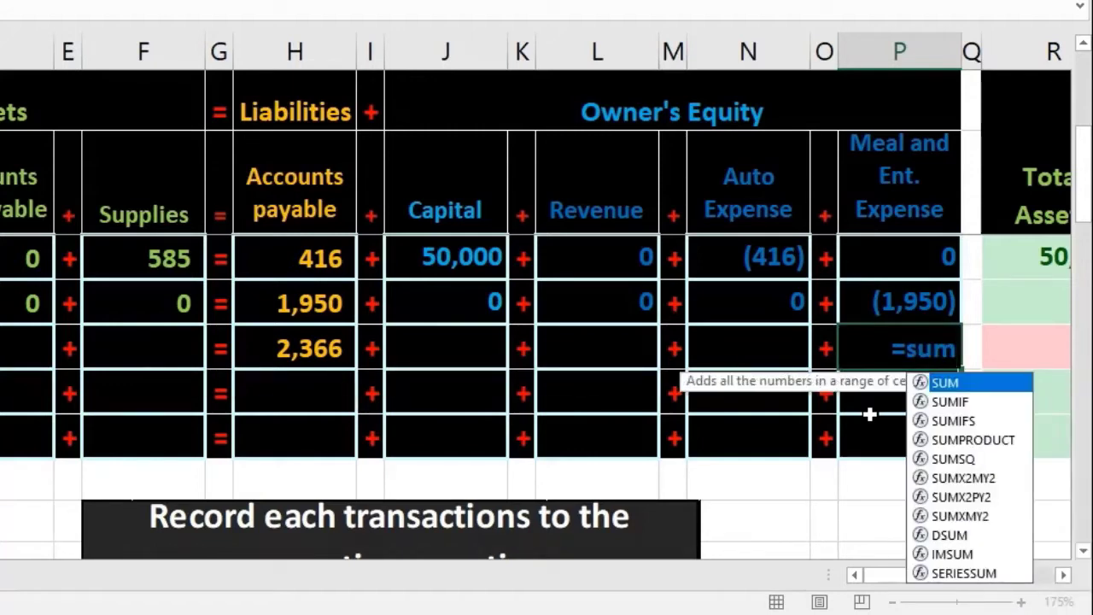
key(Tab)
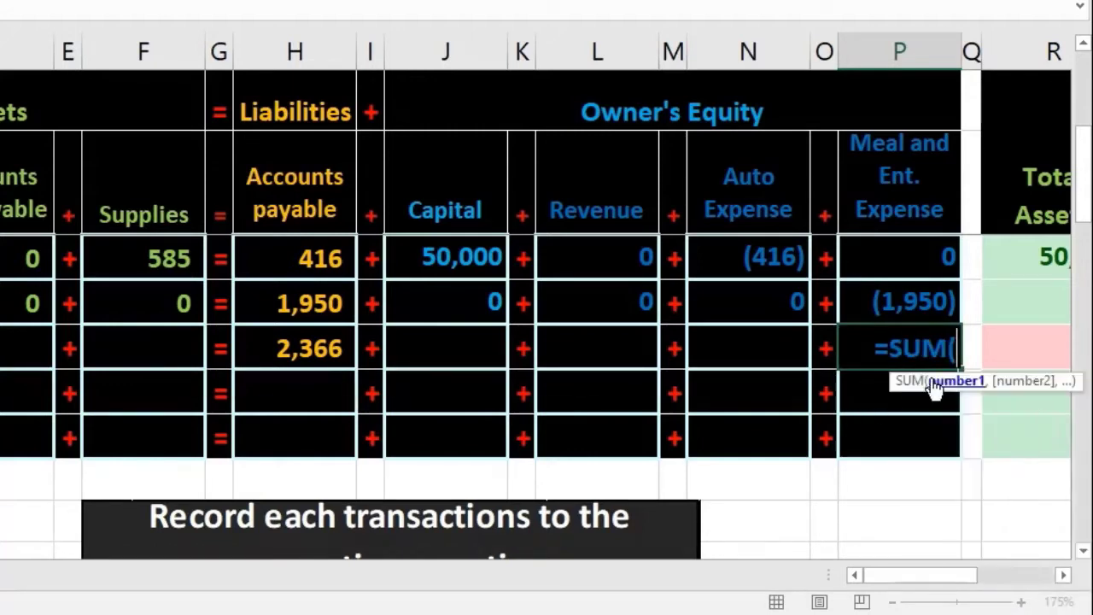
click(913, 260)
drag(914, 261, 908, 310)
key(Return)
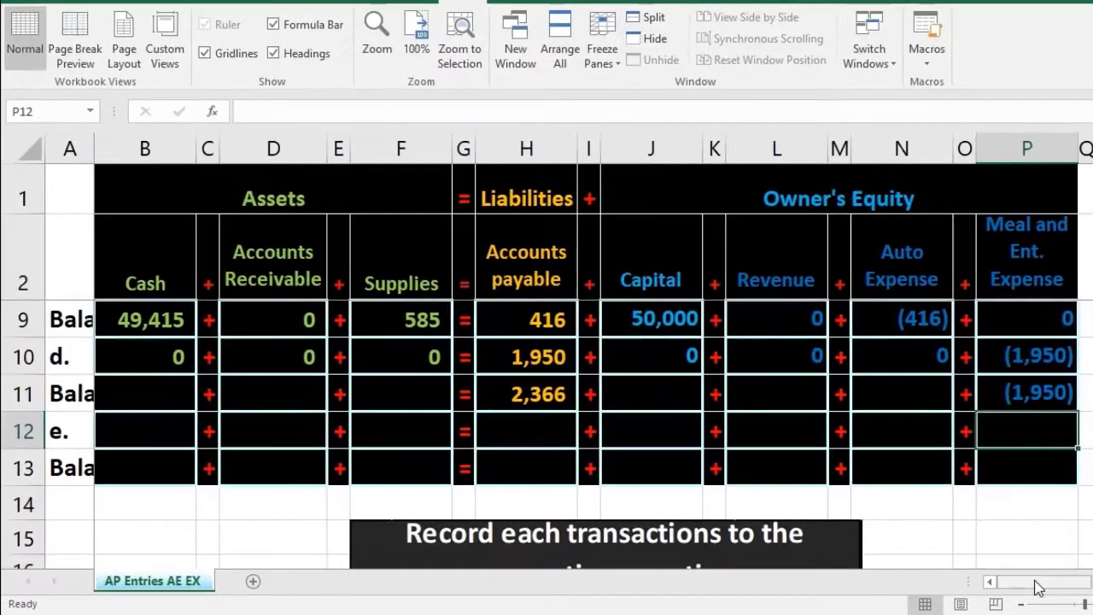
- Calculate the Cash balance after transaction d in B11 with a SUM of B9:B10
drag(888, 575, 951, 587)
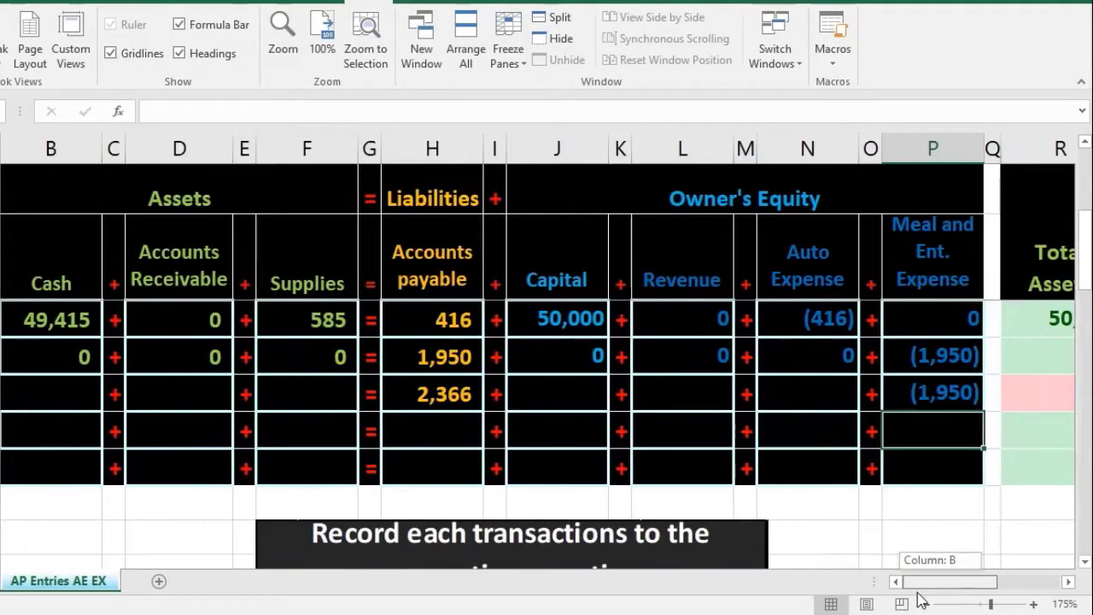
drag(147, 319, 379, 320)
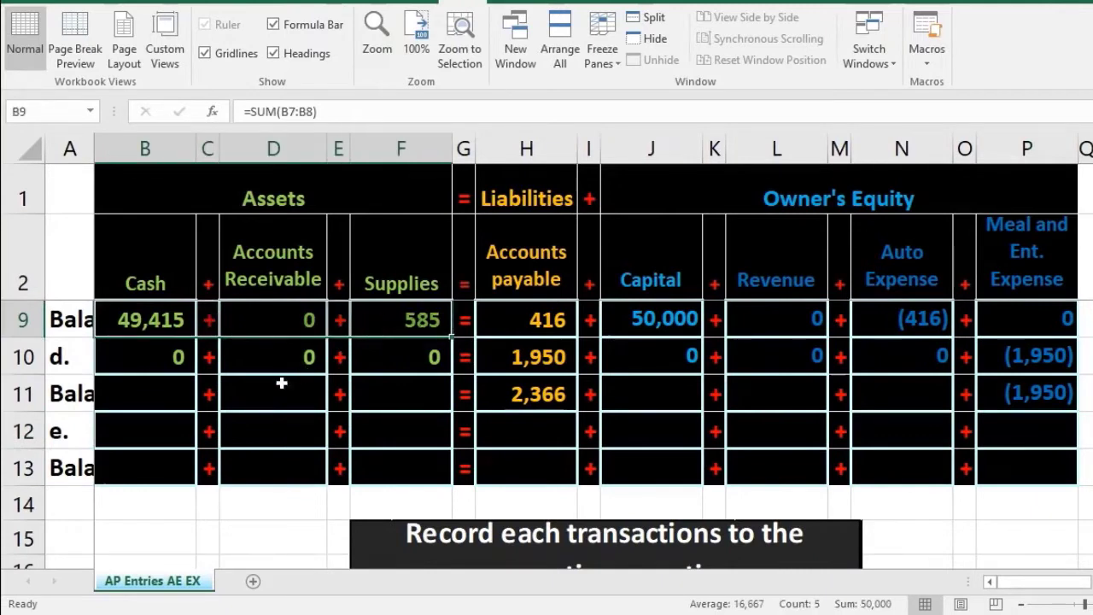
click(160, 392)
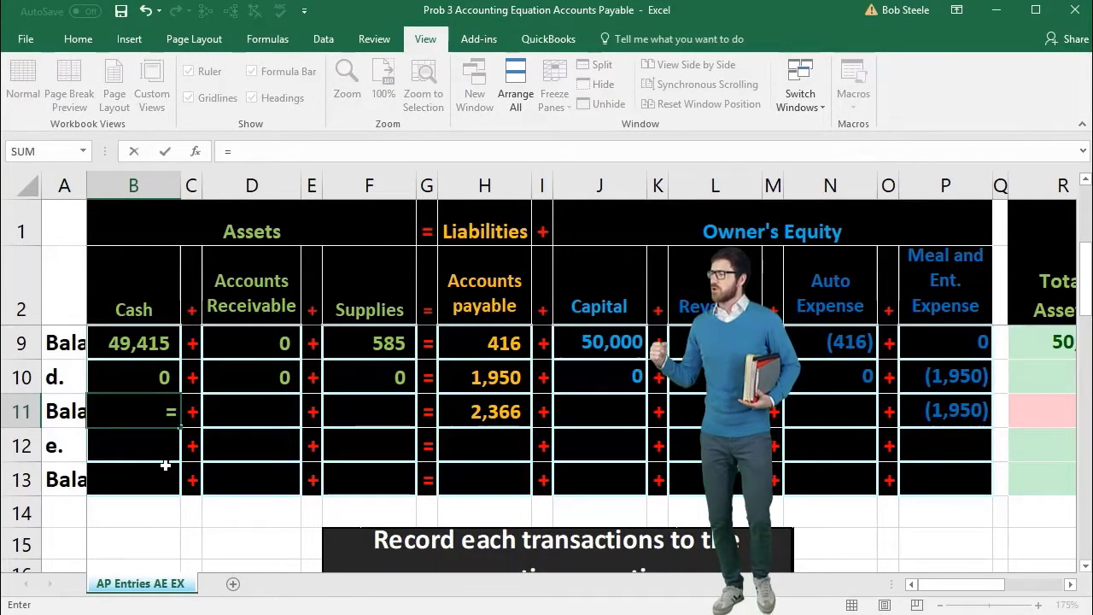
text(sum)
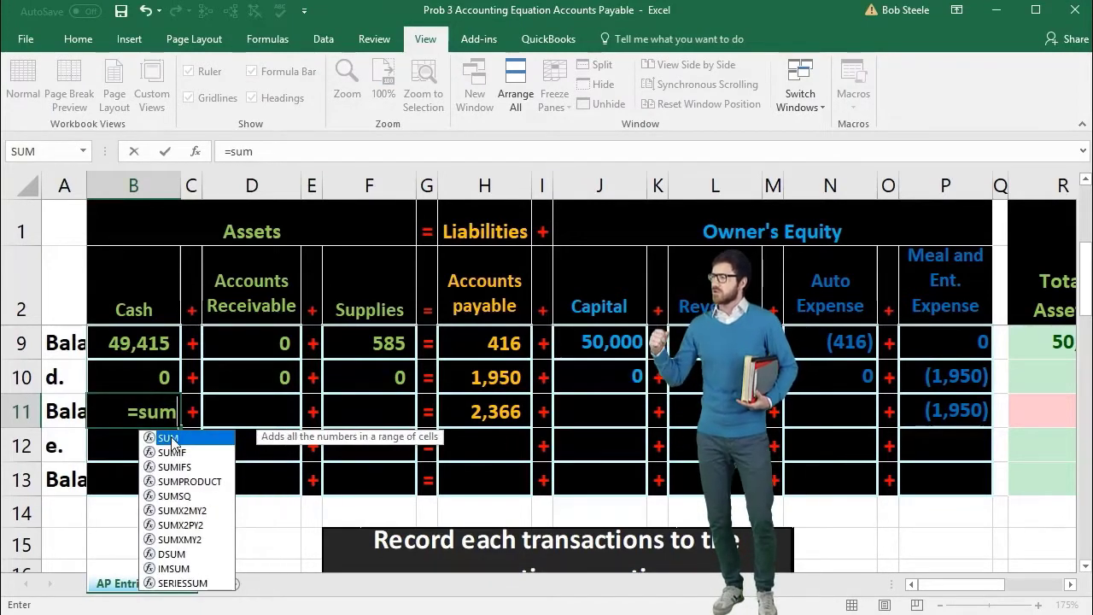
double_click(171, 438)
drag(150, 346, 147, 365)
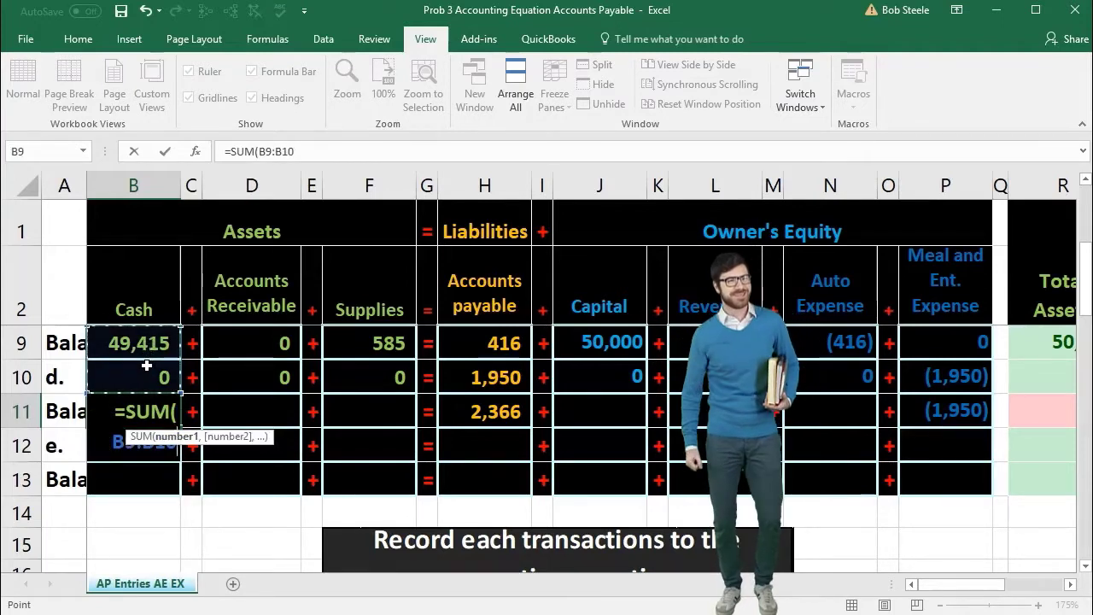
key(Tab)
- Calculate the Supplies balance after transaction d in F11 with a SUM of F9:F10
key(Tab)
key(Tab)
key(Tab)
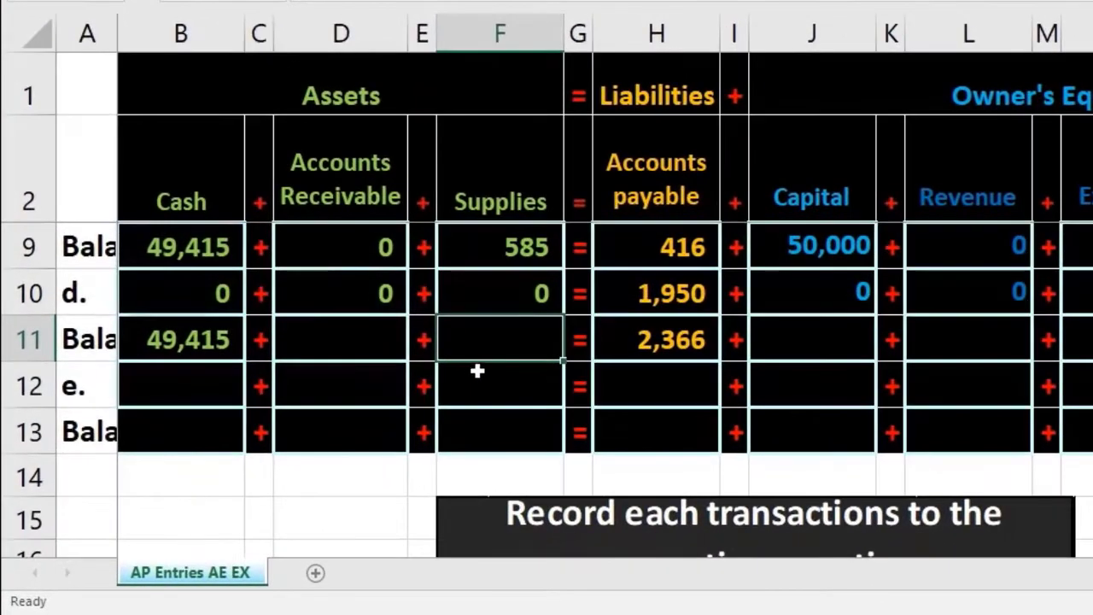
text(=)
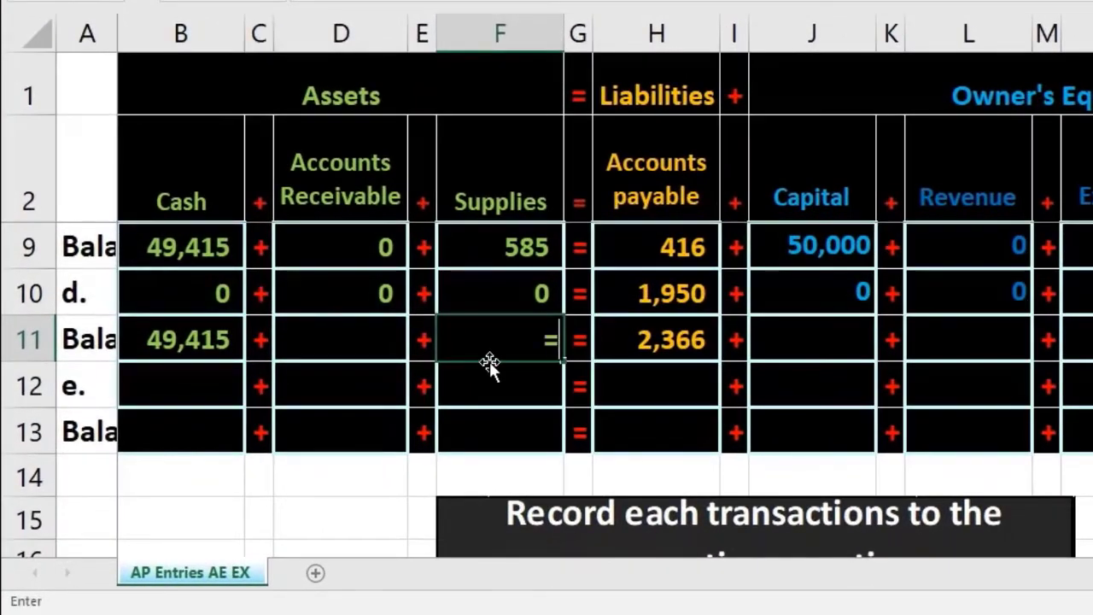
text(sum)
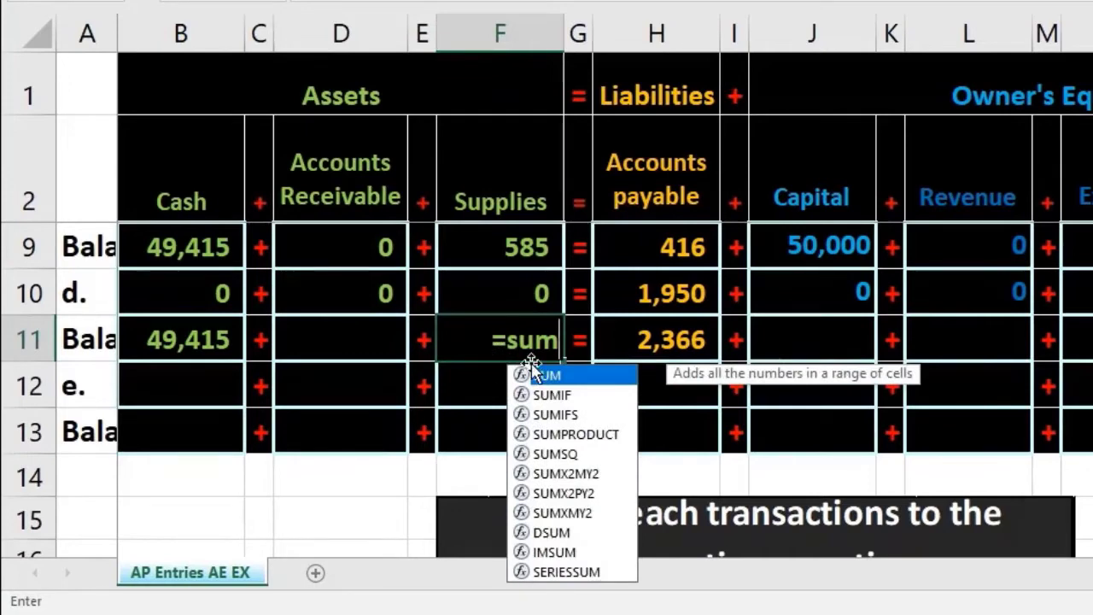
double_click(542, 376)
click(505, 248)
drag(505, 249, 500, 276)
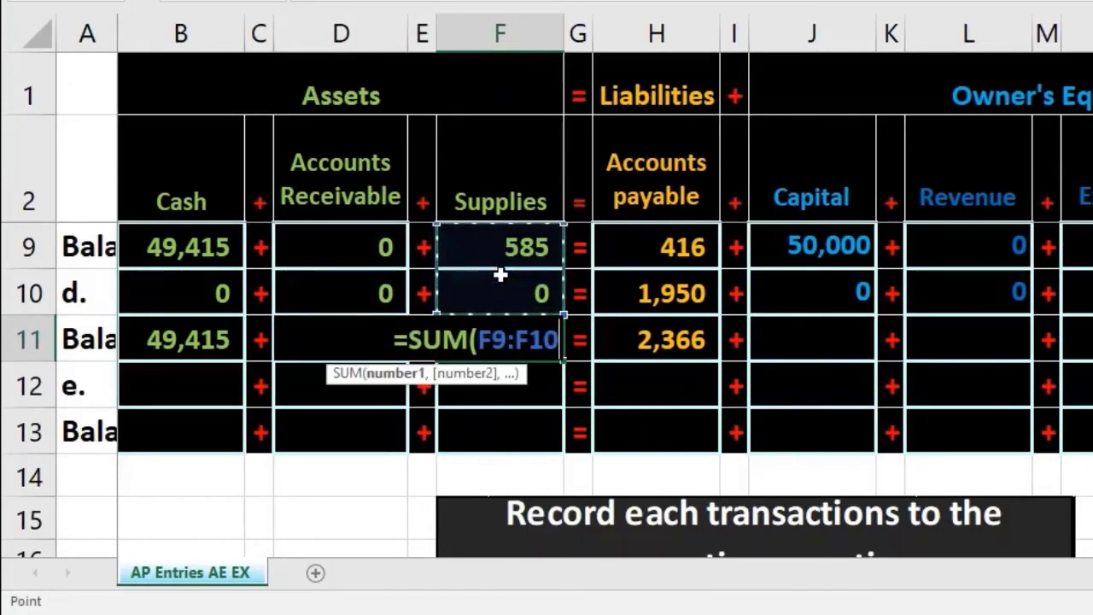
key(Return)
- Calculate the Capital balance after transaction d in J11 with a SUM of J9:J10
key(Right)
key(Right)
key(Right)
key(Right)
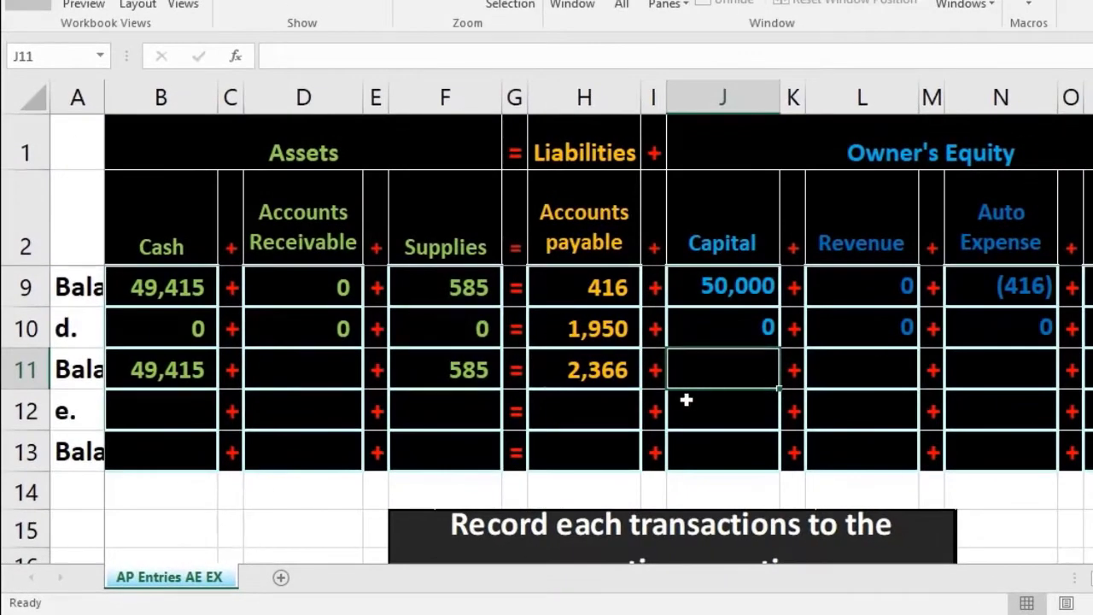
text(=sum)
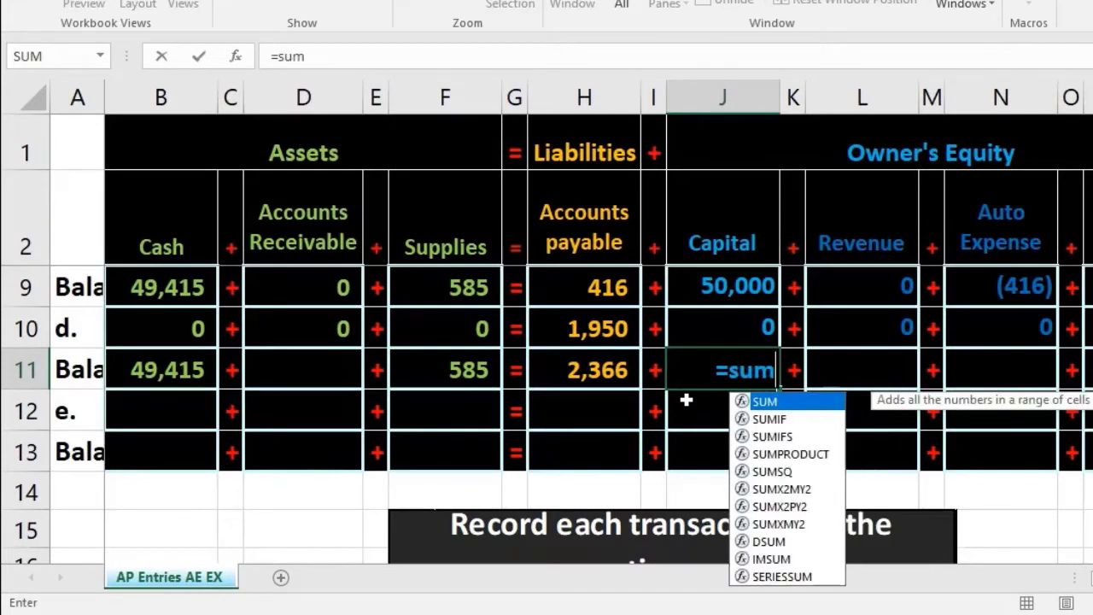
double_click(758, 403)
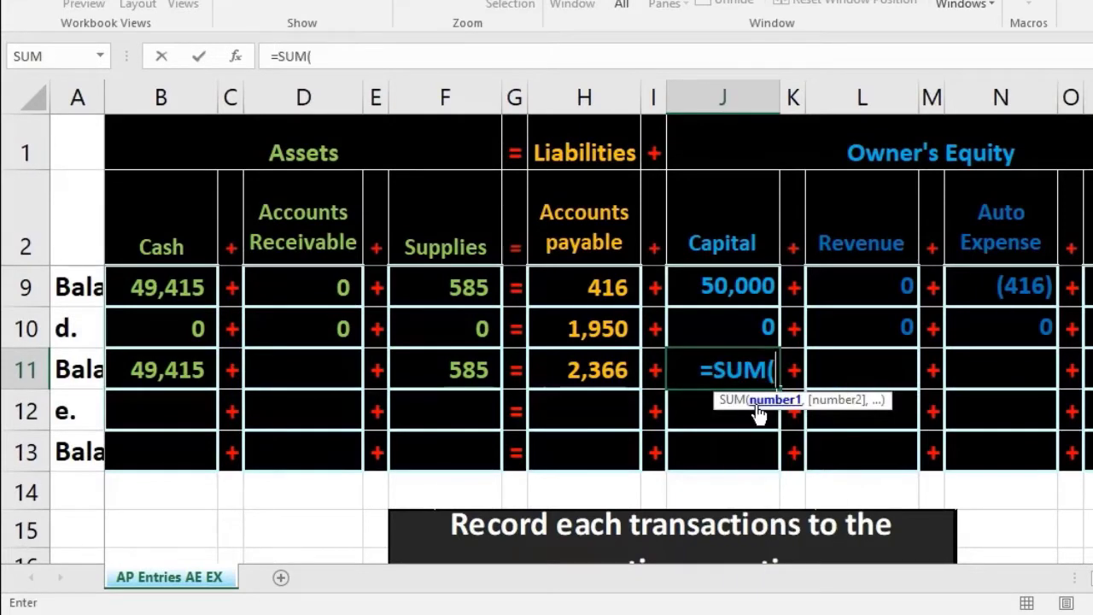
click(726, 287)
drag(723, 291, 722, 309)
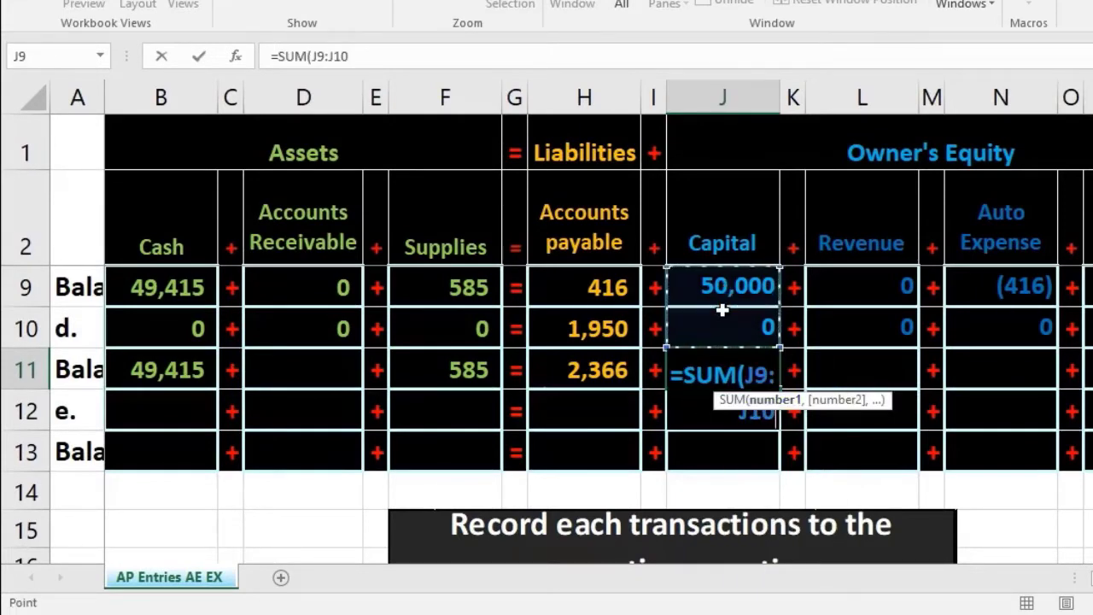
key(Tab)
- Calculate the Auto Expense balance after transaction d in N11 with a SUM of N9:N10
key(Tab)
key(Tab)
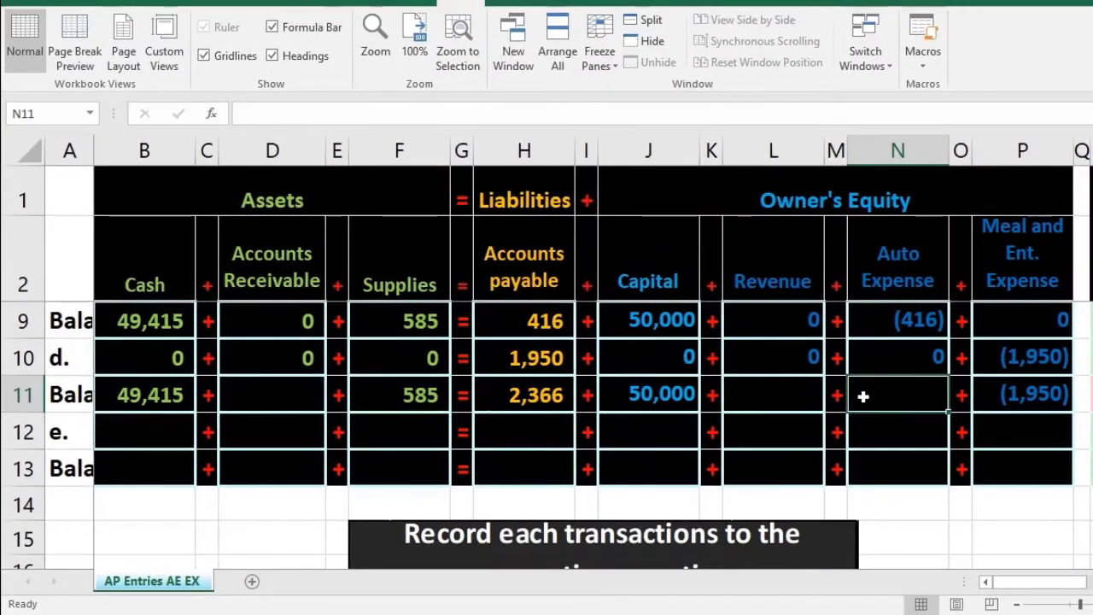
text(=sum)
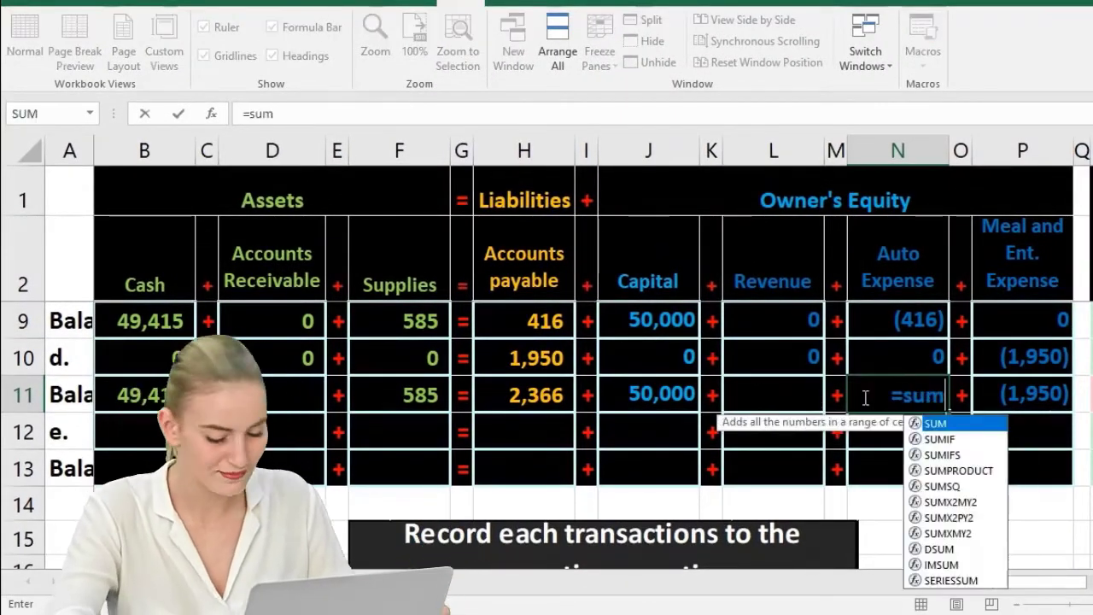
key(Tab)
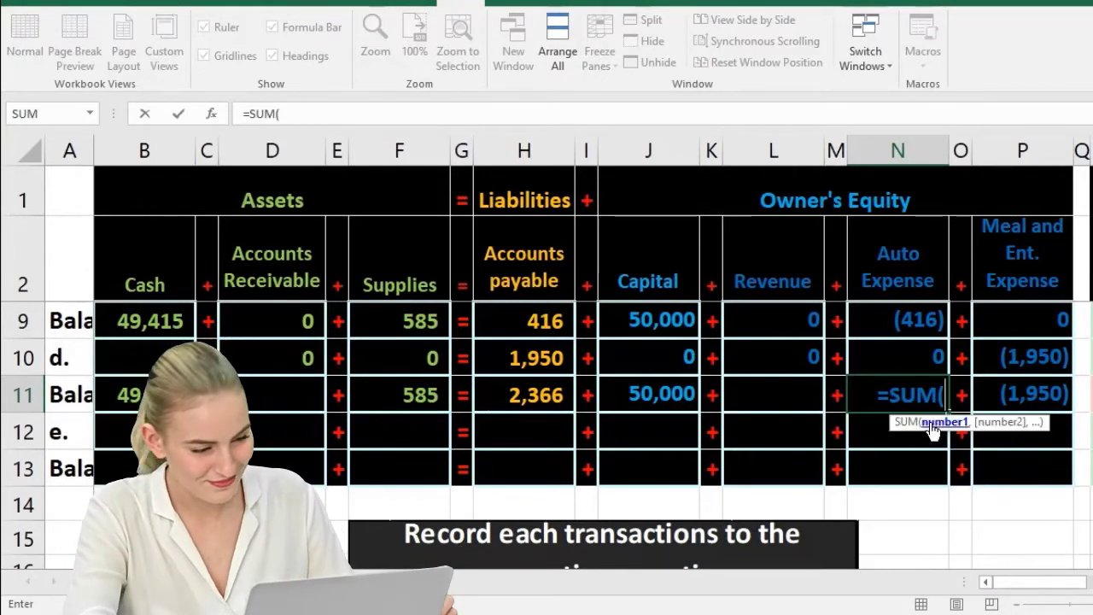
drag(884, 329, 883, 350)
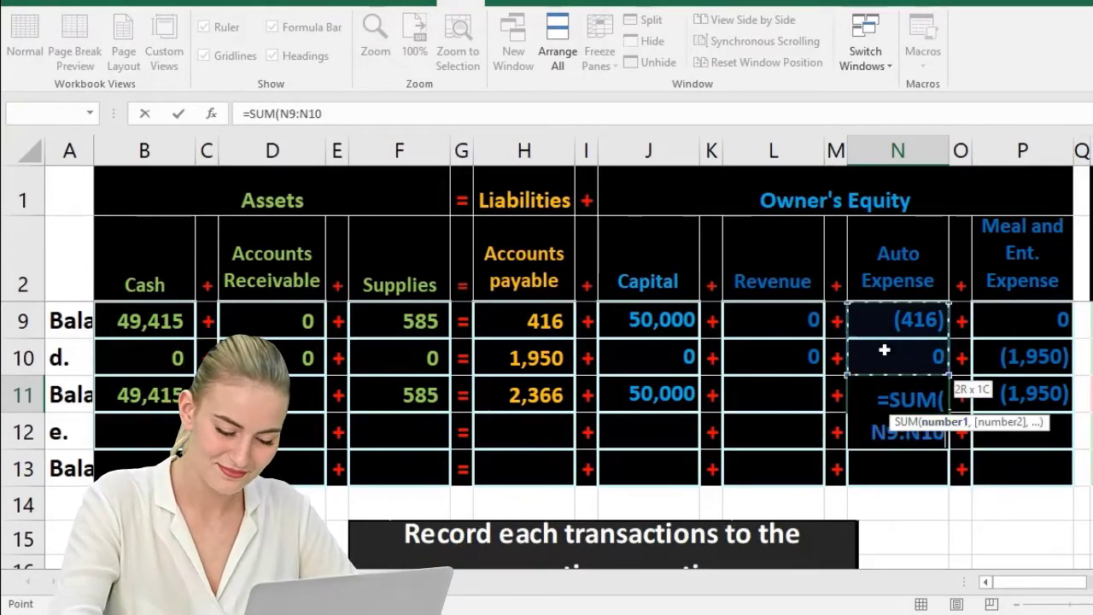
key(Return)
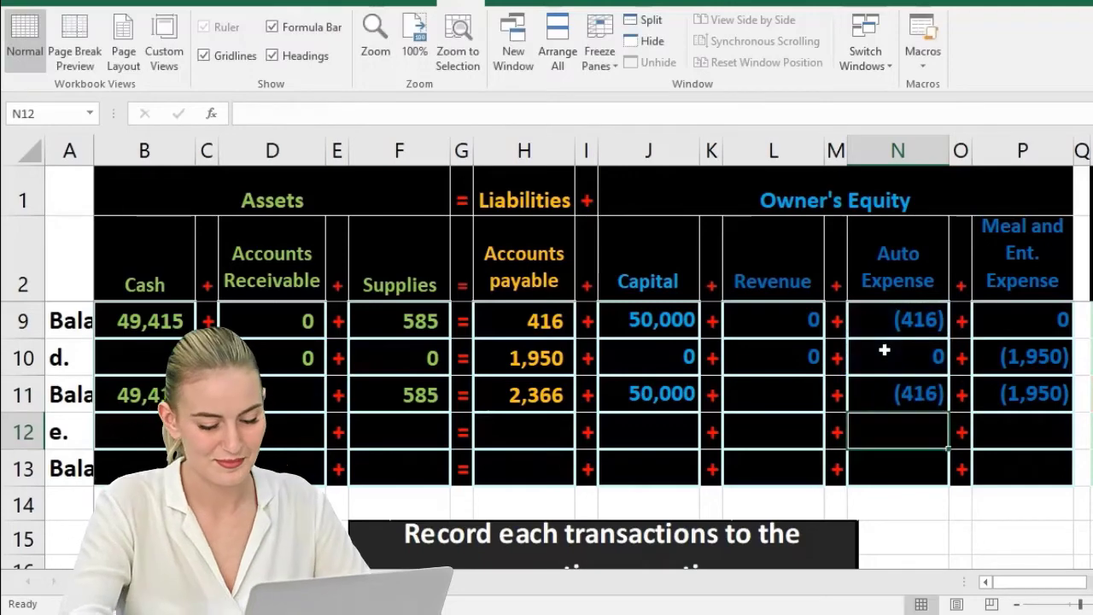
- Calculate the Accounts Receivable balance after transaction d in D11 with a SUM of D9:D10
key(Left)
key(Left)
key(Left)
key(Left)
key(Left)
key(Left)
key(Left)
key(Left)
key(Left)
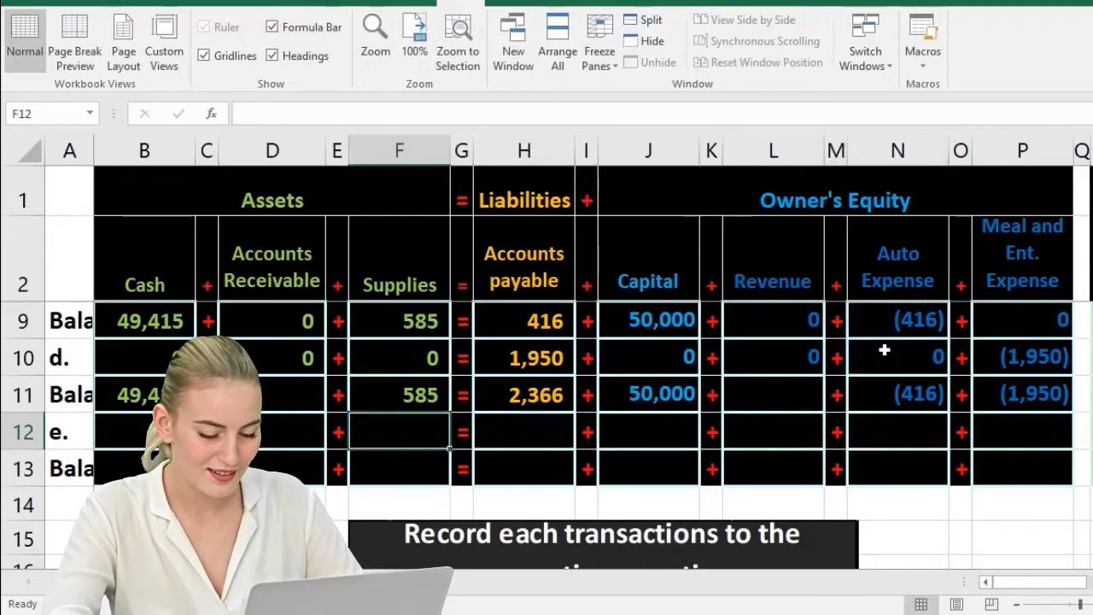
key(Up)
key(Left)
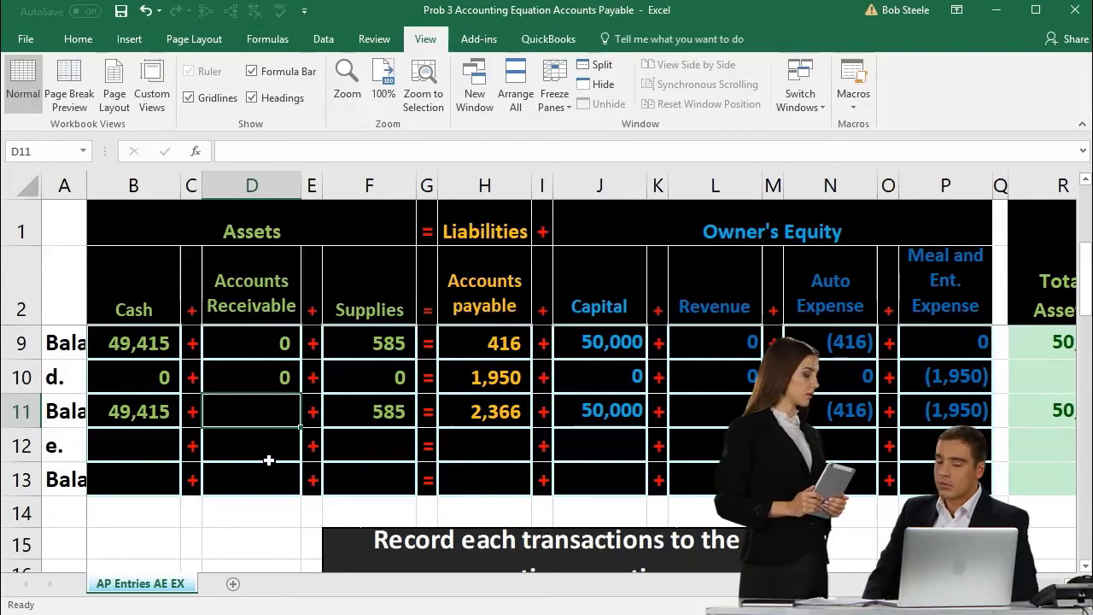
text(=sum)
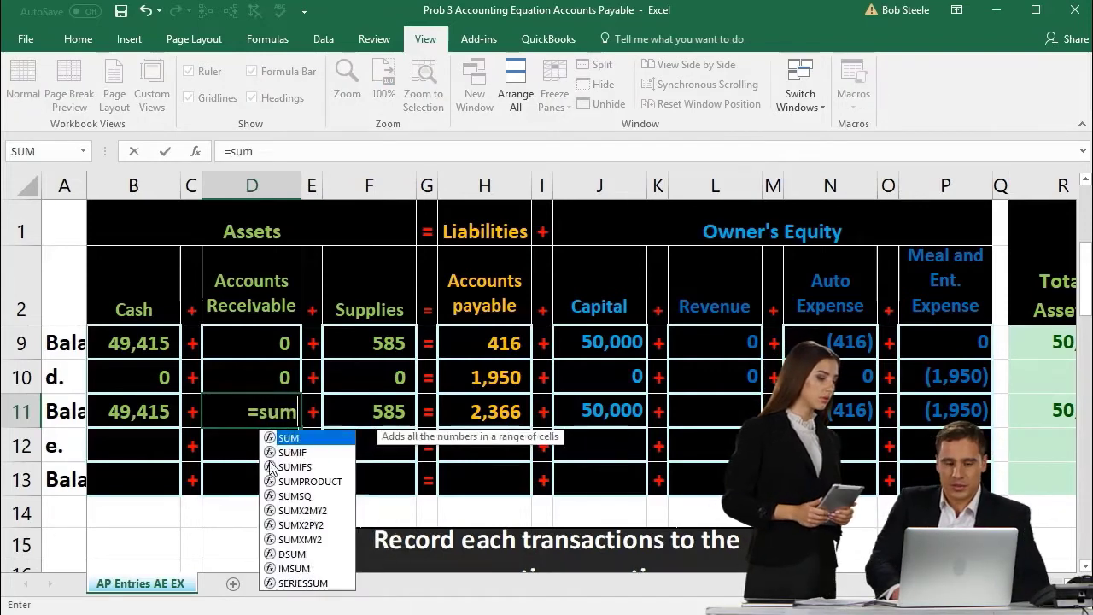
text(()
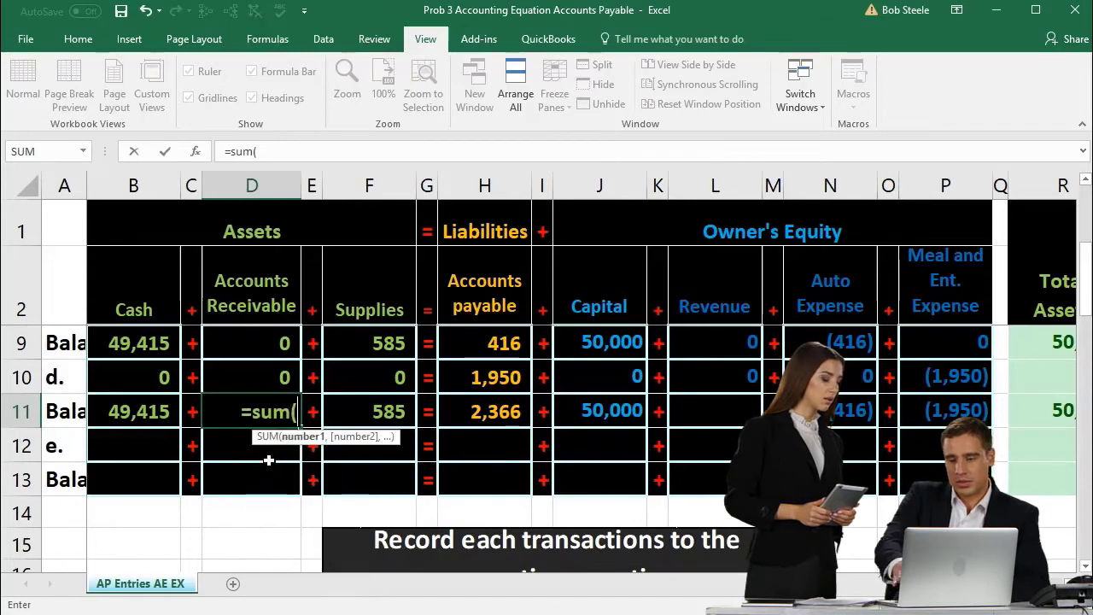
key(Up)
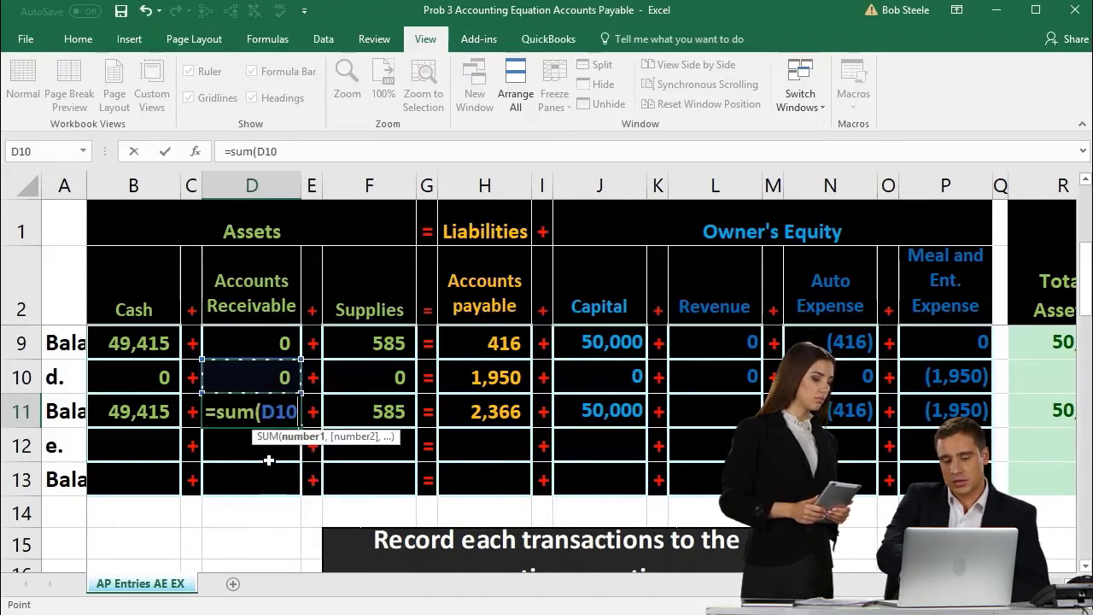
key(shift+Up)
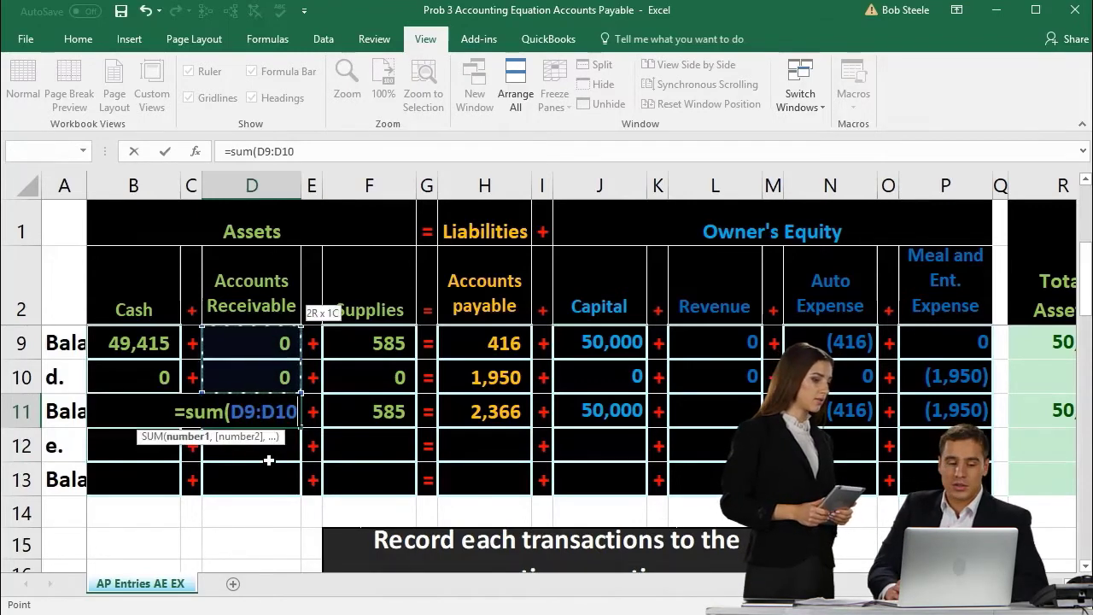
key(Tab)
- Calculate the Revenue balance after transaction d in L11 with a SUM of L9:L10
key(Tab)
key(Tab)
key(Tab)
key(Tab)
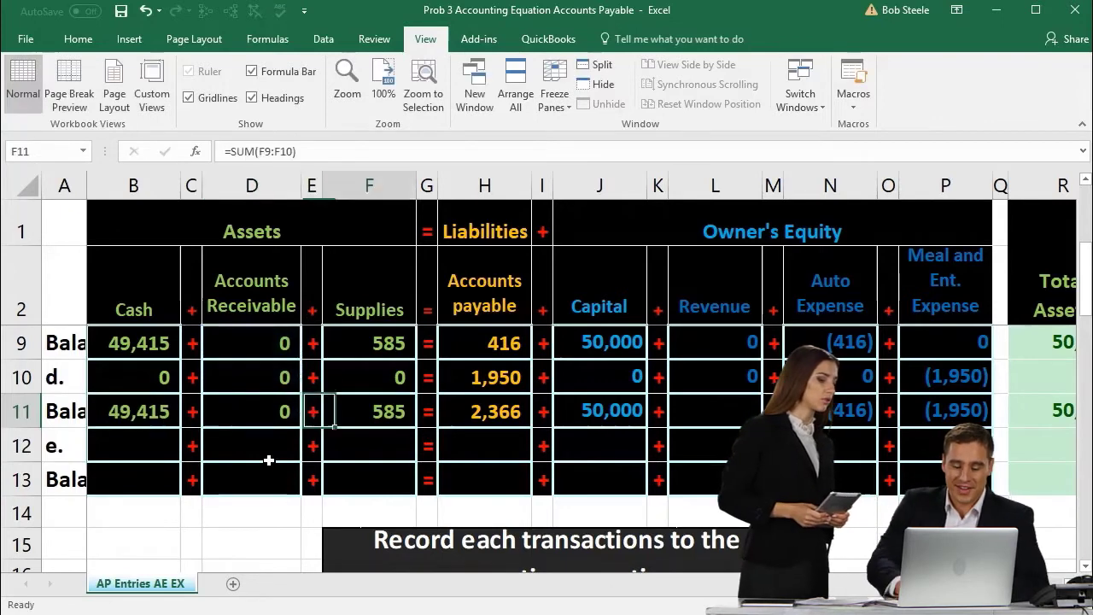
key(Tab)
key(Tab)
key(Tab)
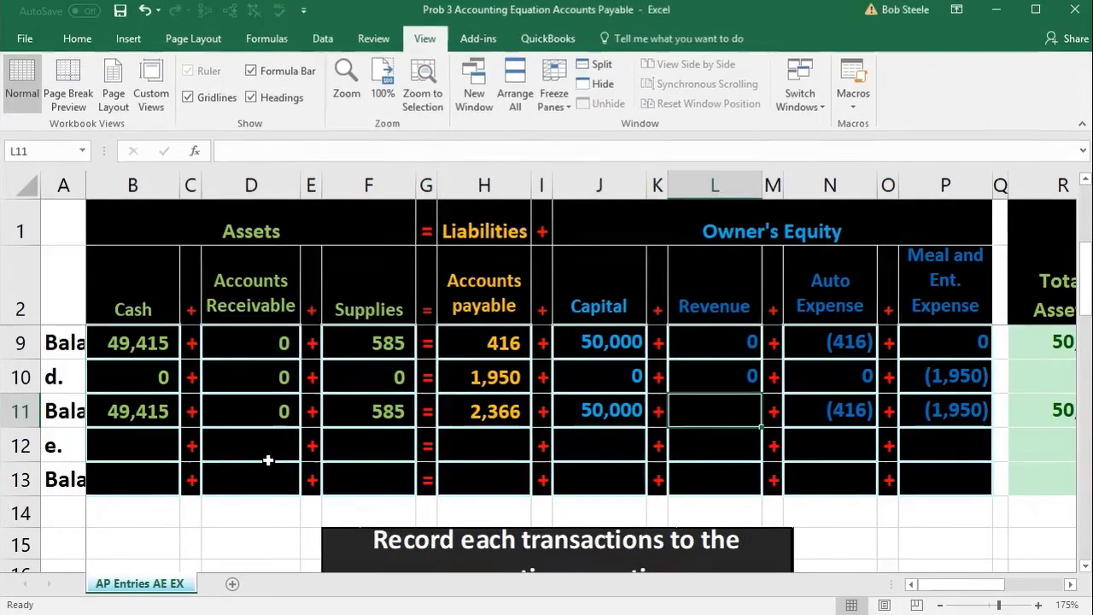
text(=s)
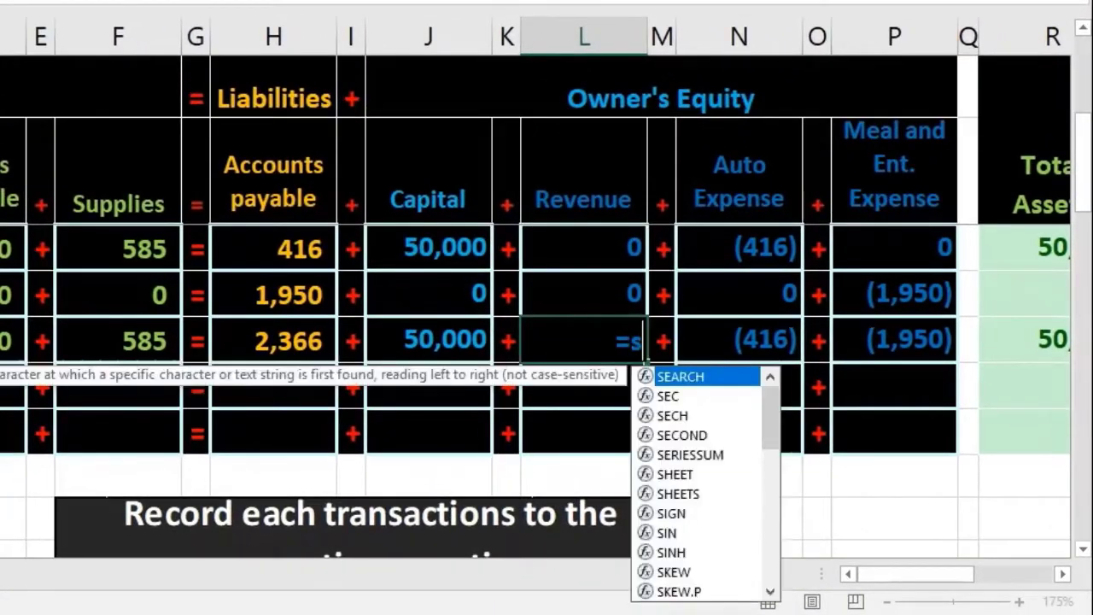
text(um()
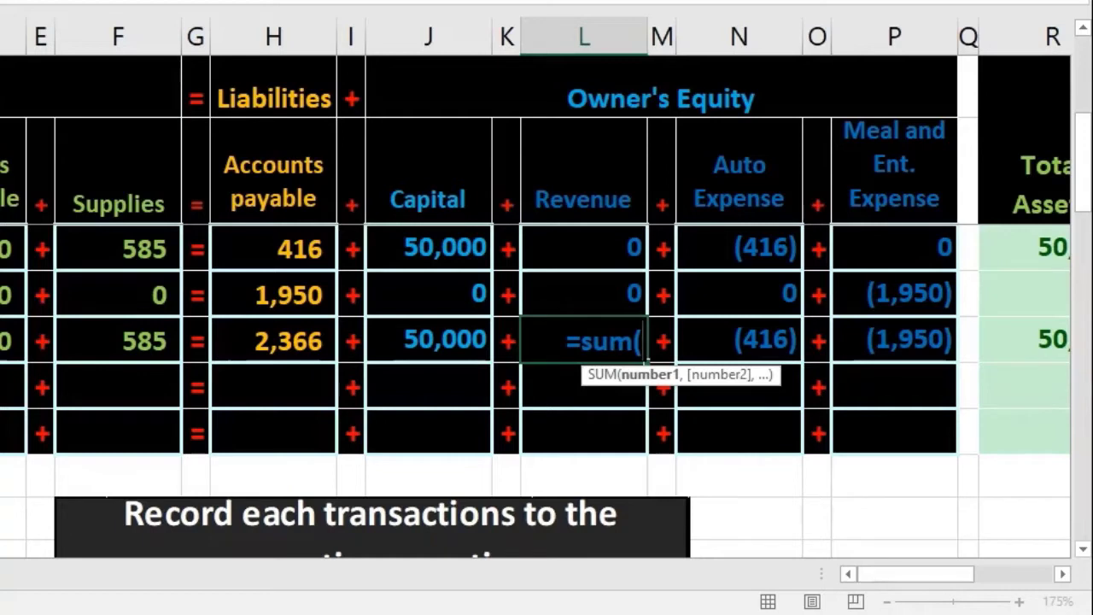
click(583, 293)
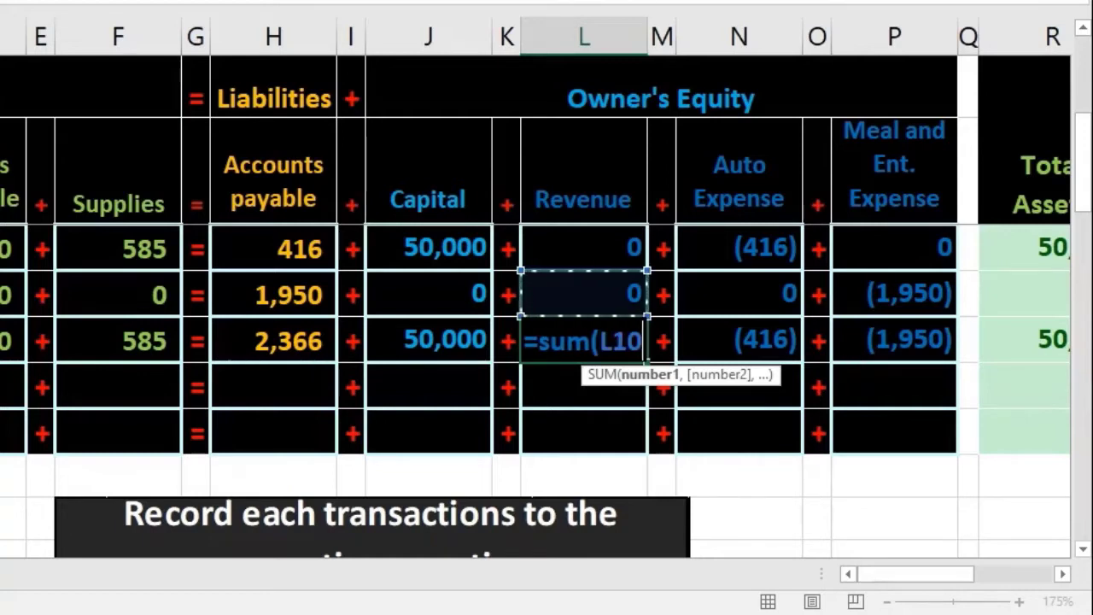
drag(583, 293, 583, 248)
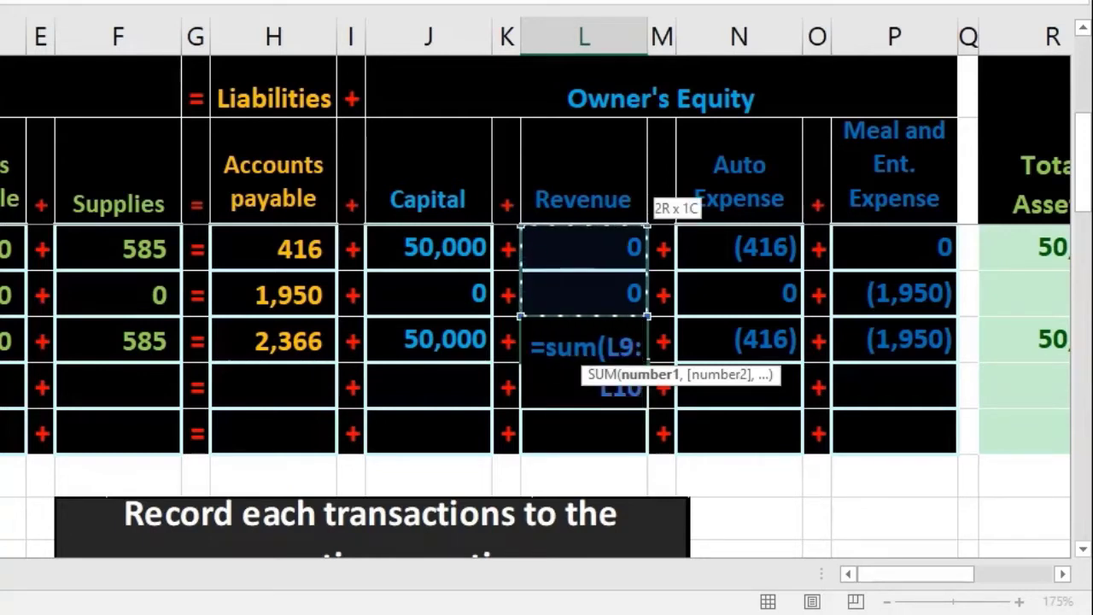
key(Return)
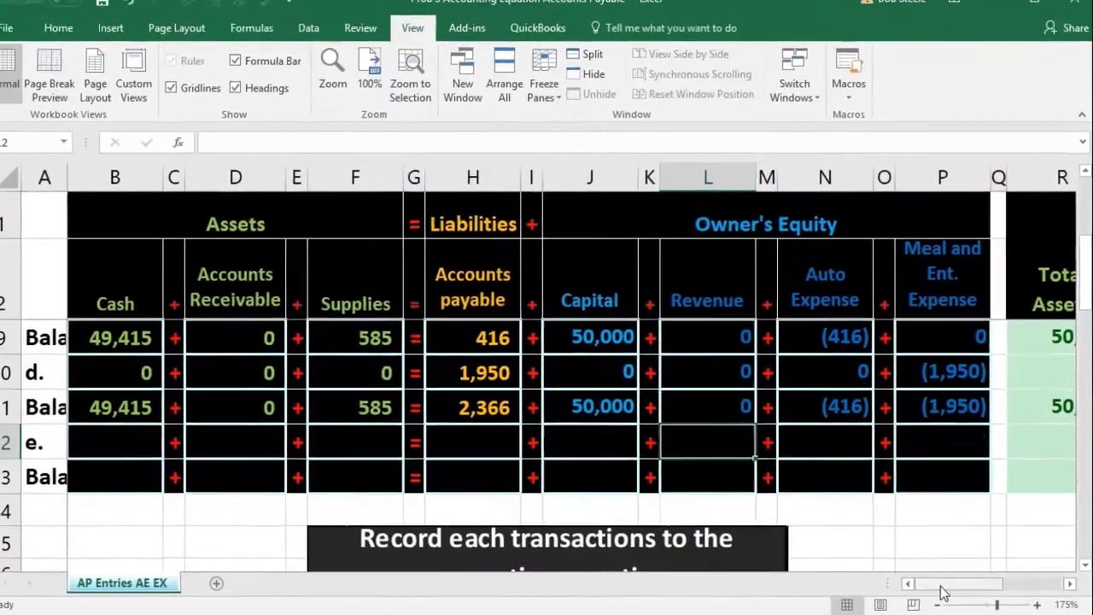
- Compare Total Assets with Total Liabilities and Equity, and review the account amounts in the transaction d and balance rows
drag(881, 576, 971, 525)
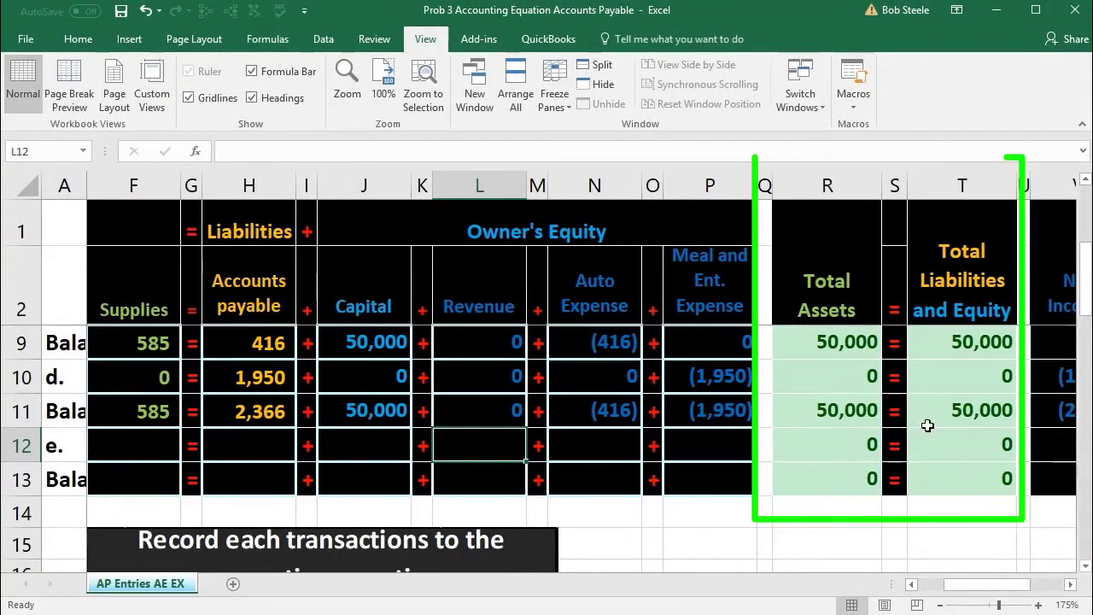
drag(1001, 591, 1013, 592)
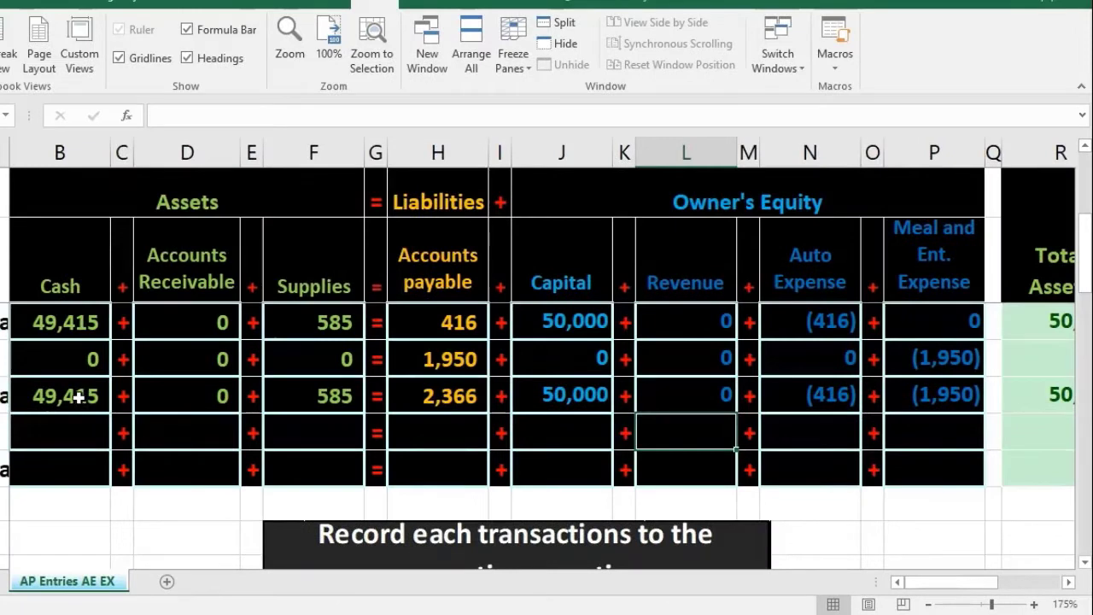
drag(77, 396, 892, 358)
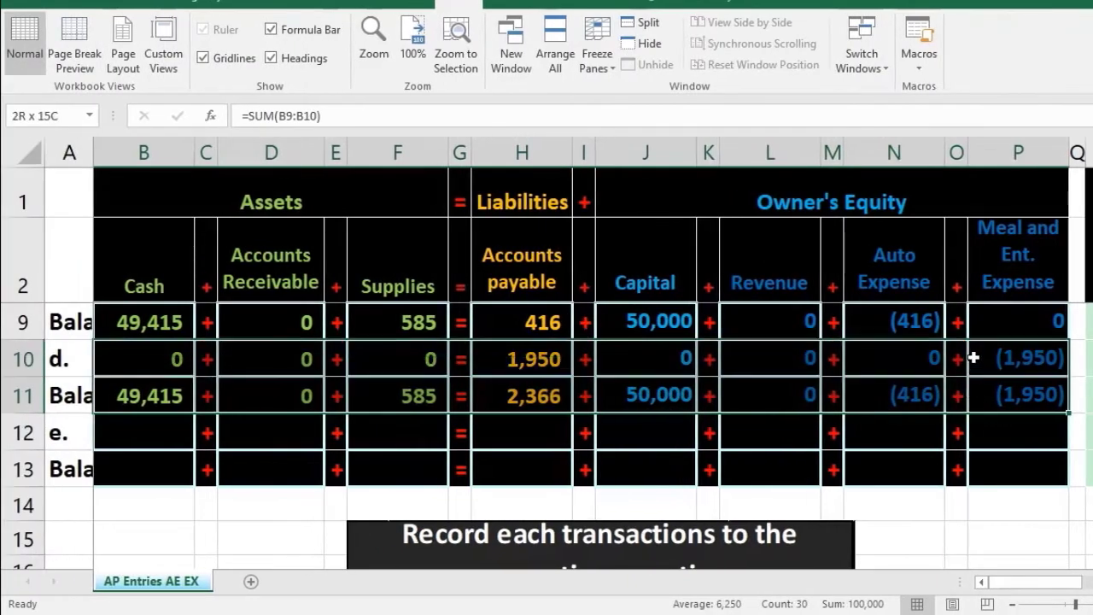
drag(971, 340, 978, 456)
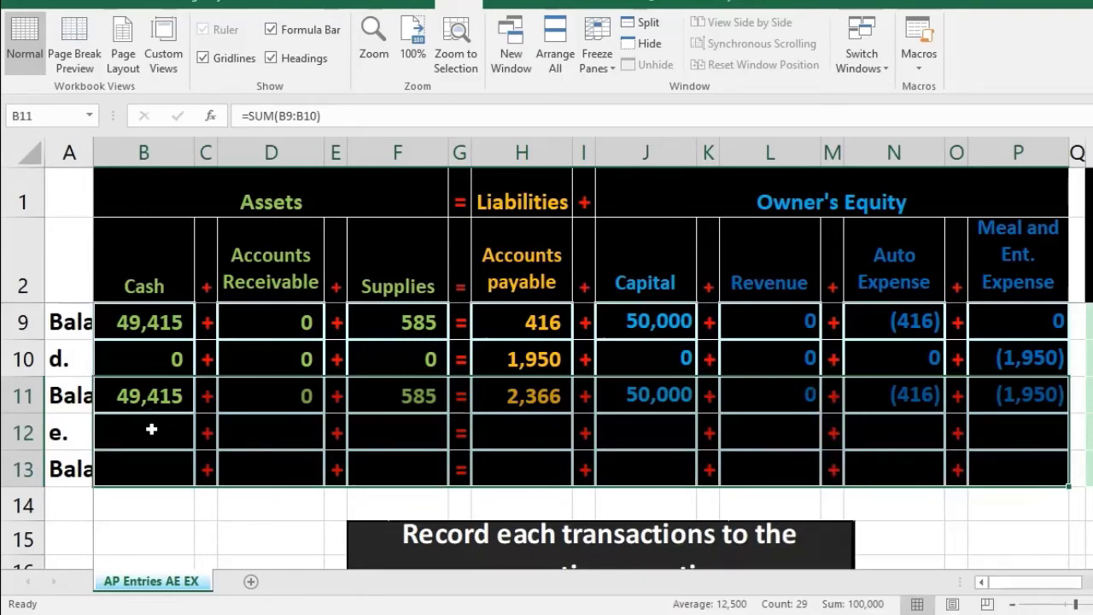
- Read transaction e, the payment for past auto service, and record -416 under Cash in B12
scroll(205, 516, down, 4)
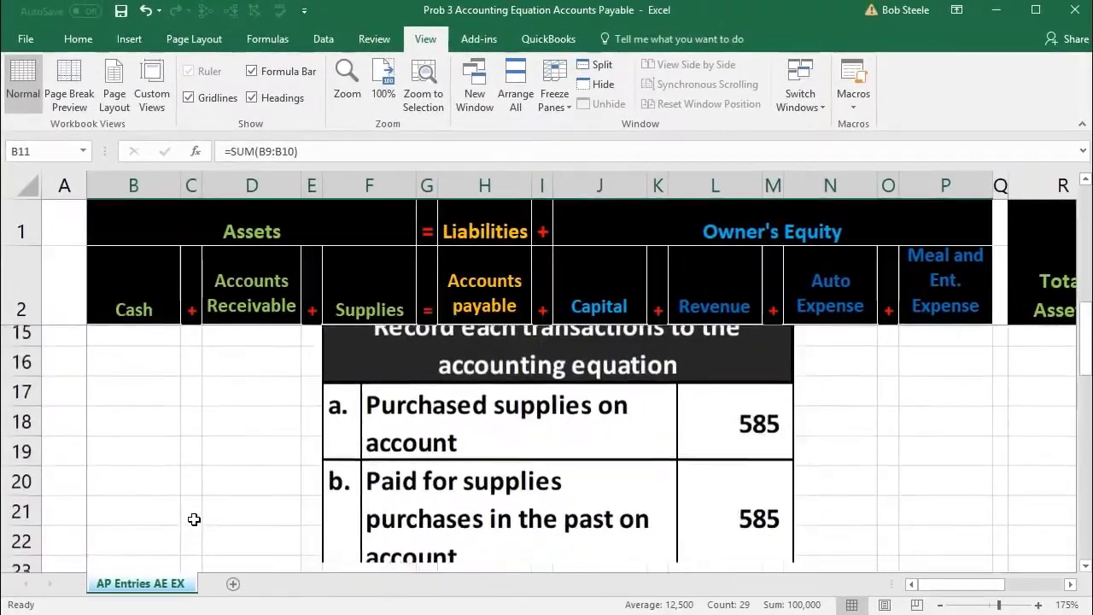
scroll(194, 519, down, 3)
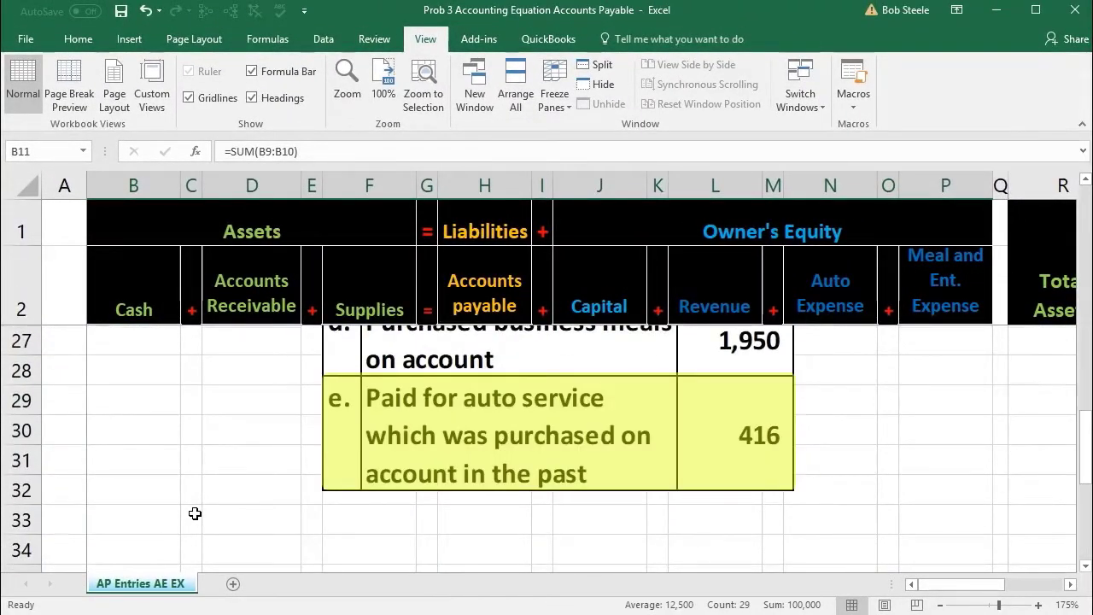
scroll(194, 513, up, 5)
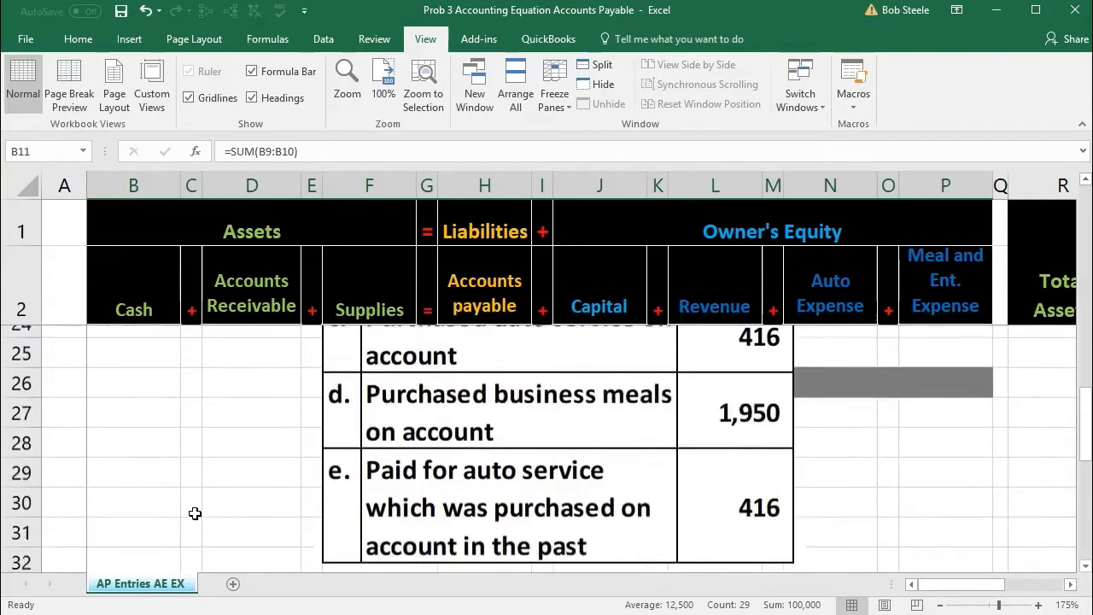
scroll(195, 513, up, 2)
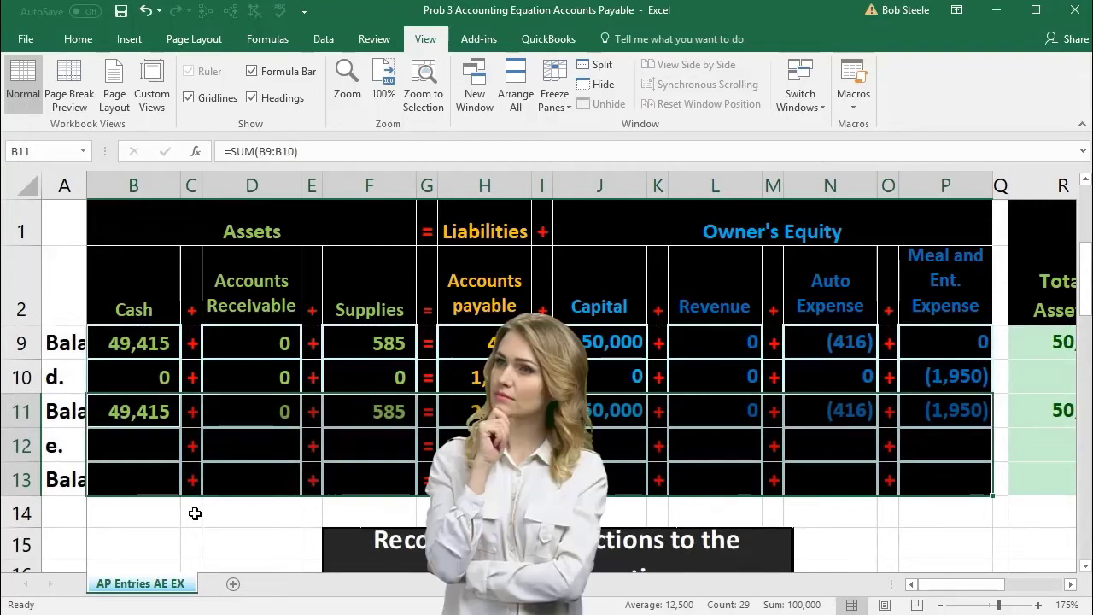
click(146, 450)
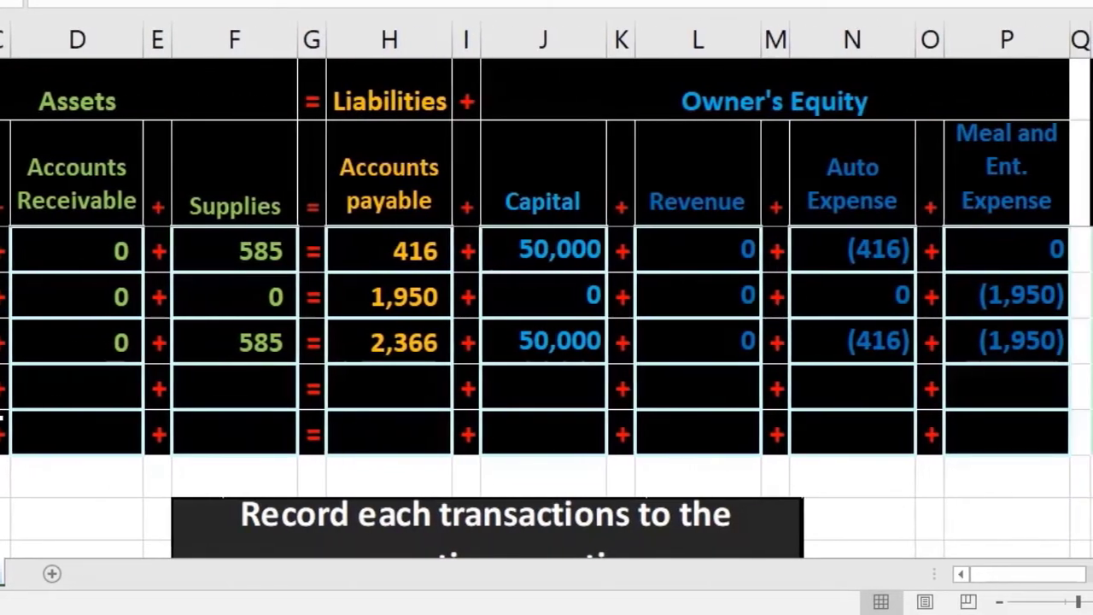
scroll(61, 417, down, 5)
scroll(111, 415, down, 2)
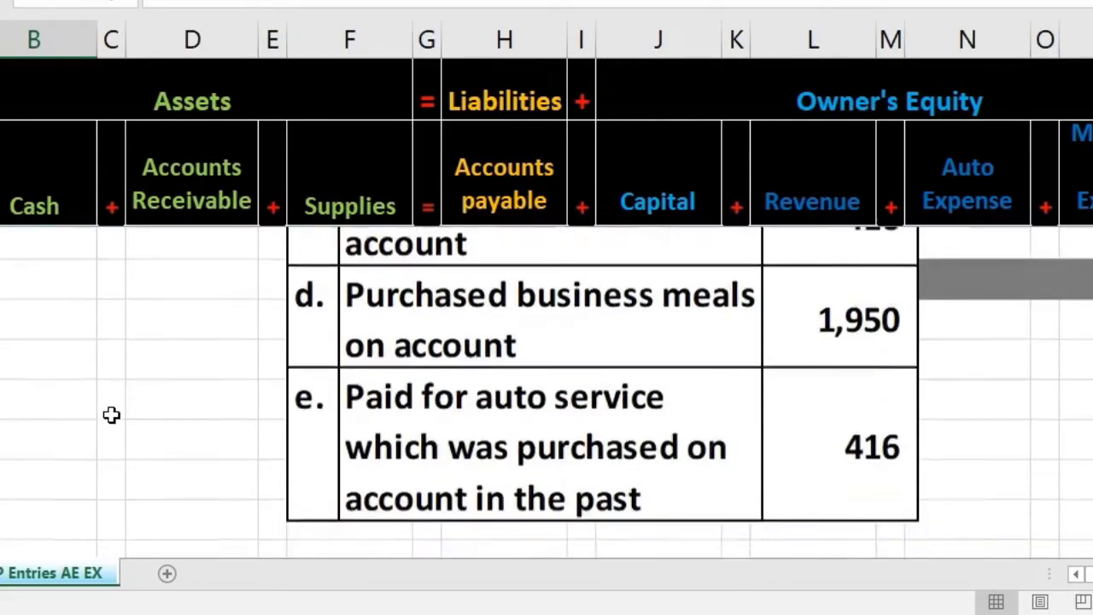
scroll(111, 415, up, 5)
scroll(111, 414, up, 2)
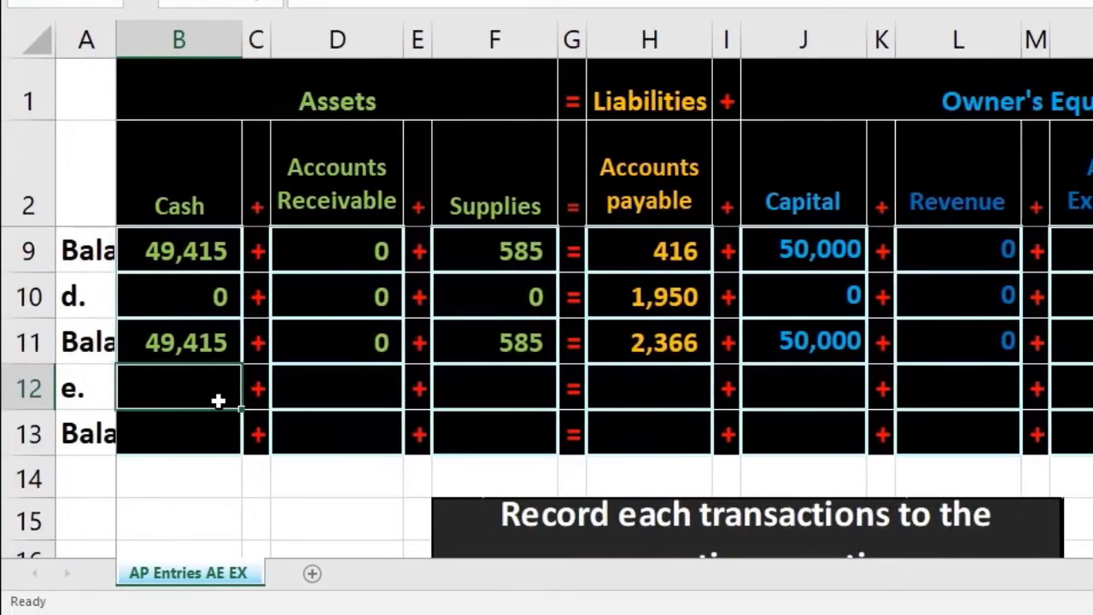
text(-)
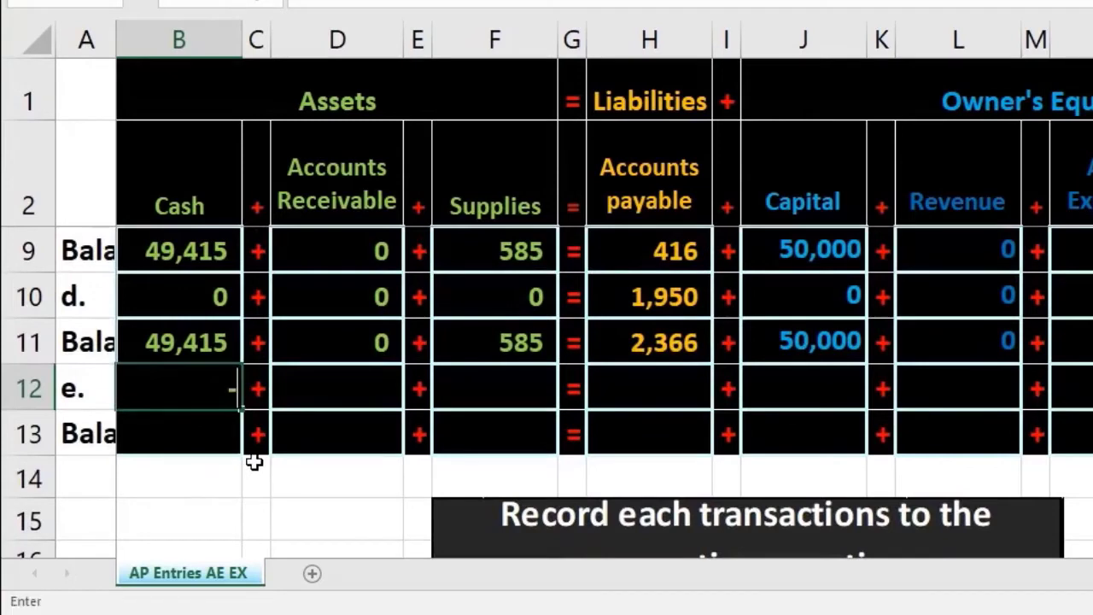
text(416)
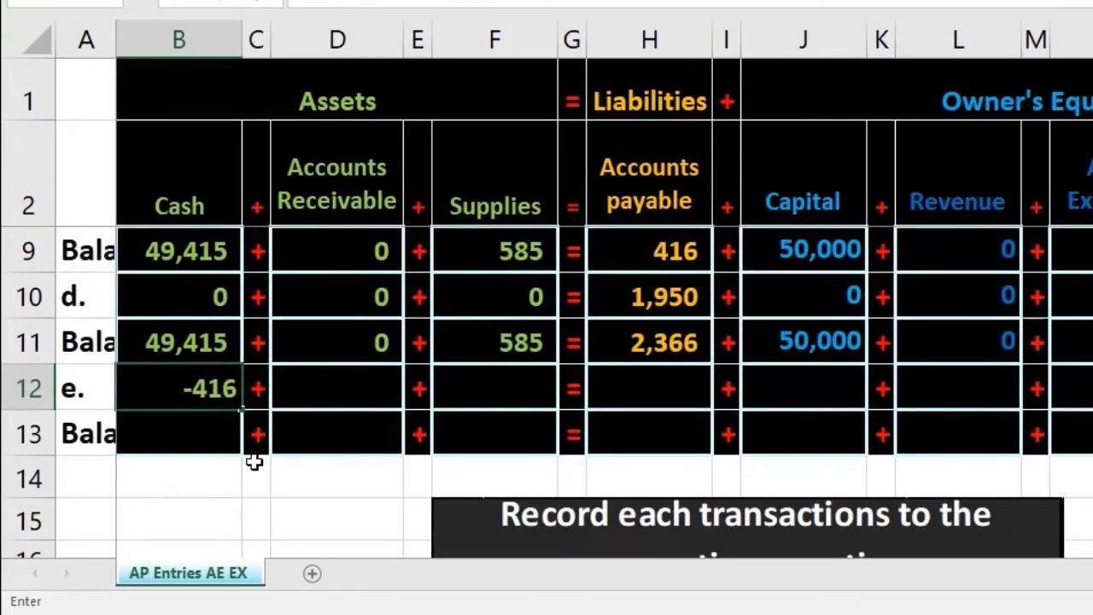
key(Return)
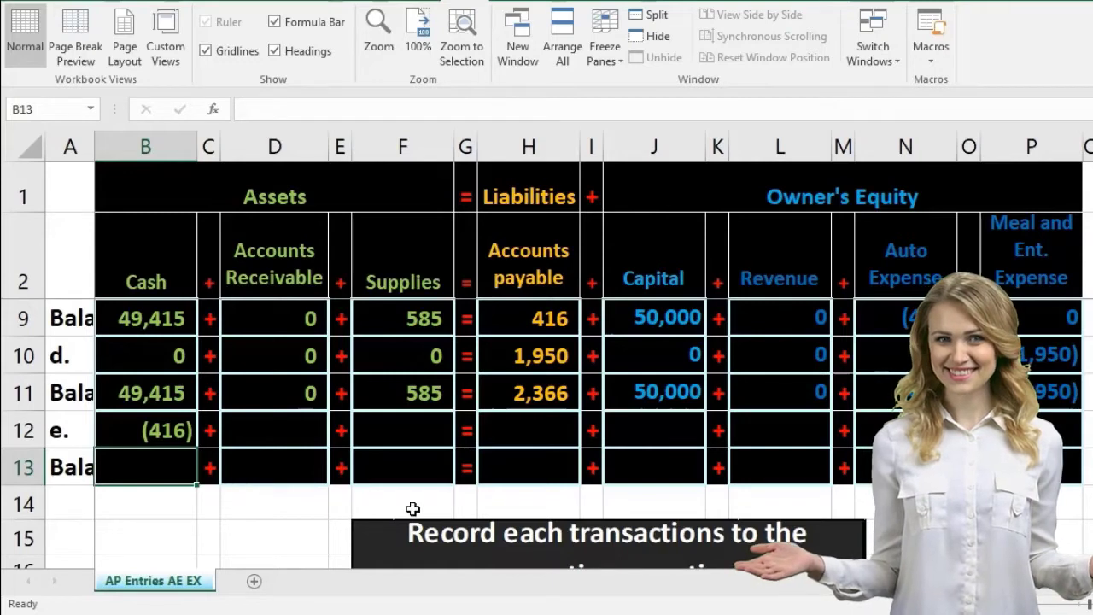
- Record -416 under Accounts payable for transaction e in H12 and review the asset side of that row
click(526, 436)
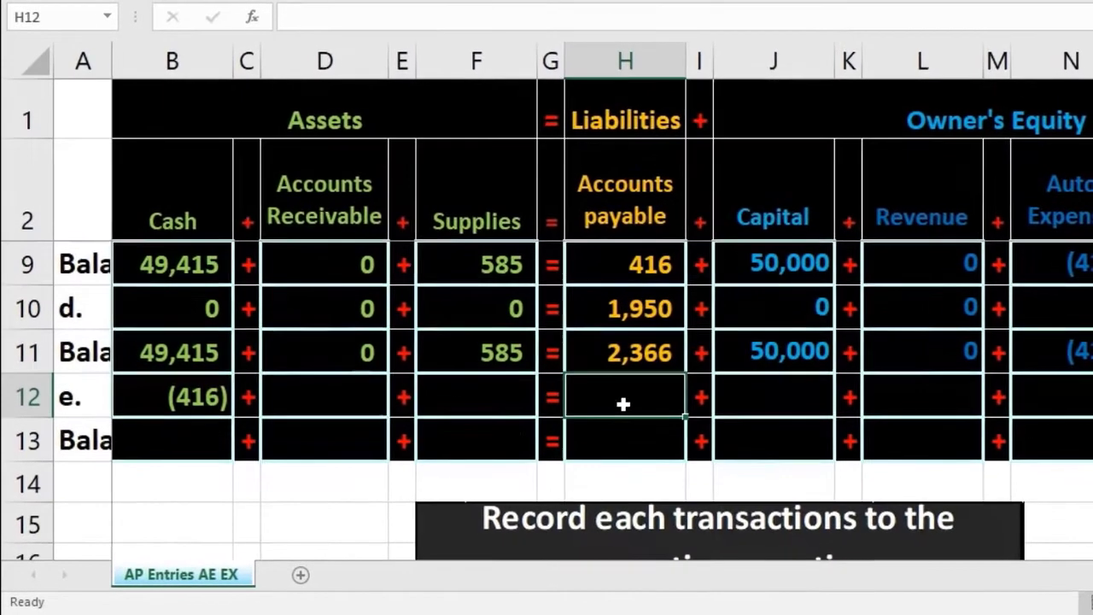
text(-)
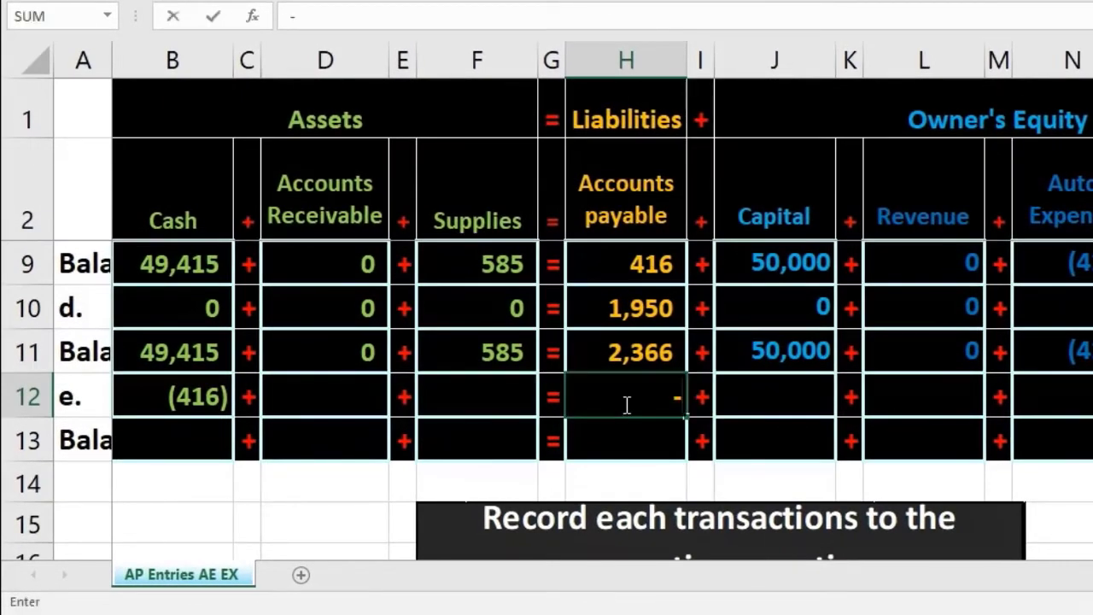
text(416)
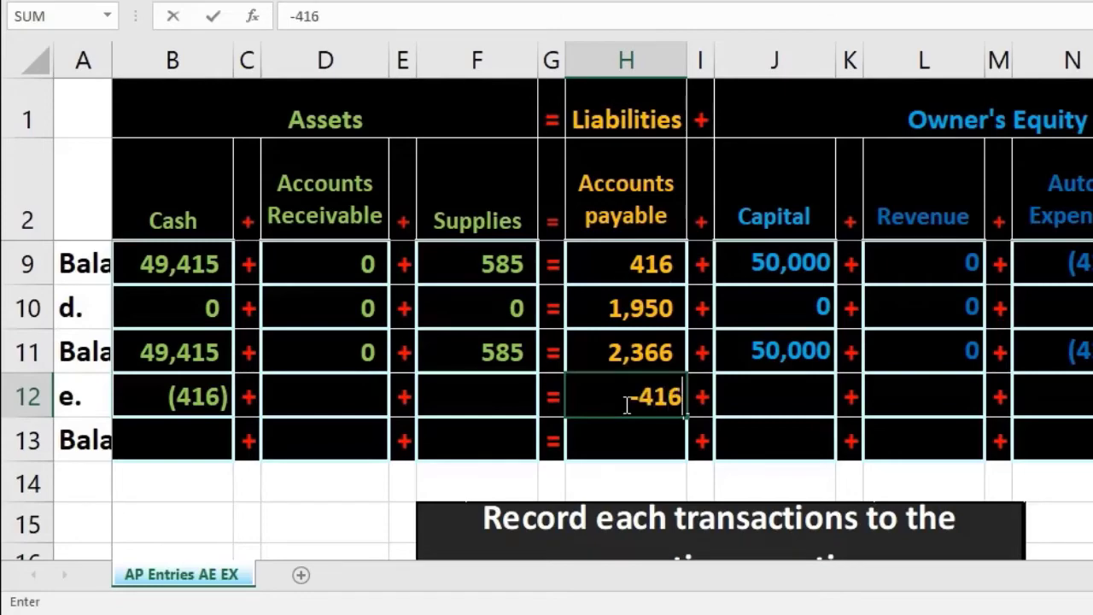
key(Return)
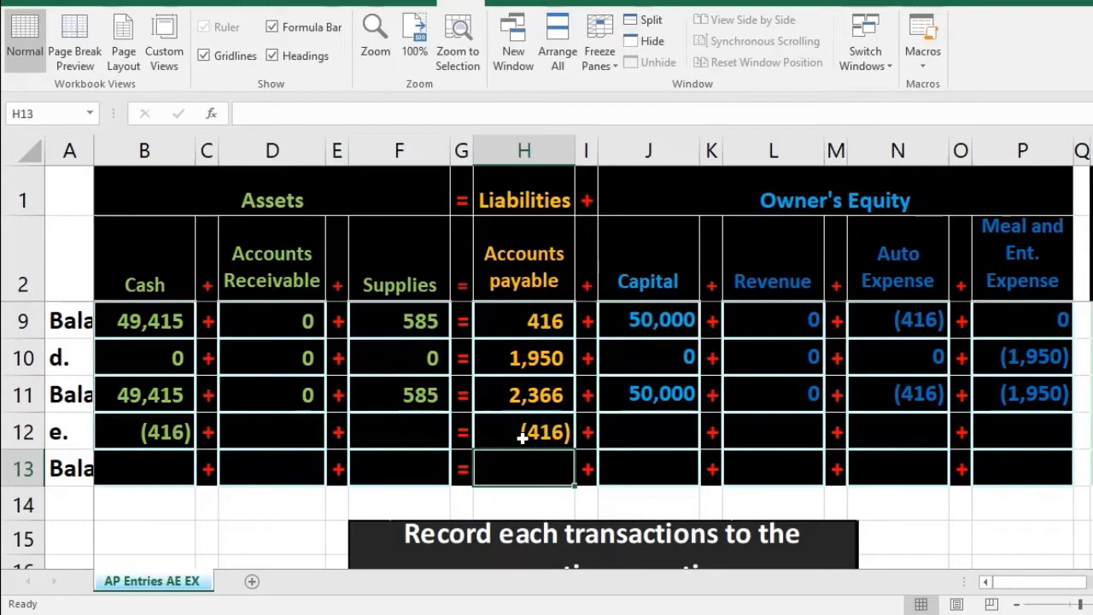
drag(144, 433, 380, 429)
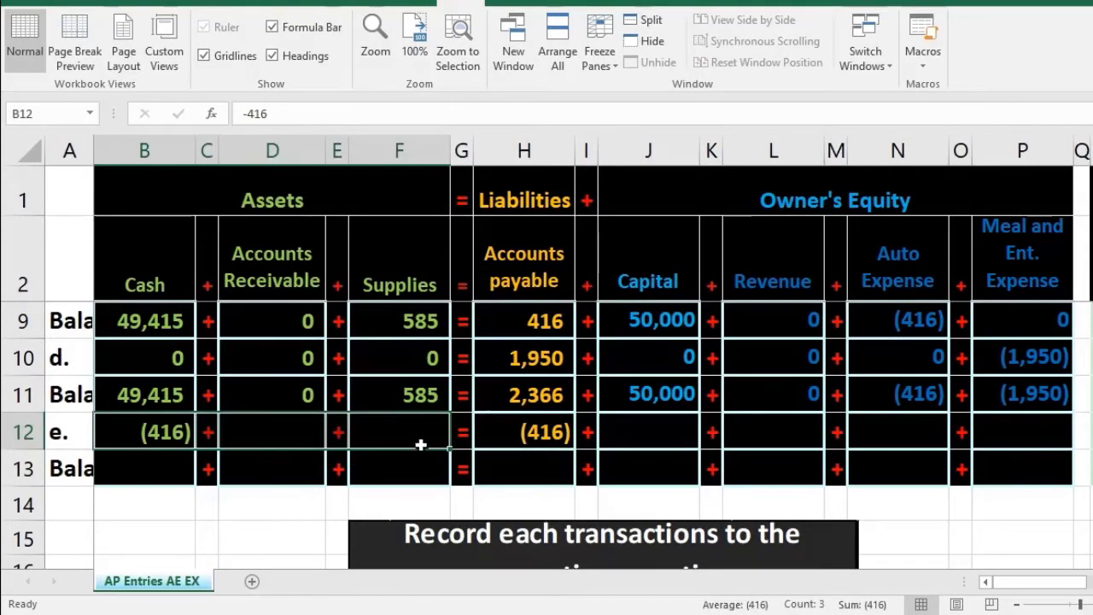
click(518, 443)
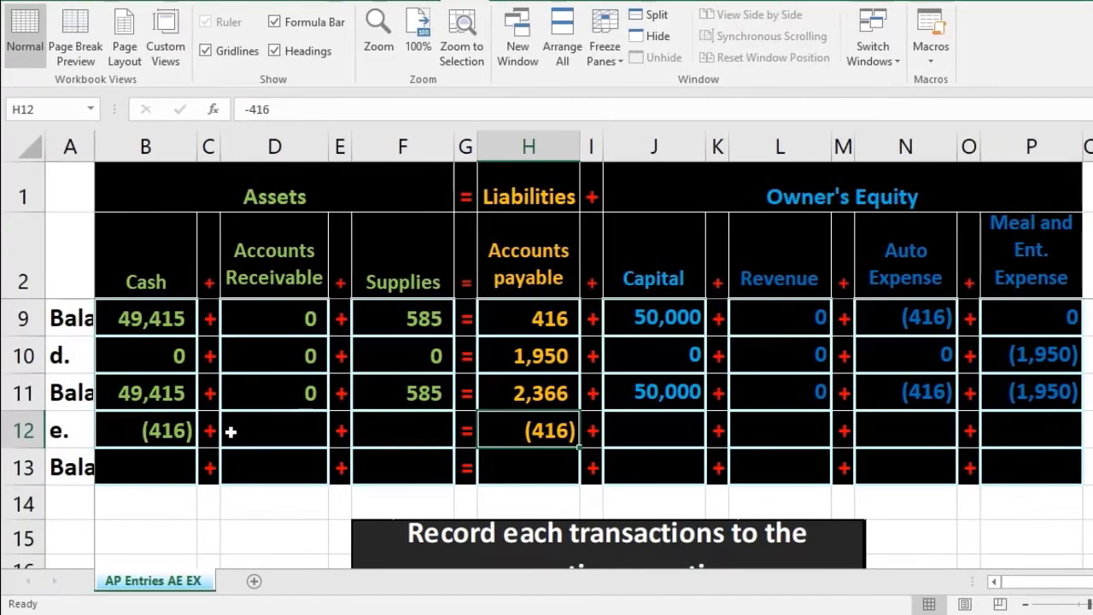
- Enter 0 under Accounts Receivable for transaction e in D12
click(276, 435)
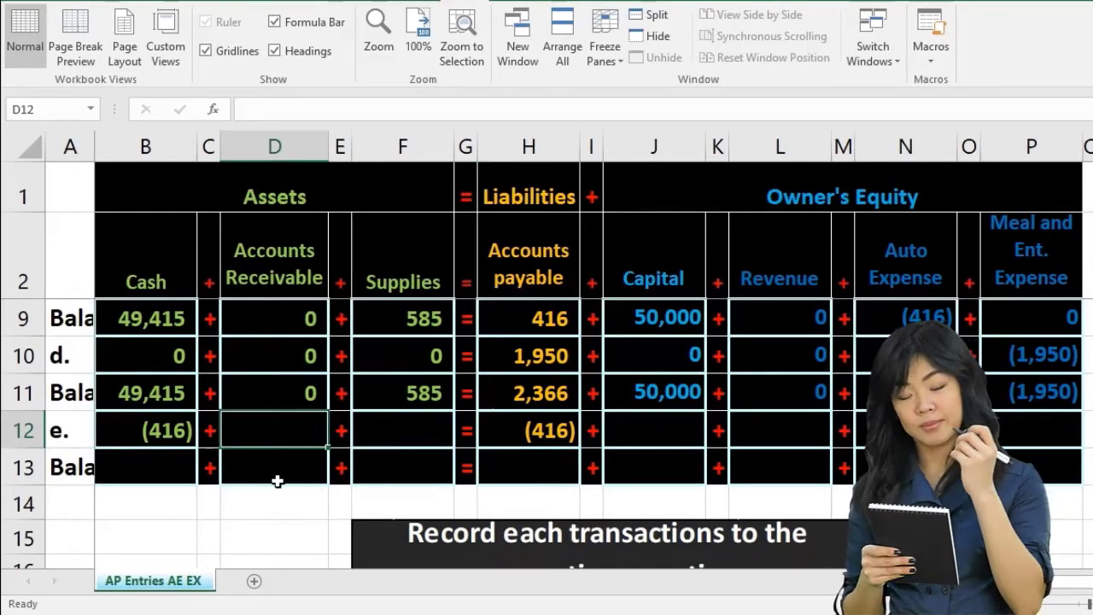
text(0)
key(Tab)
key(Tab)
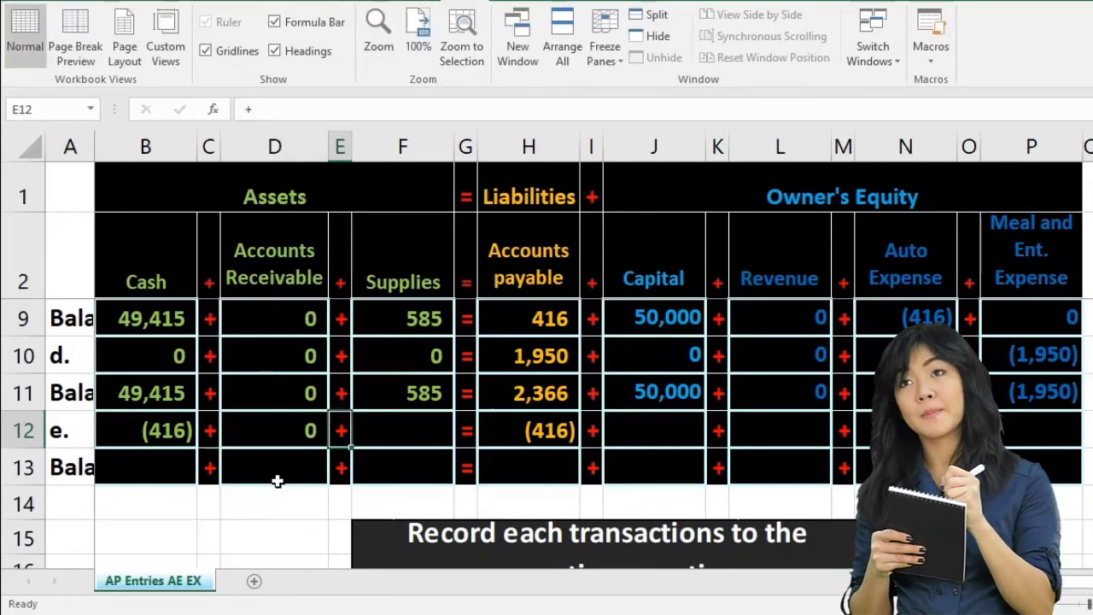
- Enter 0 under Supplies in F12 and under Capital in J12 for transaction e
text(0)
key(Tab)
key(Tab)
key(Tab)
key(Tab)
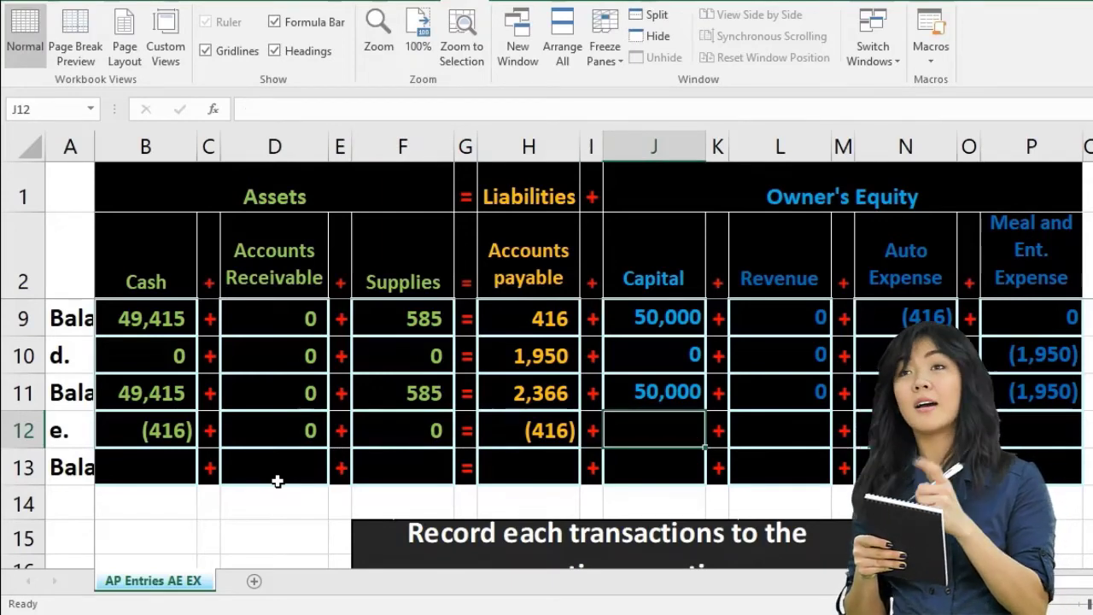
text(0)
key(Tab)
key(Tab)
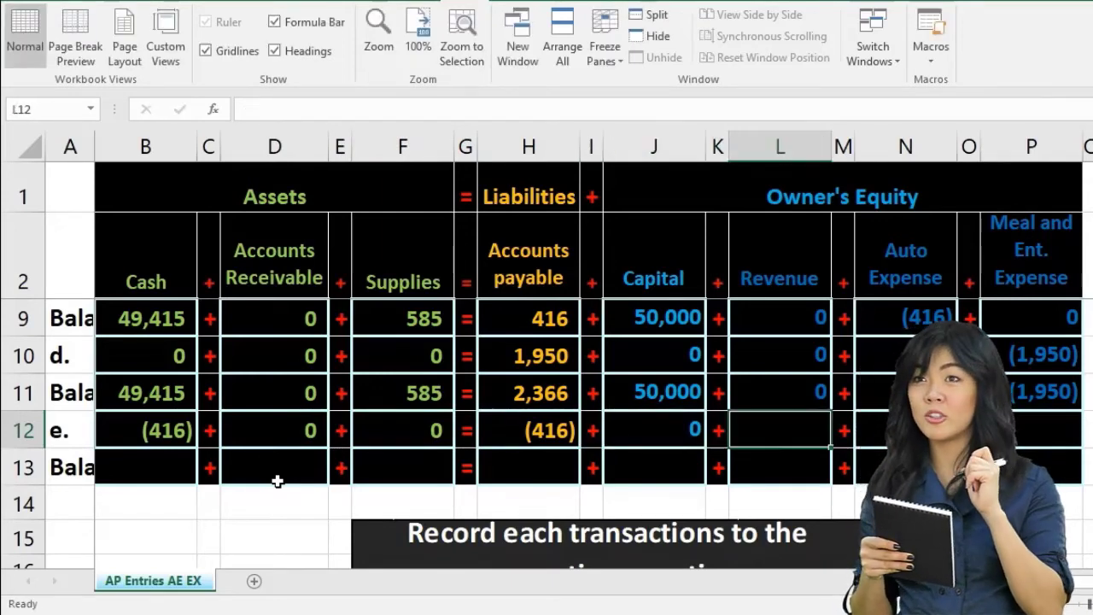
- Enter 0 for transaction e under Revenue, Auto Expense, and Meal and Ent. Expense in L12, N12 and P12
text(0)
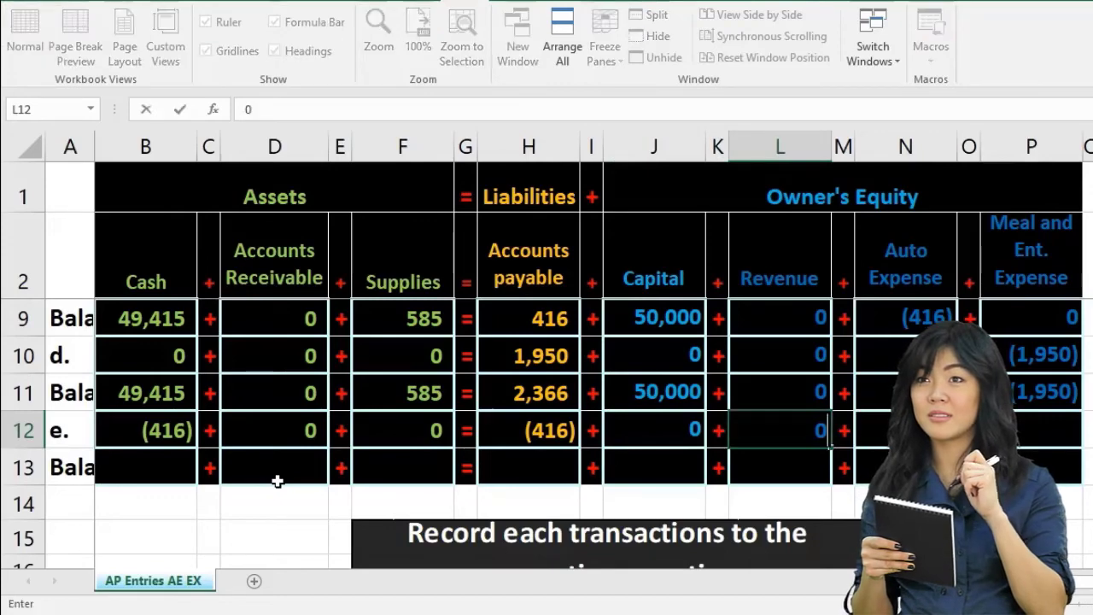
key(Tab)
key(Tab)
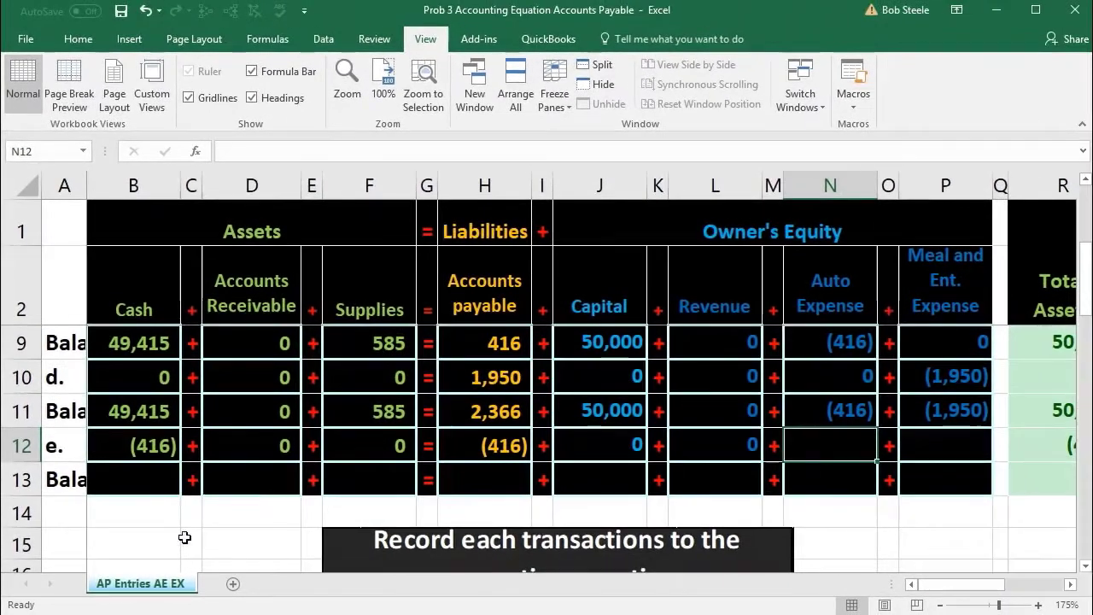
text(0)
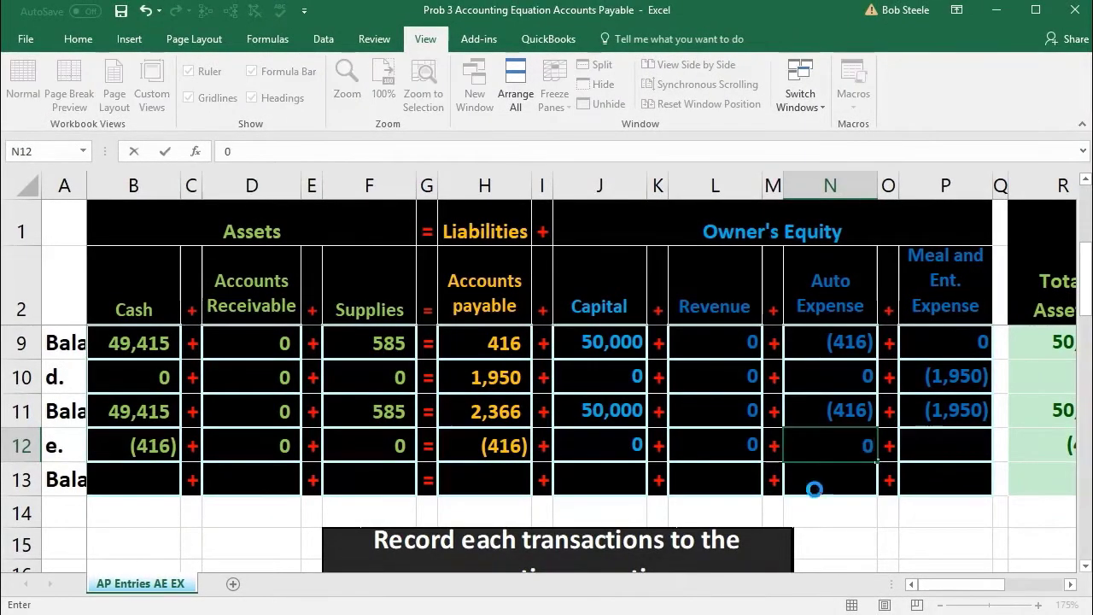
key(Tab)
key(Tab)
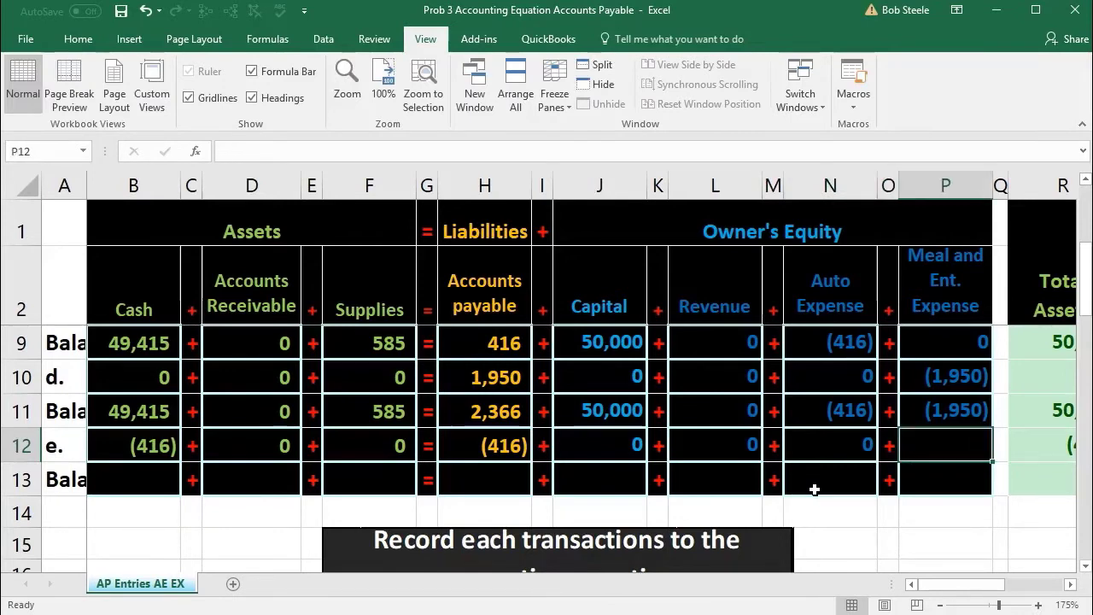
text(0)
key(Return)
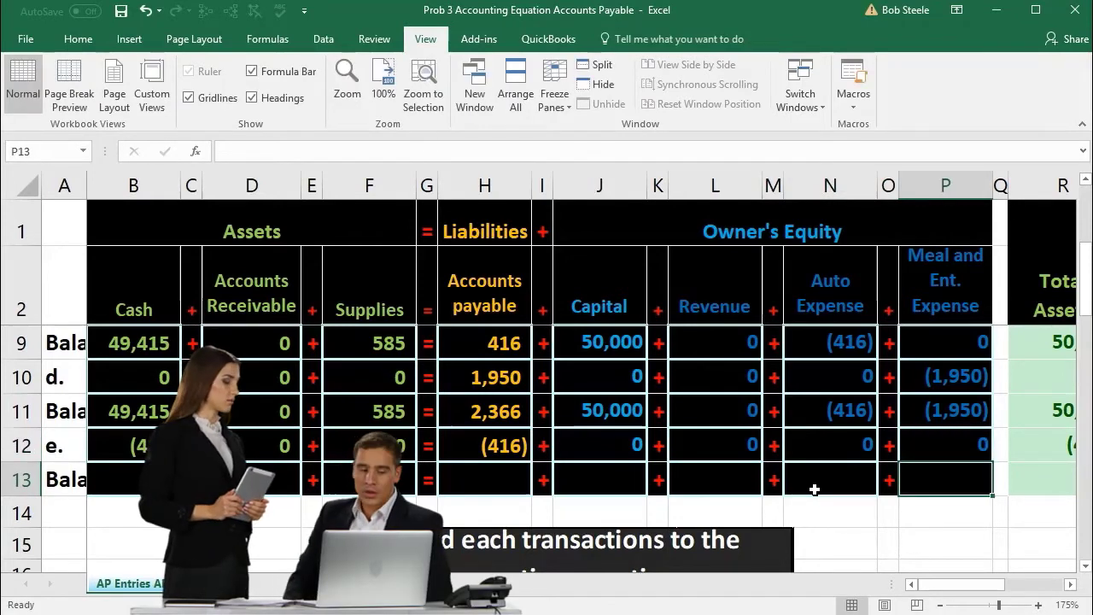
- Review the transaction e amounts and calculate the Cash balance in B13 with a SUM of B11:B12
drag(145, 413, 918, 468)
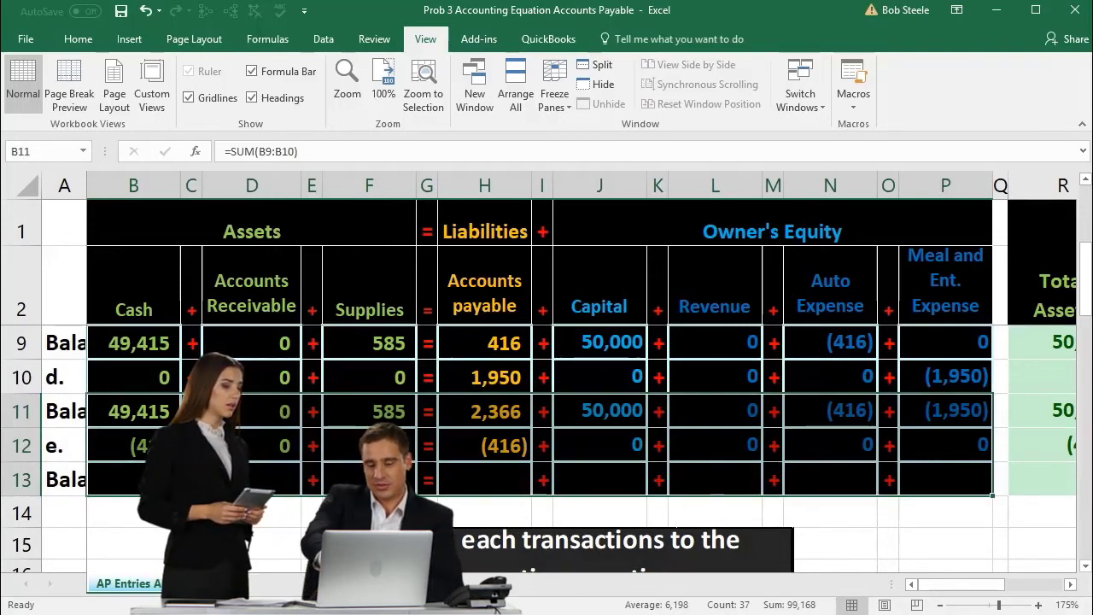
click(120, 479)
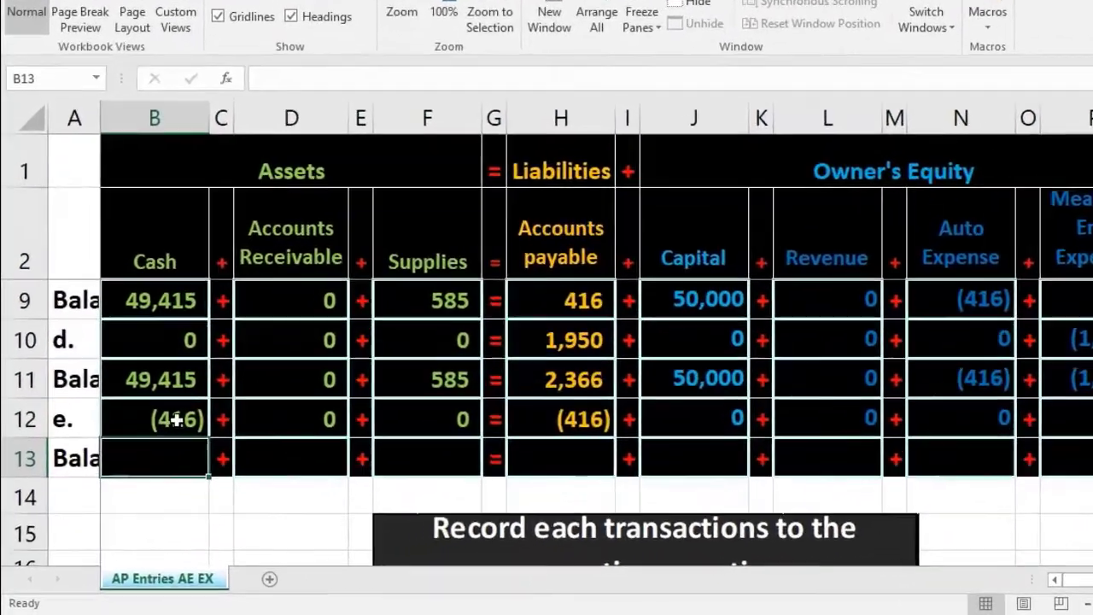
click(154, 445)
click(639, 396)
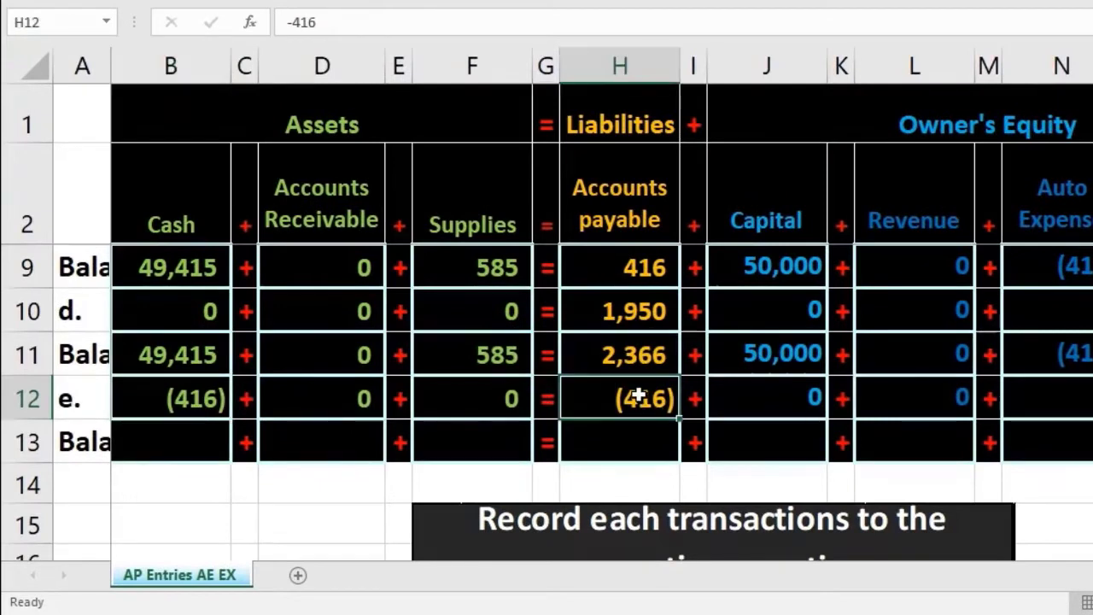
click(174, 441)
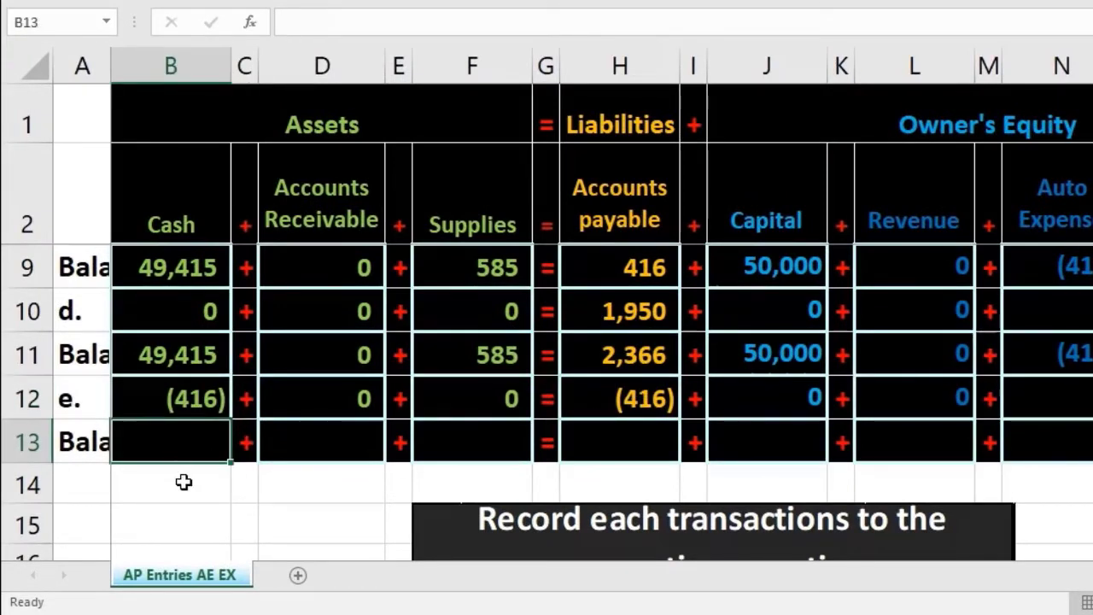
text(=sum)
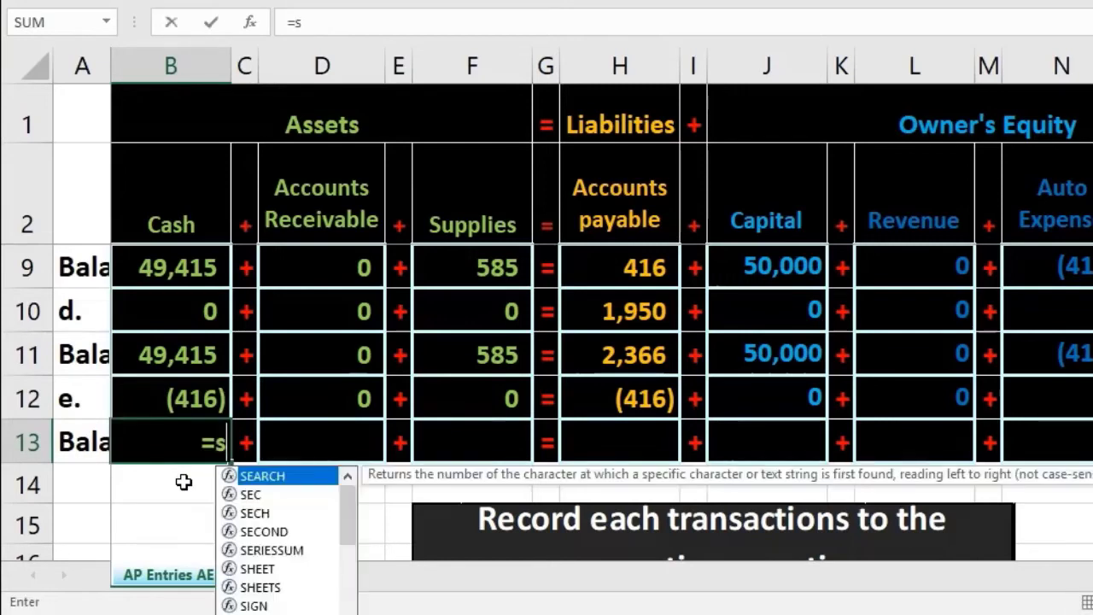
double_click(193, 478)
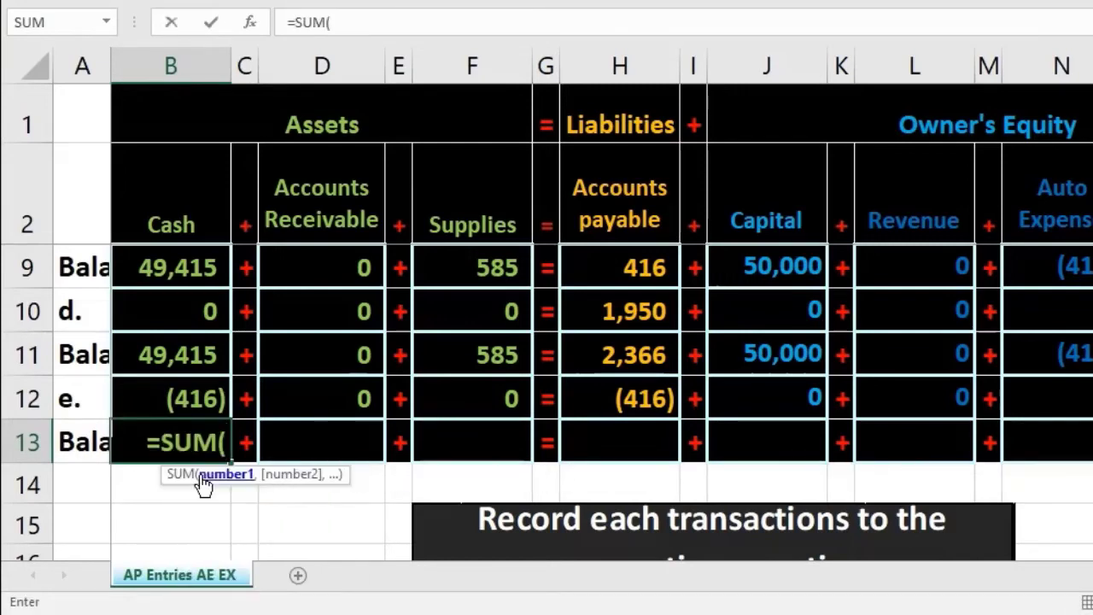
drag(176, 358, 176, 384)
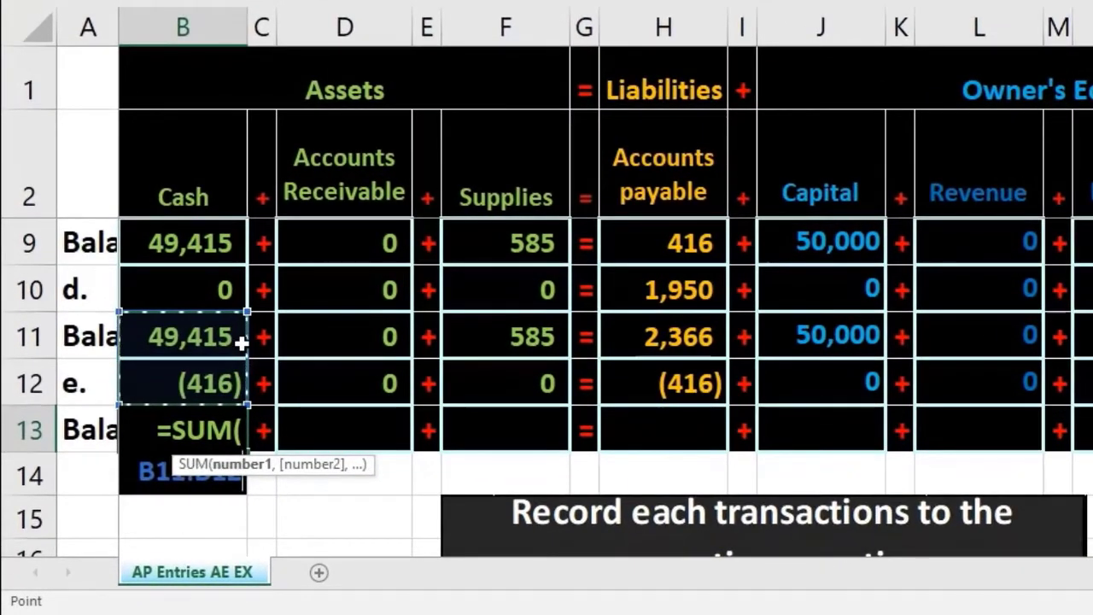
key(Return)
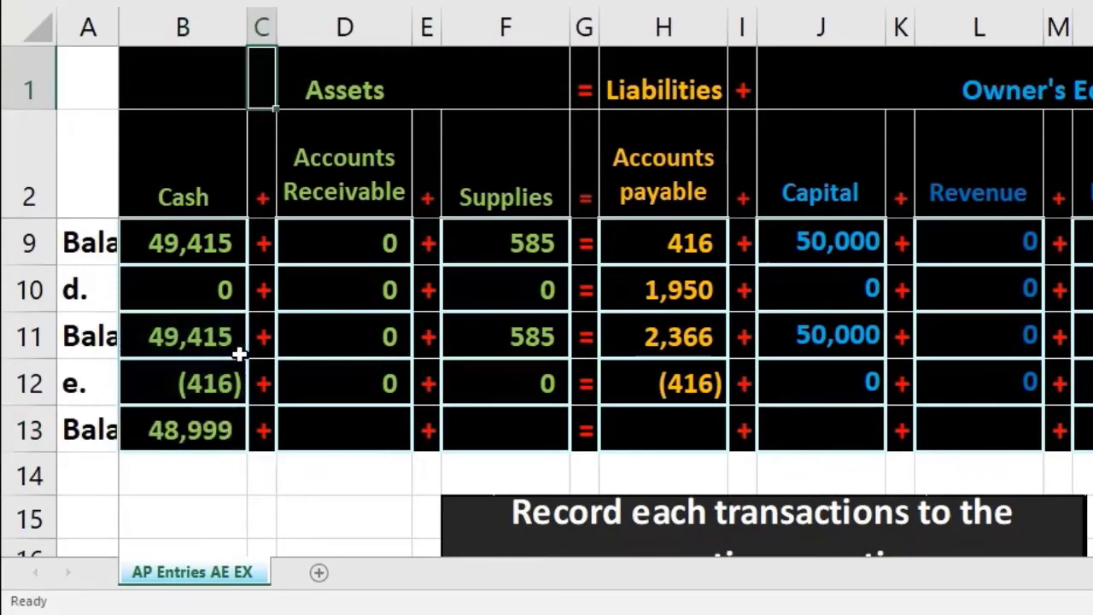
- Calculate the Accounts payable balance in H13 with a SUM of H11:H12
key(Right)
key(Right)
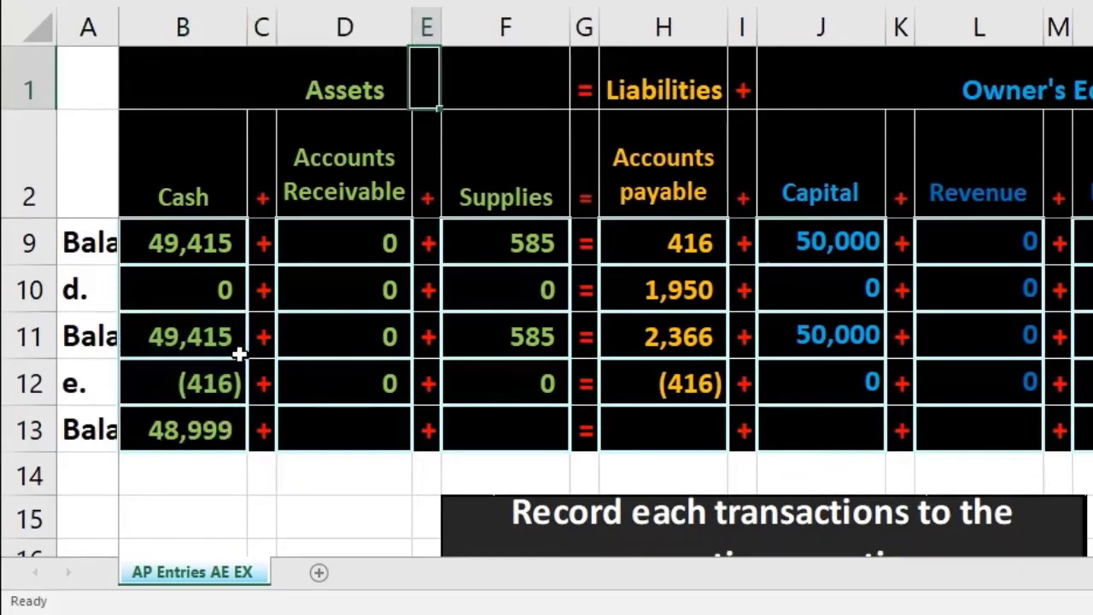
click(664, 421)
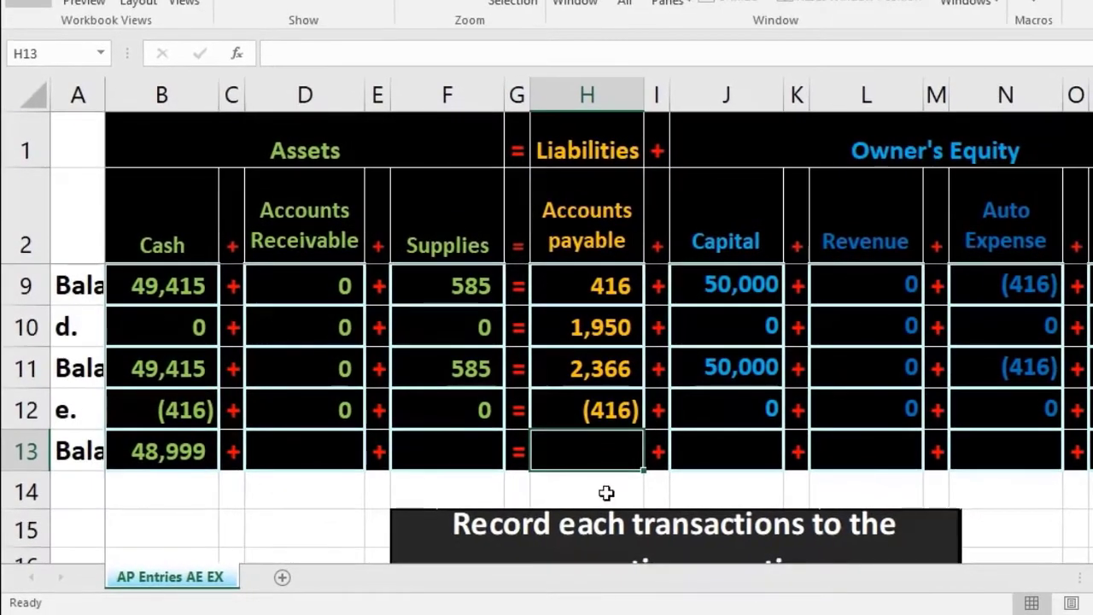
text(=sum)
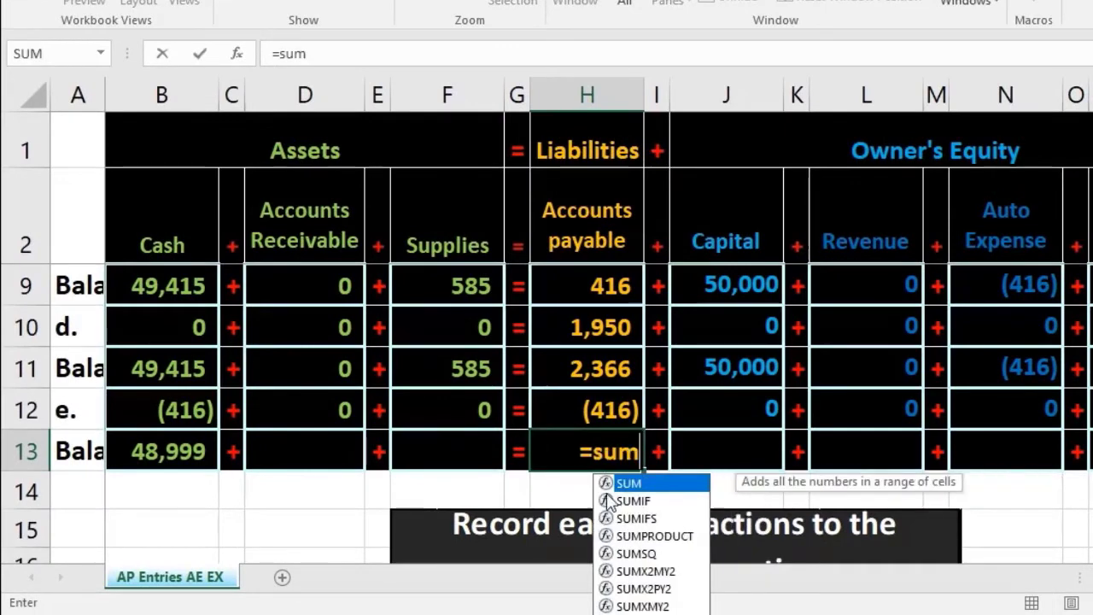
double_click(610, 484)
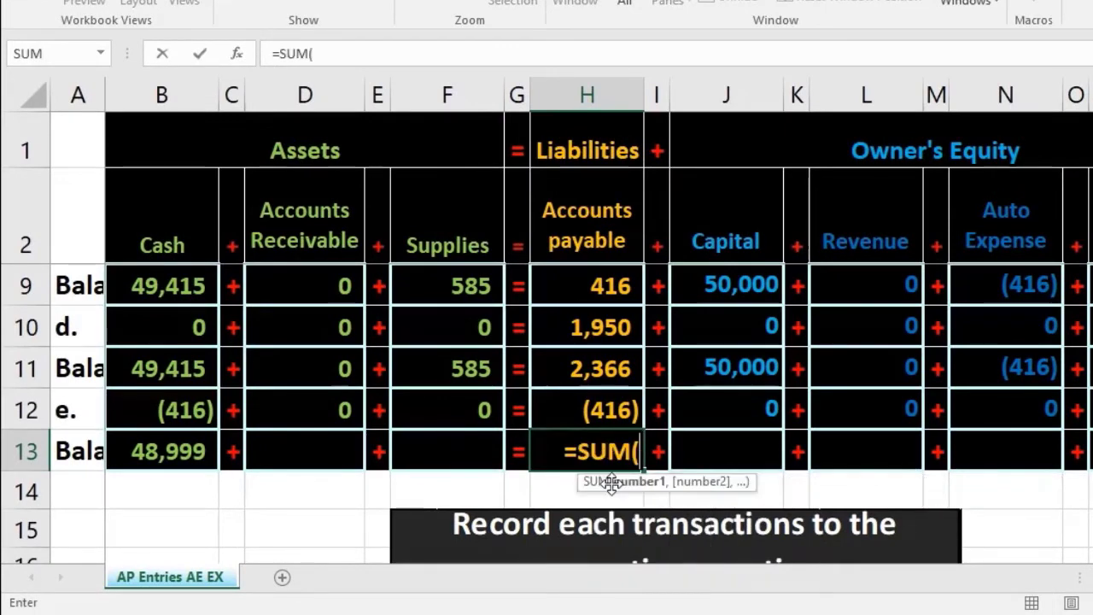
click(568, 368)
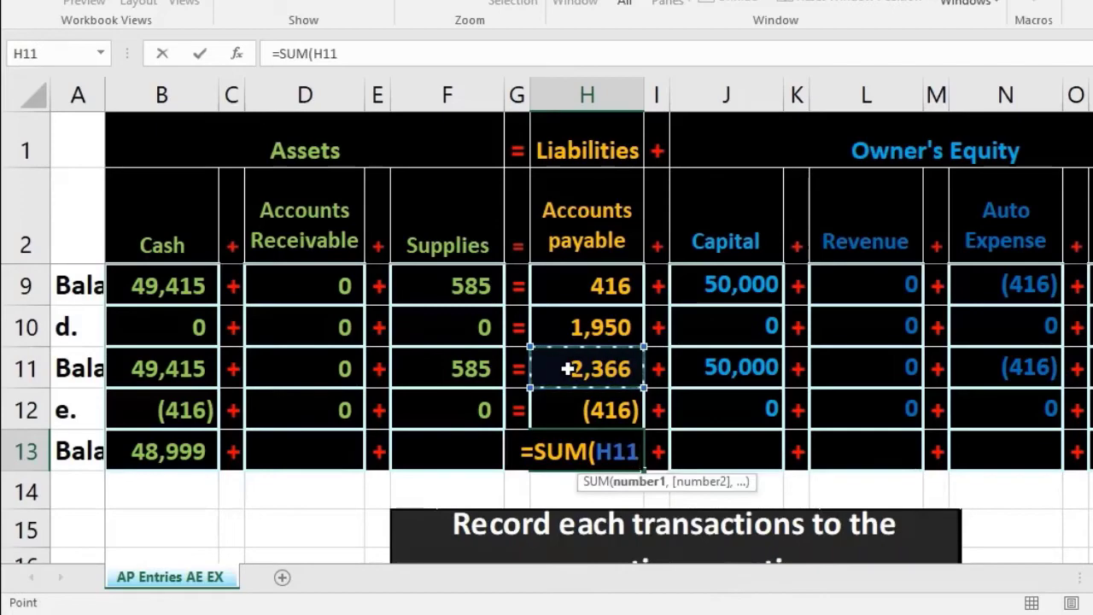
drag(568, 368, 572, 399)
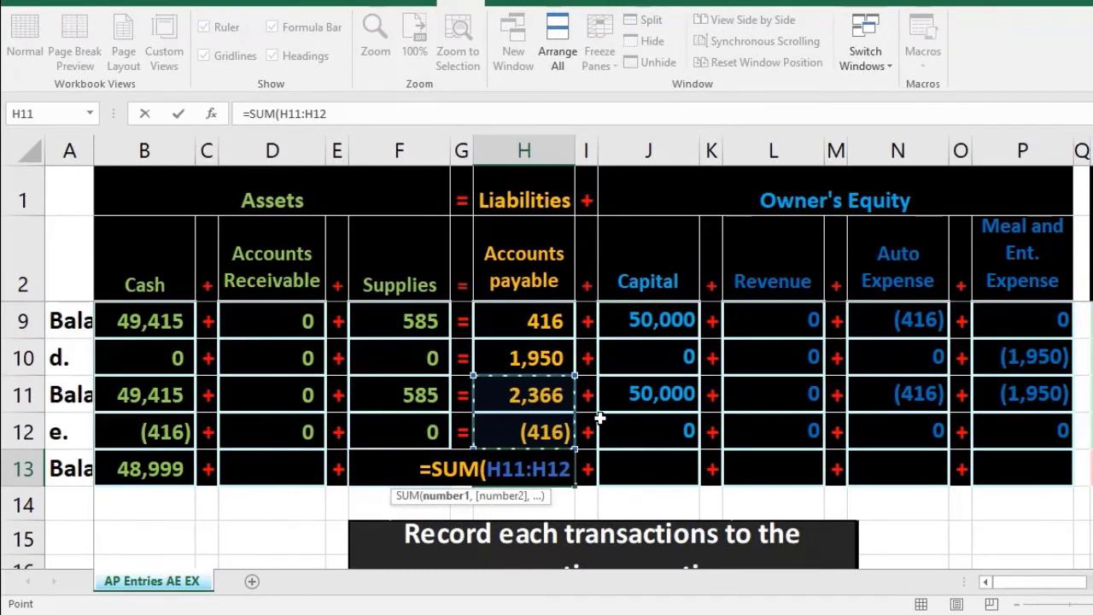
key(Return)
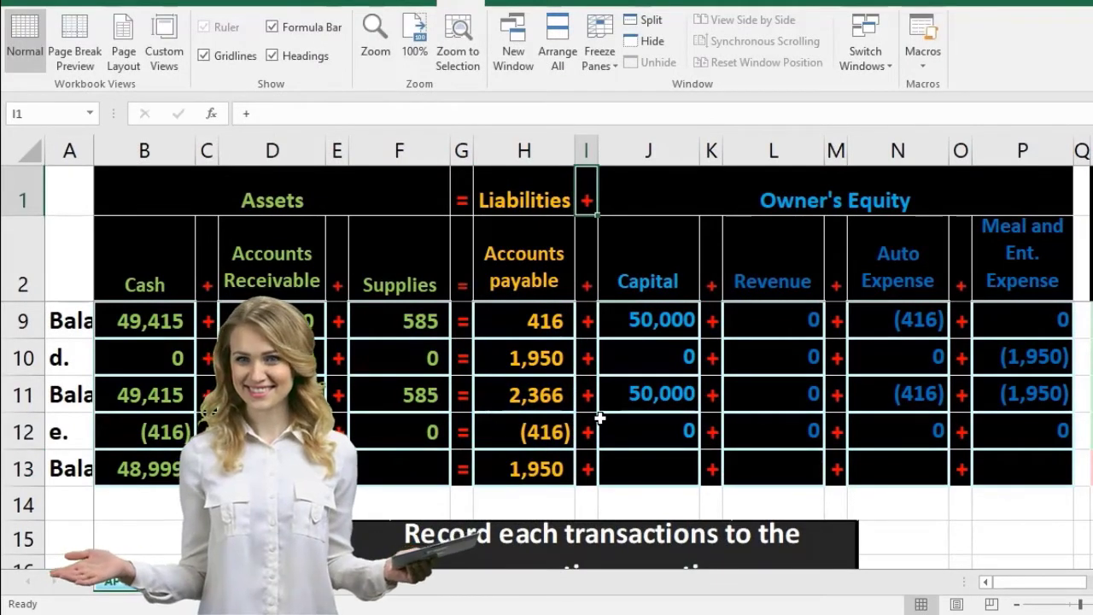
- Compare Total Assets with Total Liabilities and Equity, and calculate the Supplies balance in F13 with a SUM of F11:F12
drag(1022, 588, 1048, 591)
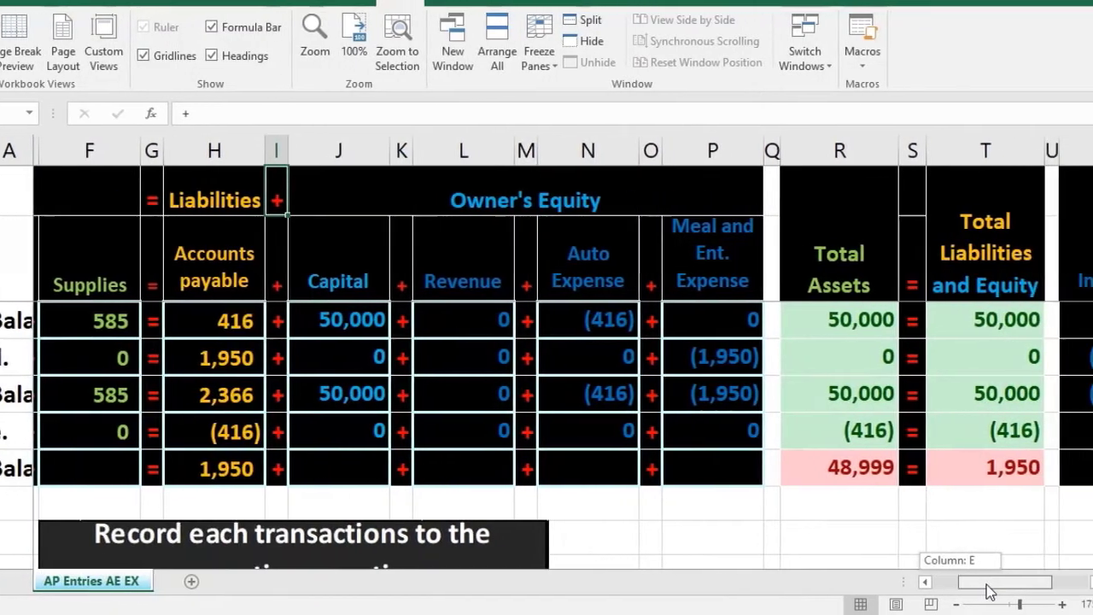
drag(960, 589, 935, 589)
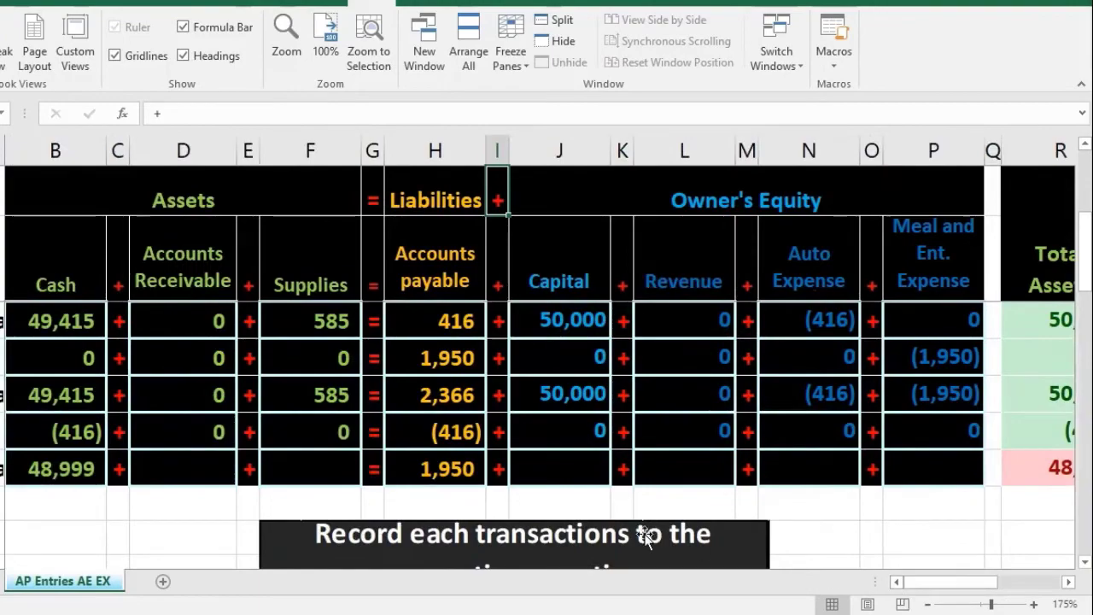
drag(169, 400, 1022, 395)
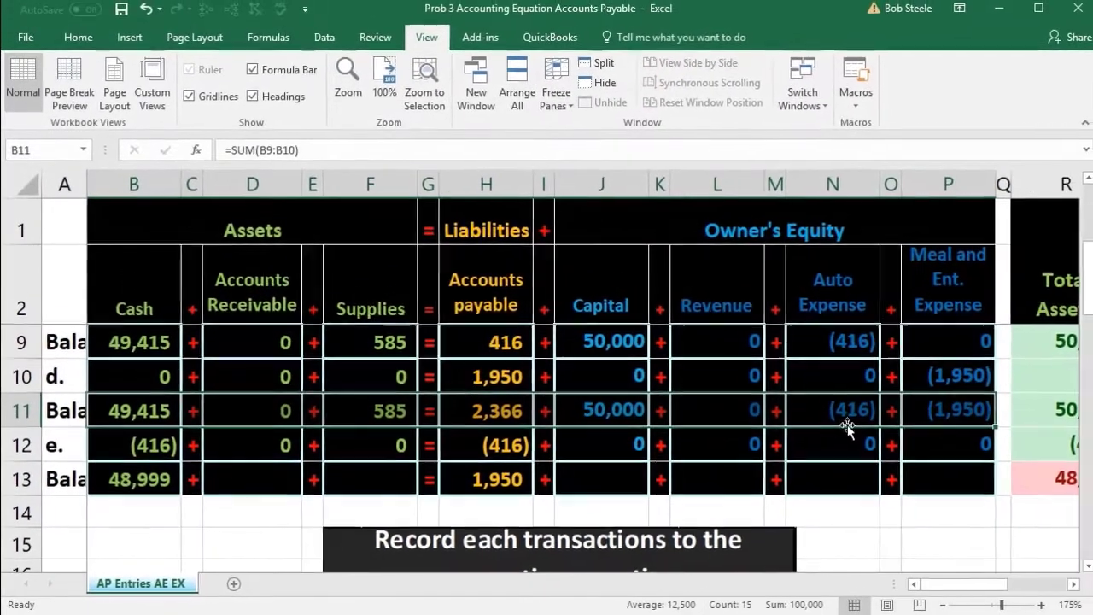
click(376, 482)
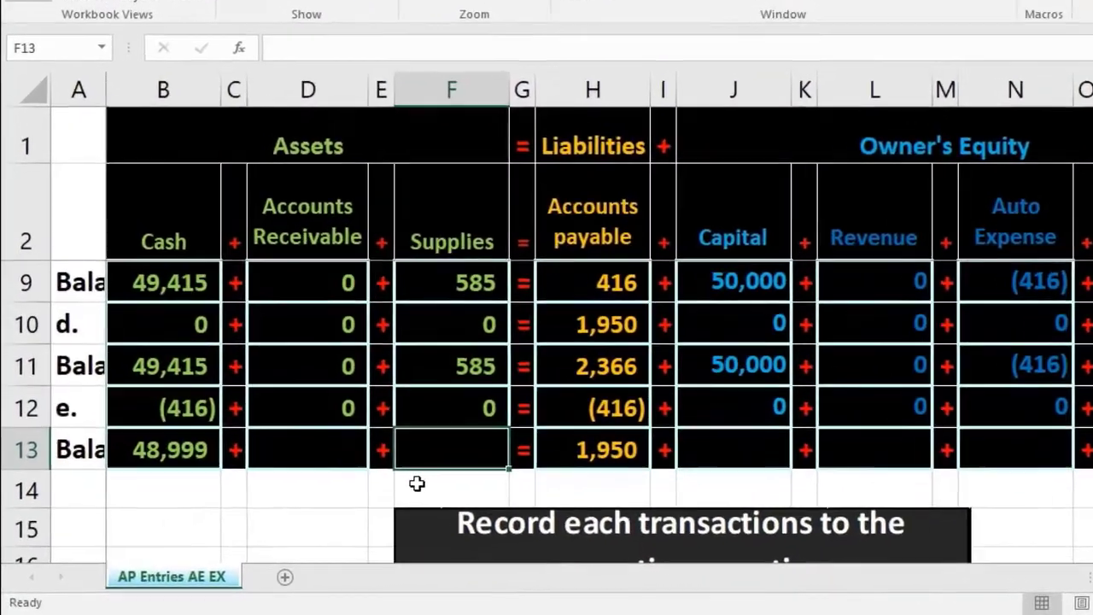
text(=)
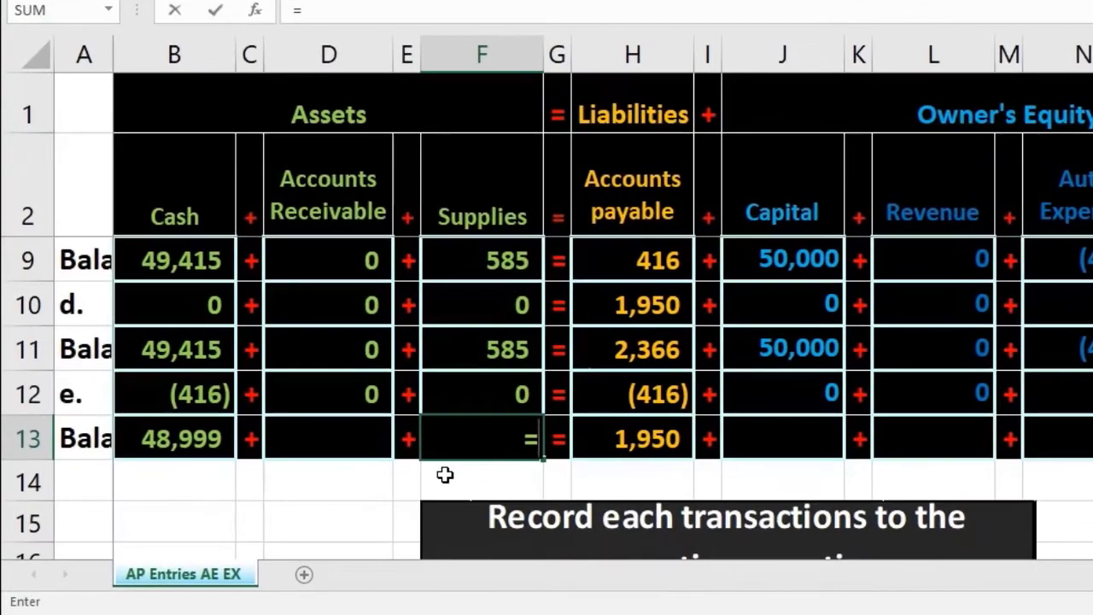
text(sum)
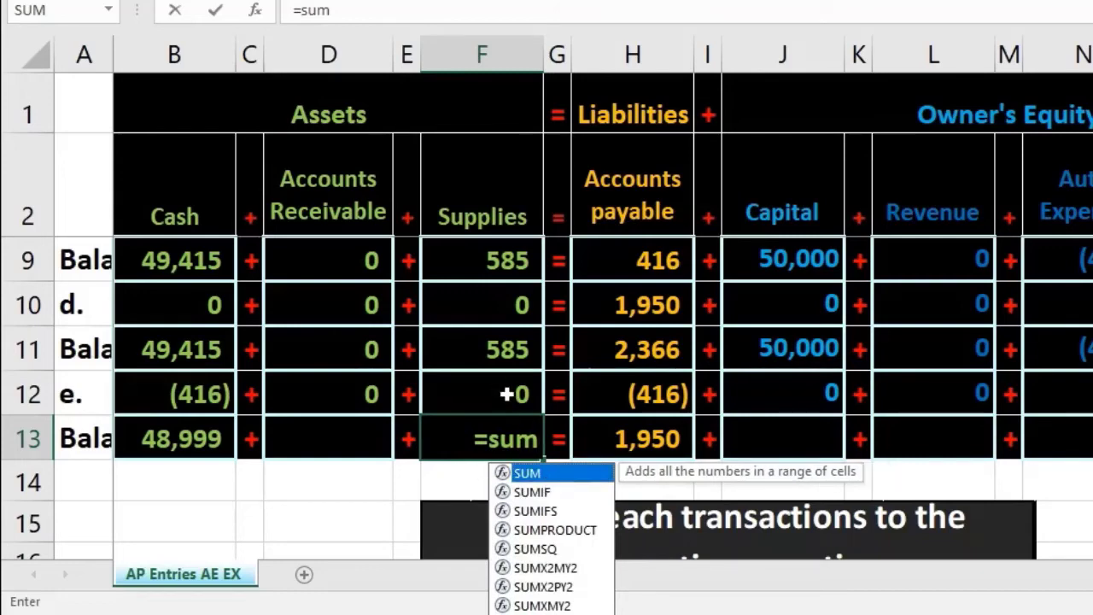
double_click(526, 474)
drag(493, 352, 487, 384)
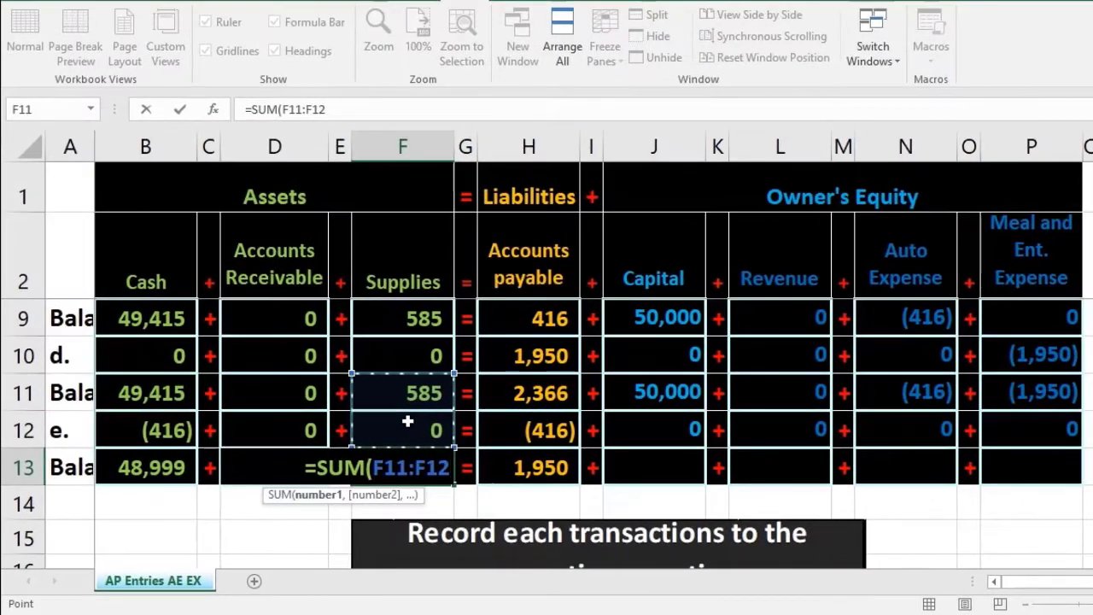
key(Tab)
- Calculate the Capital balance in J13 with a SUM of J11:J12
key(Tab)
key(Tab)
key(Tab)
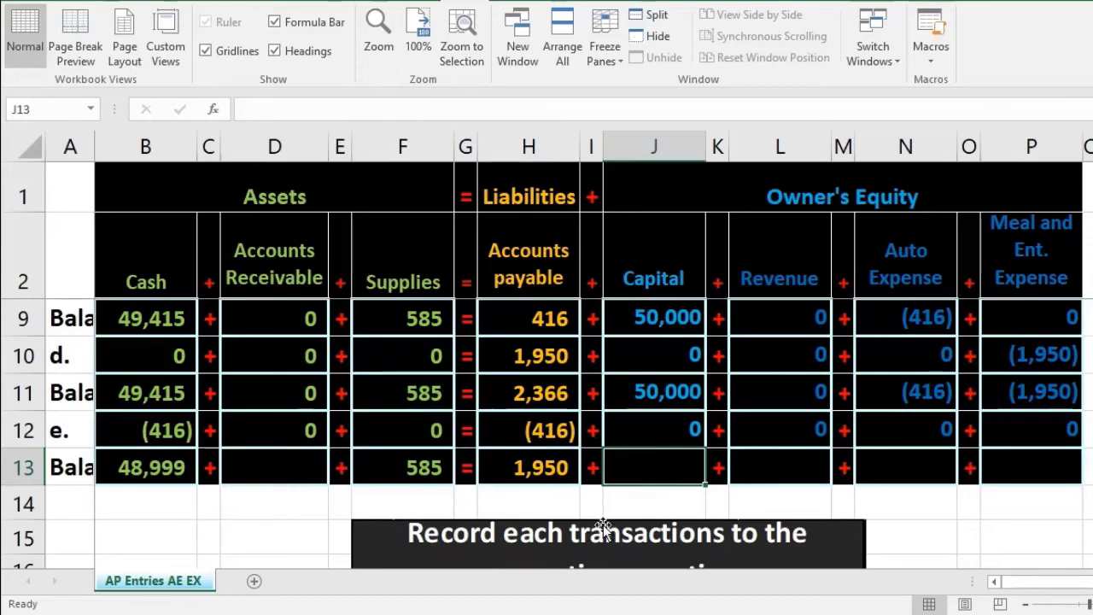
text(=sum)
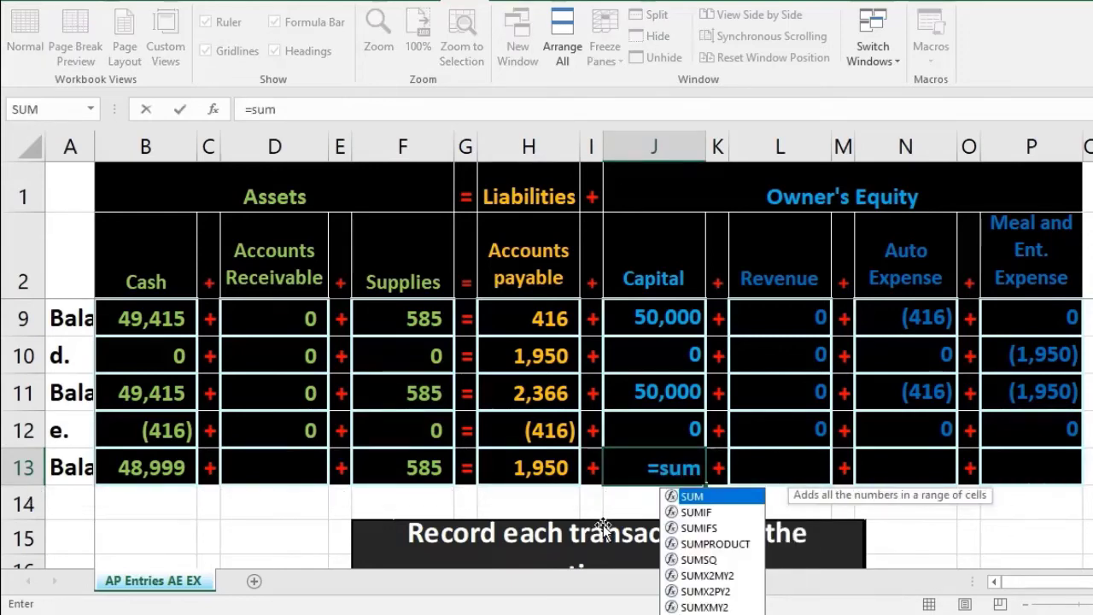
key(Tab)
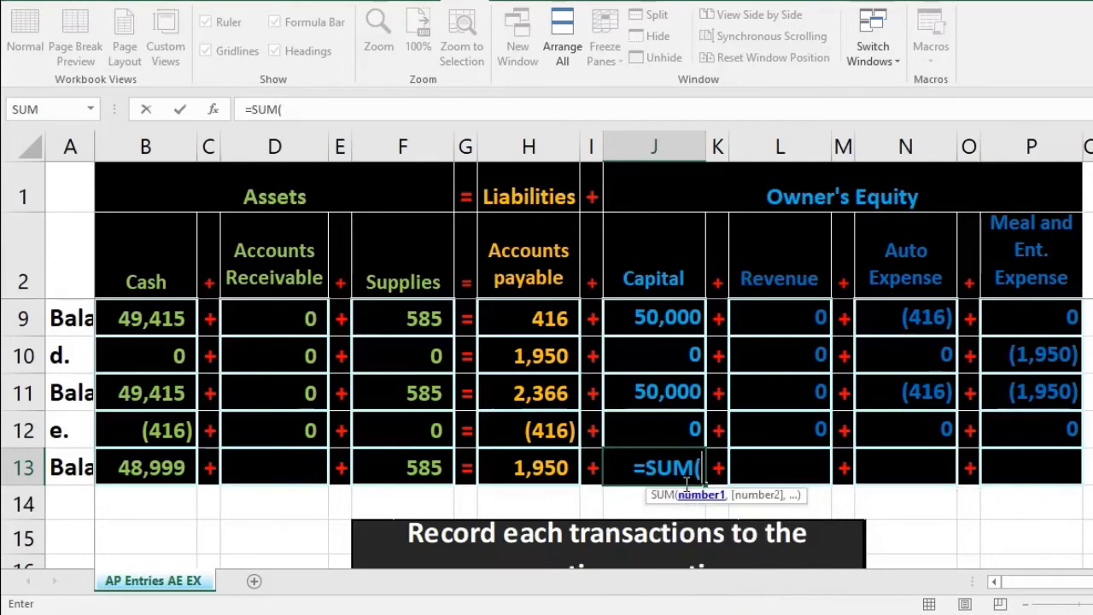
click(685, 399)
drag(685, 406, 683, 416)
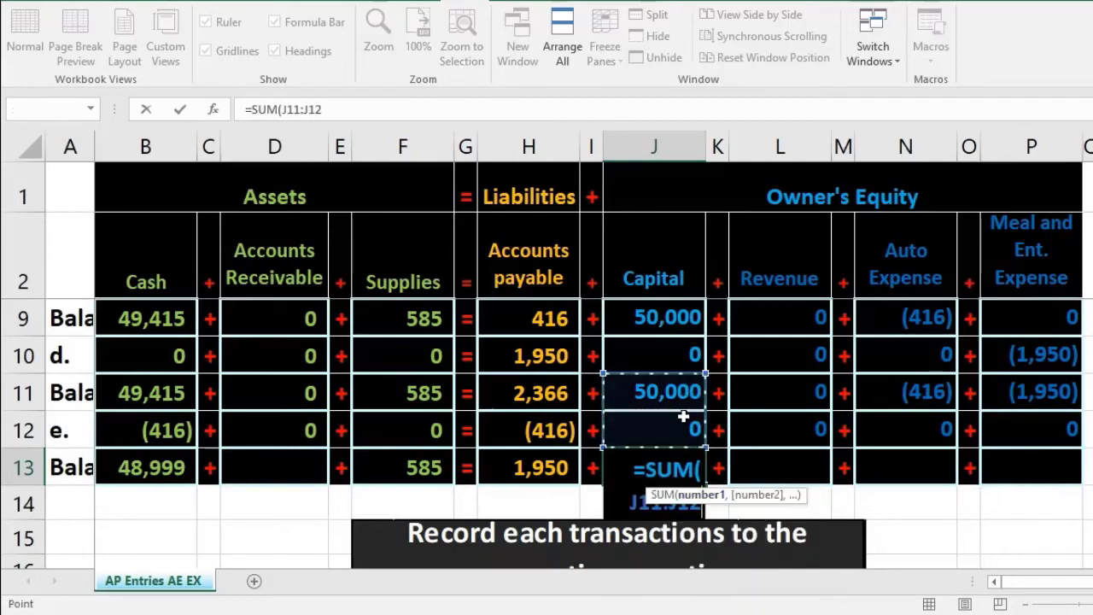
key(Tab)
- Calculate the Auto Expense balance in N13 with a SUM of N11:N12
key(Tab)
key(Tab)
key(Tab)
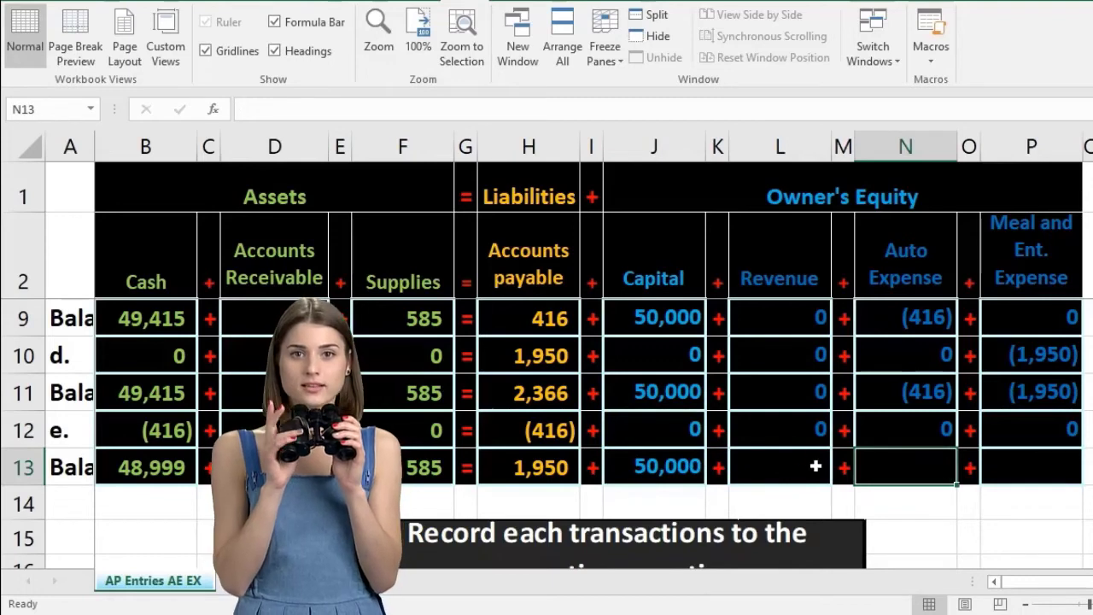
text(=)
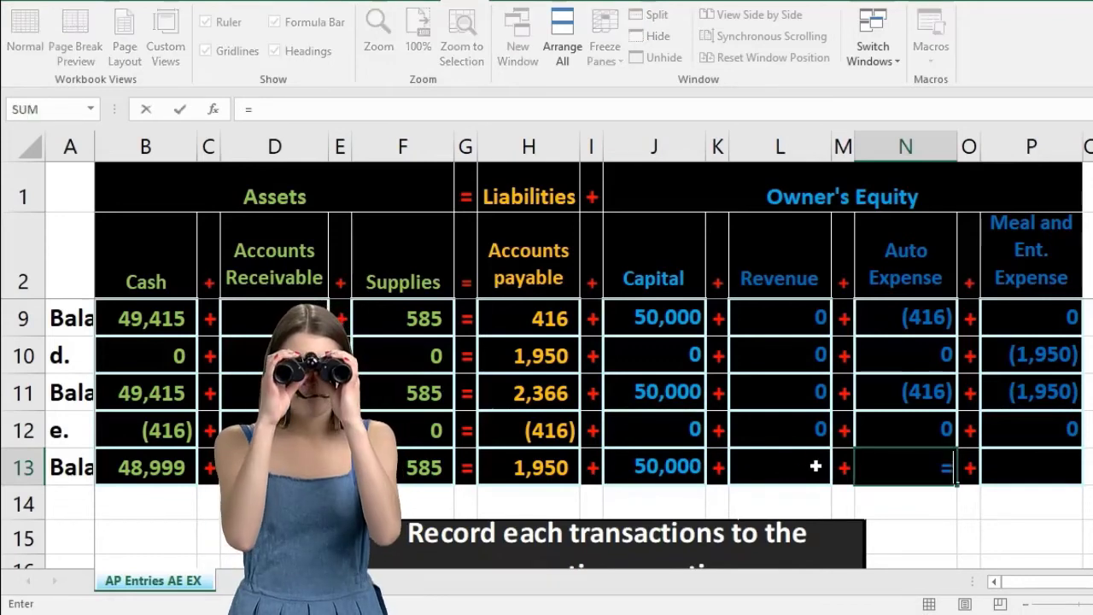
text(sum)
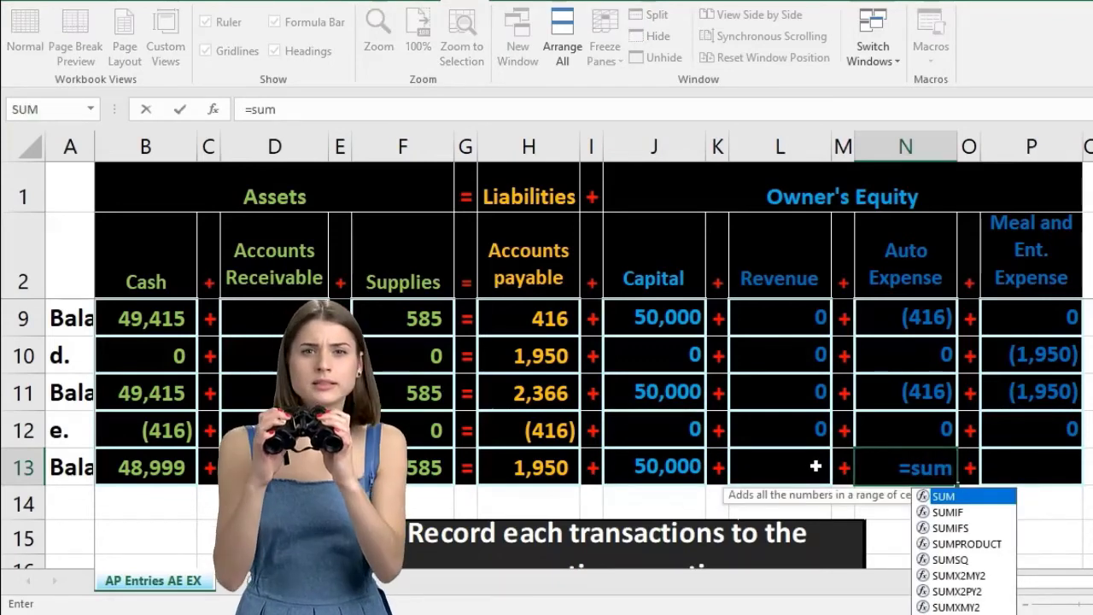
double_click(933, 496)
drag(893, 401, 899, 422)
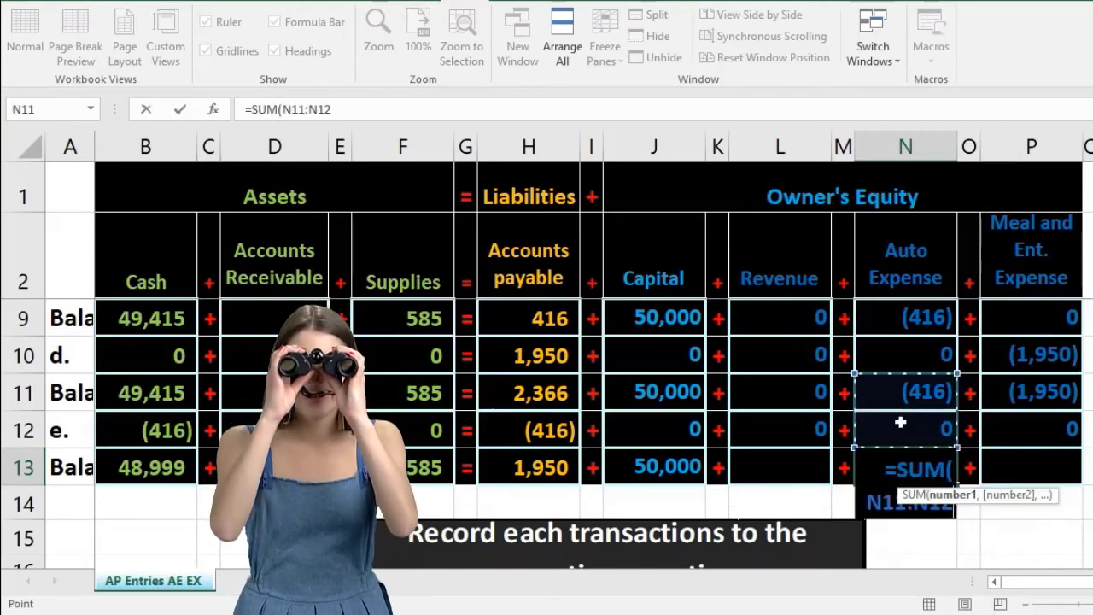
key(Tab)
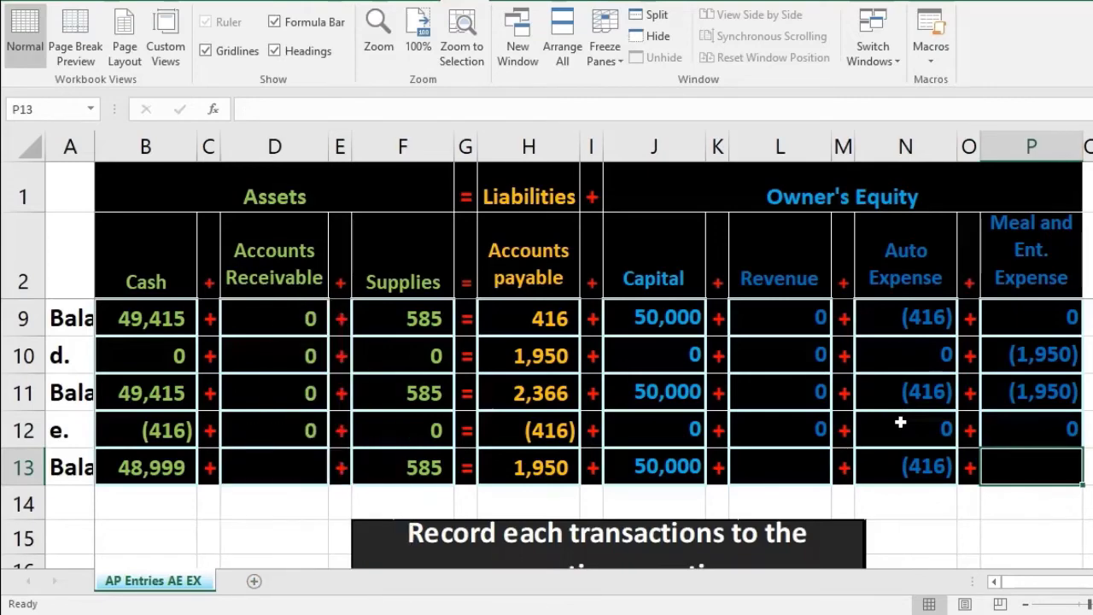
- Calculate the Meal and Ent. Expense balance in P13 with a SUM of P11:P12
text(=sum)
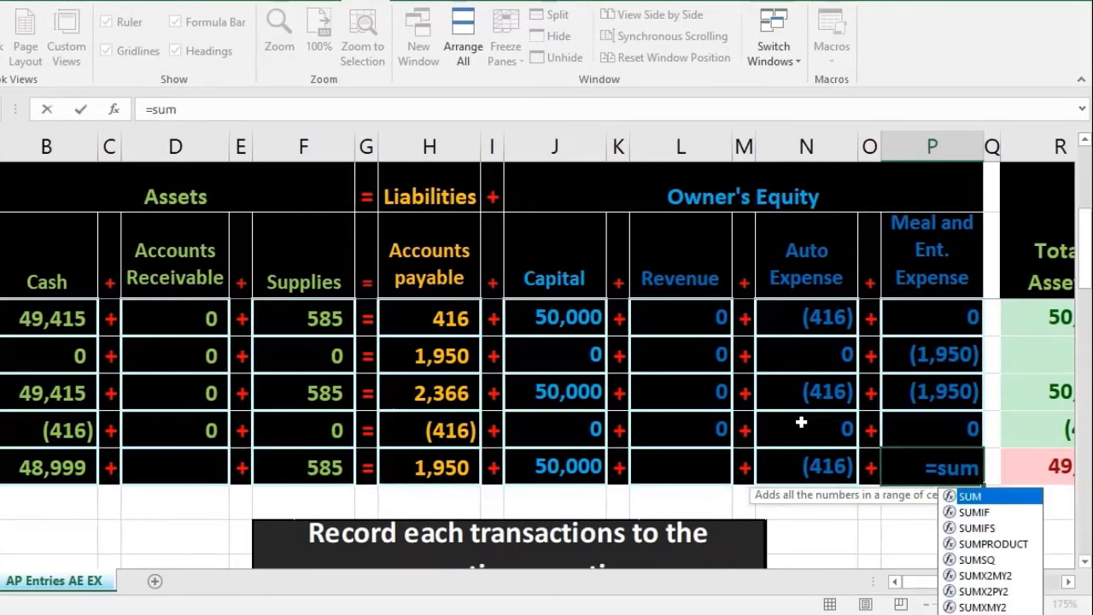
double_click(967, 497)
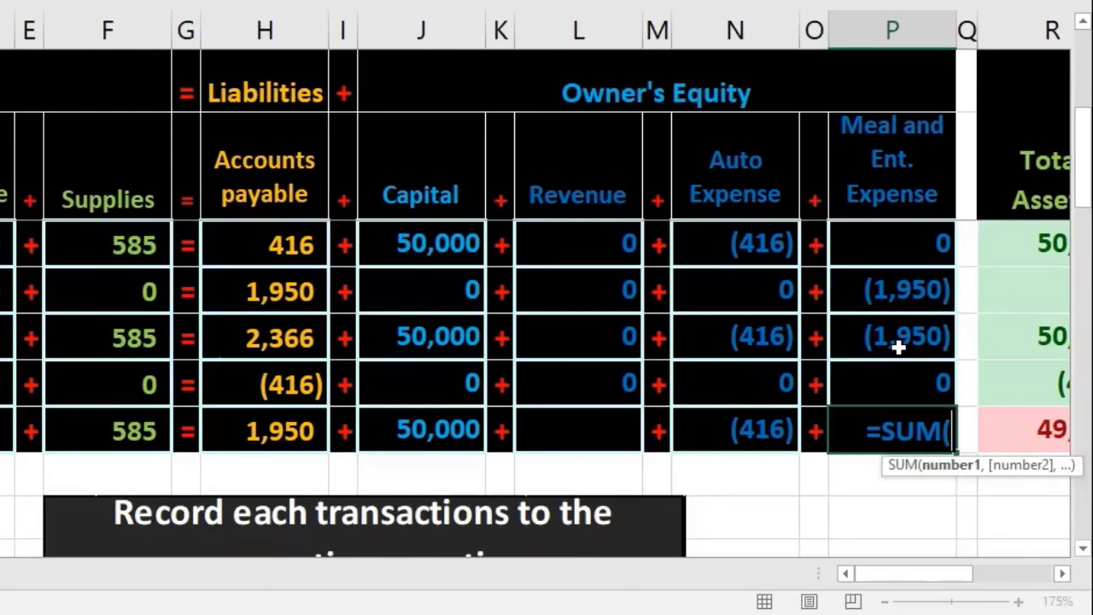
click(937, 398)
drag(898, 346, 902, 379)
key(Return)
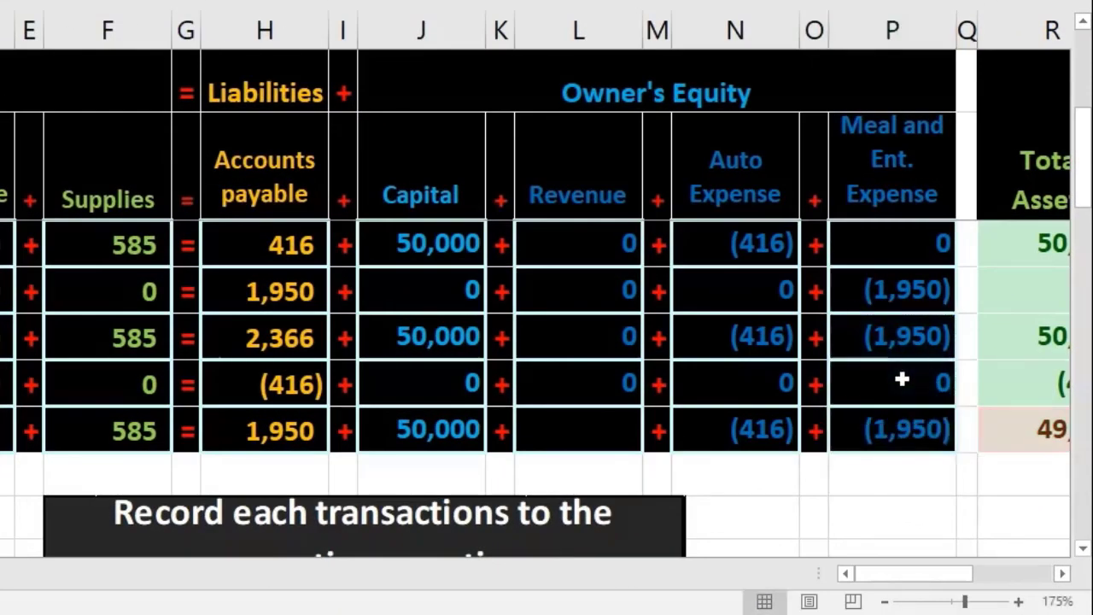
- Compare Total Assets with Total Liabilities and Equity, and check Net Income against the sum of the expense balances in N13:P13
drag(950, 583, 973, 584)
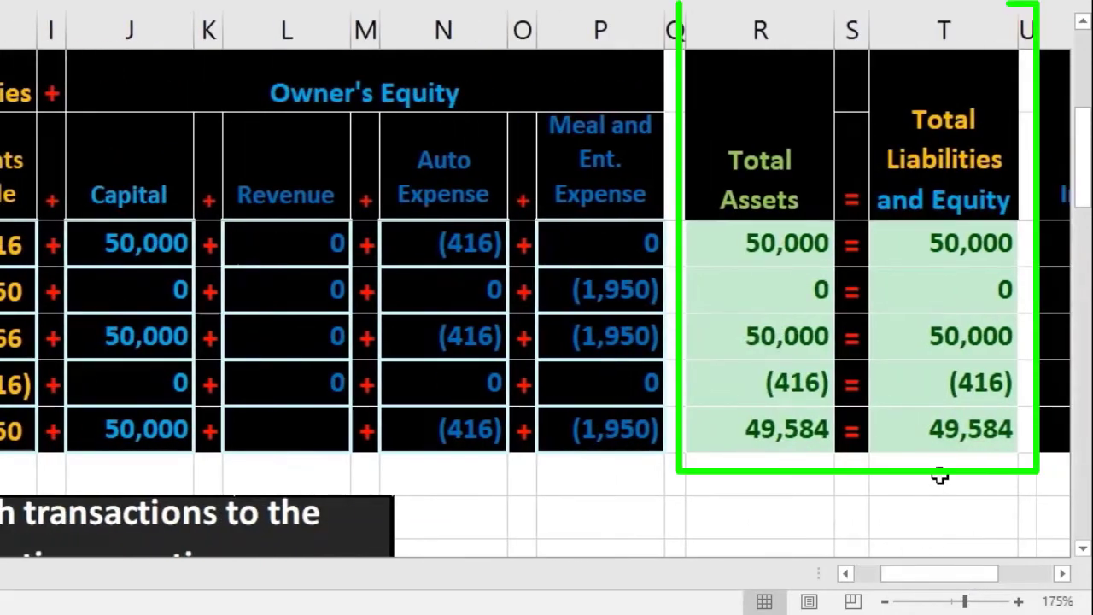
drag(937, 582, 963, 578)
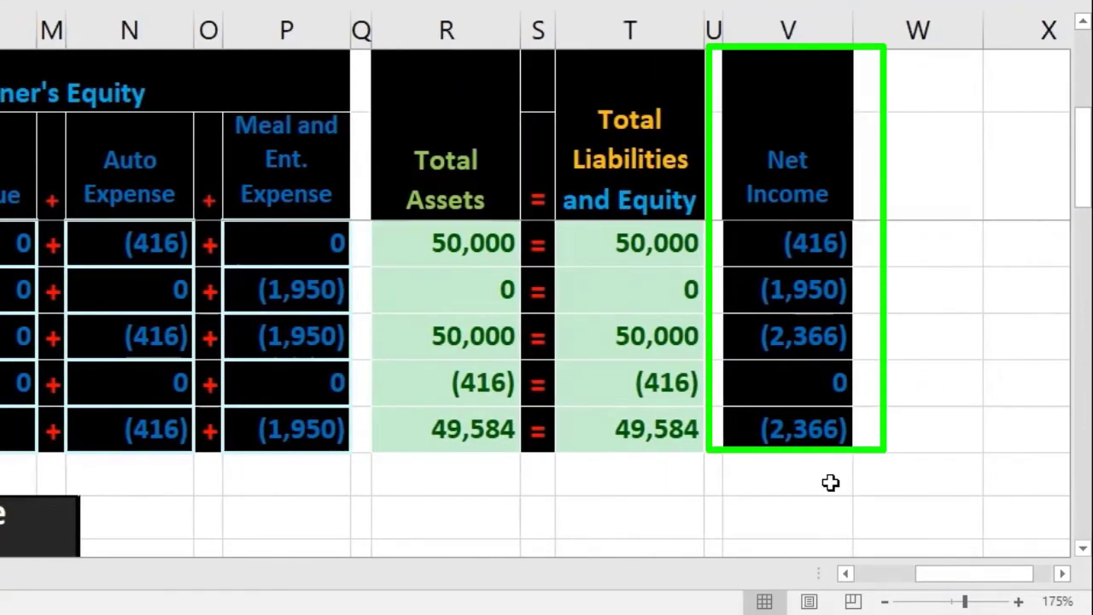
drag(130, 437, 252, 431)
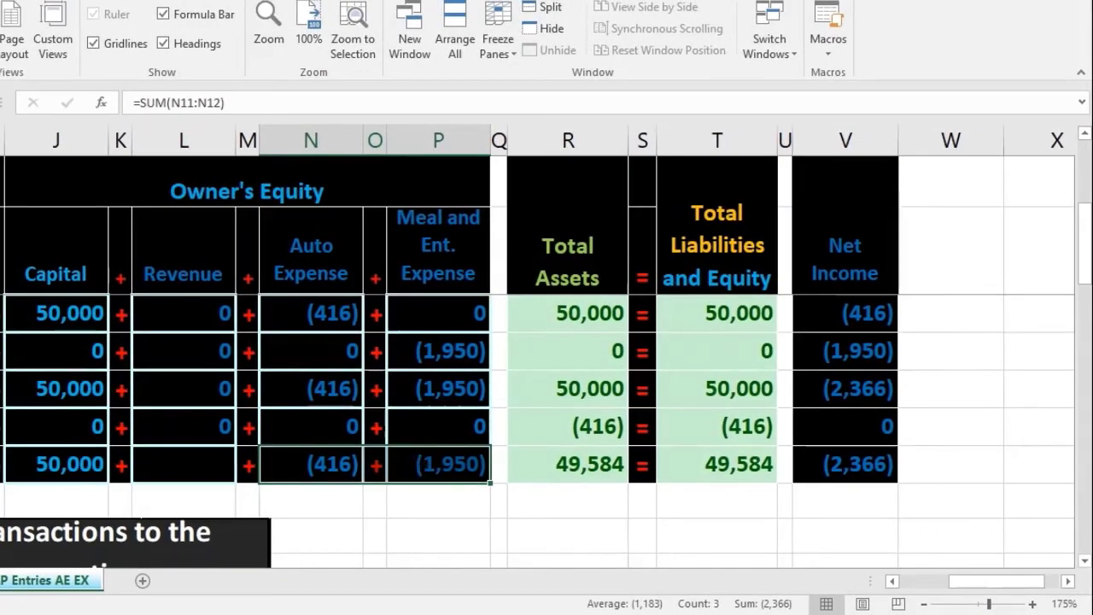
- Compare the sum of the asset balances in row 13 with the sum of the liability and equity balances in H13:P13
scroll(988, 582, left, 3)
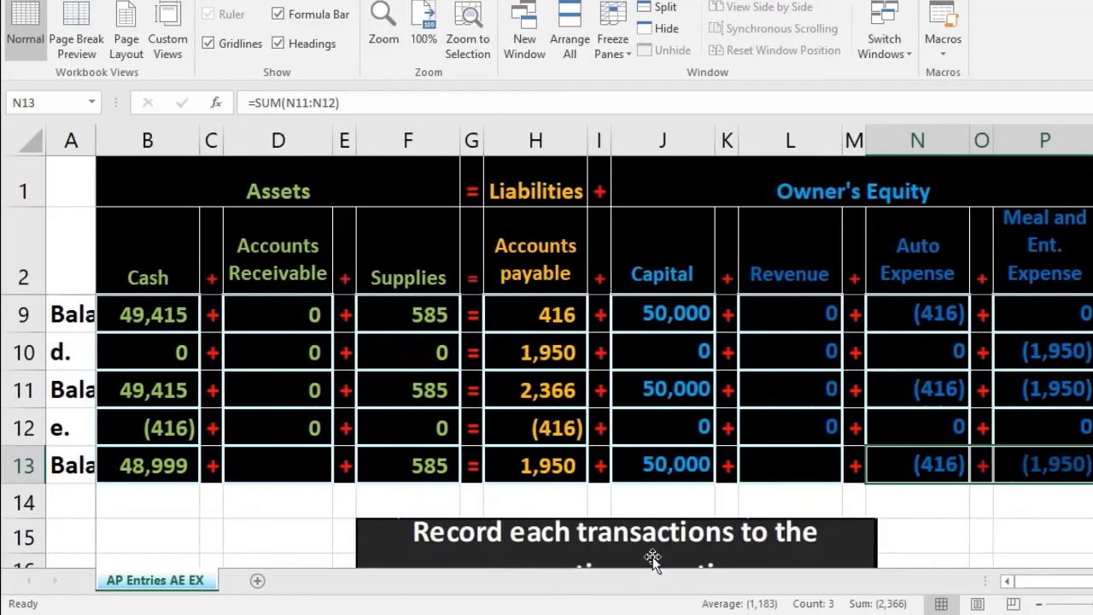
click(168, 466)
drag(165, 463, 409, 459)
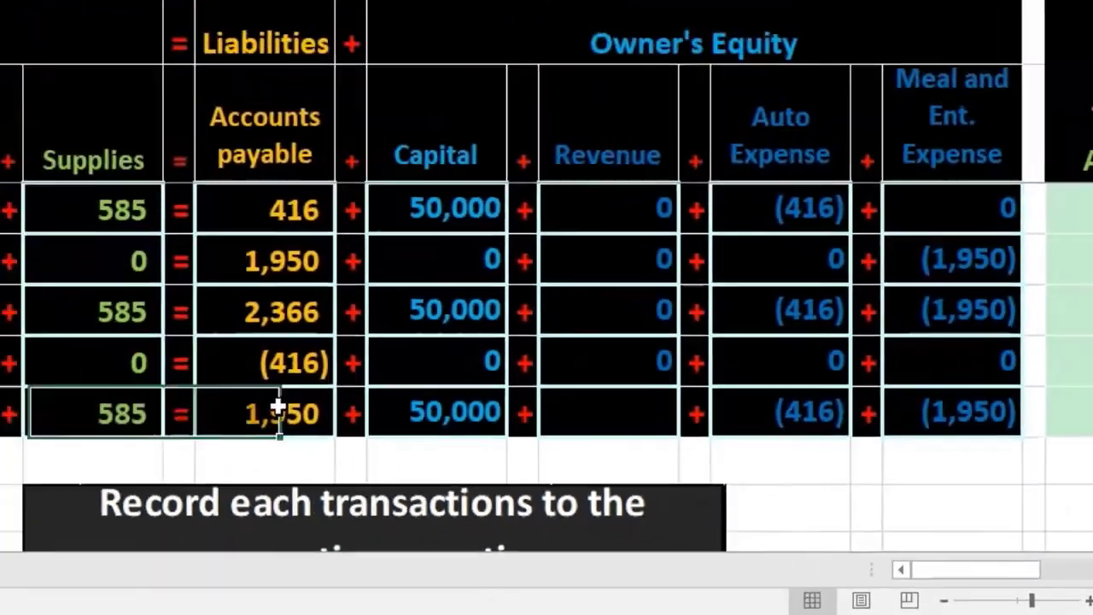
drag(484, 479, 932, 467)
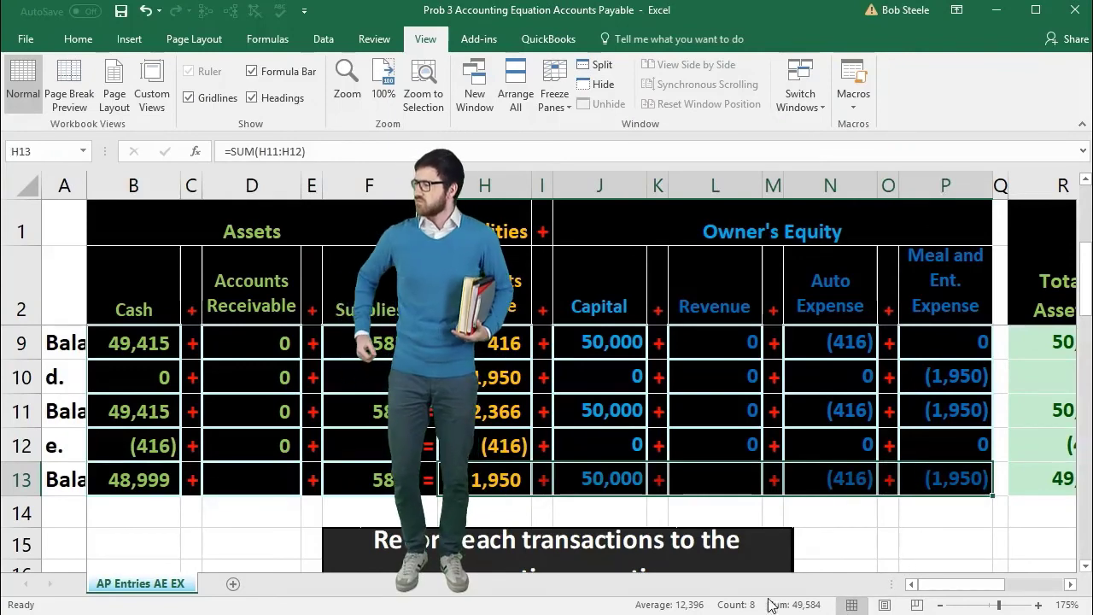
- Calculate the Accounts Receivable balance in D13 with a SUM of D11:D12
click(284, 474)
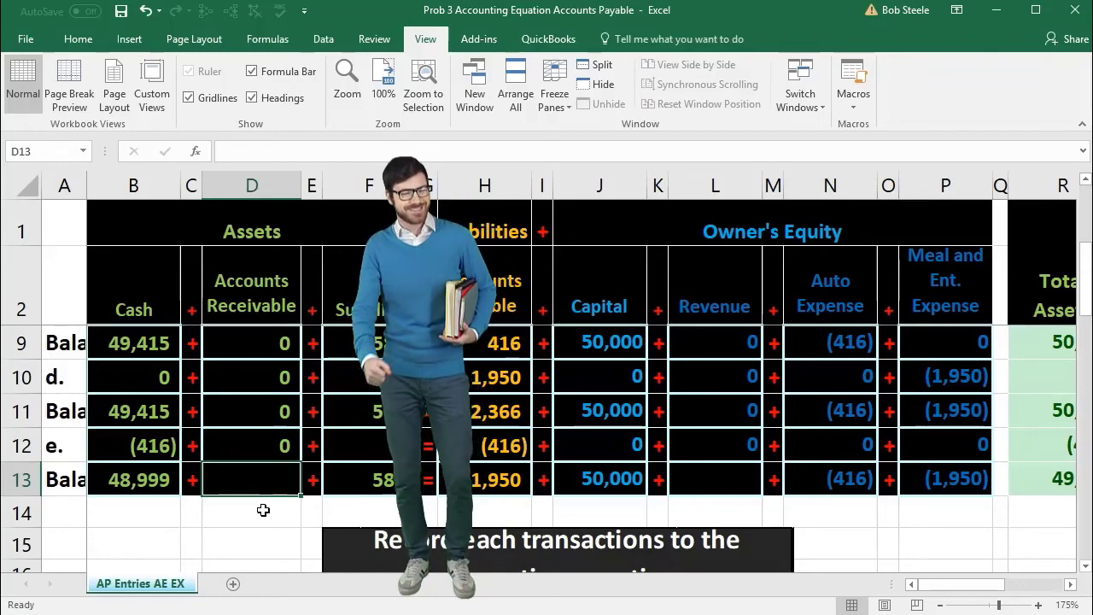
text(=sum)
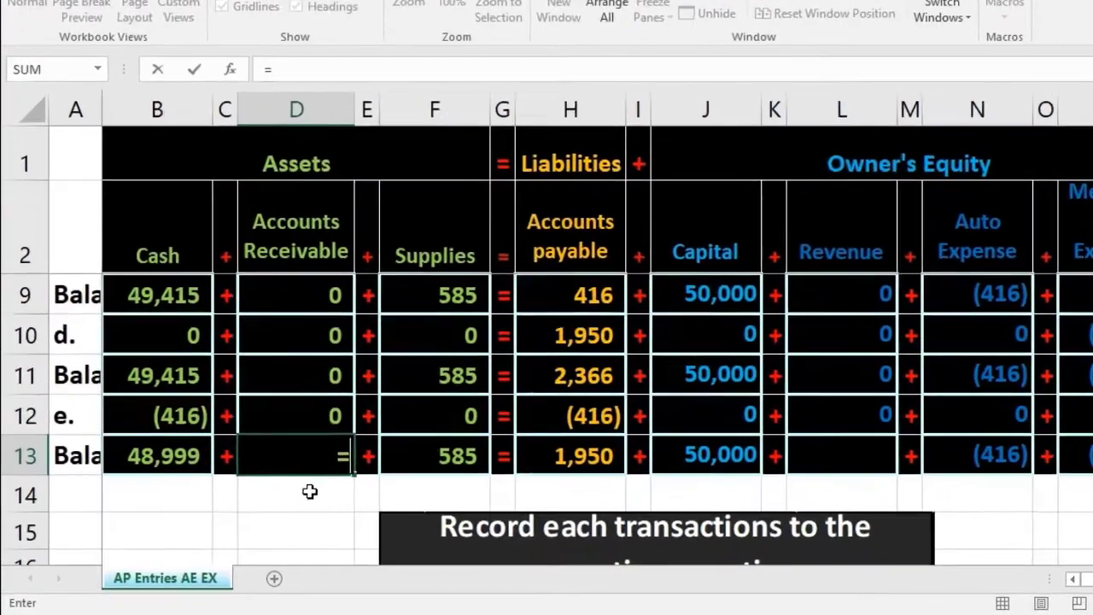
text(()
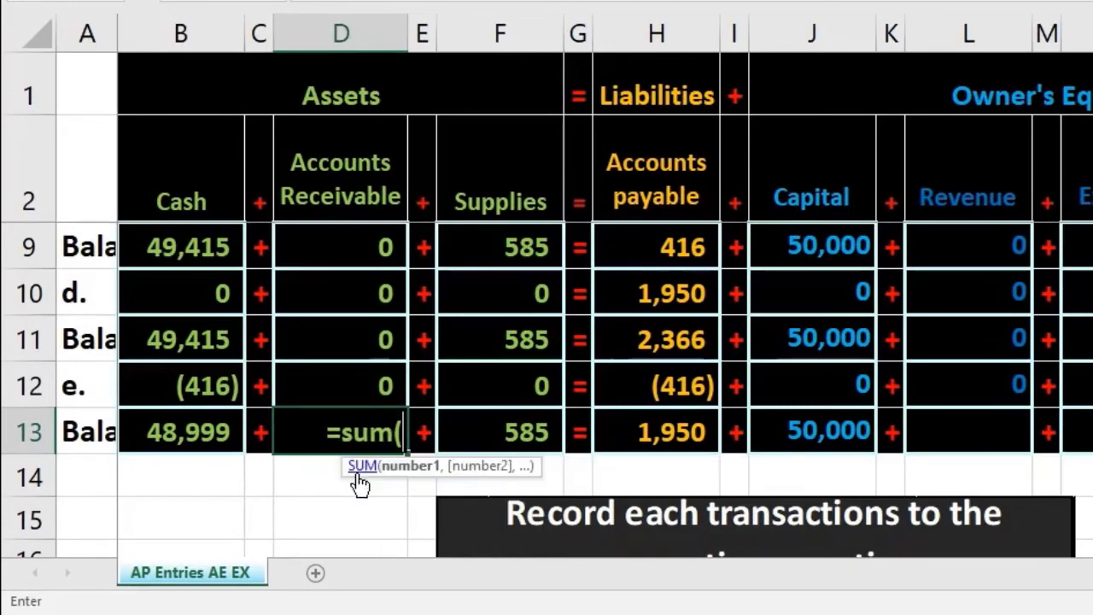
key(Up)
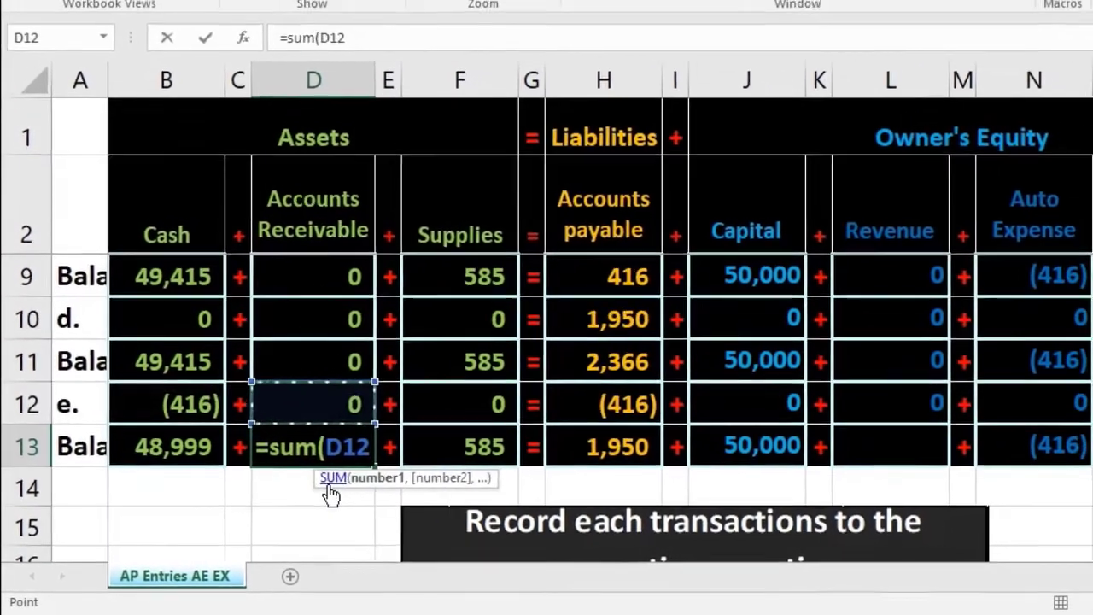
key(shift+Up)
key(Return)
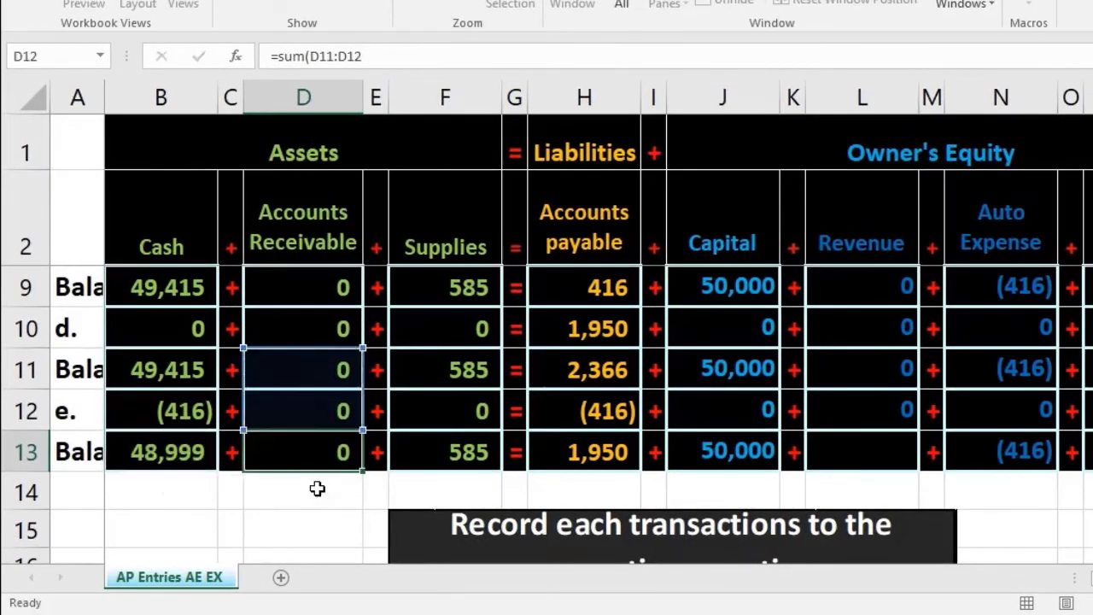
- Calculate the Revenue balance in L13 with a SUM of L11:L12
key(Right)
key(Right)
key(Right)
key(Right)
key(Right)
key(Right)
key(Right)
key(Right)
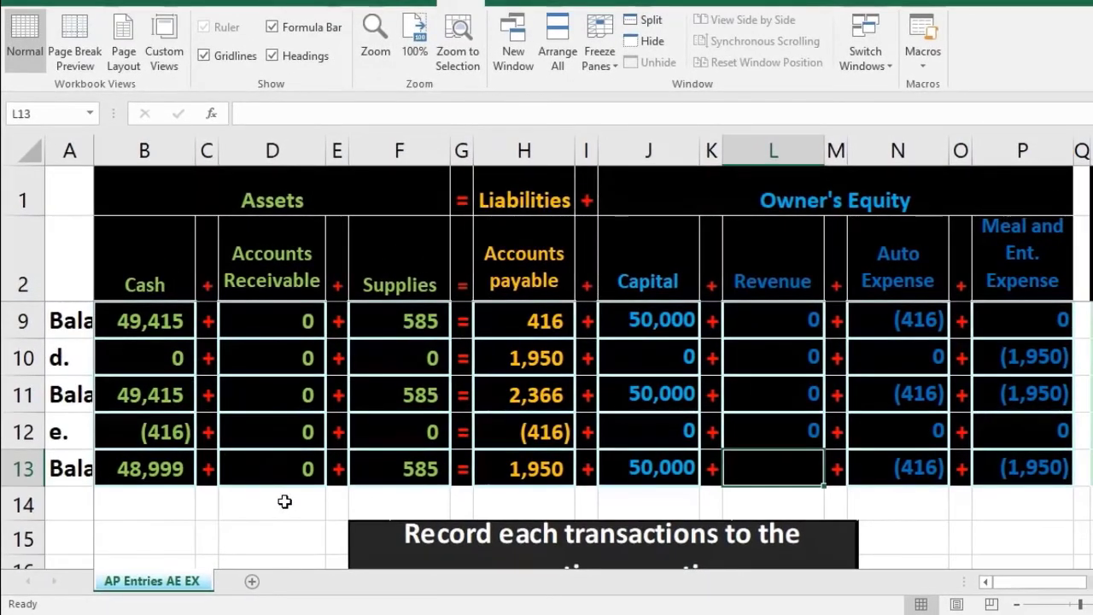
text(=sum)
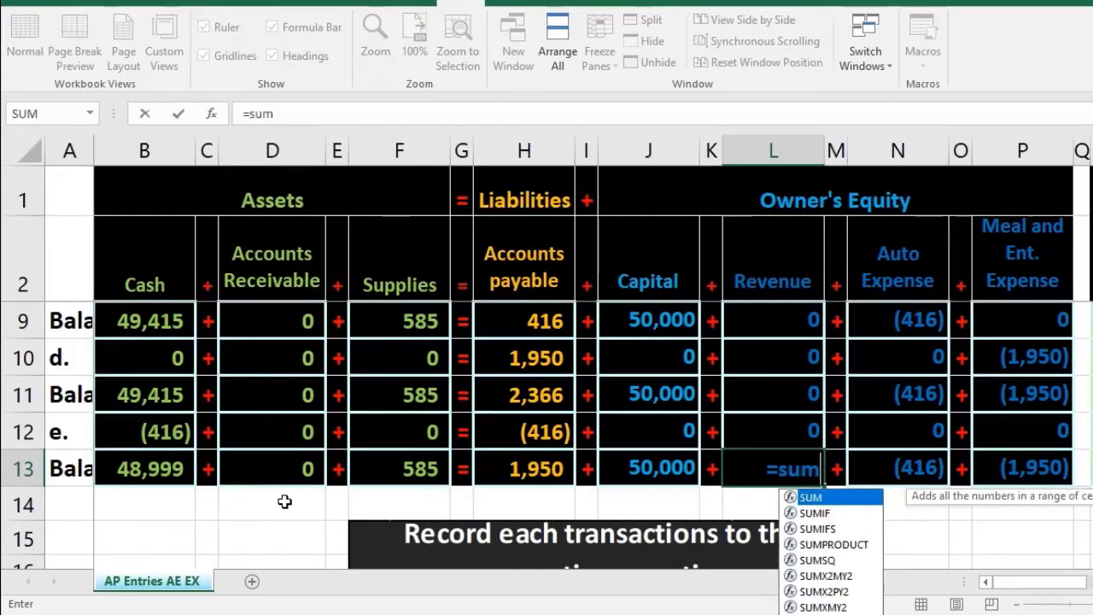
text(()
key(Up)
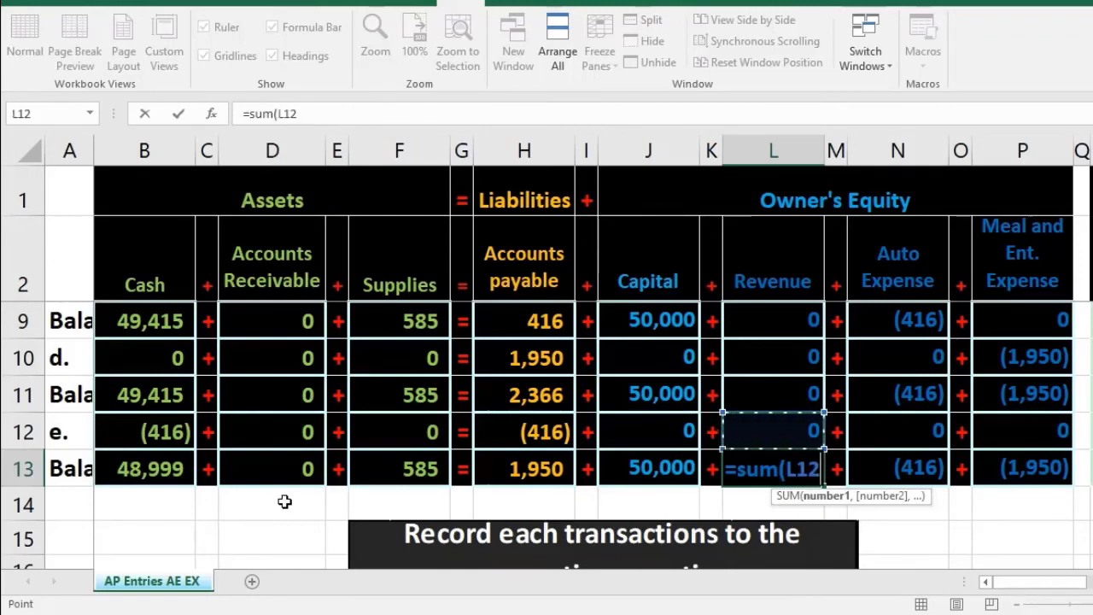
key(shift+Up)
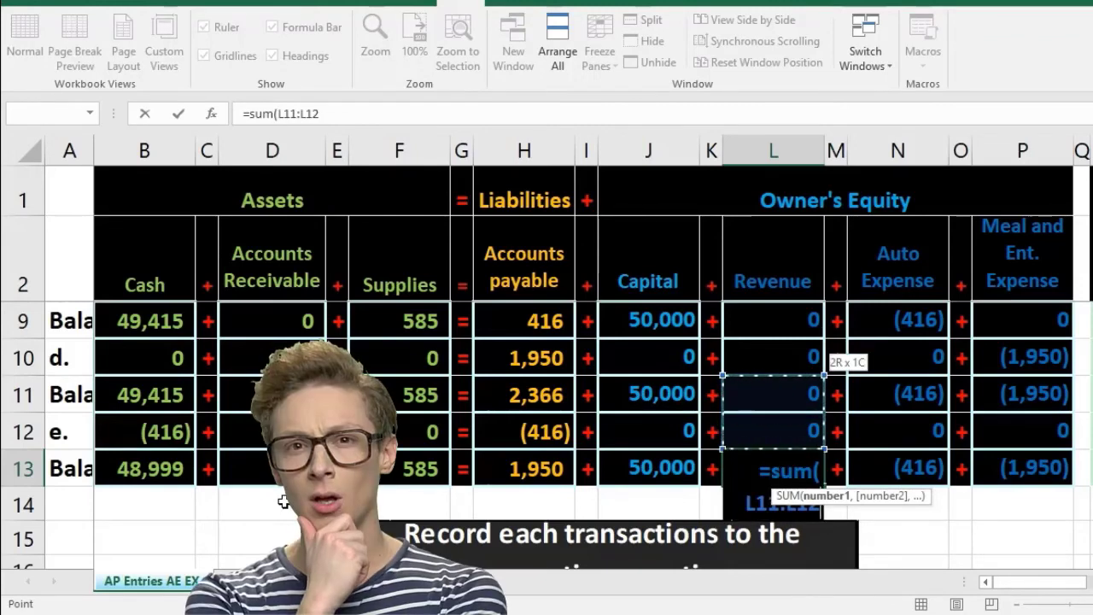
key(Return)
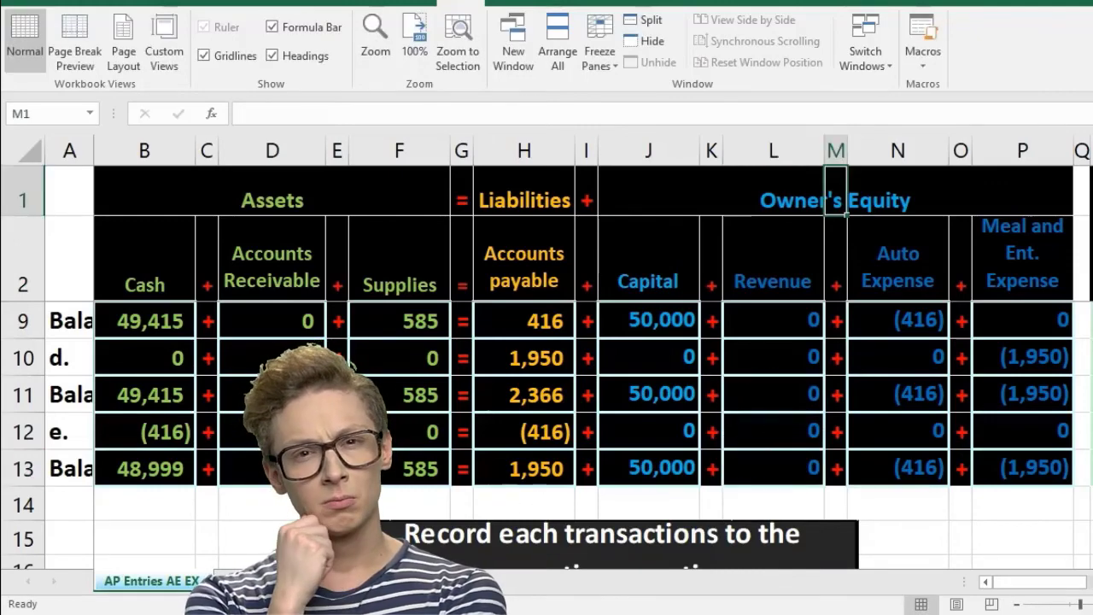
- Review the Accounts payable entries of transactions a through e in H4, H6, H8, H10 and H12
scroll(546, 426, up, 2)
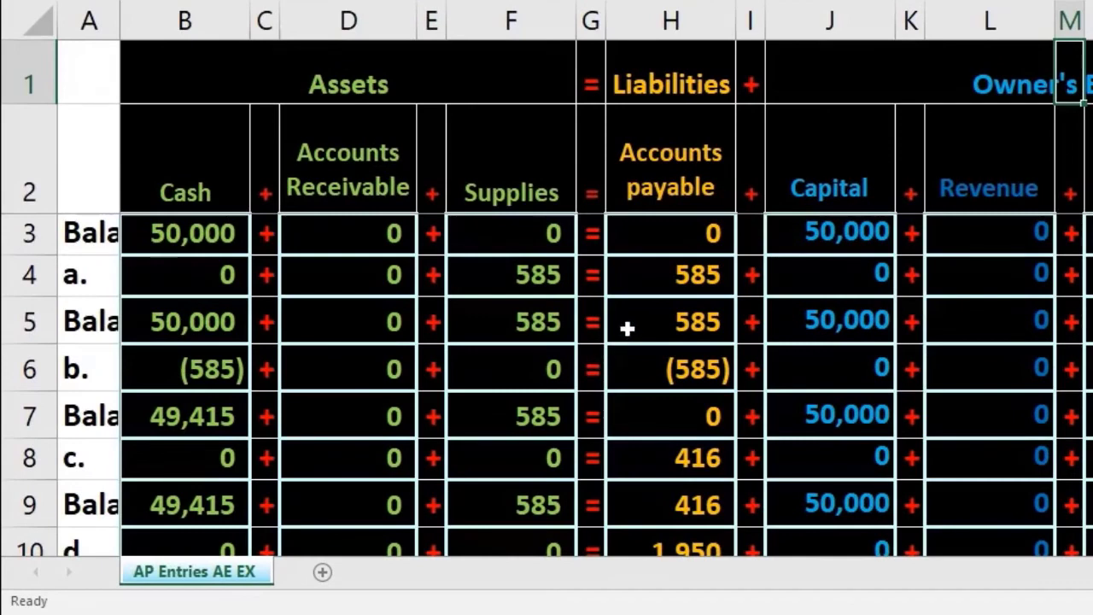
click(647, 280)
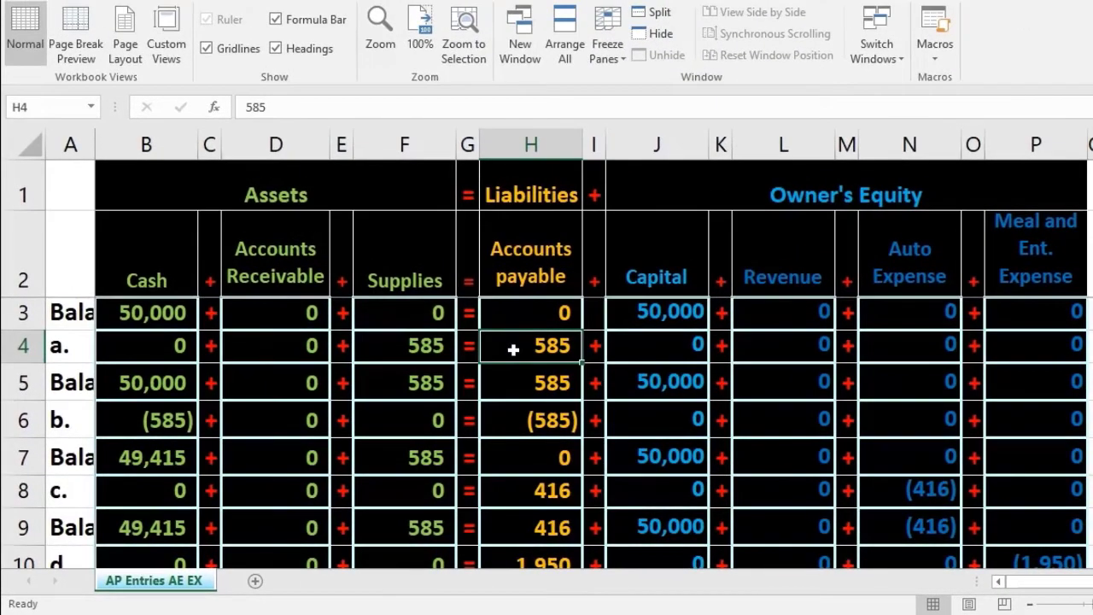
click(530, 420)
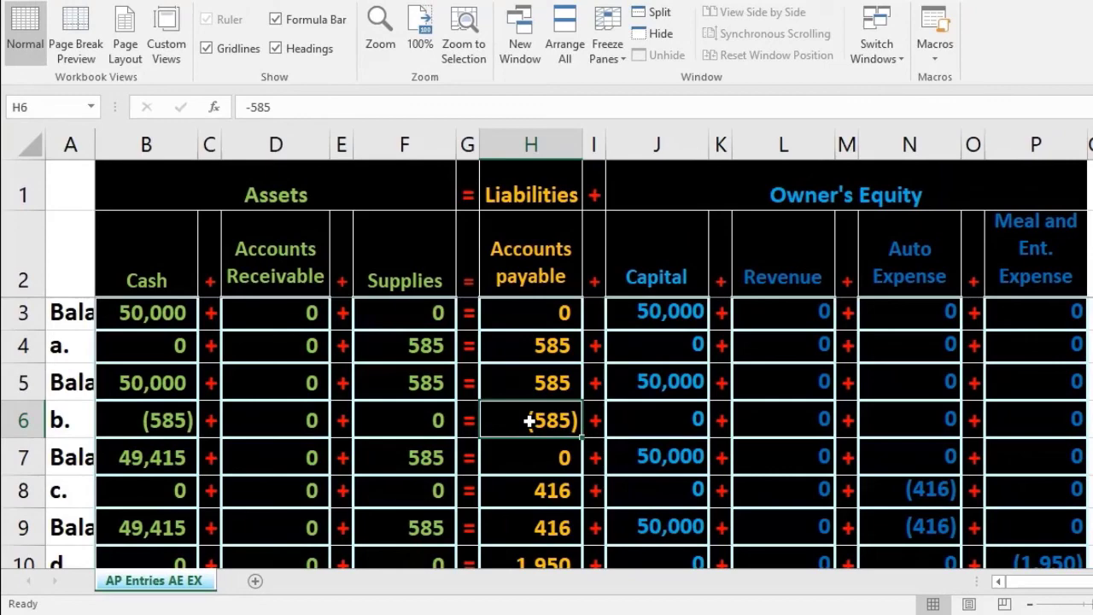
scroll(529, 420, down, 1)
click(526, 396)
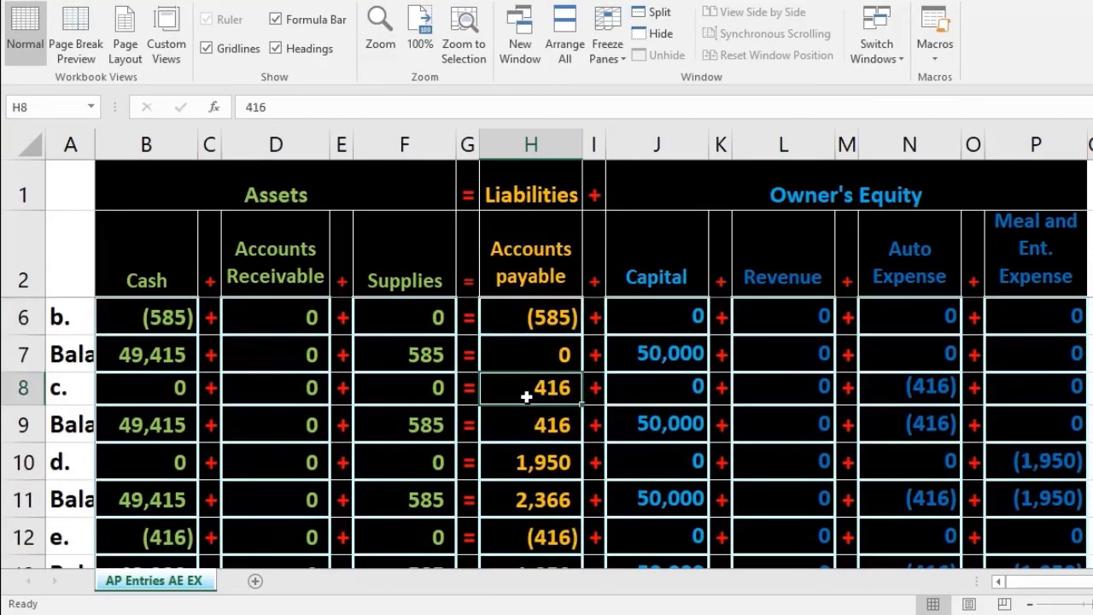
scroll(526, 396, down, 1)
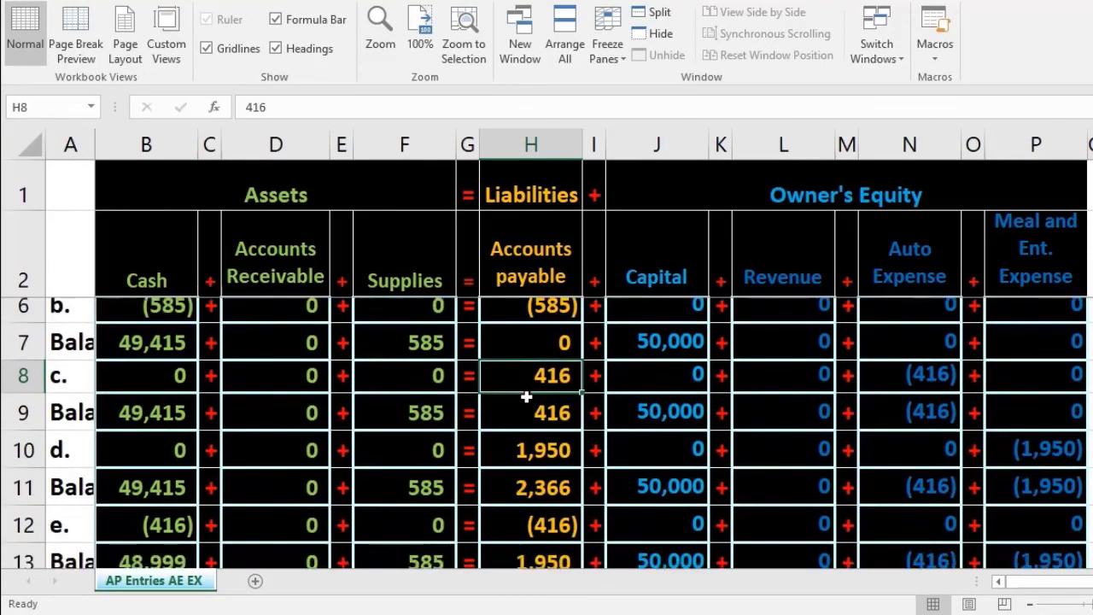
click(529, 355)
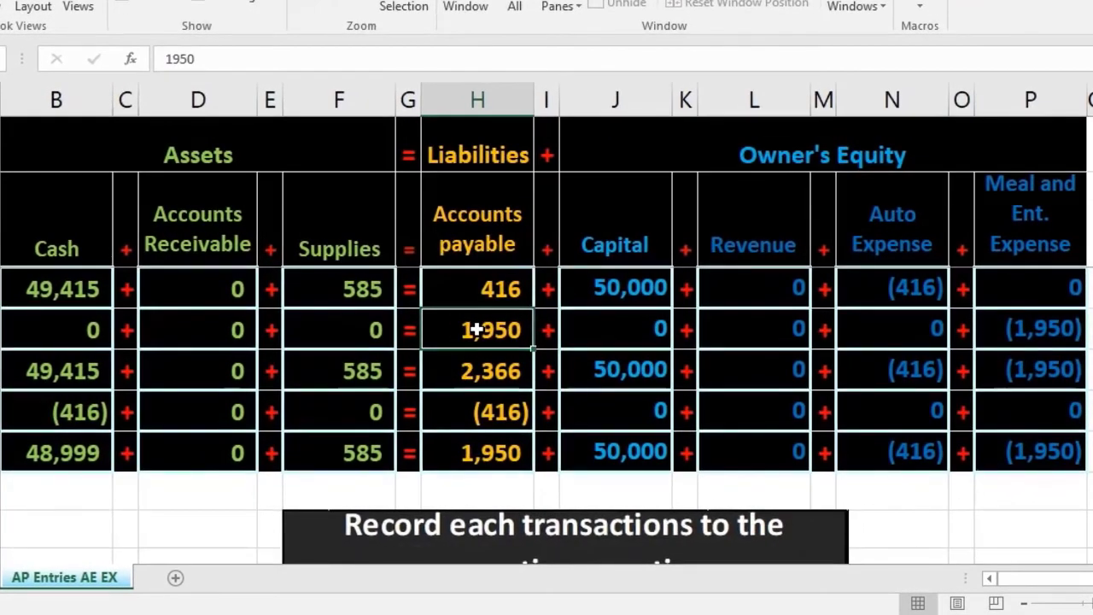
click(486, 411)
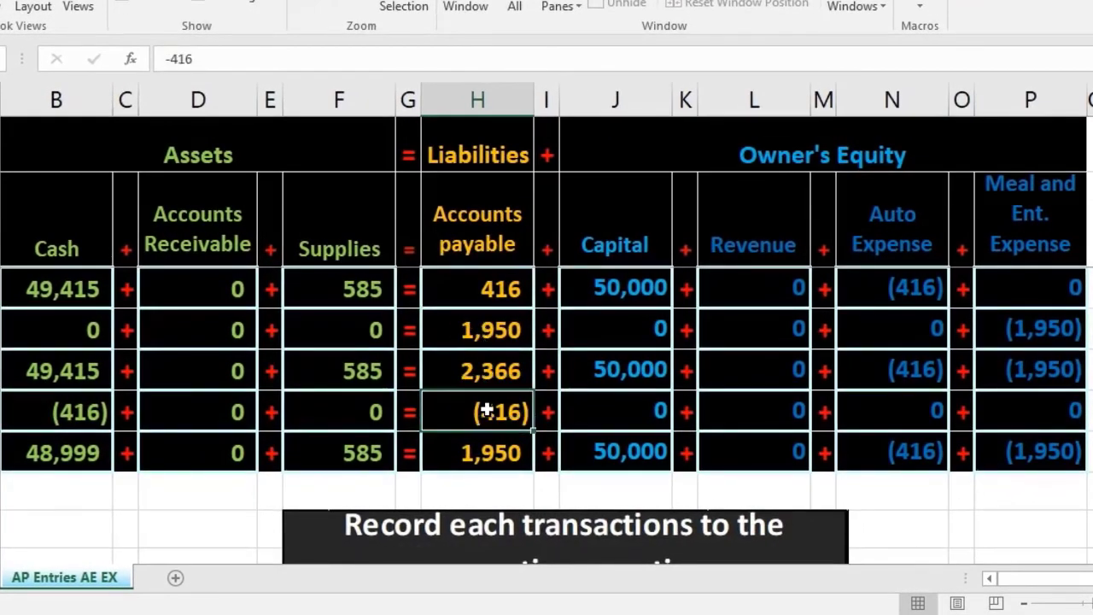
- Match the Accounts payable increases with their payments from transaction a onward, and compare the transaction d amount with the balance in H13
scroll(480, 333, up, 3)
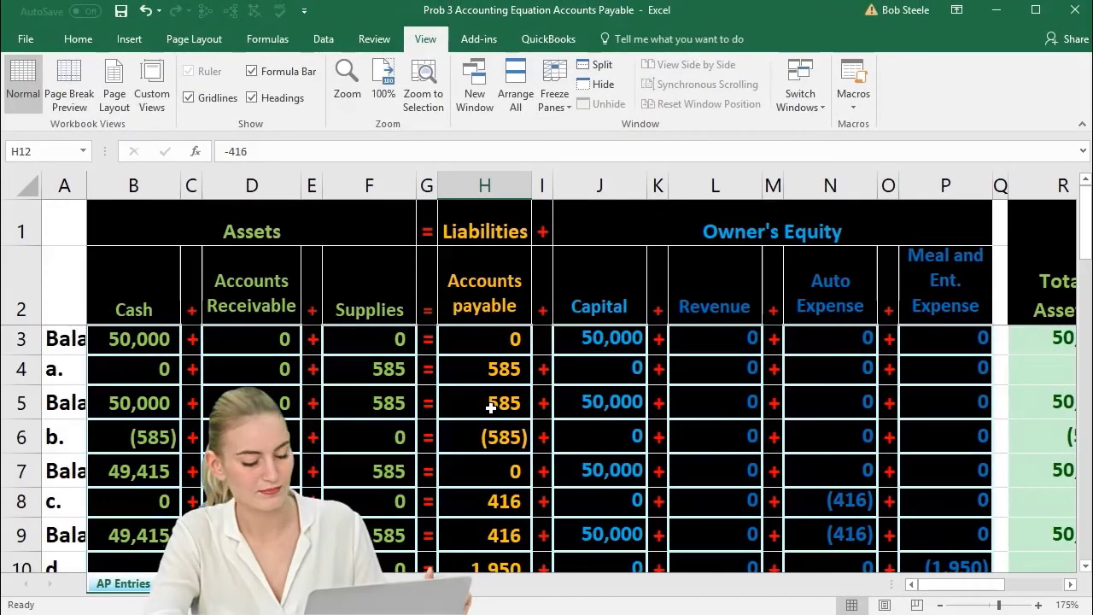
click(482, 375)
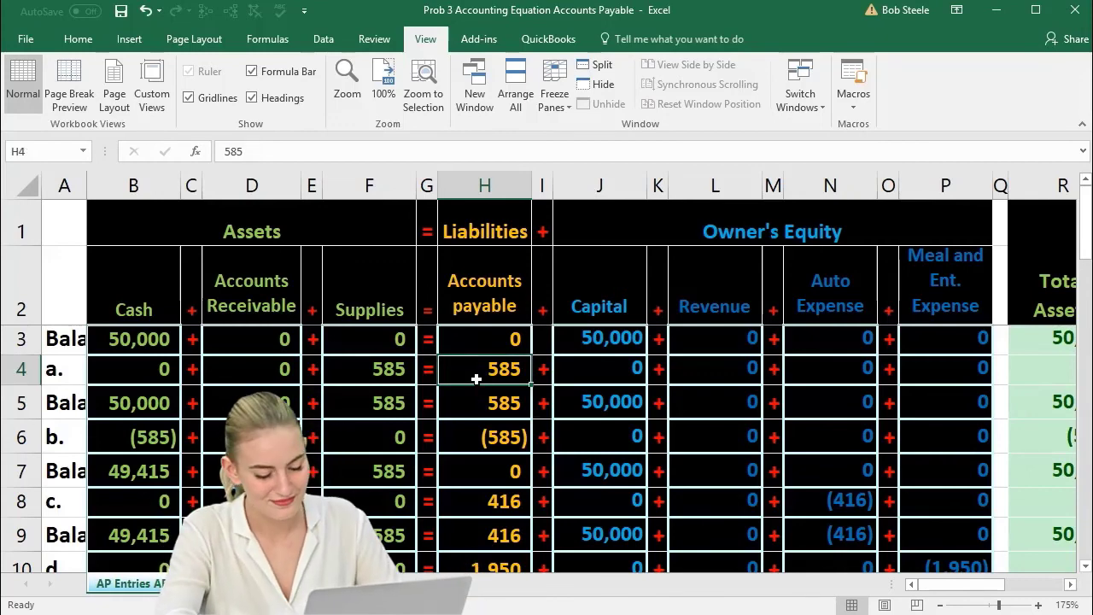
click(475, 423)
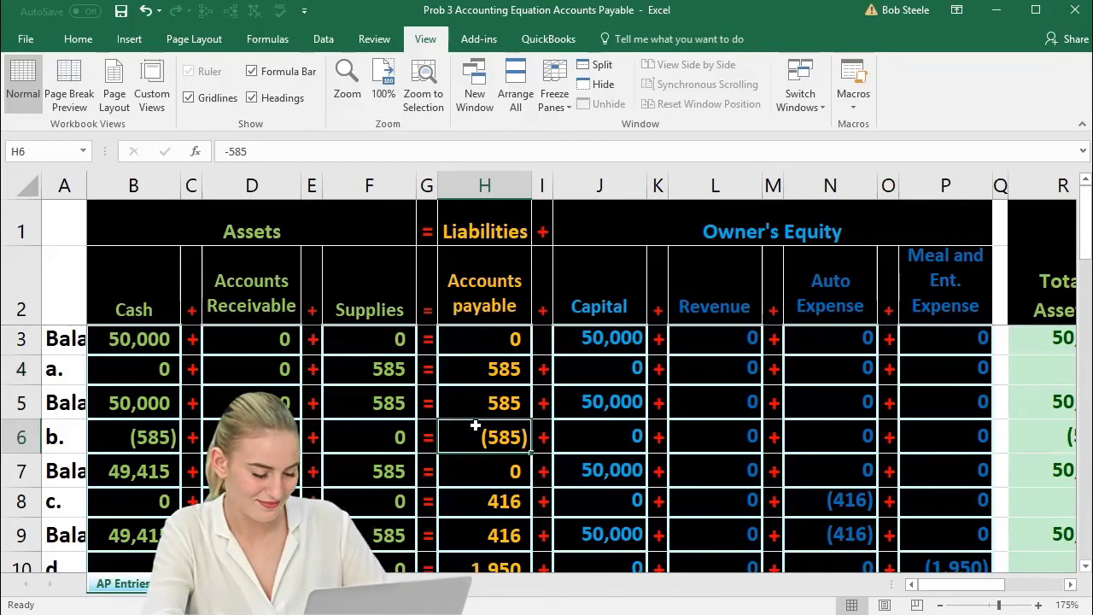
scroll(475, 423, down, 1)
click(475, 420)
click(484, 540)
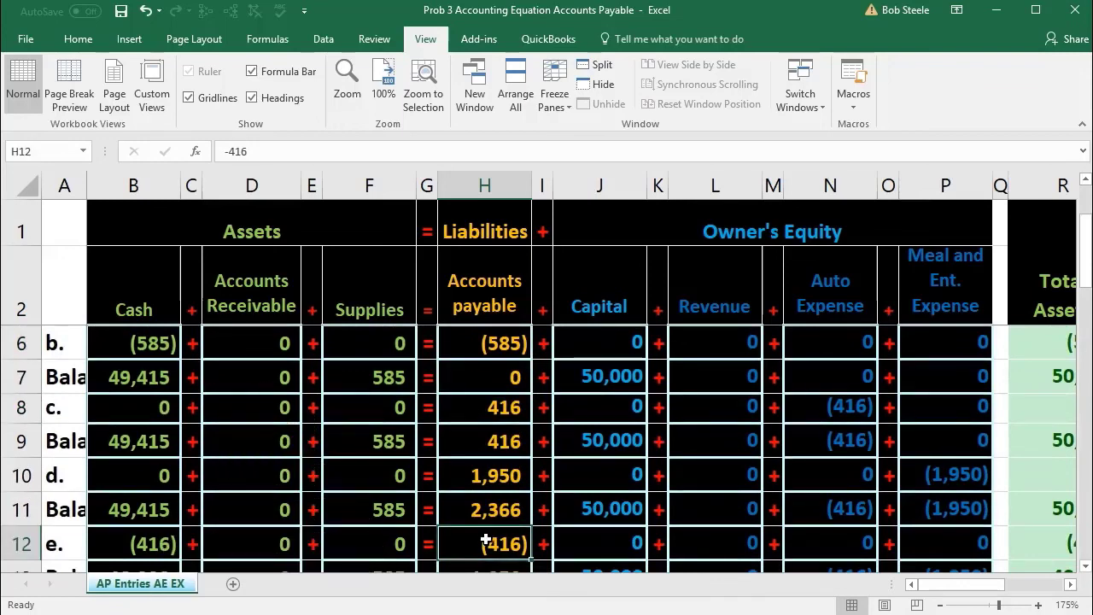
click(484, 511)
scroll(485, 512, down, 1)
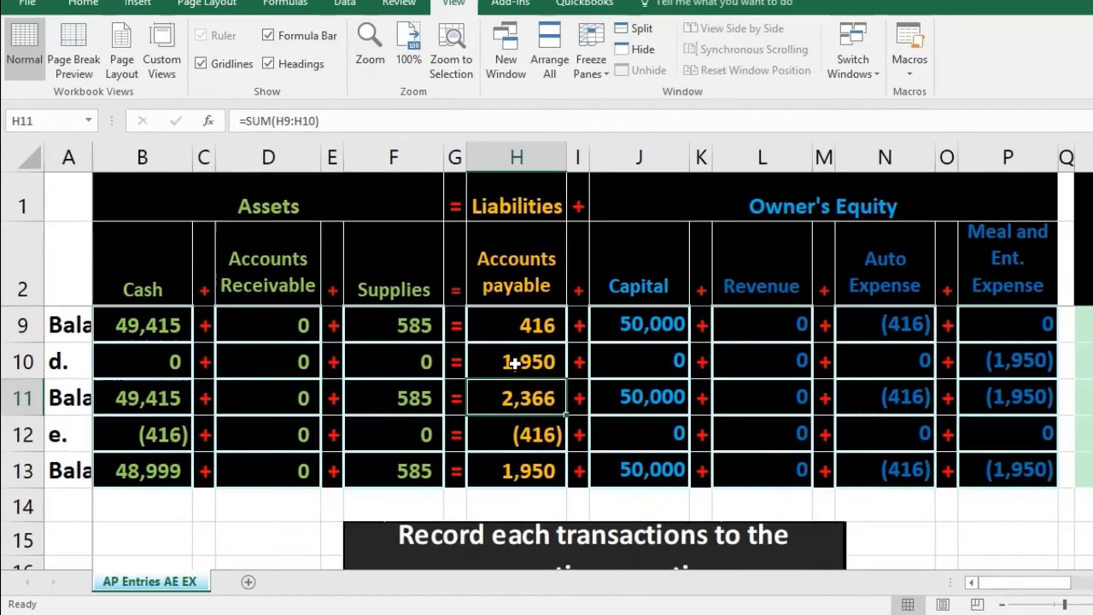
click(516, 363)
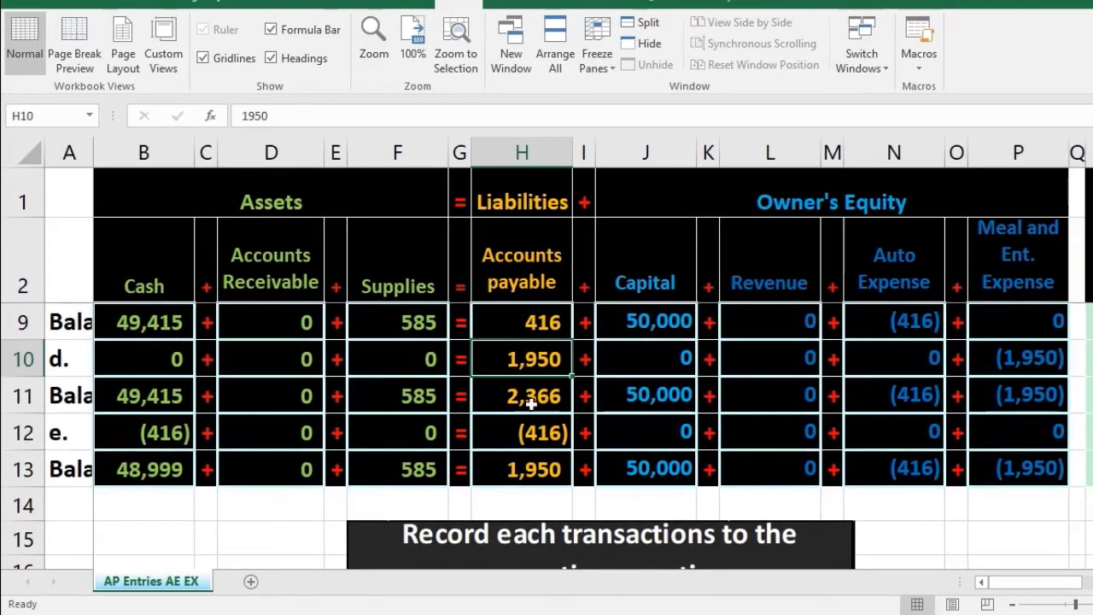
click(524, 470)
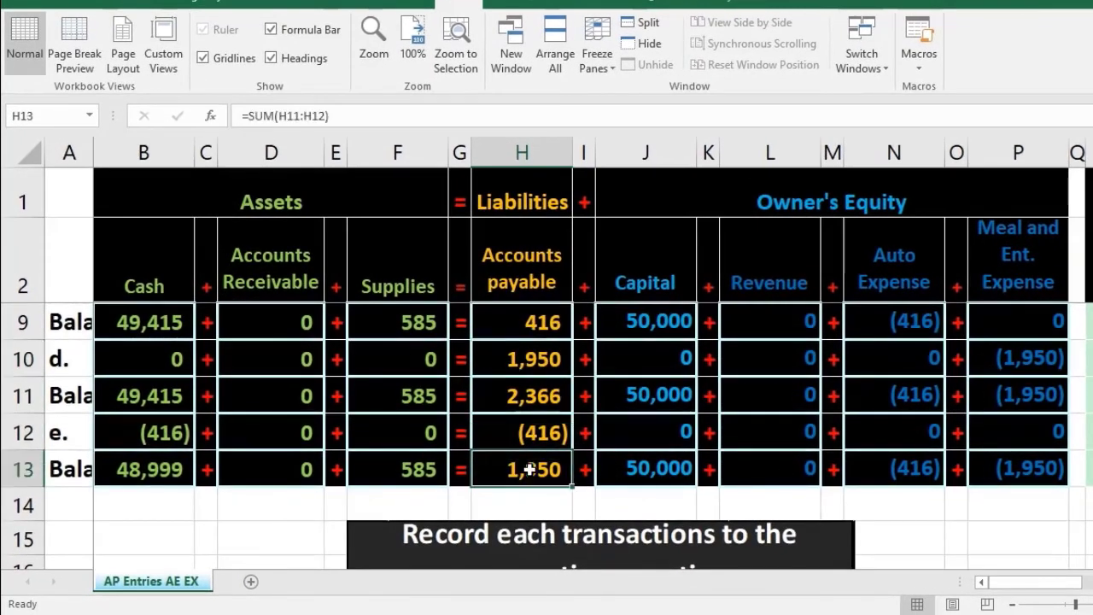